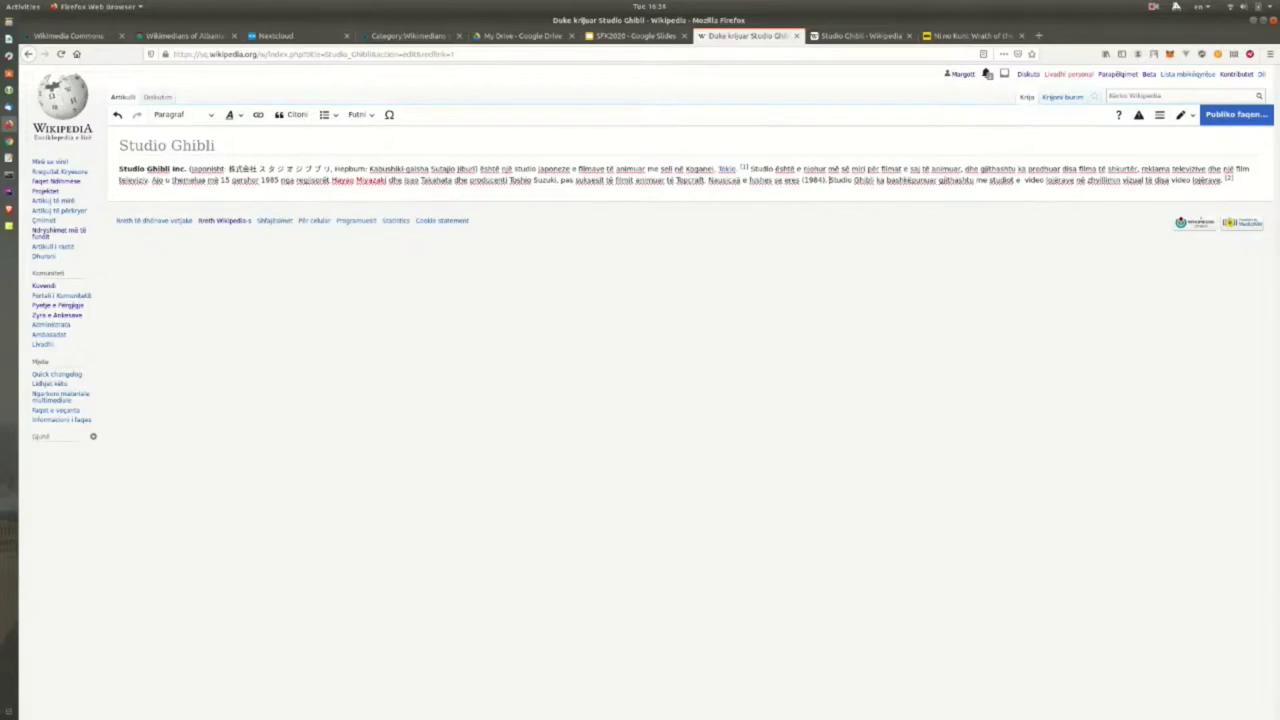
# Examine the fields of the manual book citation form for the sentence ending in "(1984)", including the First name description, and close it without inserting.
pyautogui.click(828, 180)
pyautogui.click(291, 114)
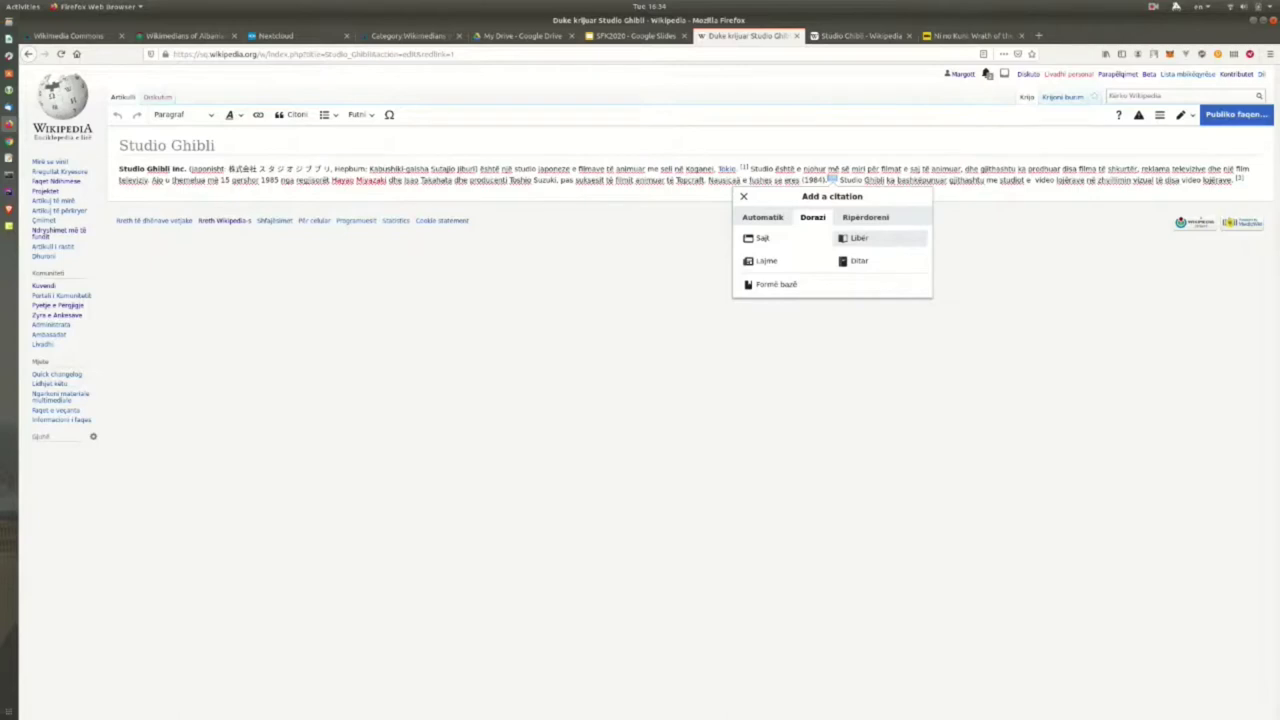
pyautogui.press('Escape')
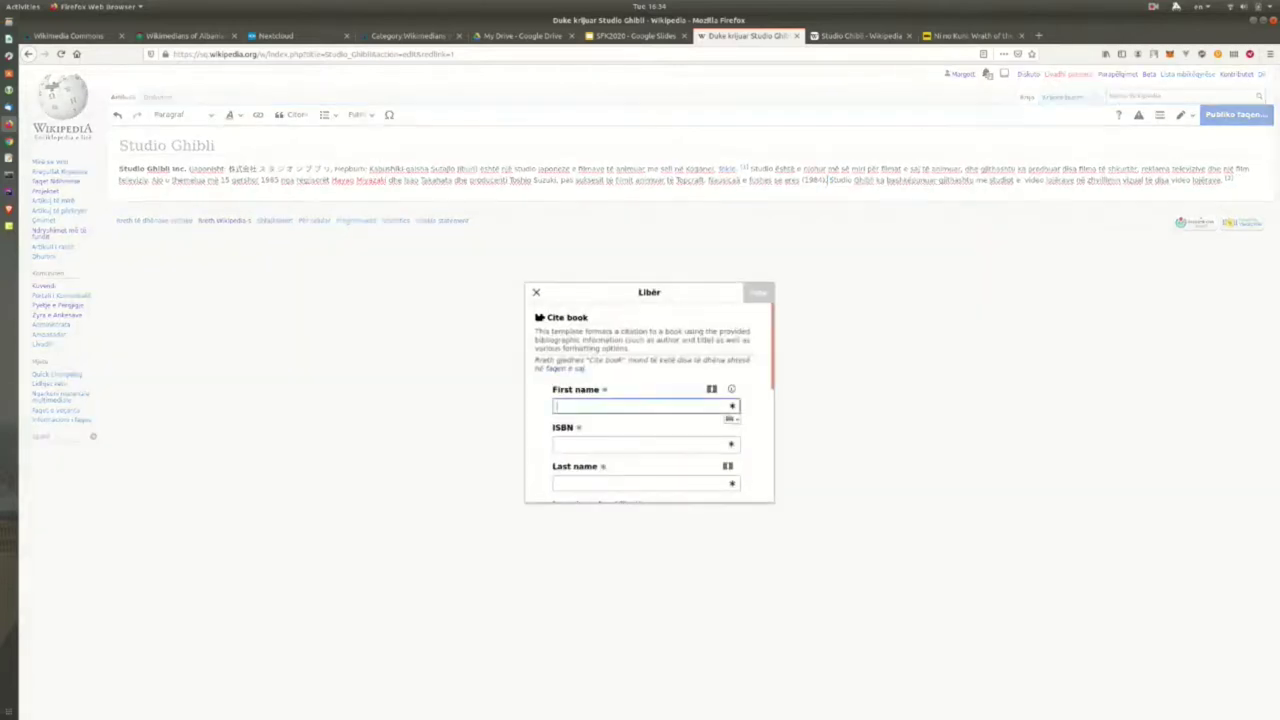
pyautogui.scroll(-1, 649, 400)
pyautogui.scroll(-1, 649, 402)
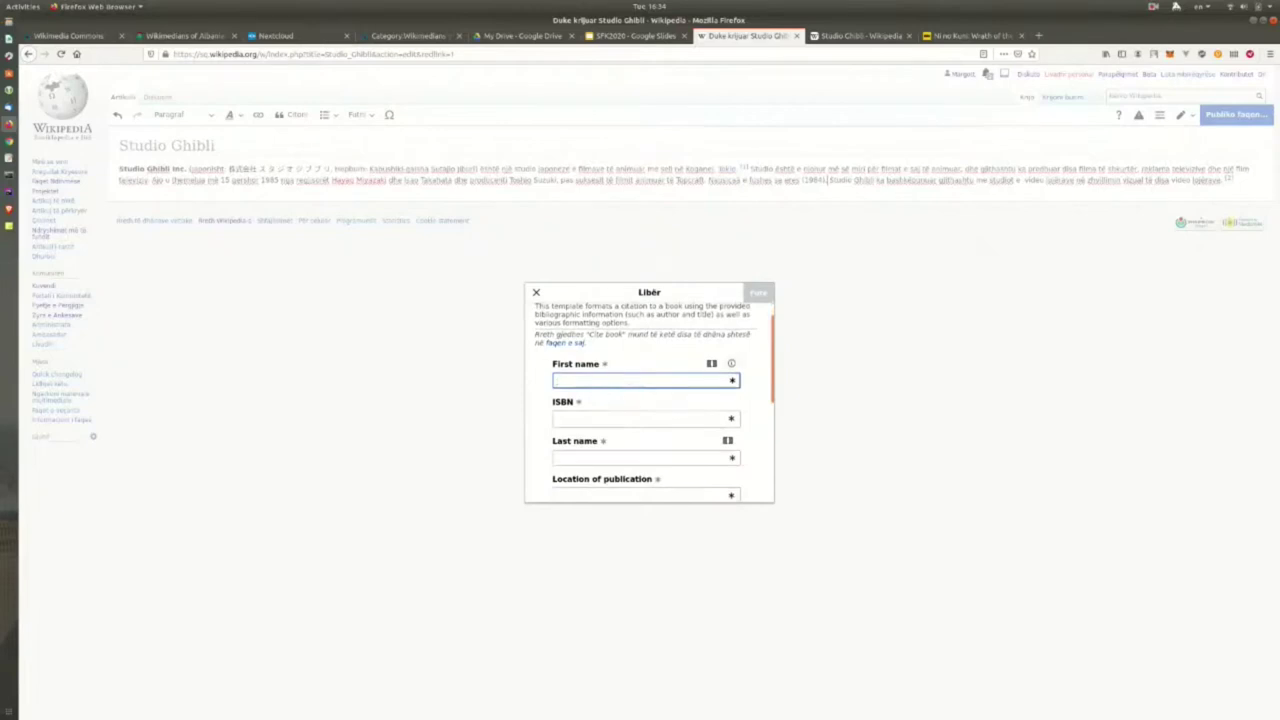
pyautogui.click(731, 363)
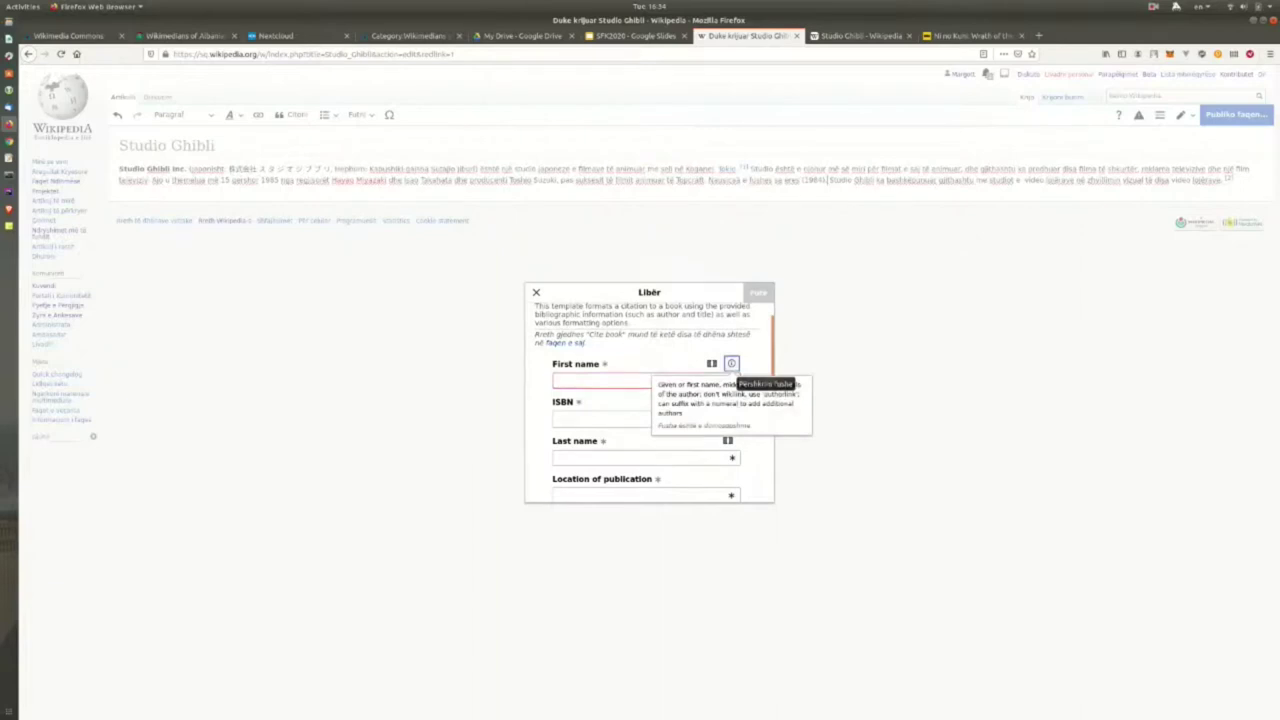
pyautogui.press('Escape')
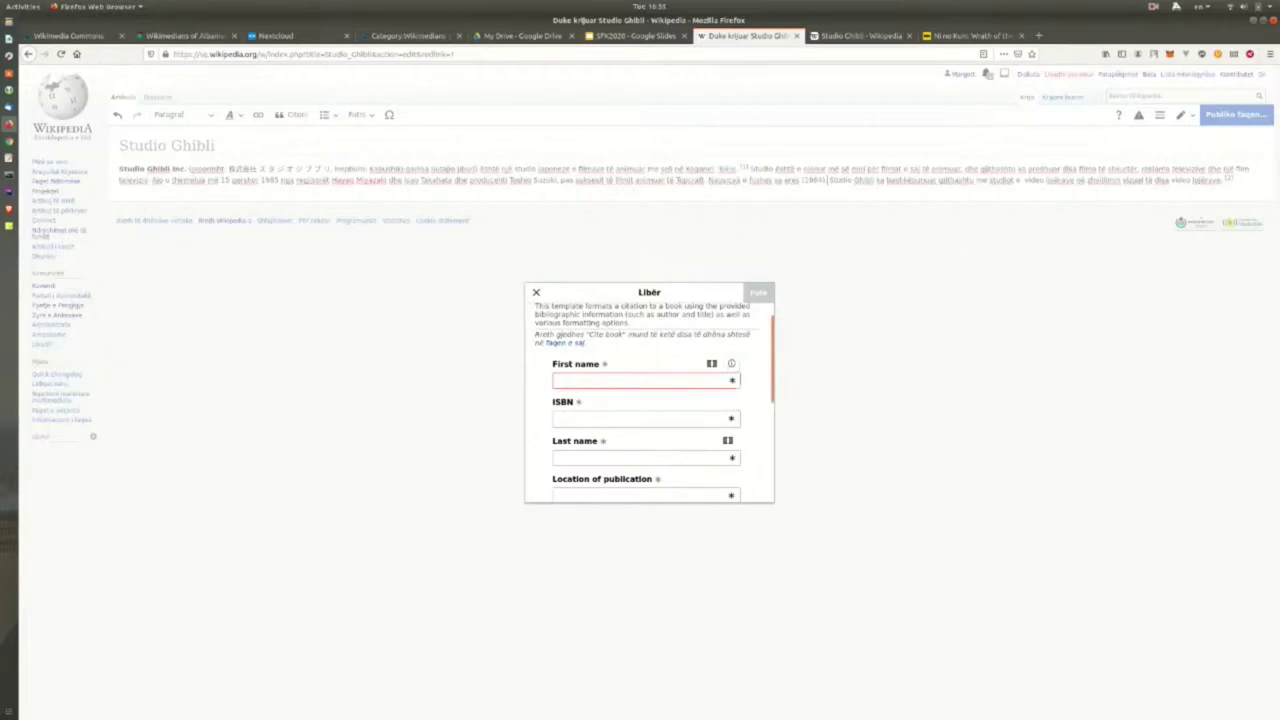
pyautogui.scroll(-1, 649, 400)
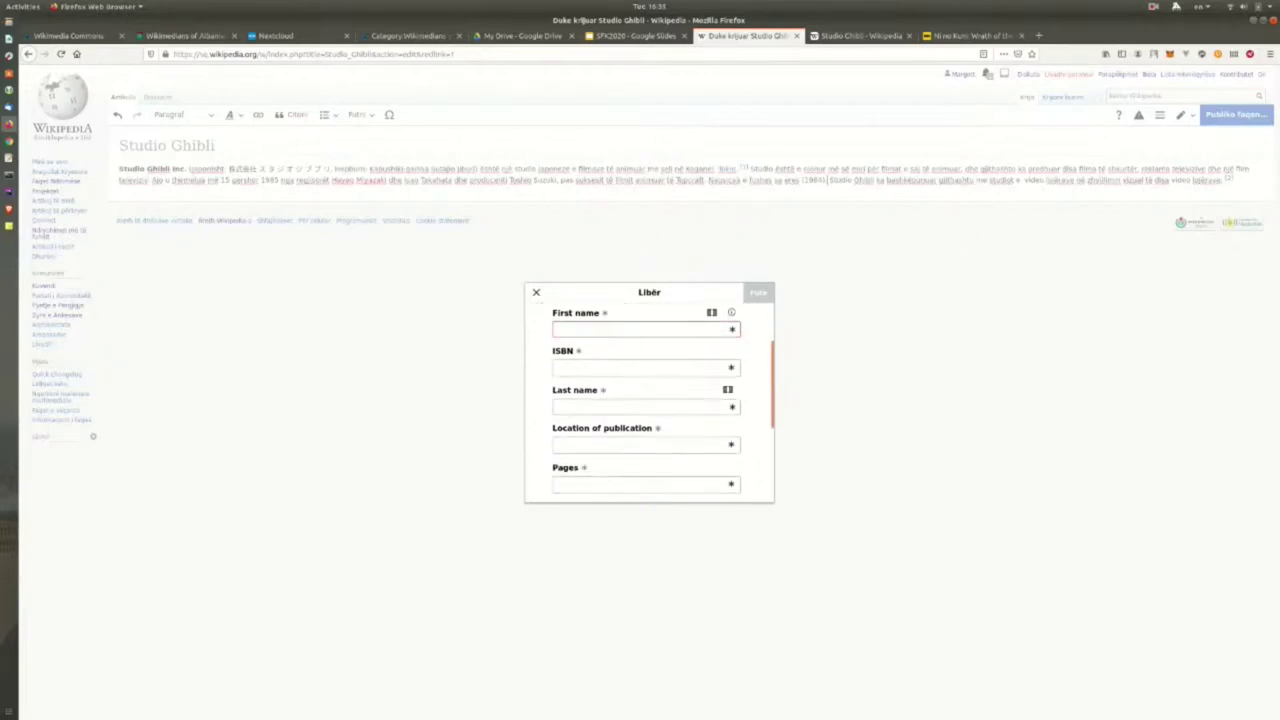
pyautogui.scroll(-1, 649, 400)
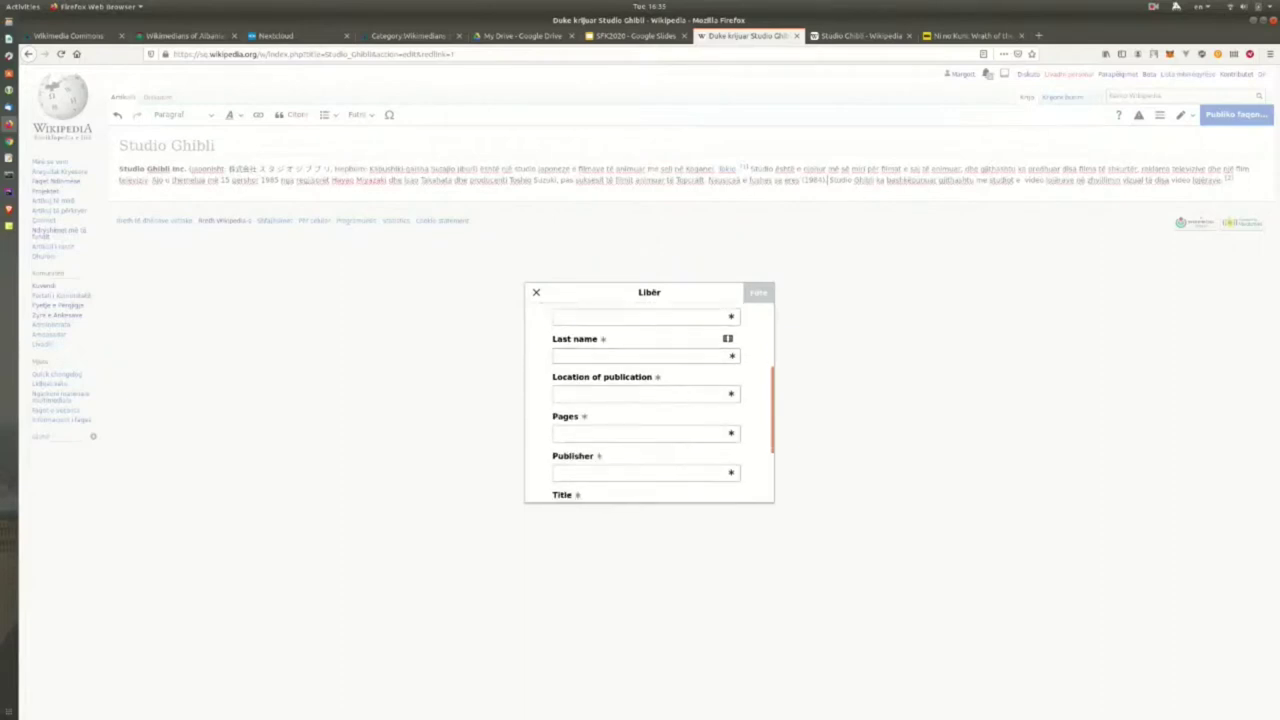
pyautogui.scroll(-1, 649, 400)
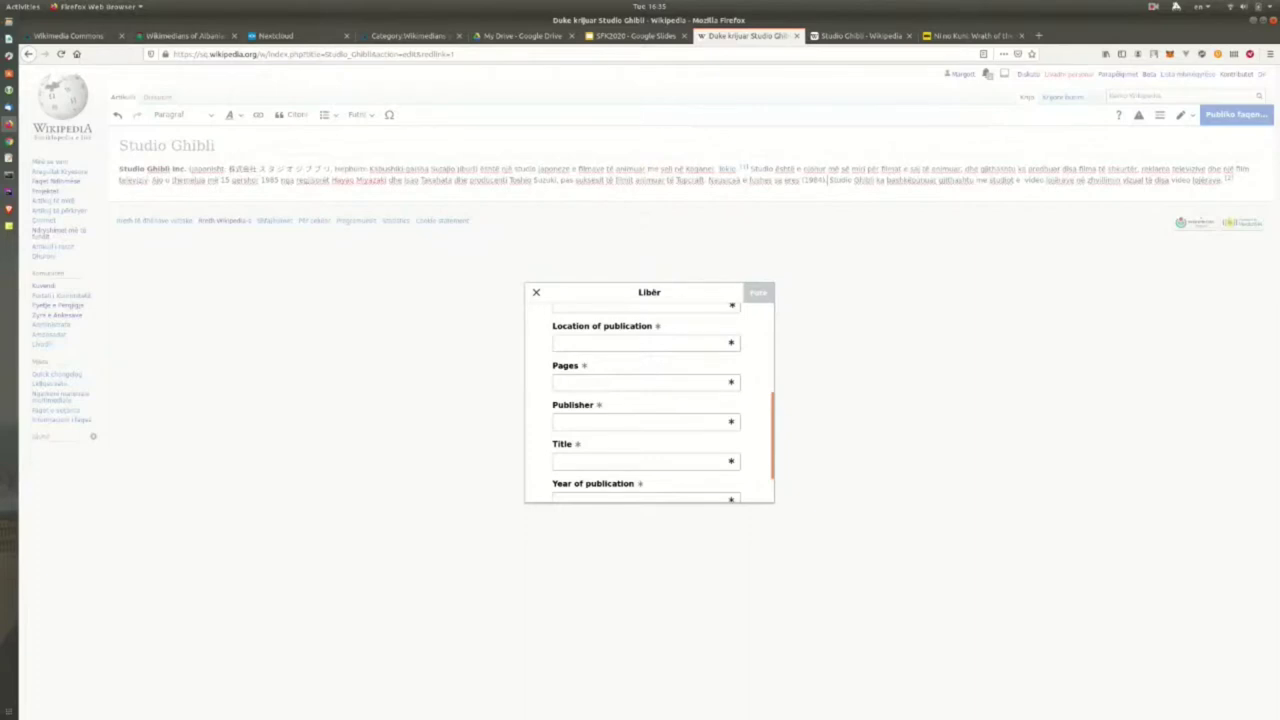
pyautogui.scroll(-1, 648, 400)
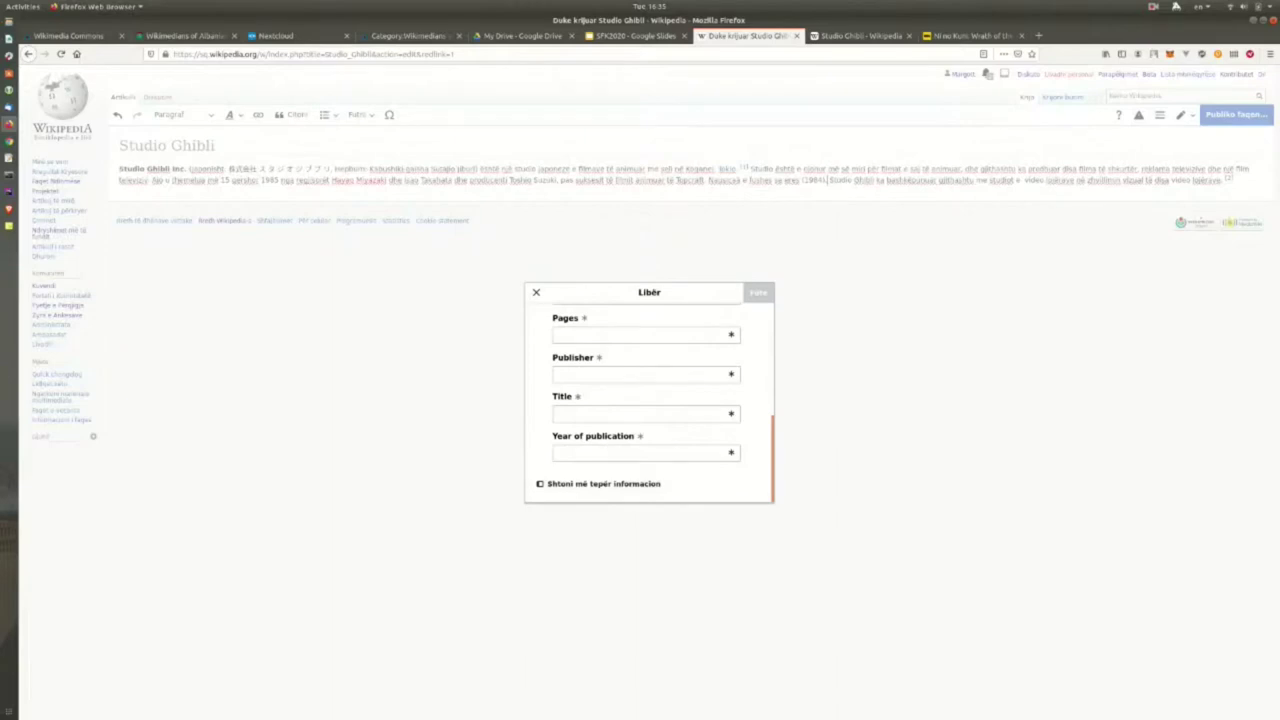
pyautogui.scroll(3, 648, 400)
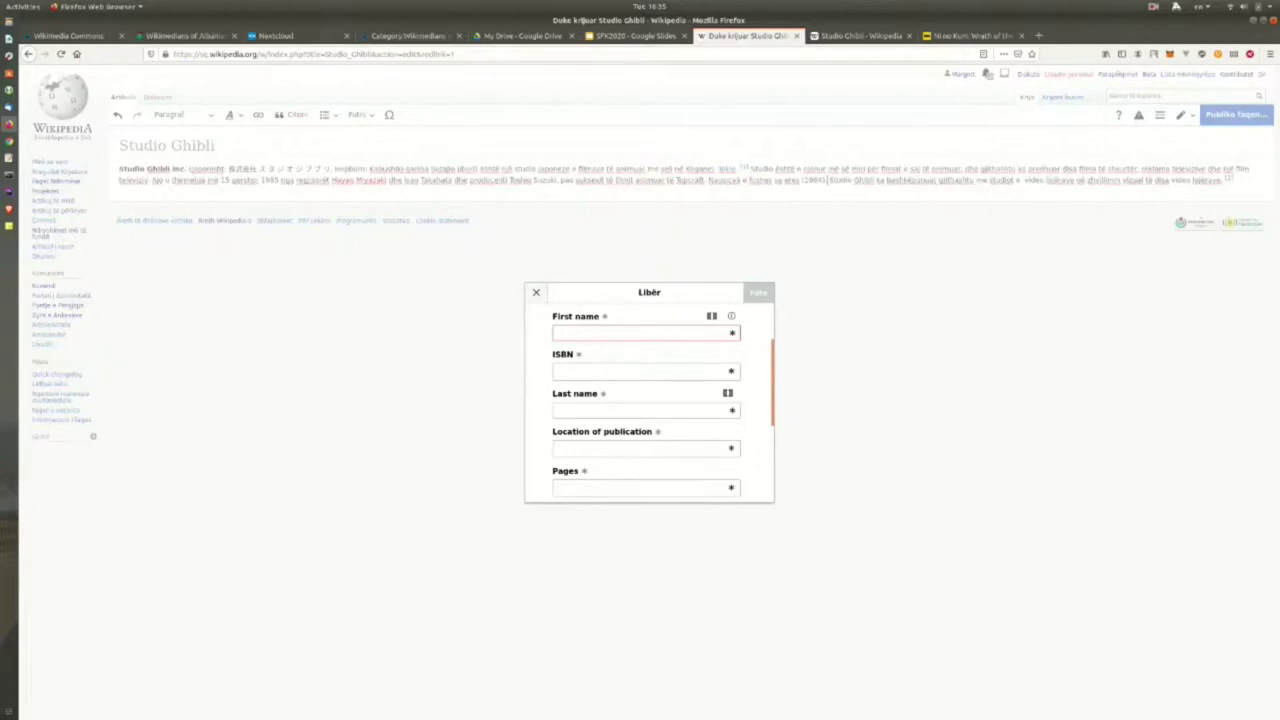
pyautogui.press('Escape')
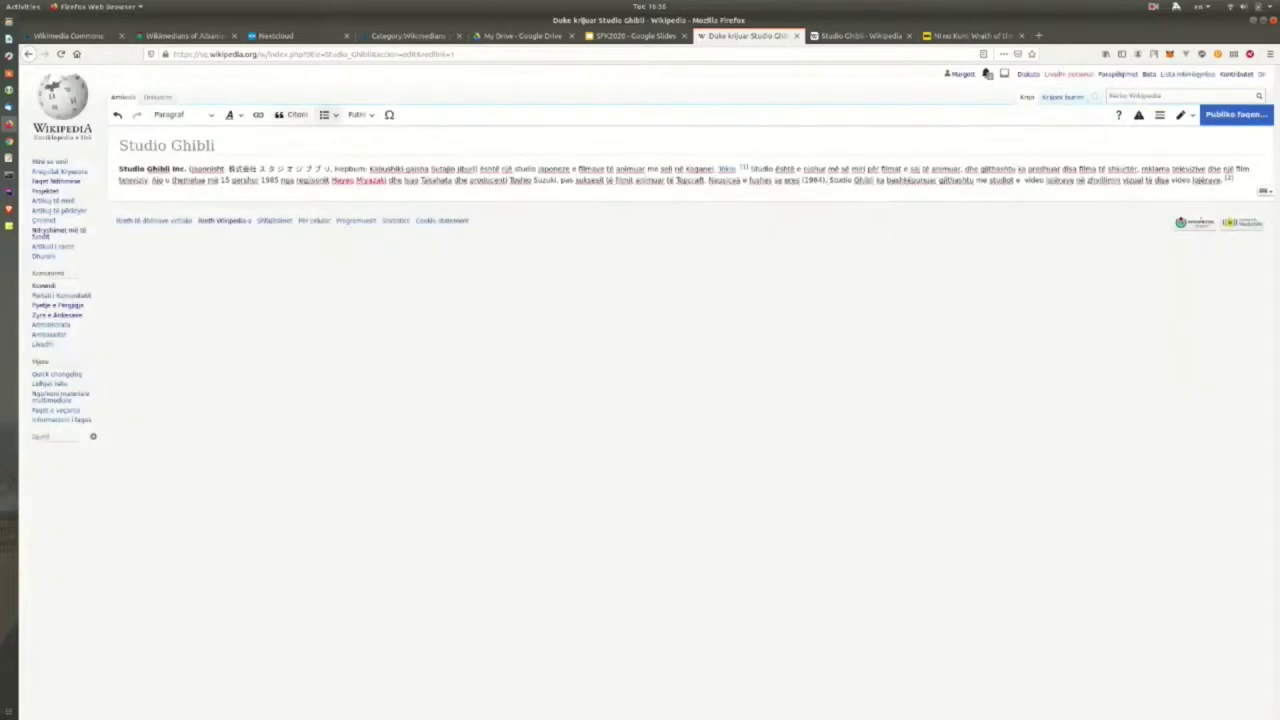
# Examine the fields of the manual news citation form at the same place, and close it without inserting.
pyautogui.click(291, 114)
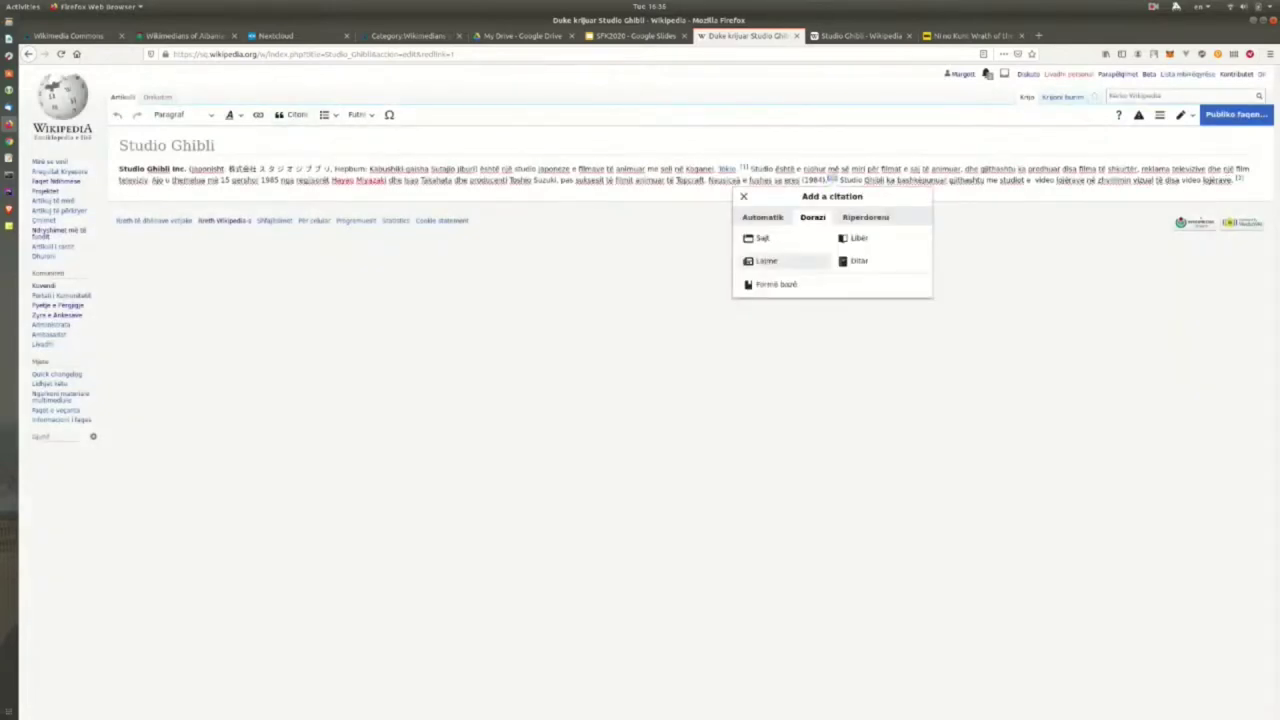
pyautogui.click(766, 260)
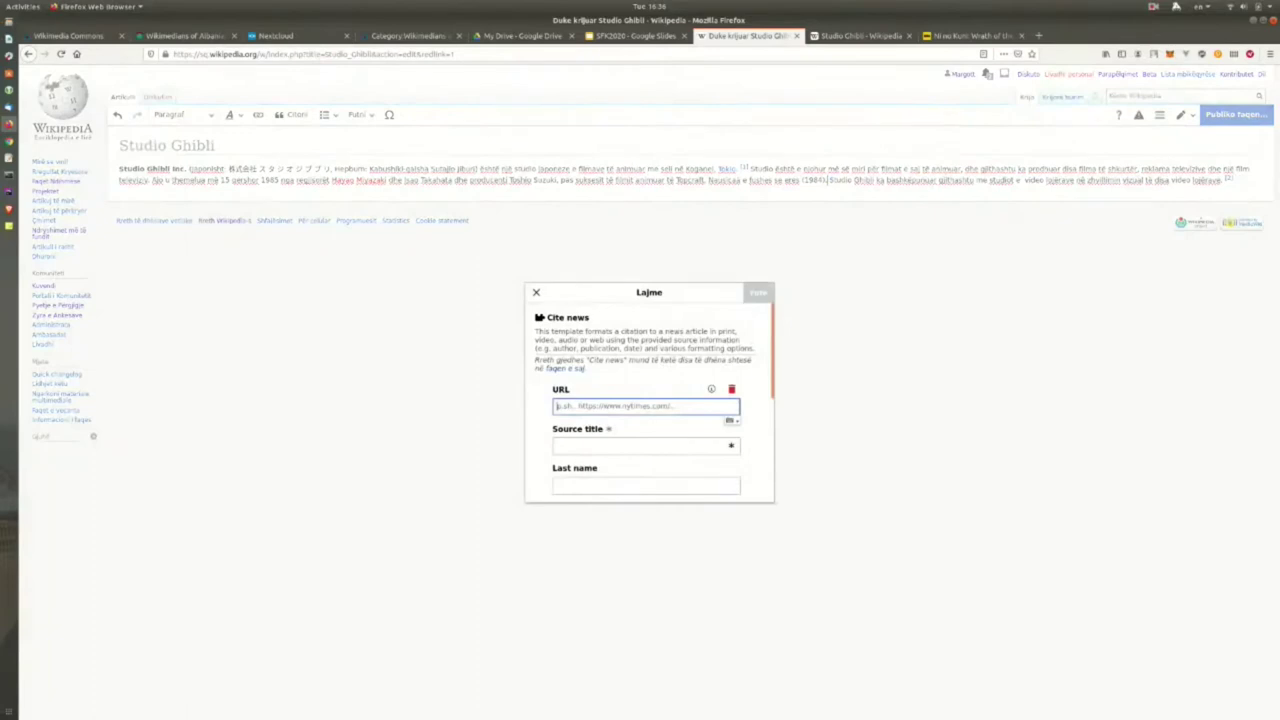
pyautogui.scroll(-2, 649, 400)
pyautogui.scroll(-3, 649, 400)
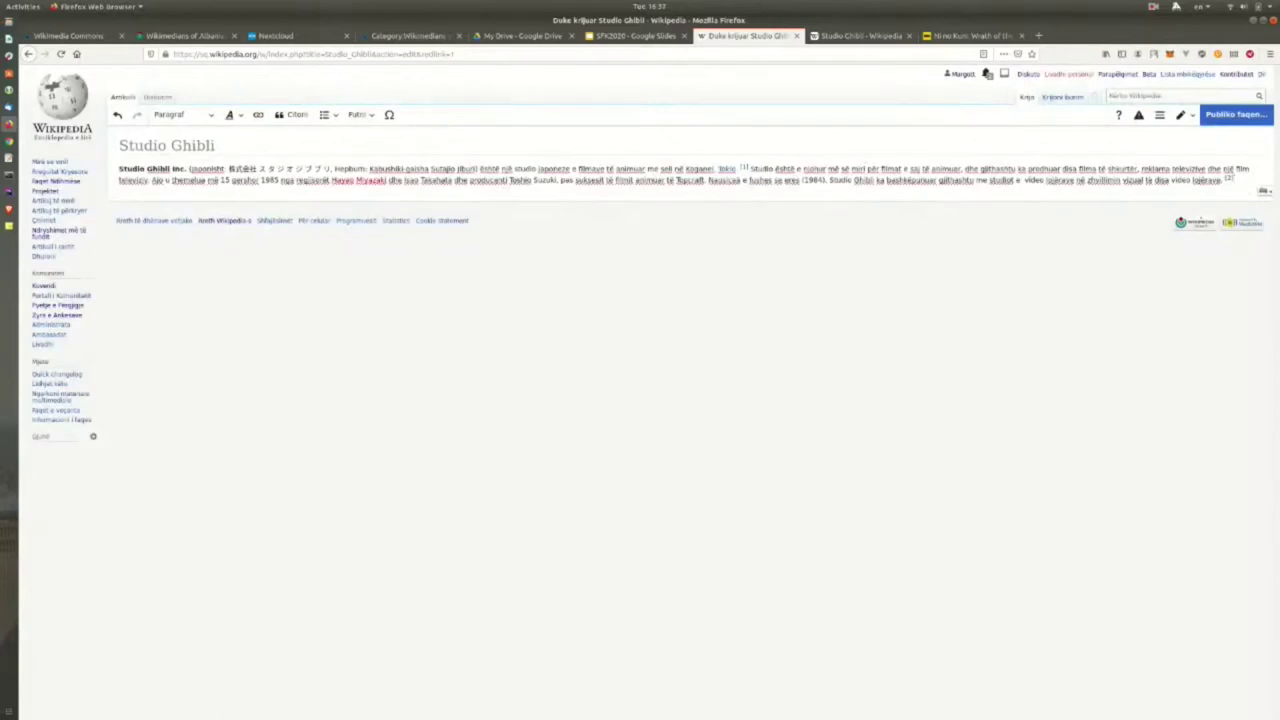
# Add an empty paragraph below the introduction and open the Commons file page of the Hayao Miyazaki photo from the English Studio Ghibli article.
pyautogui.press('Return')
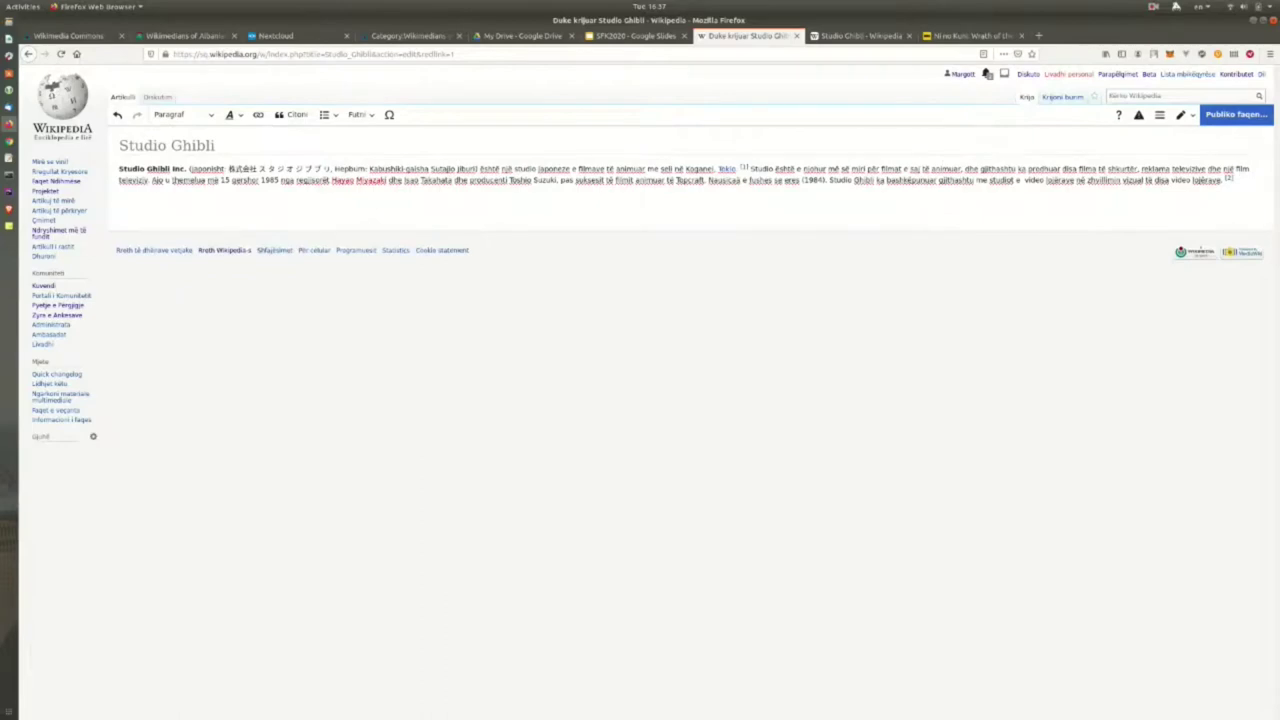
pyautogui.hotkey('ctrl', 'Tab')
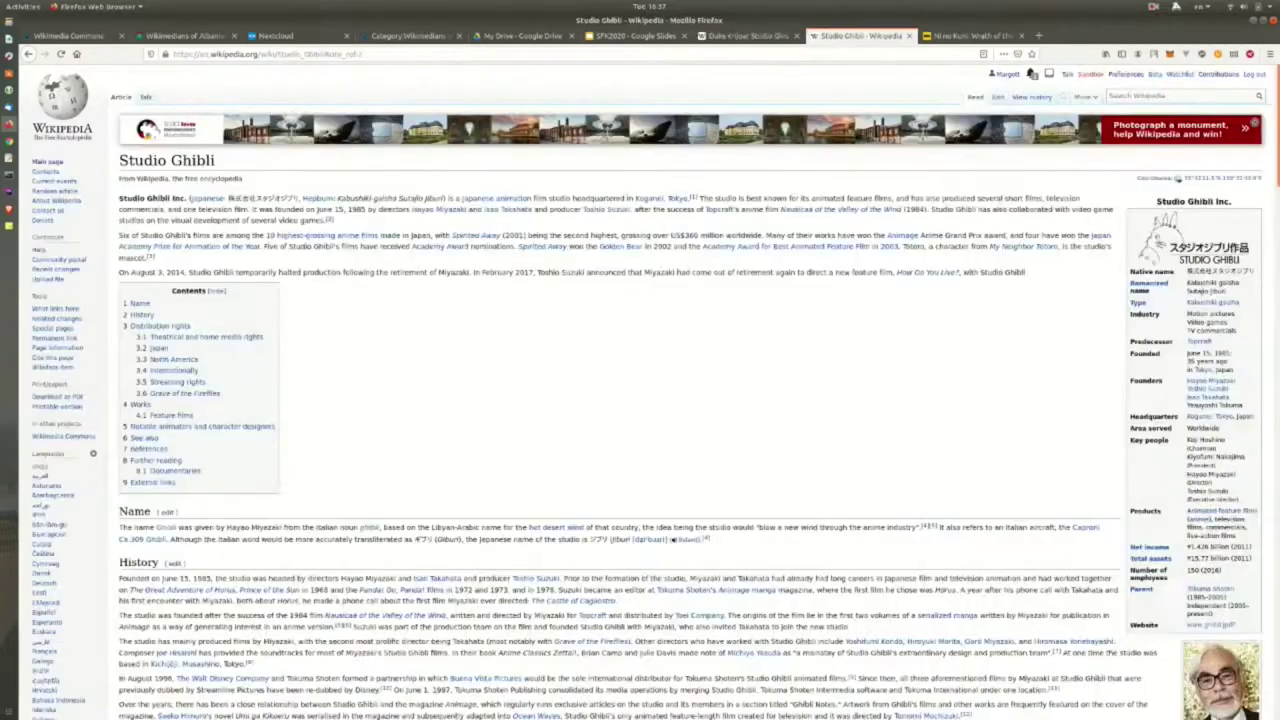
pyautogui.scroll(-5, 960, 430)
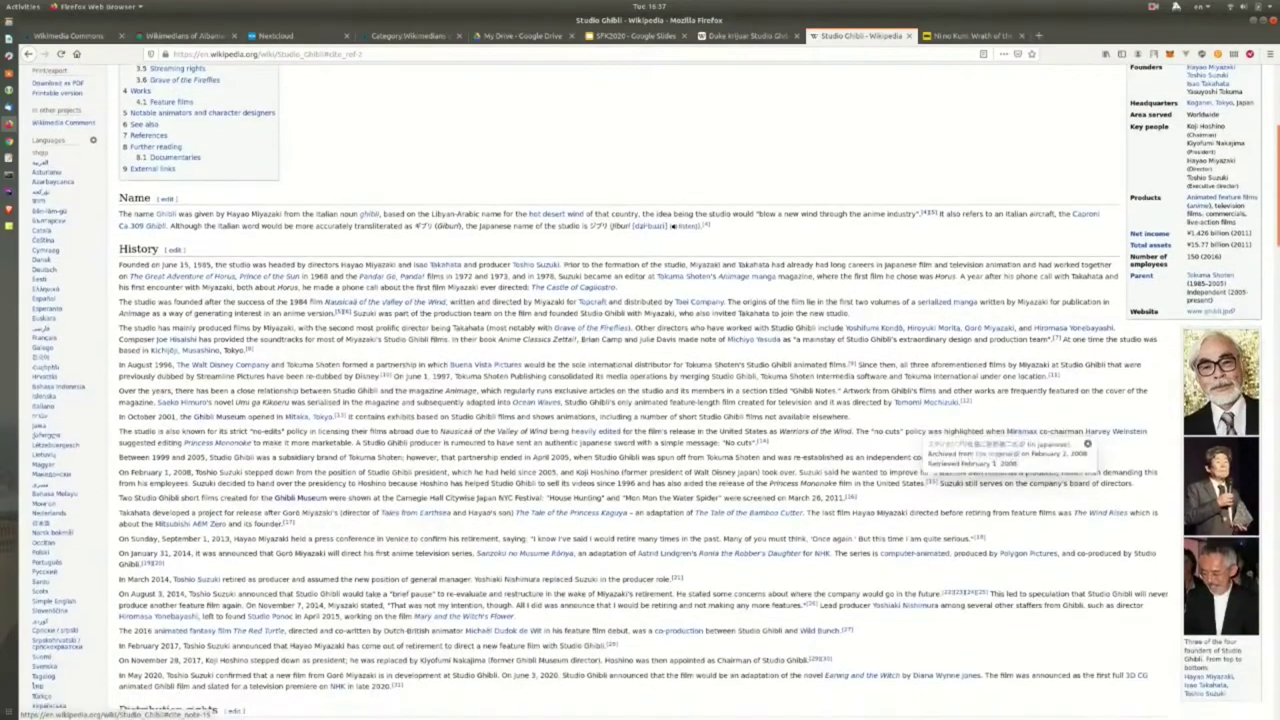
pyautogui.click(1220, 385)
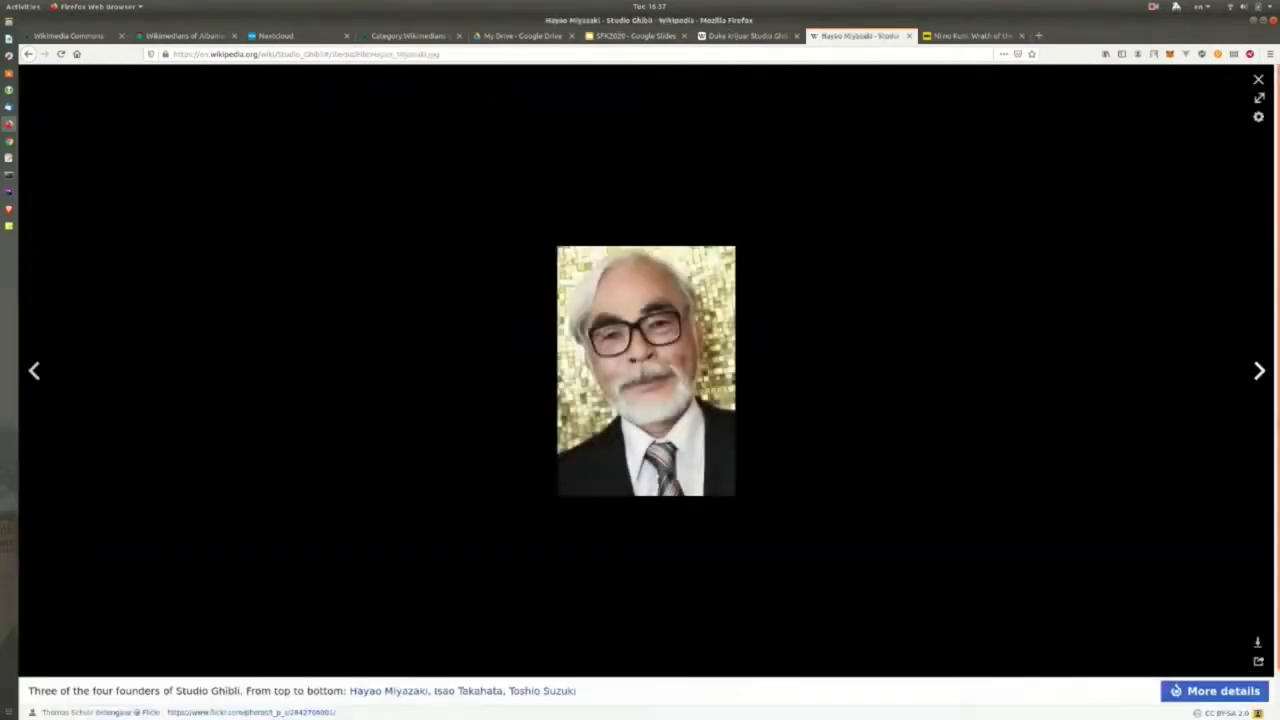
pyautogui.click(1215, 691)
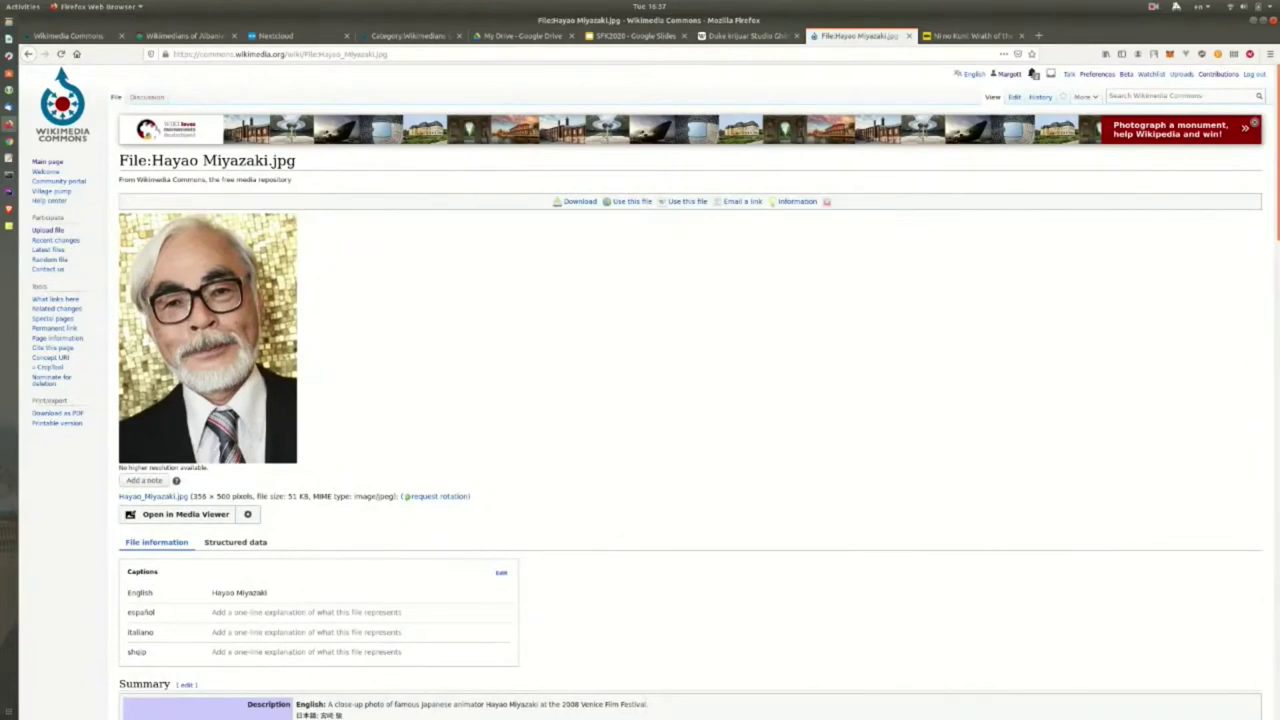
# Copy the thumbnail wiki code for using Hayao Miyazaki.jpg on a wiki.
pyautogui.scroll(-1, 655, 392)
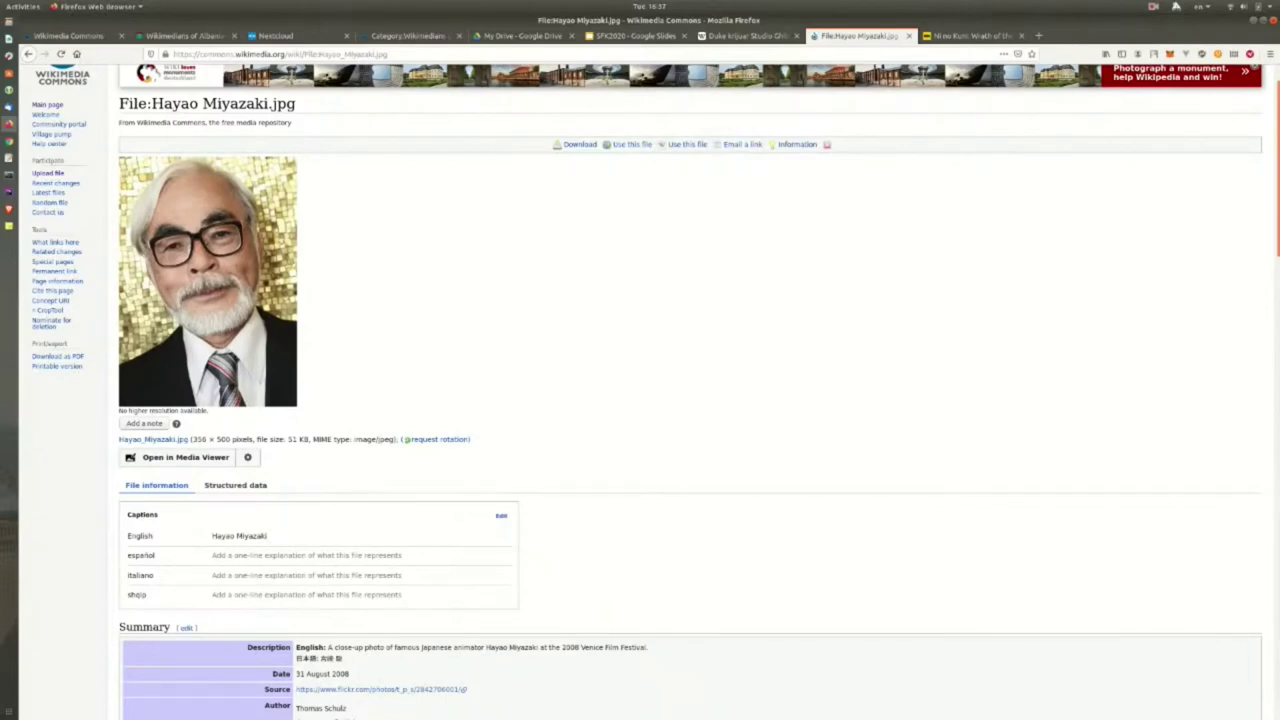
pyautogui.scroll(1, 649, 392)
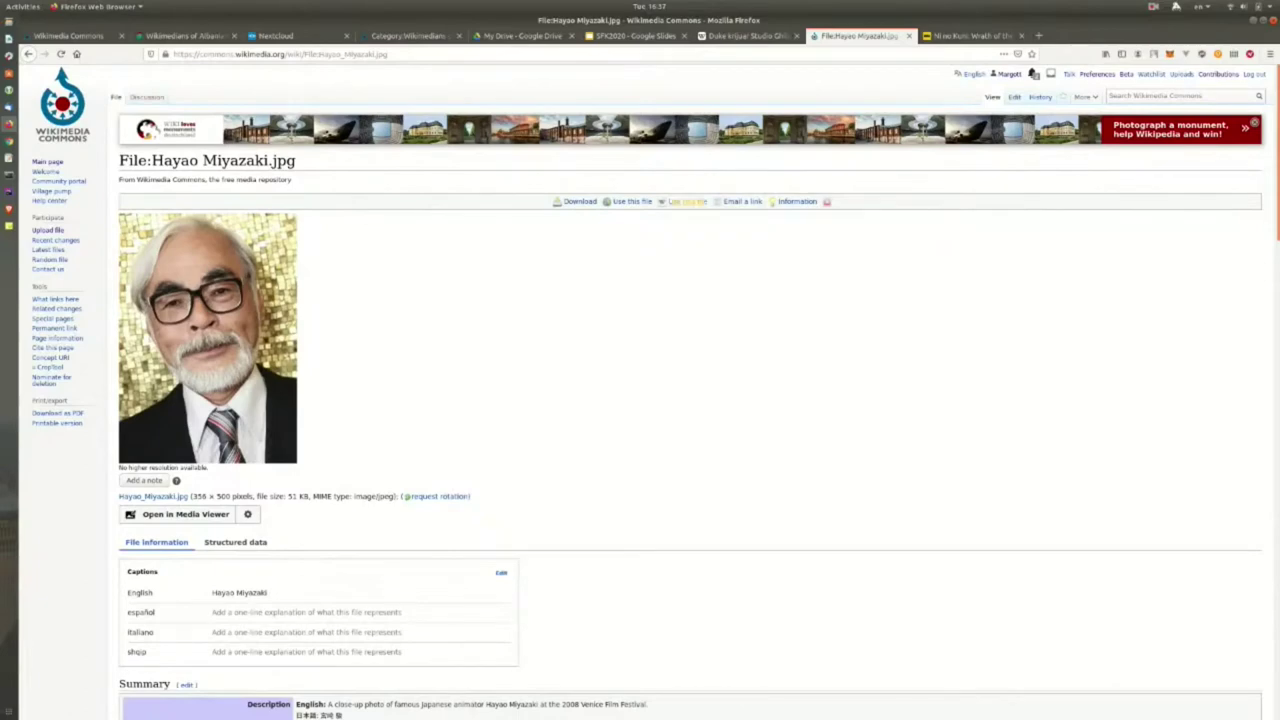
pyautogui.click(687, 201)
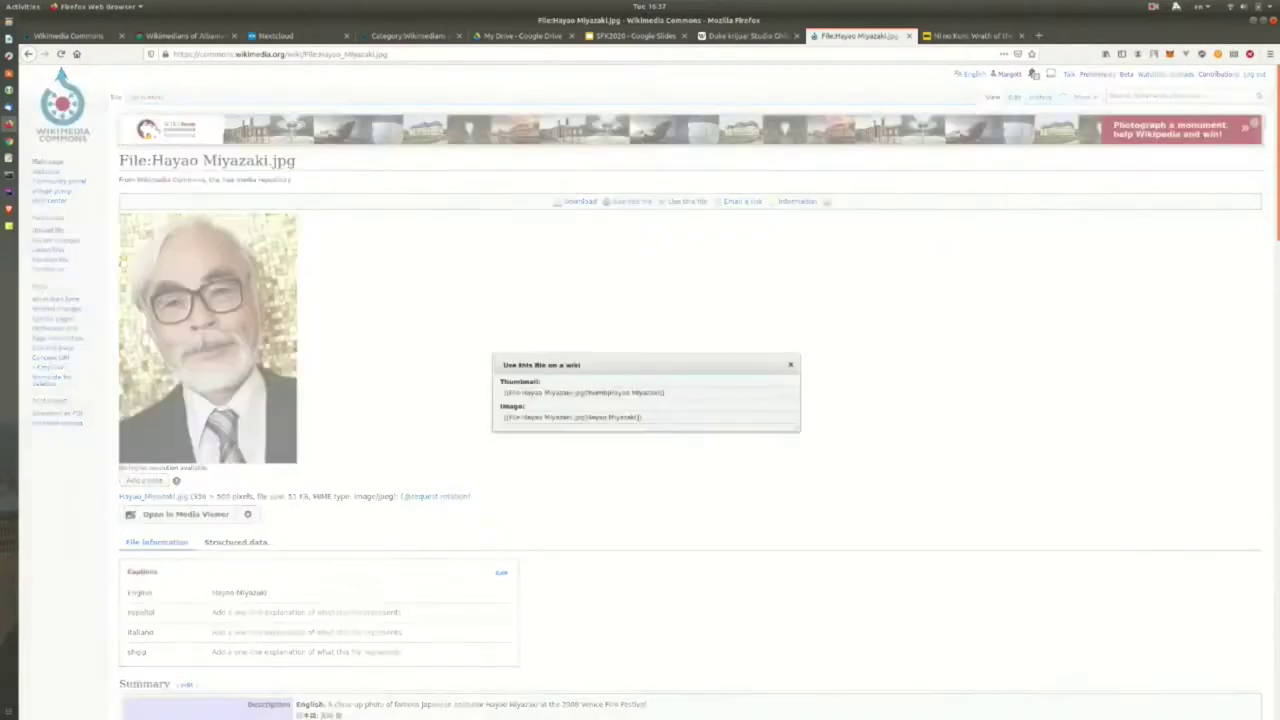
pyautogui.click(584, 392)
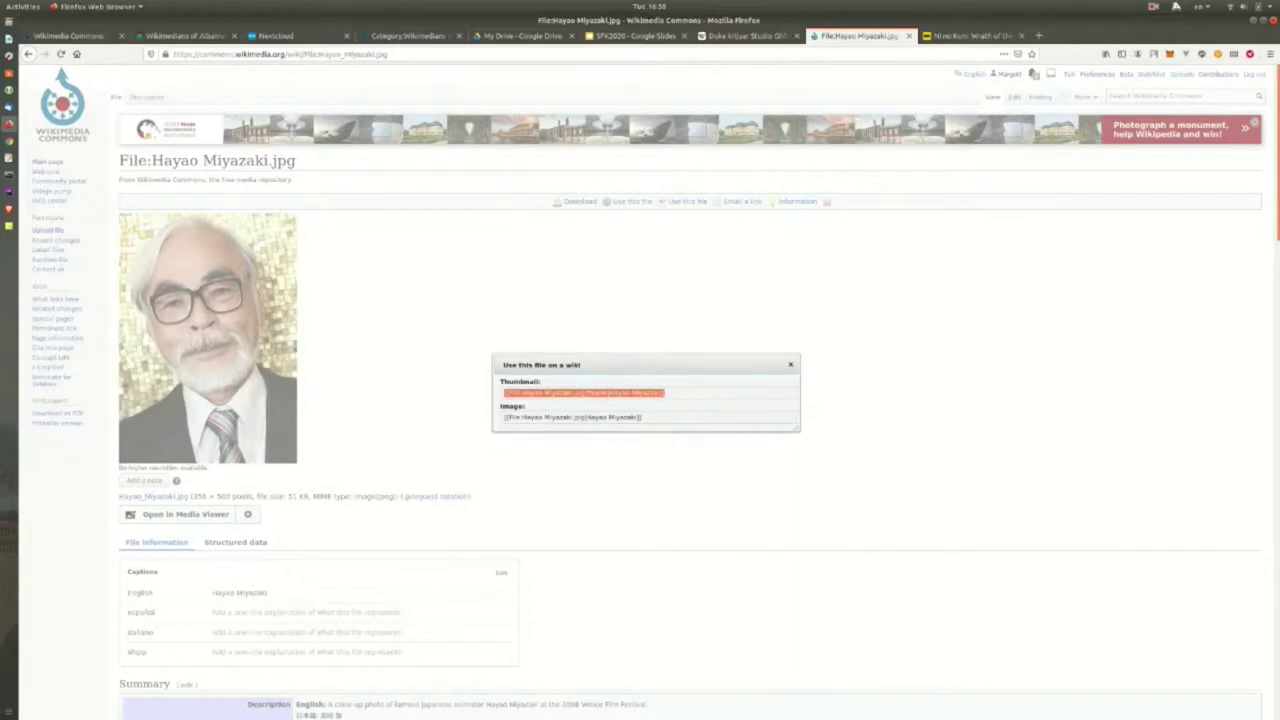
pyautogui.click(572, 417)
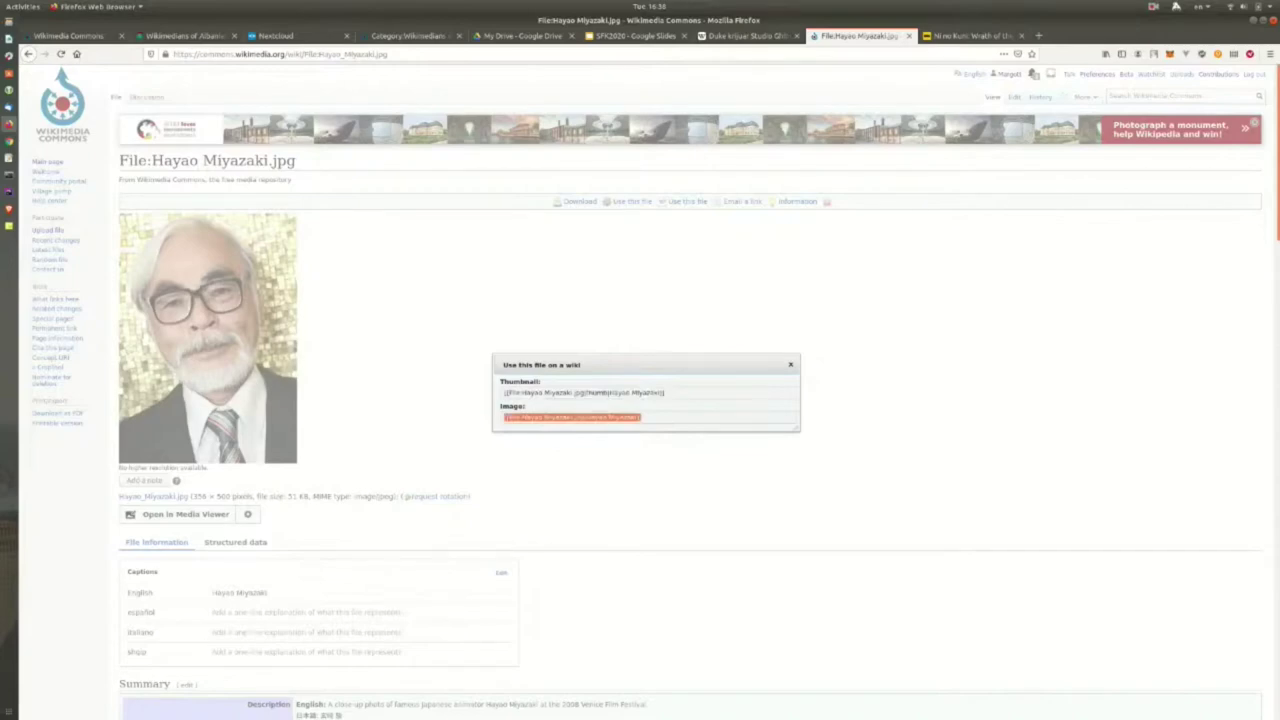
pyautogui.tripleClick(596, 392)
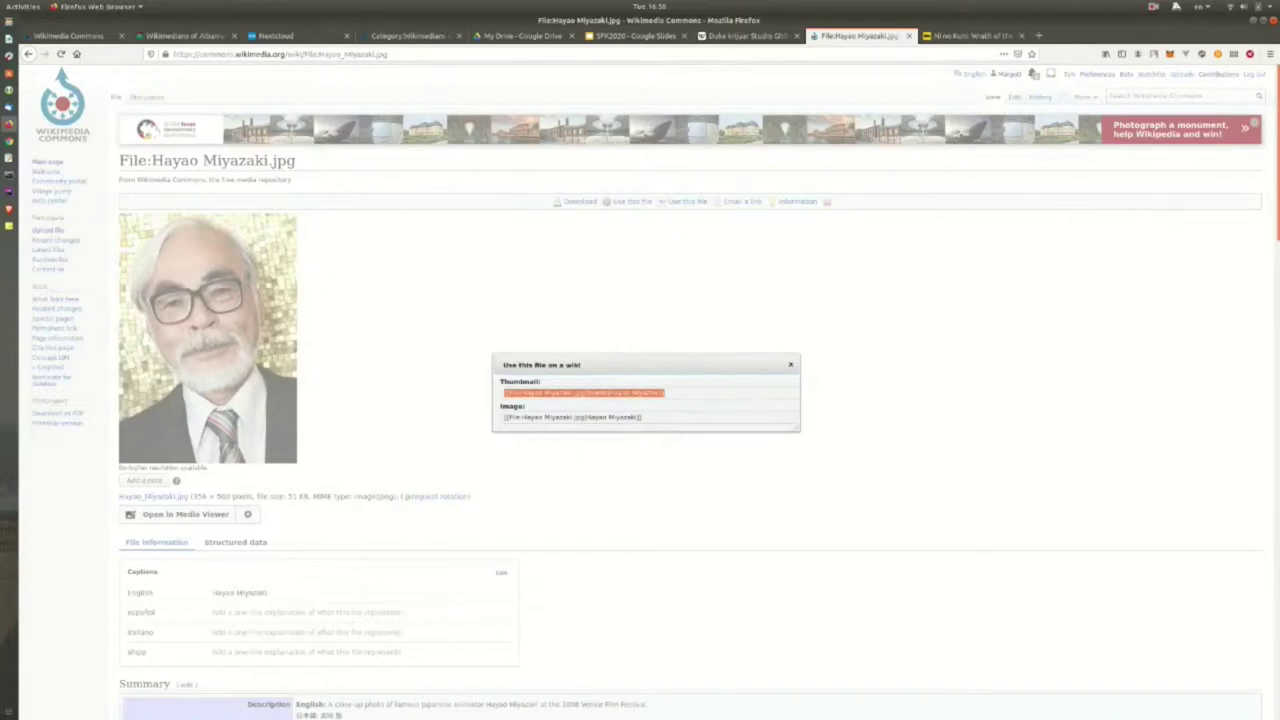
# Paste the photo's thumbnail code into a new paragraph below the introduction of the Albanian Studio Ghibli draft.
pyautogui.hotkey('ctrl', 'pageup')
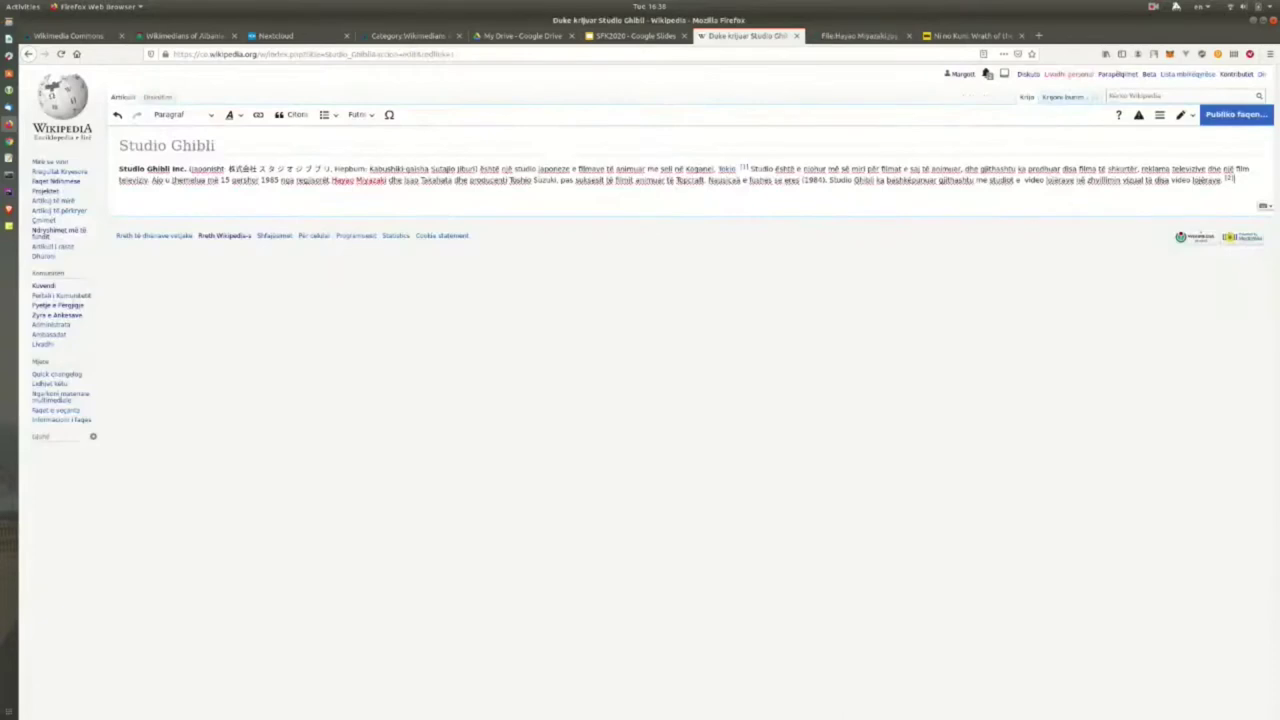
pyautogui.press('Return')
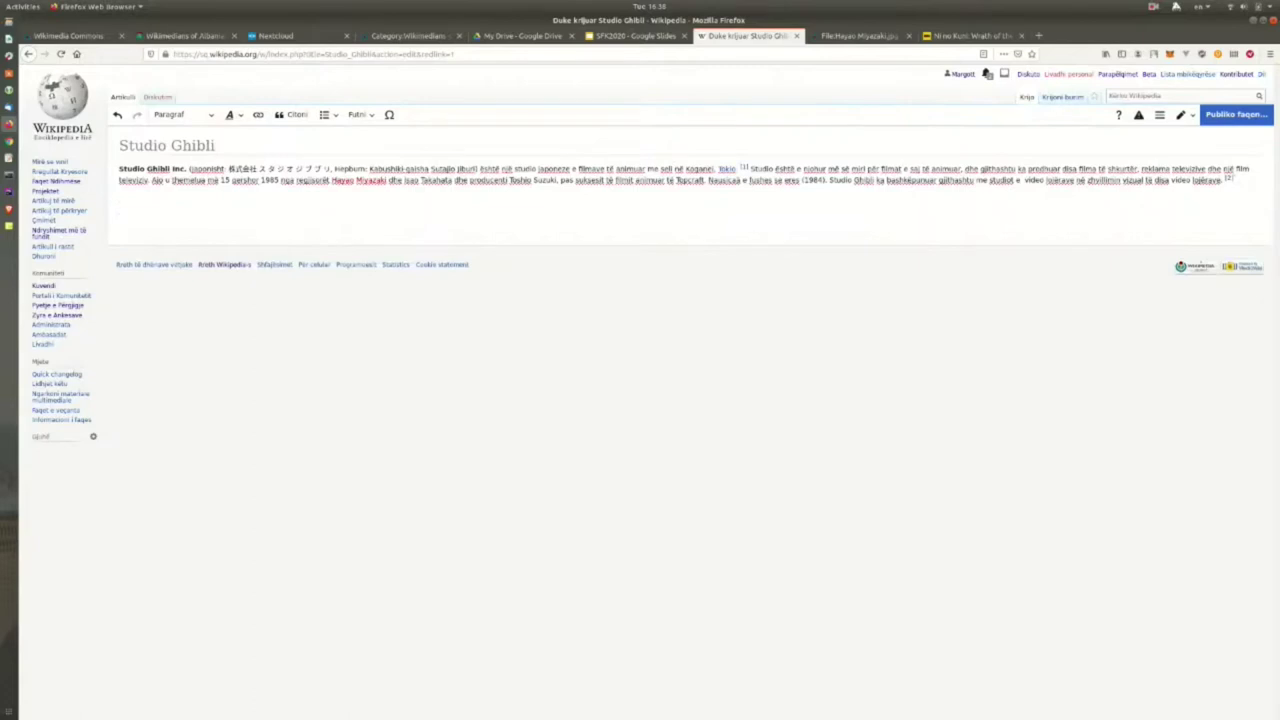
pyautogui.hotkey('ctrl', 'v')
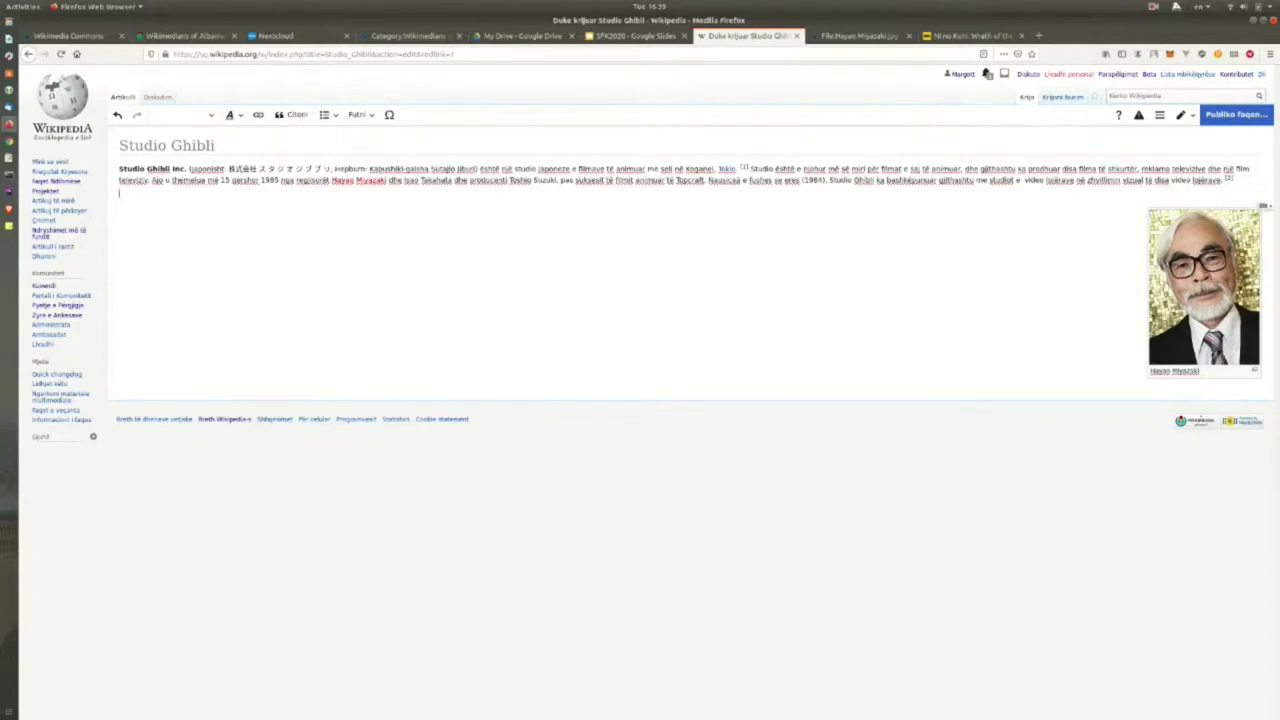
pyautogui.click(119, 207)
pyautogui.press('Return')
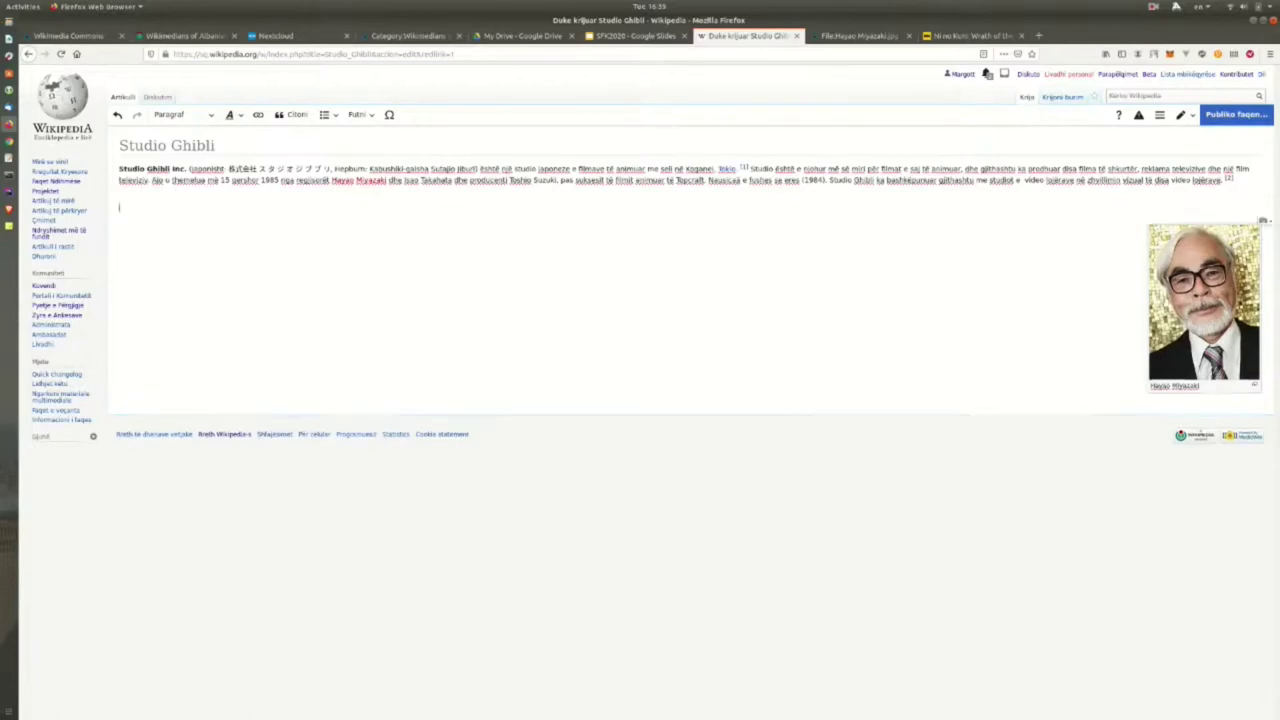
pyautogui.press('Return')
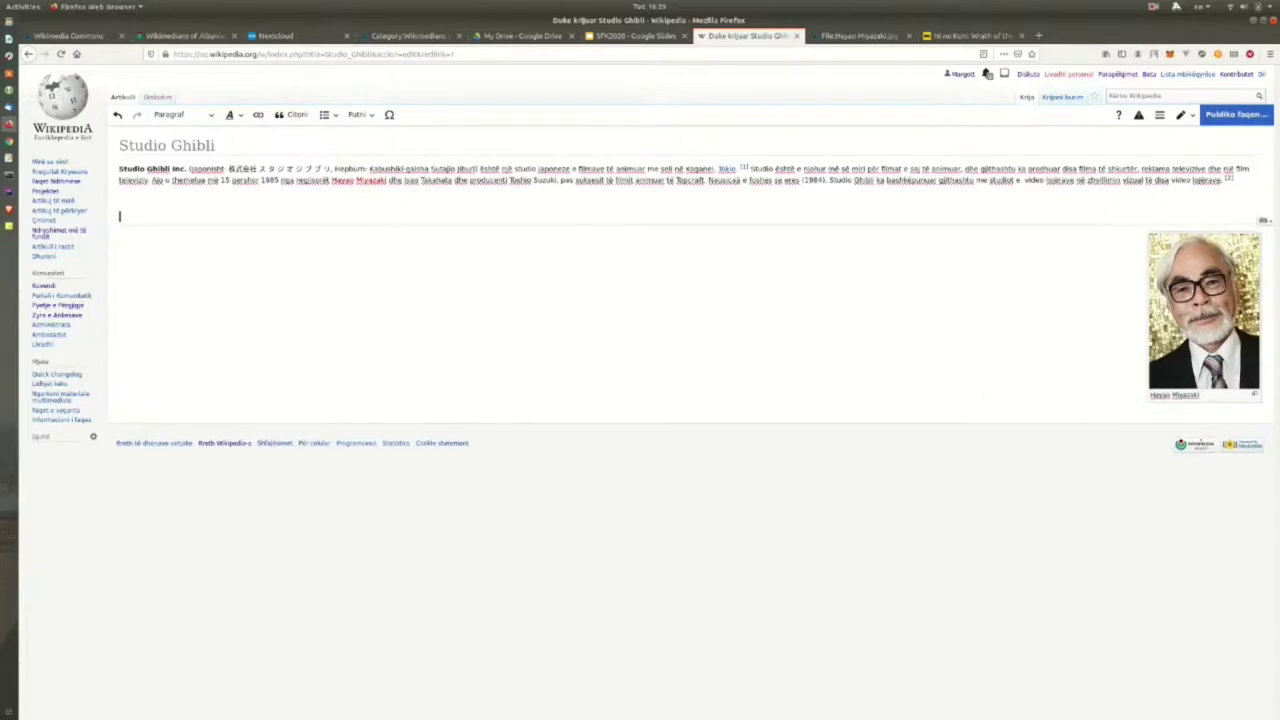
pyautogui.write('Historia')
pyautogui.hotkey('ctrl', 'z')
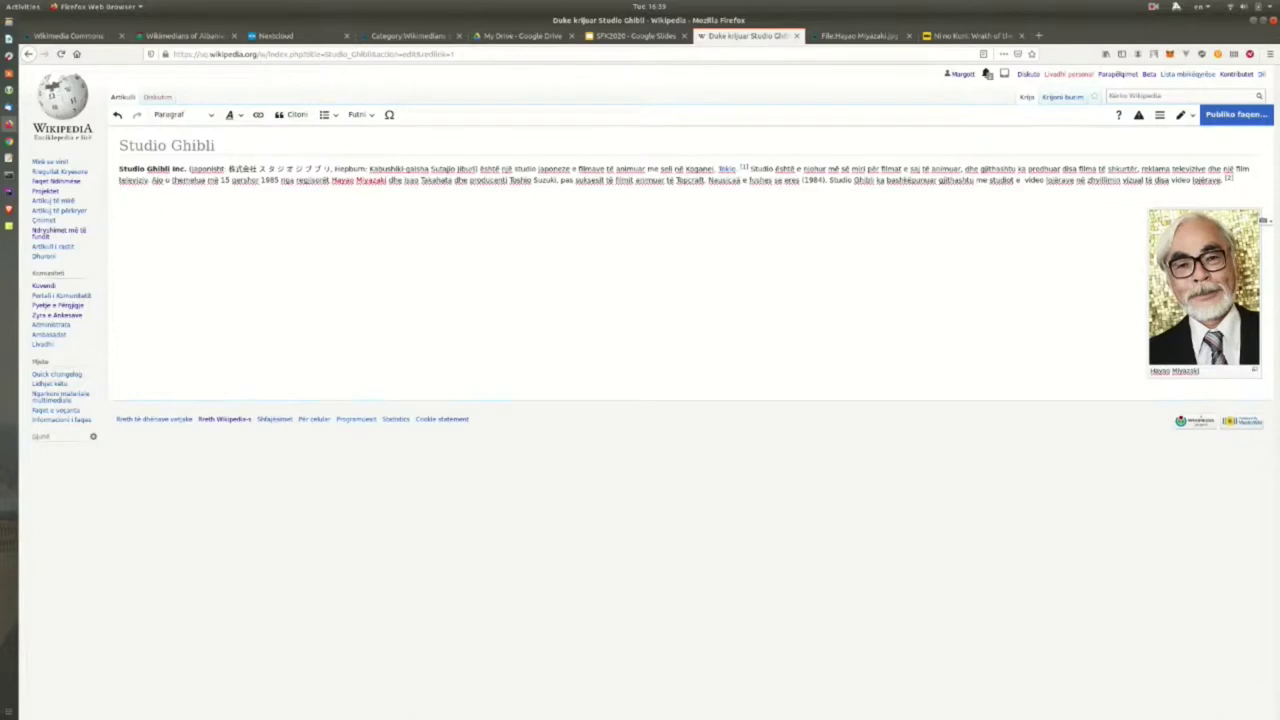
# Add the section heading "Historia" in the Krye style below the introduction and start a new paragraph under it.
pyautogui.click(183, 114)
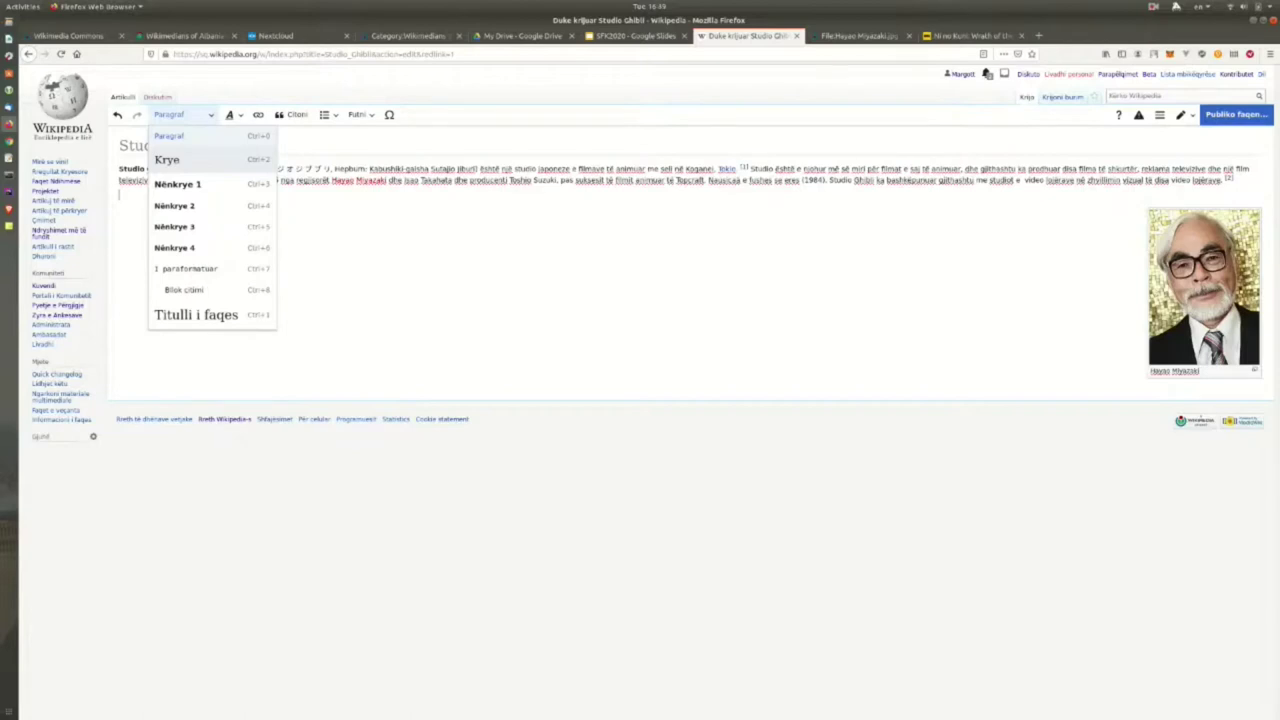
pyautogui.click(167, 159)
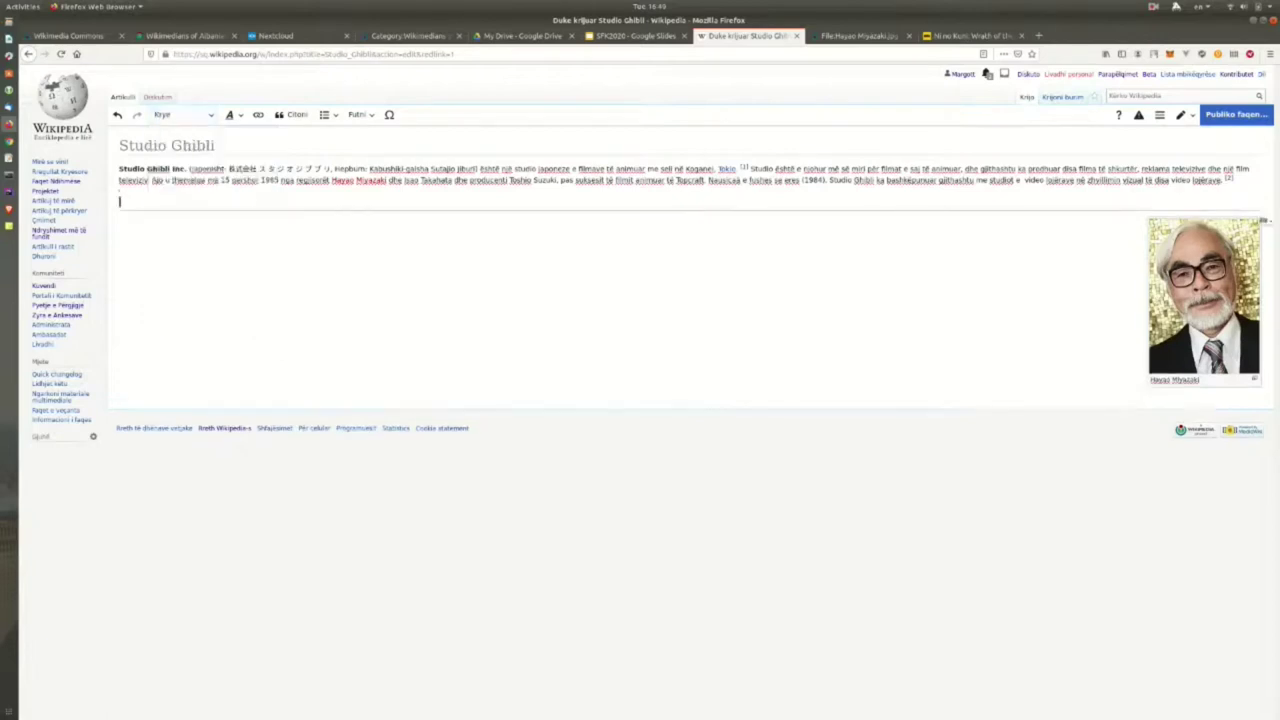
pyautogui.write('Historia')
pyautogui.press('Return')
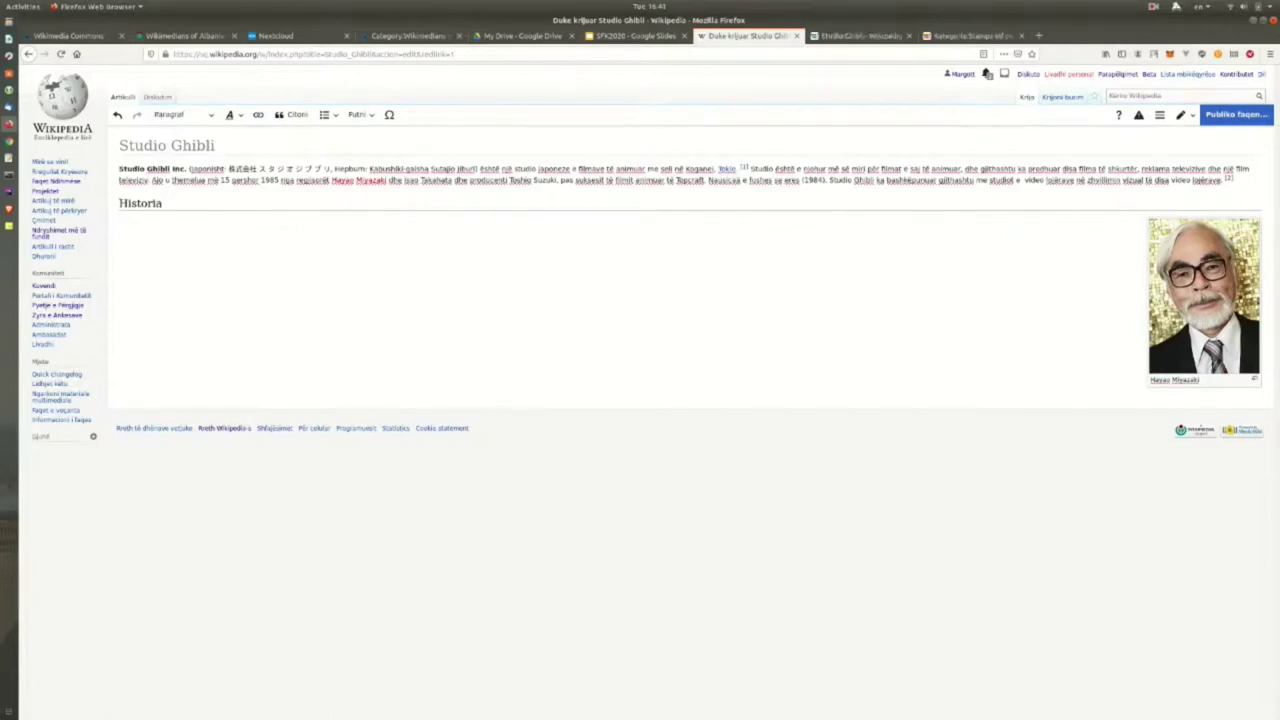
# Look over the infobox of the English Studio Ghibli article as a model for the Albanian one.
pyautogui.hotkey('ctrl', 'Tab')
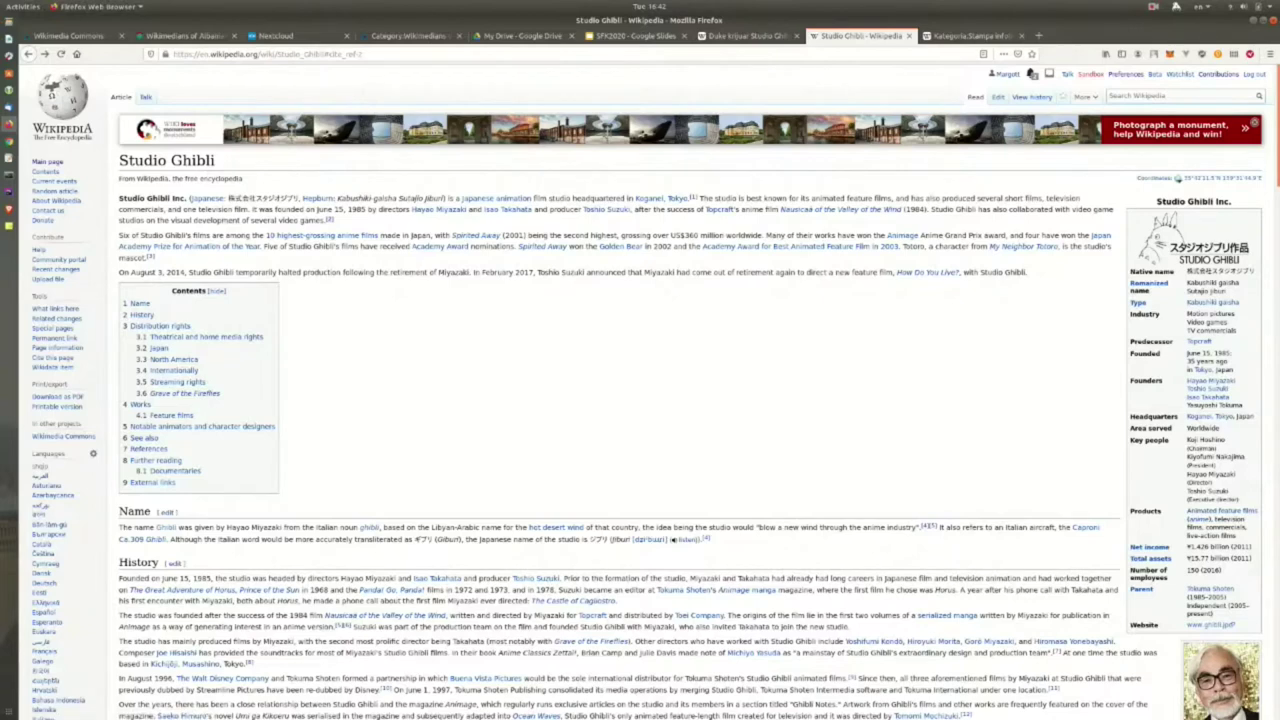
pyautogui.scroll(-1, 653, 392)
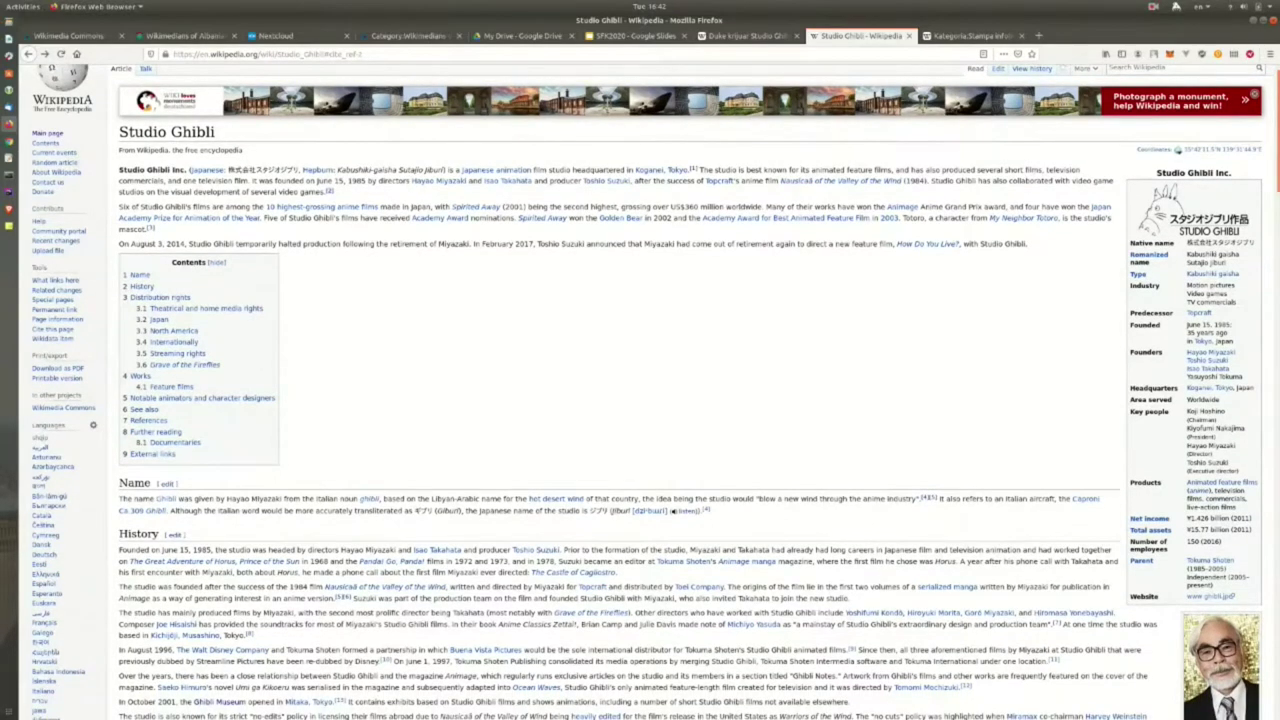
pyautogui.scroll(1, 653, 392)
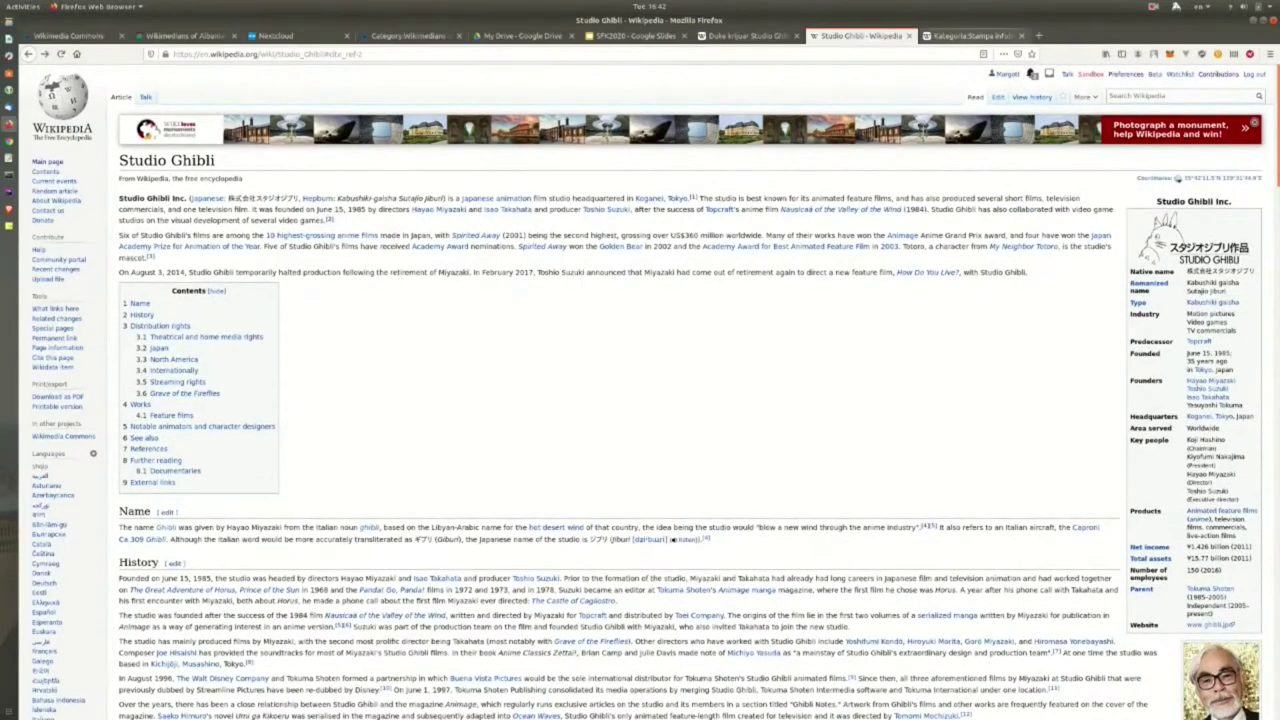
# Search the Albanian category Stampa infobox for templates containing "kompani".
pyautogui.click(970, 36)
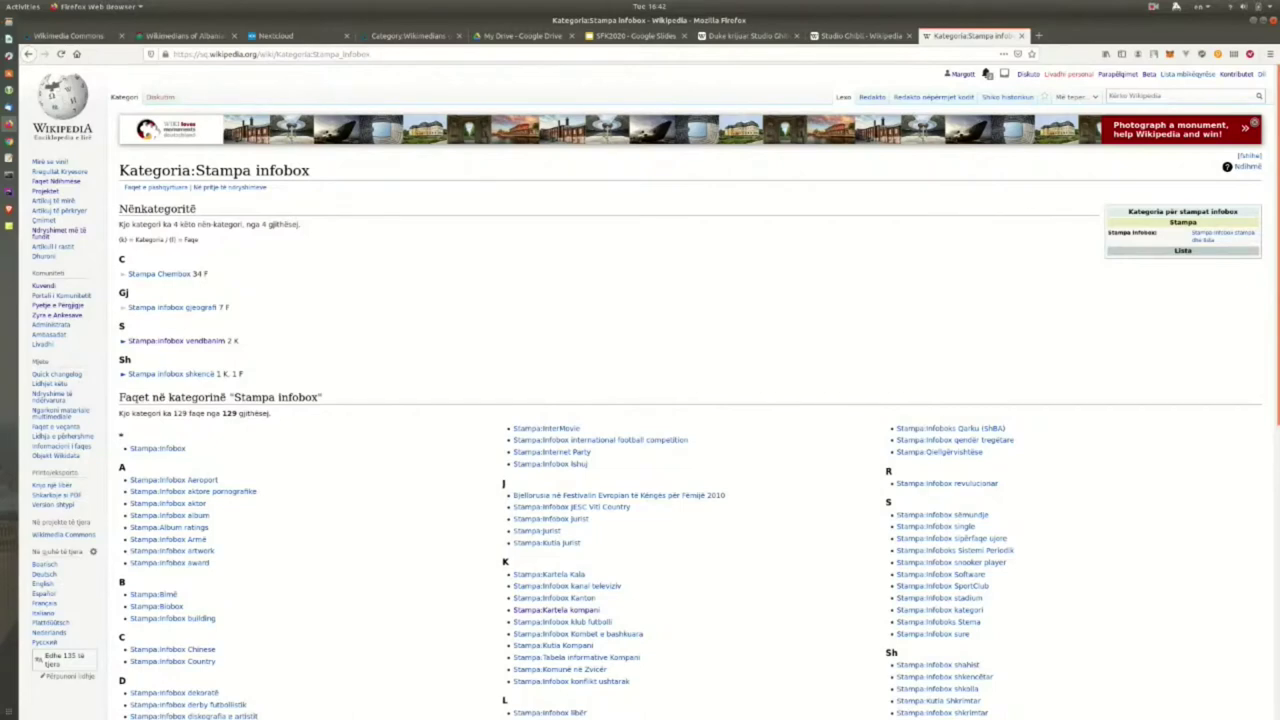
pyautogui.scroll(-3, 988, 75)
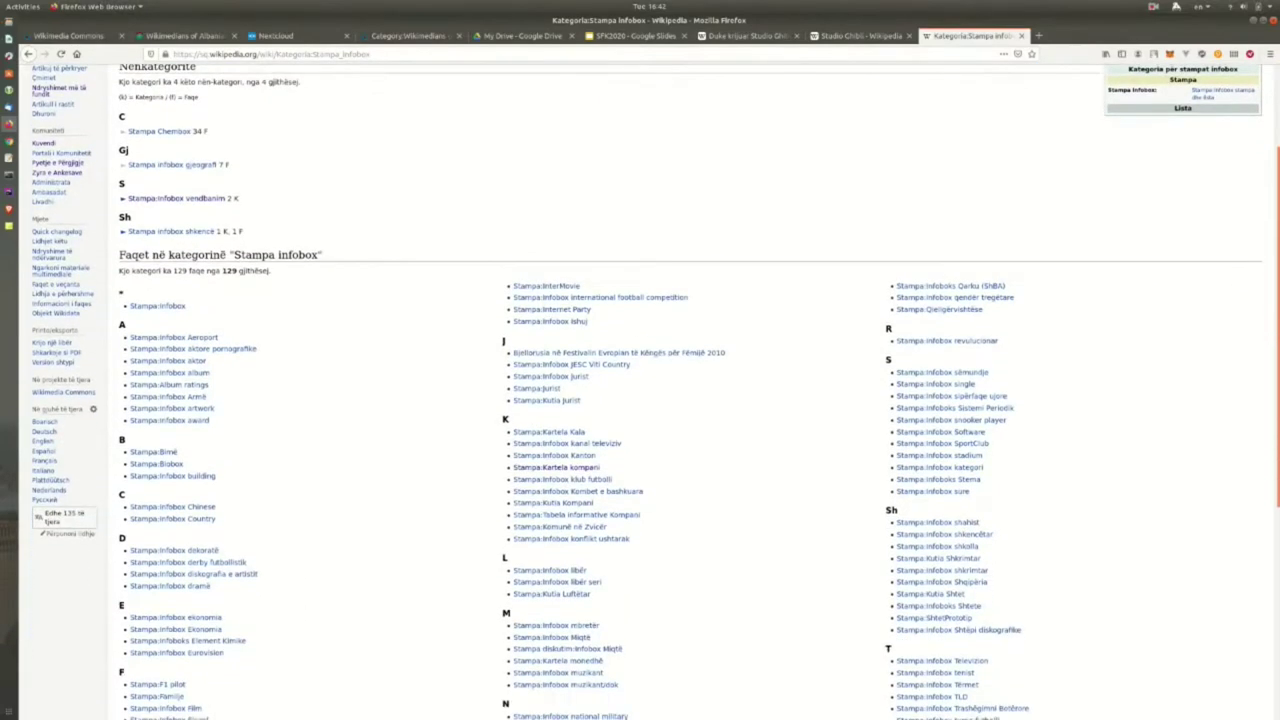
pyautogui.scroll(-2, 647, 392)
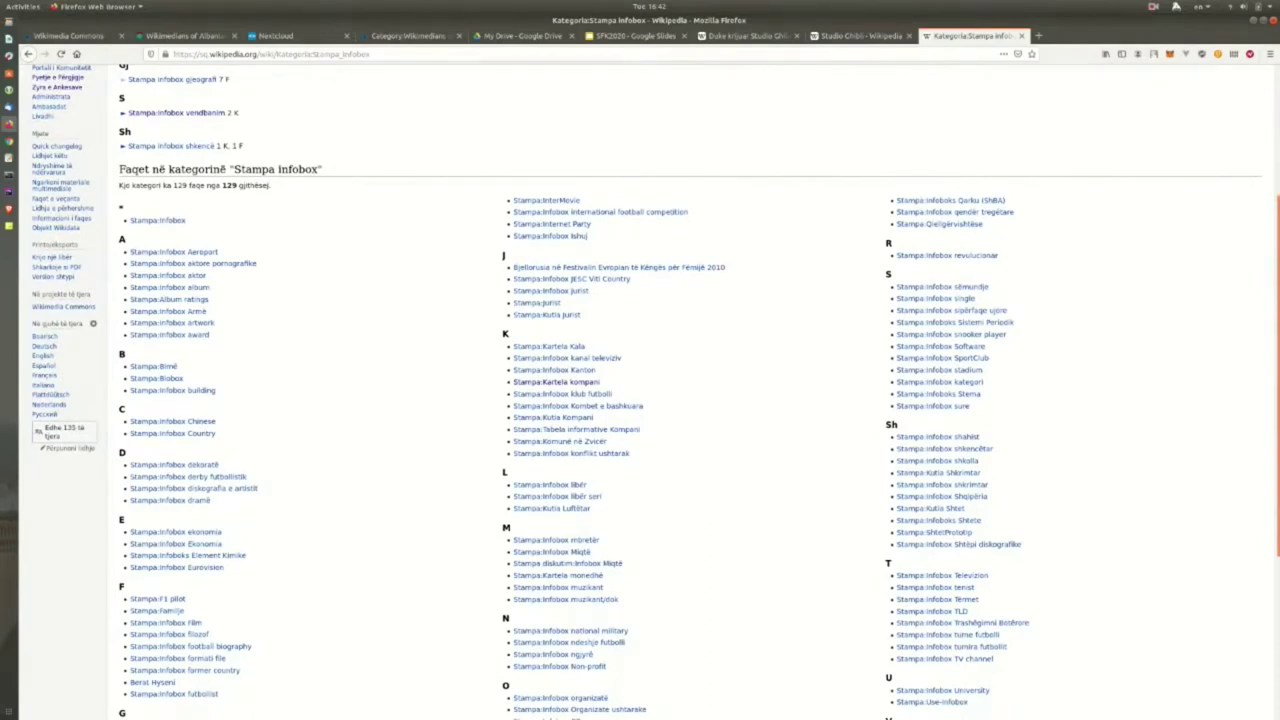
pyautogui.scroll(-2, 647, 392)
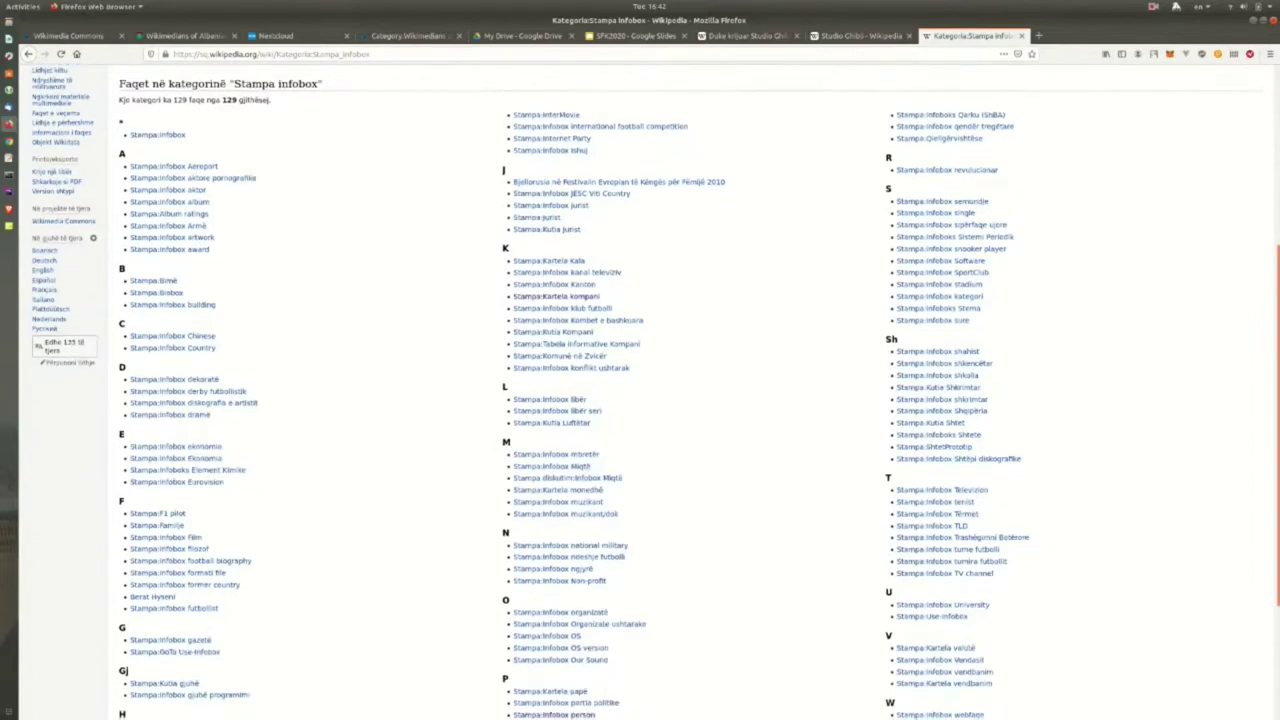
pyautogui.scroll(3, 647, 392)
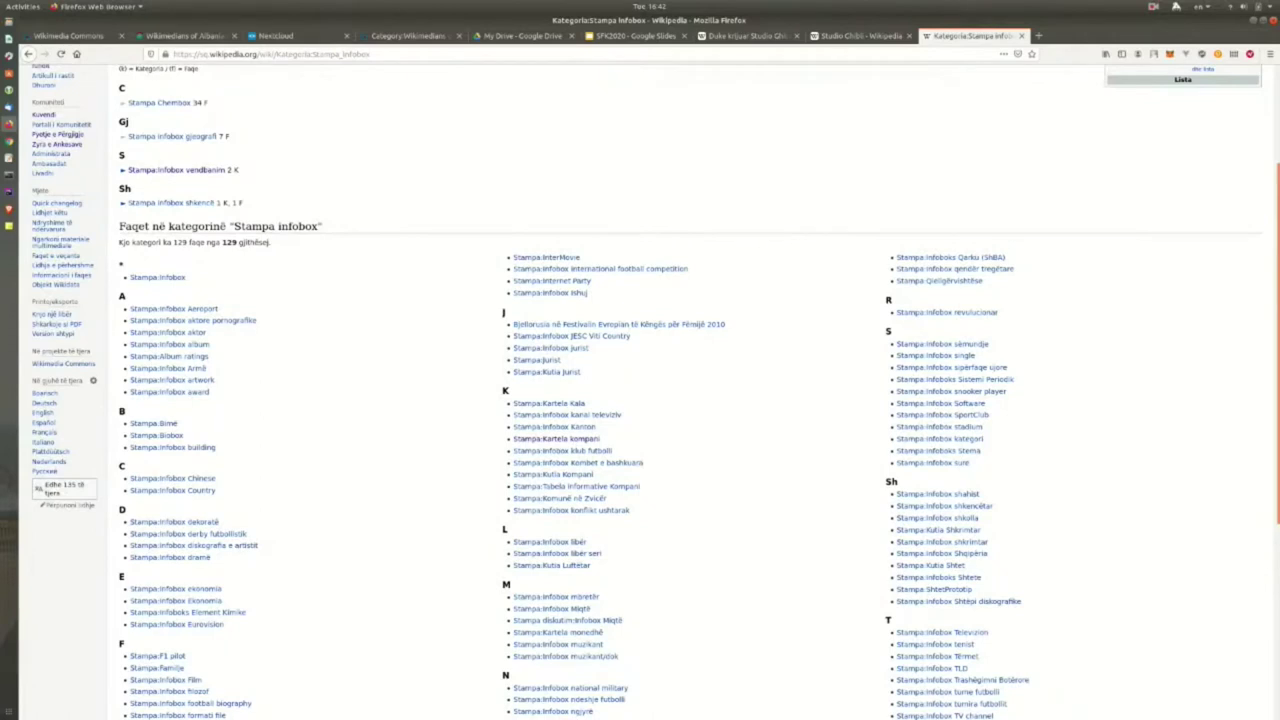
pyautogui.scroll(-4, 647, 392)
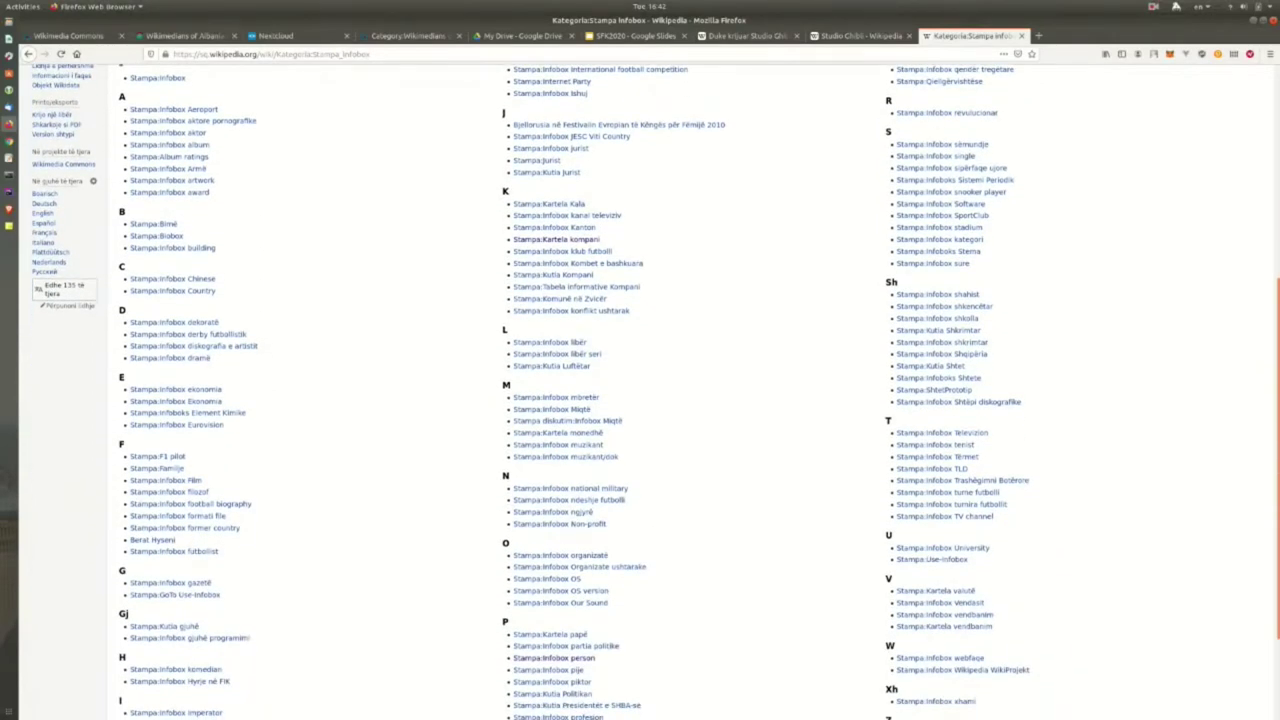
pyautogui.hotkey('ctrl', 'f')
pyautogui.write('kompani')
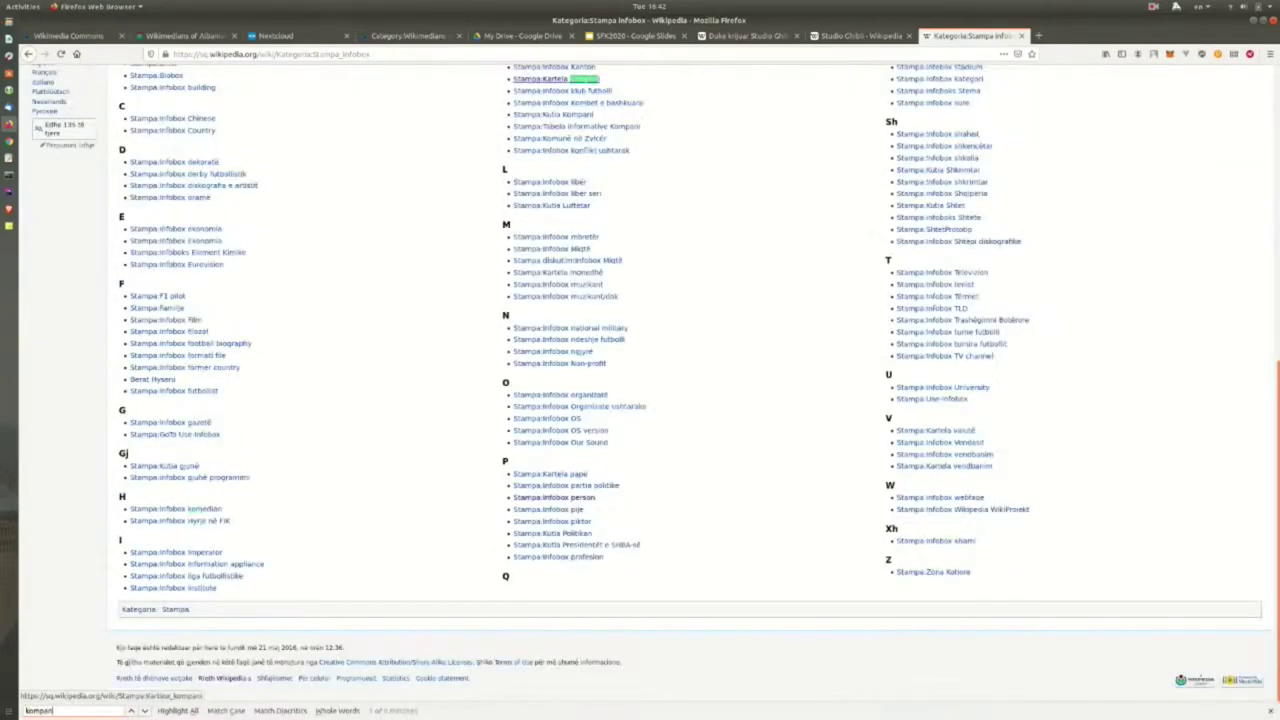
# Open the template Stampa:Kartela kompani and review its usage parameters.
pyautogui.hotkey('ctrl', 'Return')
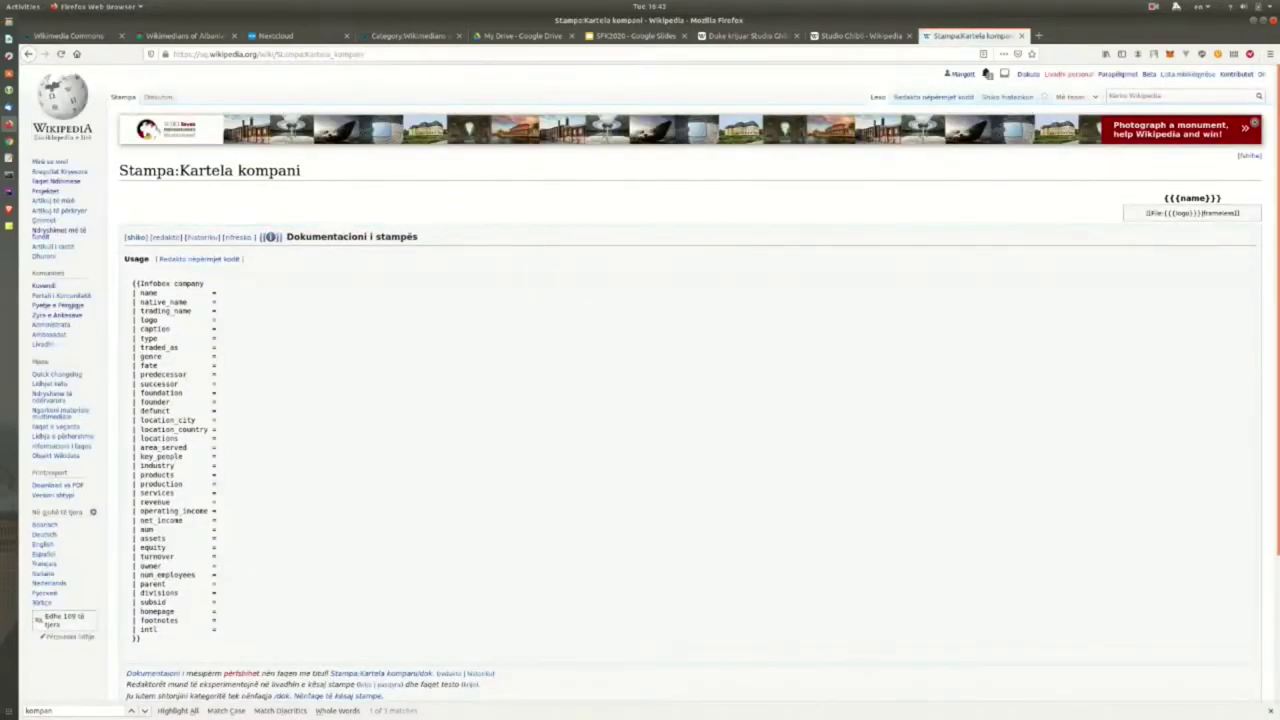
pyautogui.scroll(-3, 656, 384)
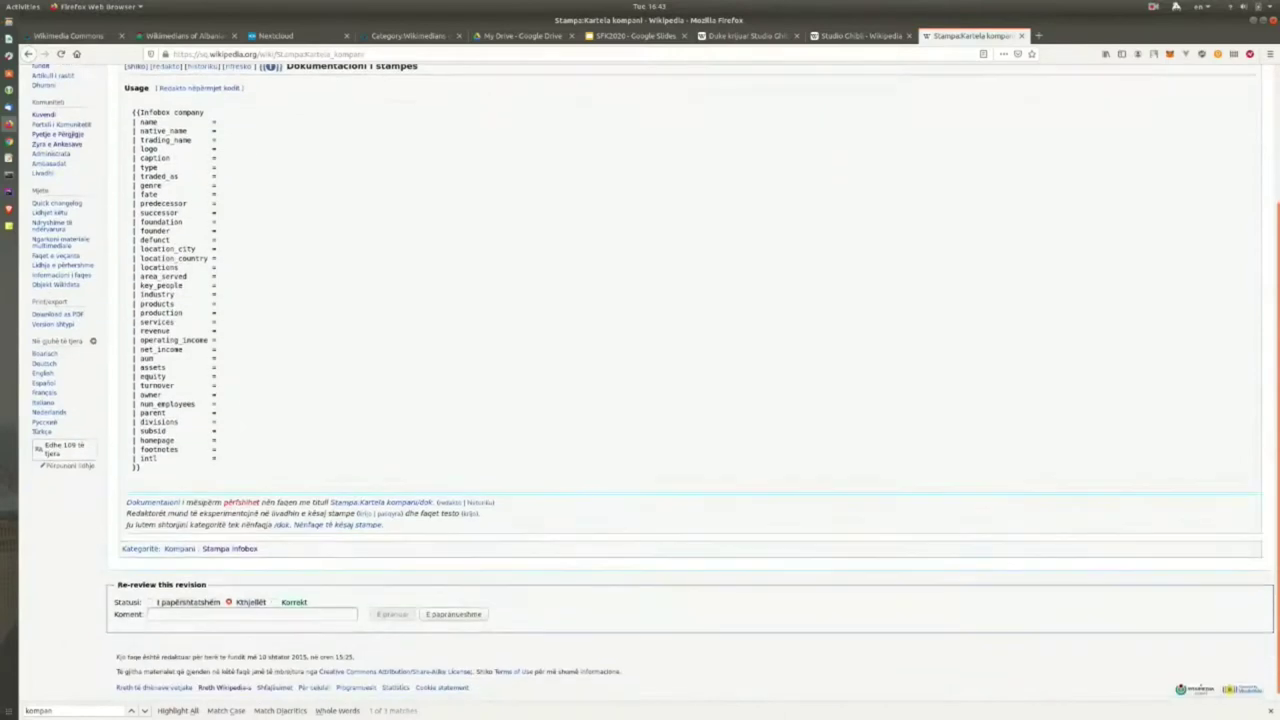
pyautogui.scroll(3, 656, 384)
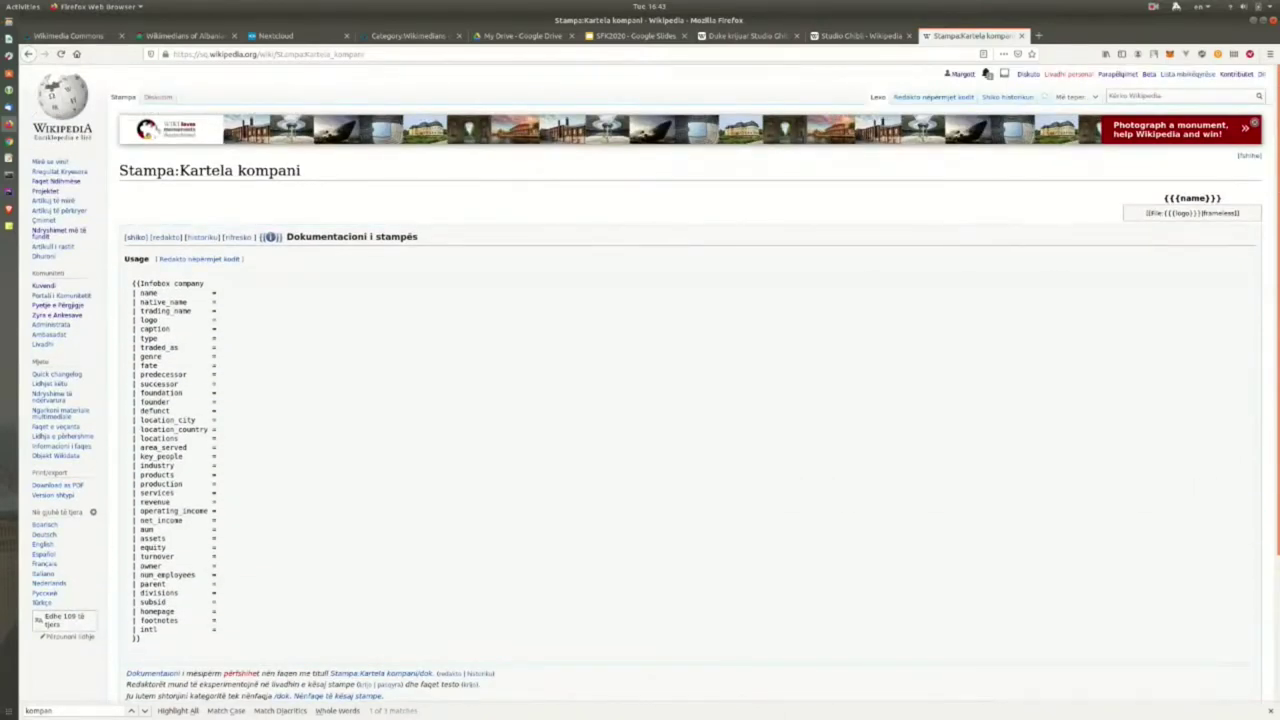
pyautogui.scroll(-1, 656, 384)
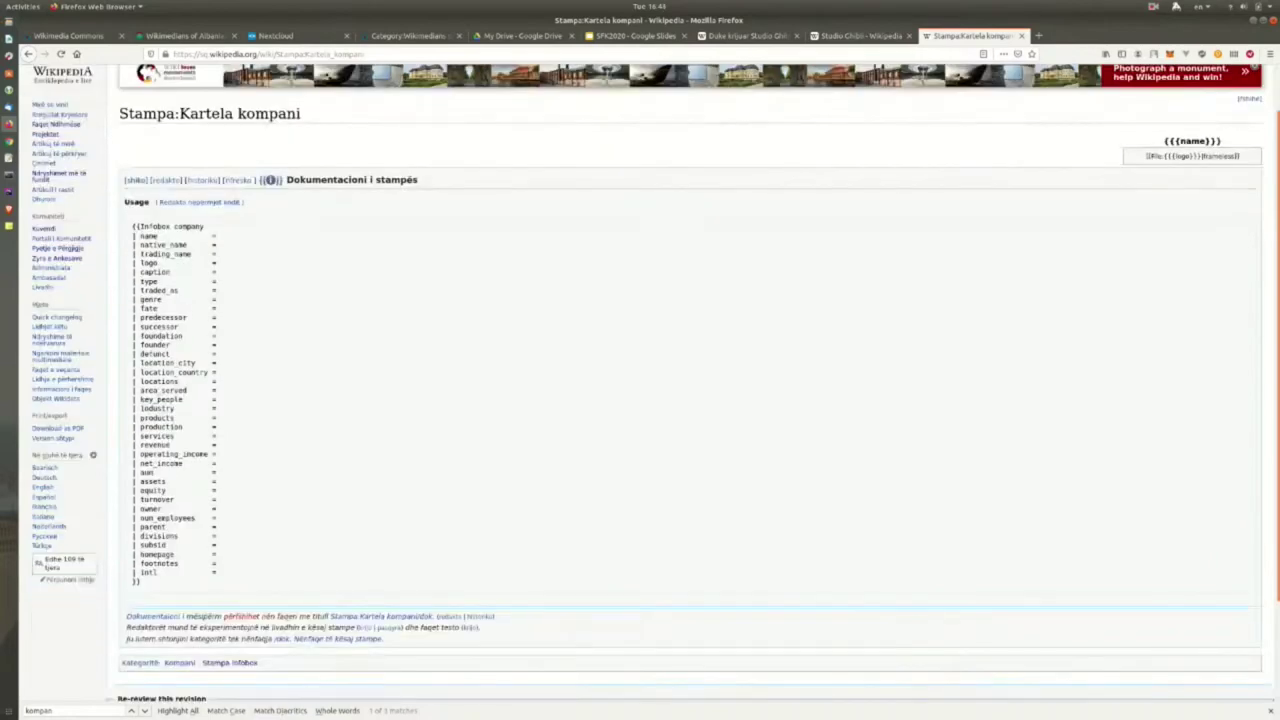
# Return to the Stampa infobox category and open the template Stampa:Tabela informative Kompani instead.
pyautogui.click(29, 54)
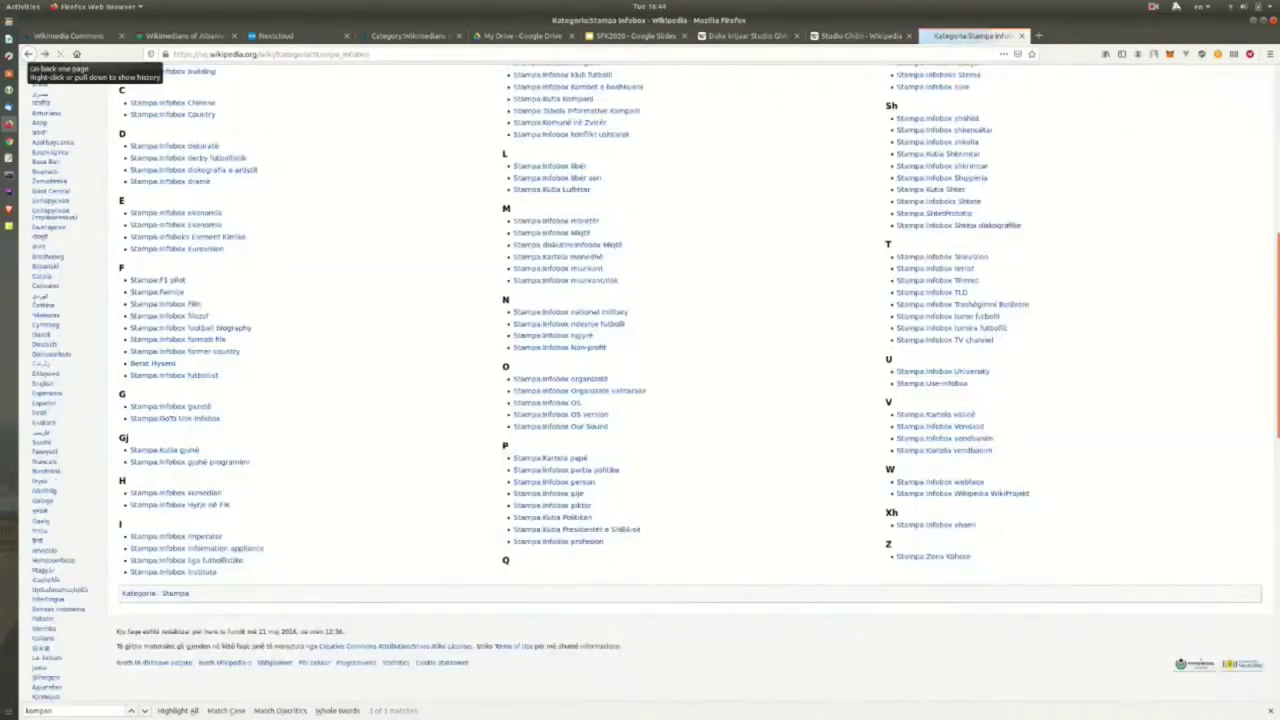
pyautogui.scroll(2, 640, 384)
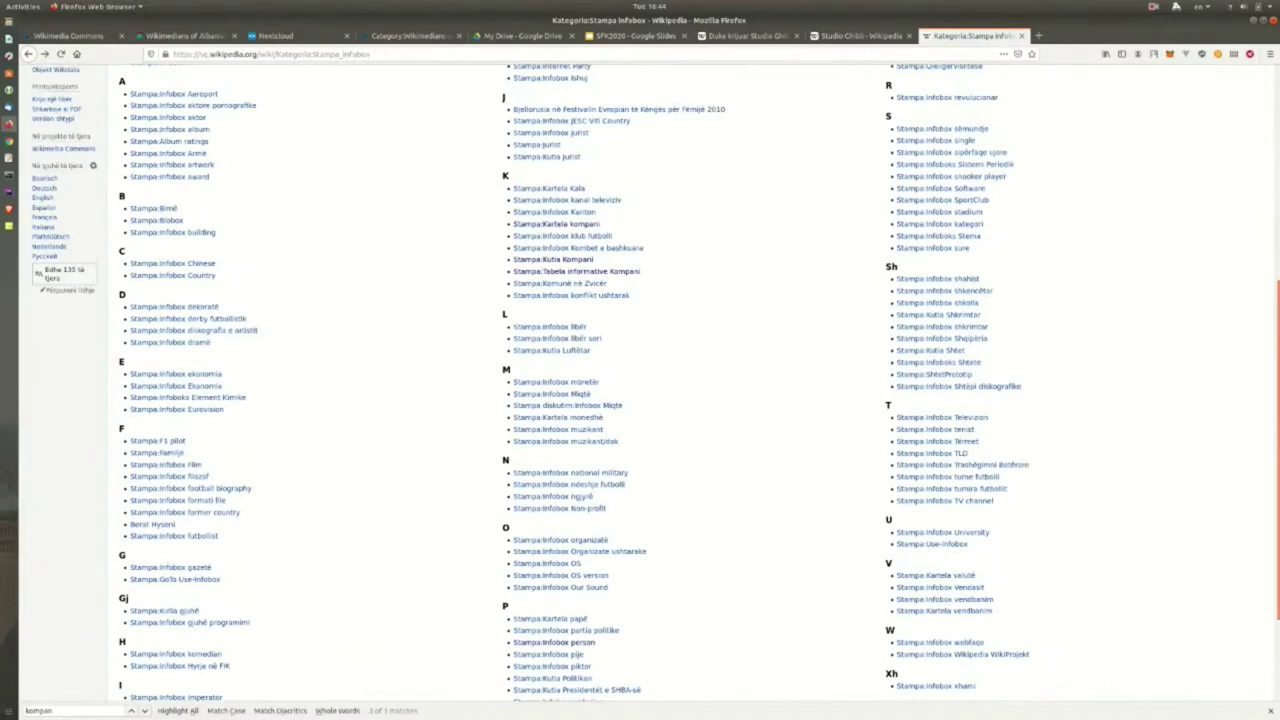
pyautogui.press('Return')
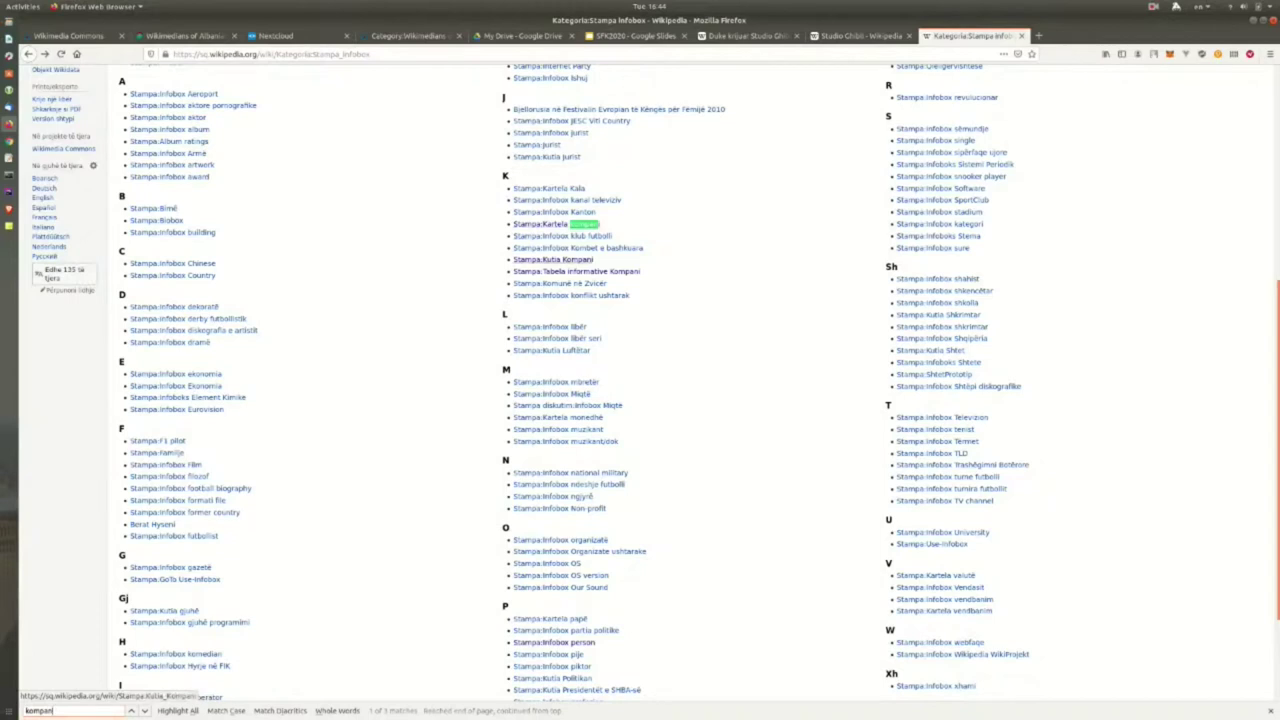
pyautogui.write('i')
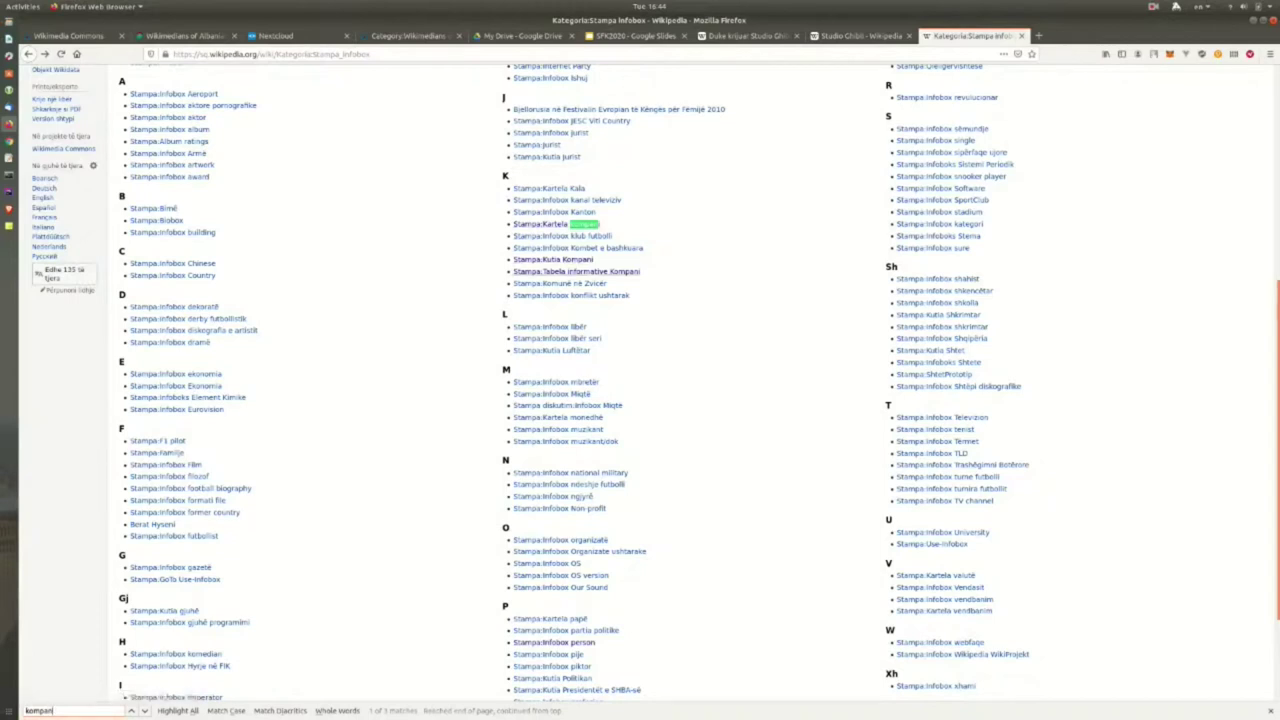
pyautogui.click(576, 271)
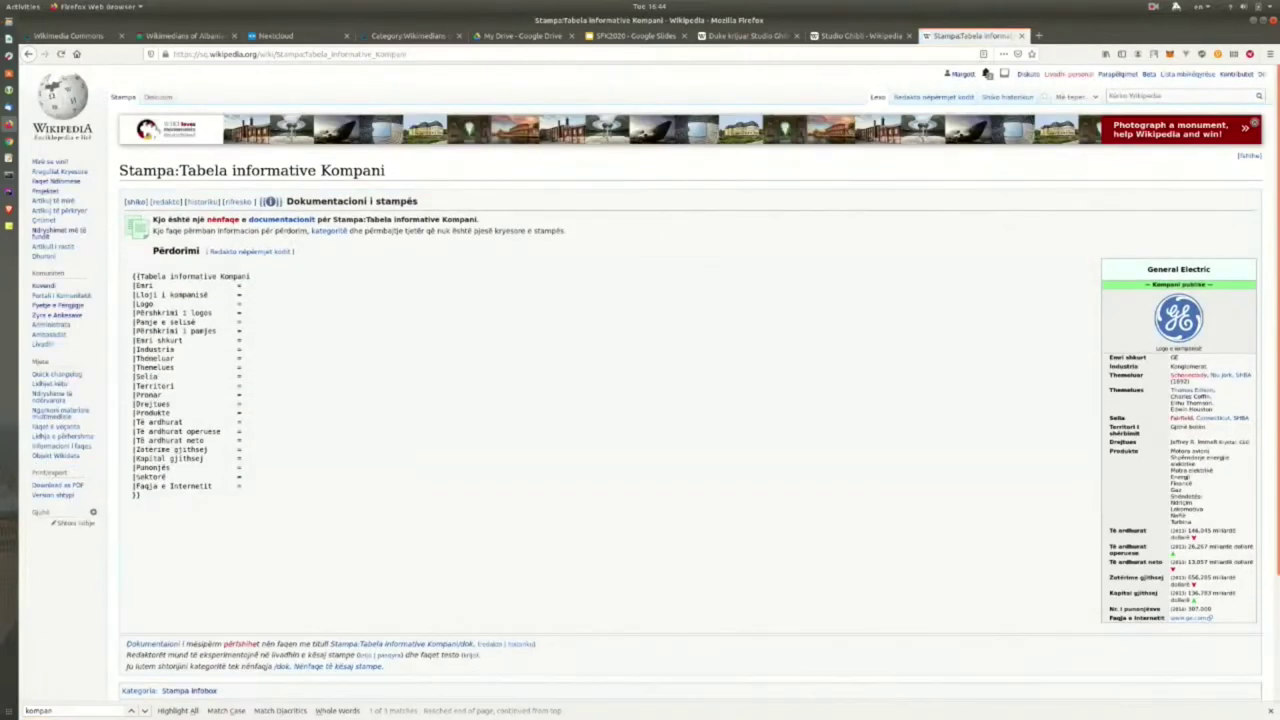
# Copy the usage code of Tabela informative Kompani into the Albanian Studio Ghibli draft above the introduction.
pyautogui.moveTo(133, 276); pyautogui.dragTo(137, 495)
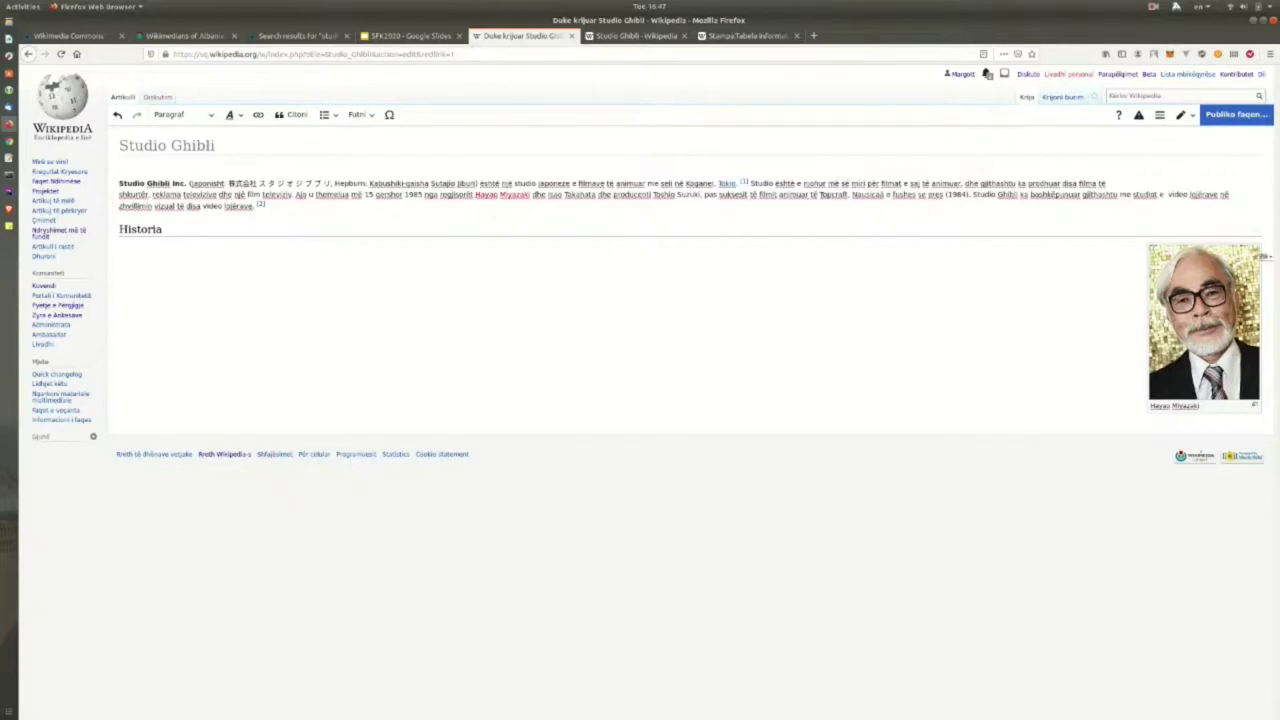
pyautogui.hotkey('ctrl', 'v')
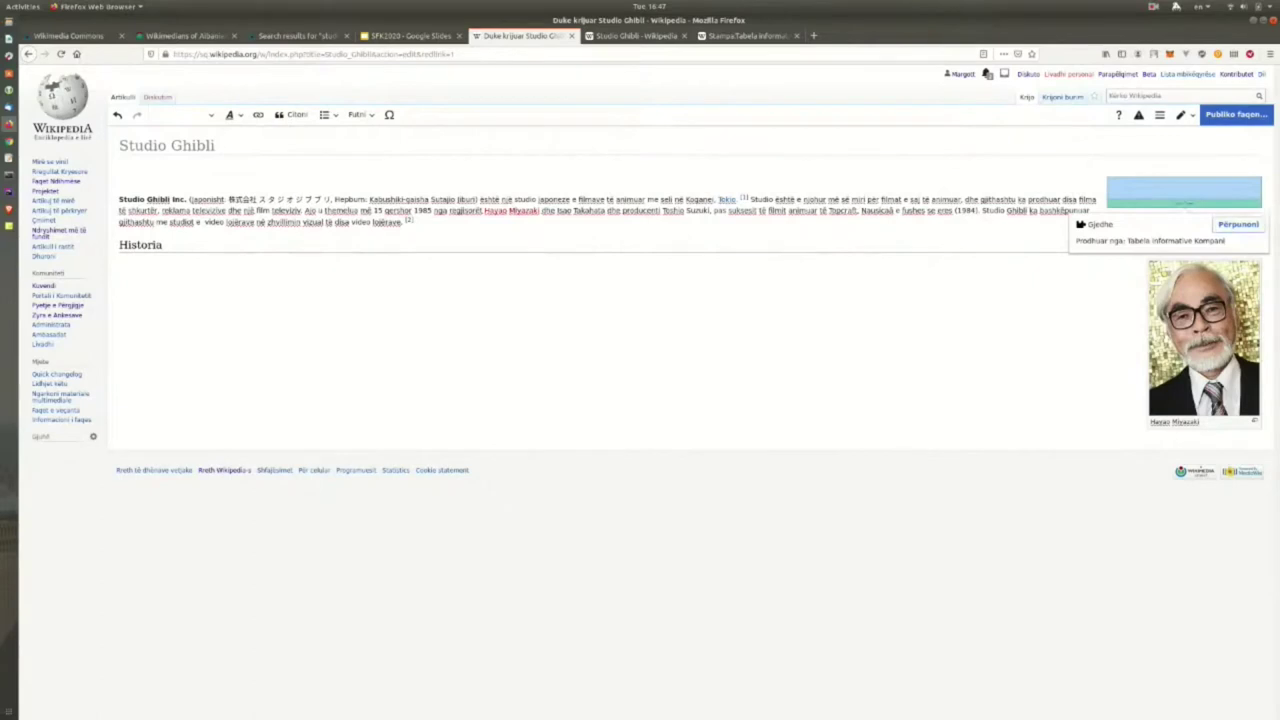
# Edit the inserted company infobox, setting Drejtues to "Hayao Miyazaki" and Emri to "Studio Ghibli".
pyautogui.click(1237, 224)
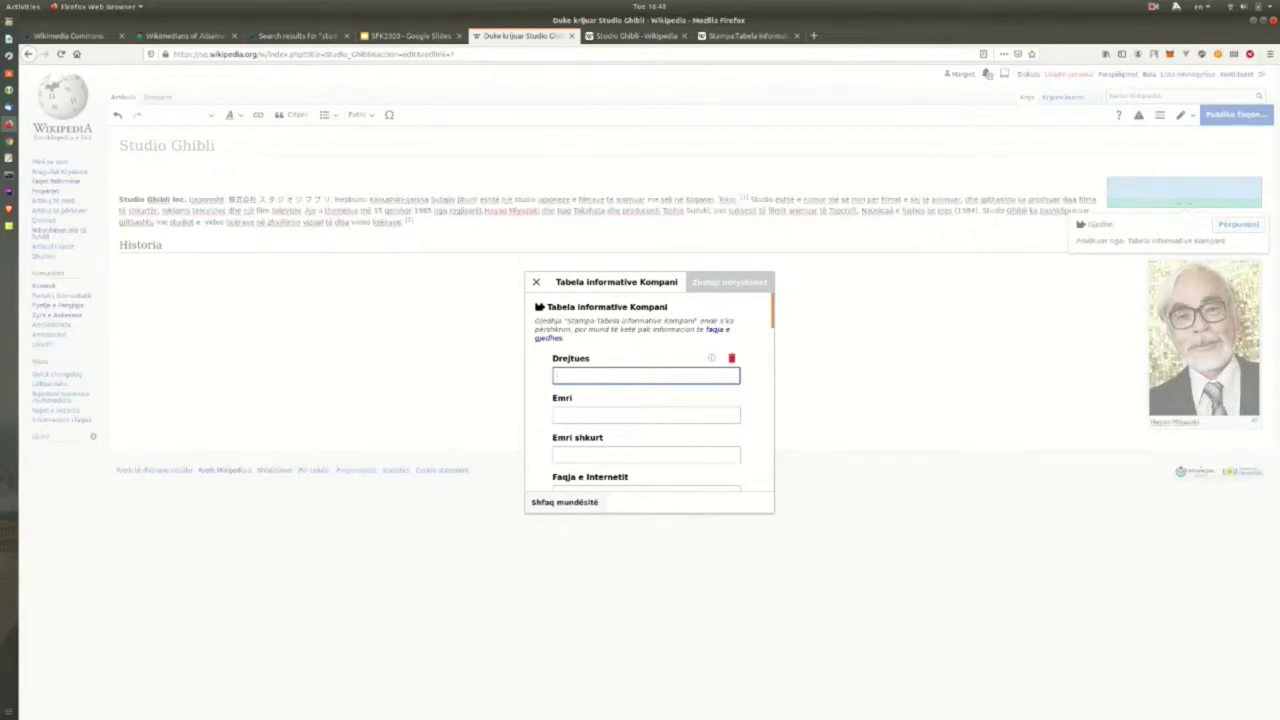
pyautogui.write('Hayao Miyazaki')
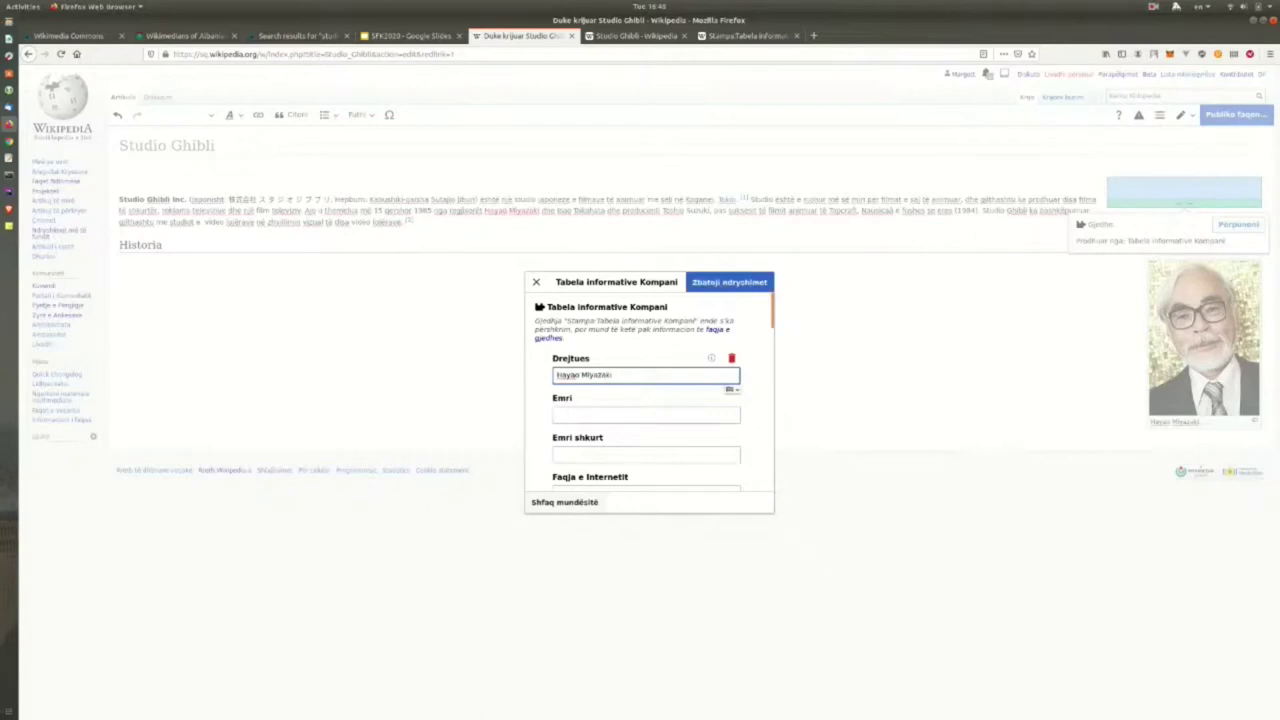
pyautogui.click(646, 414)
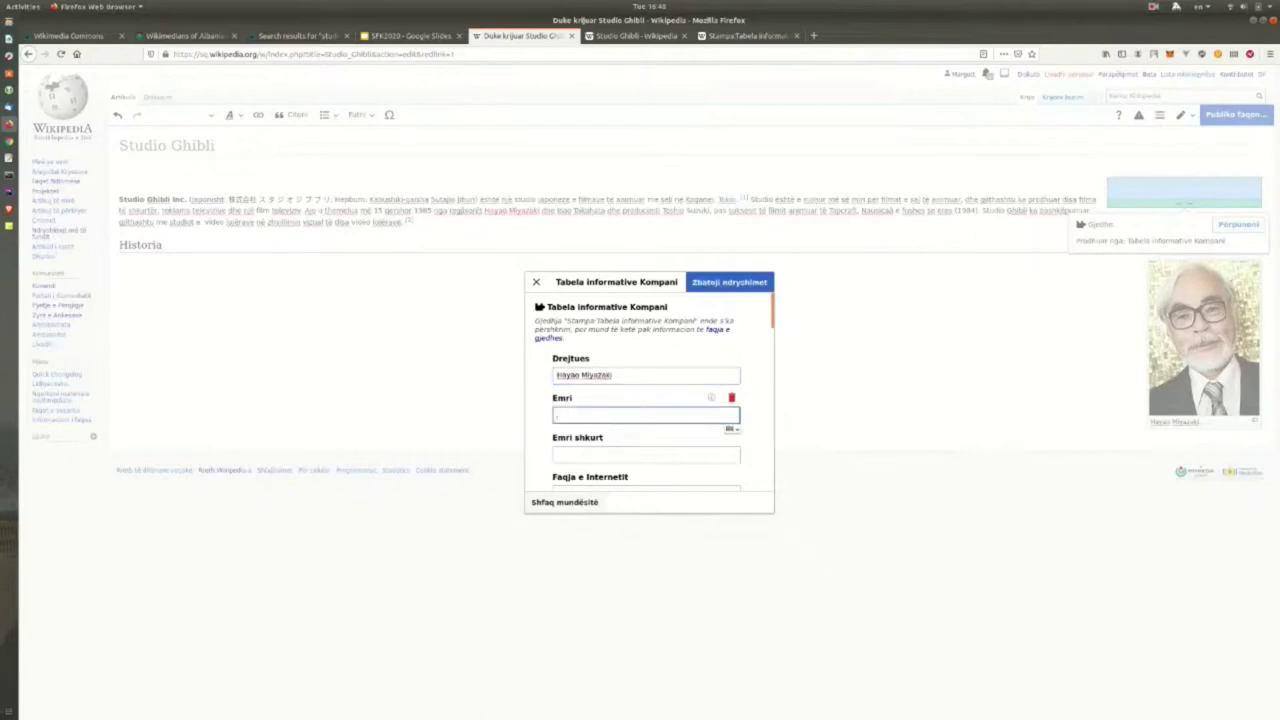
pyautogui.write('Studio Ghibli')
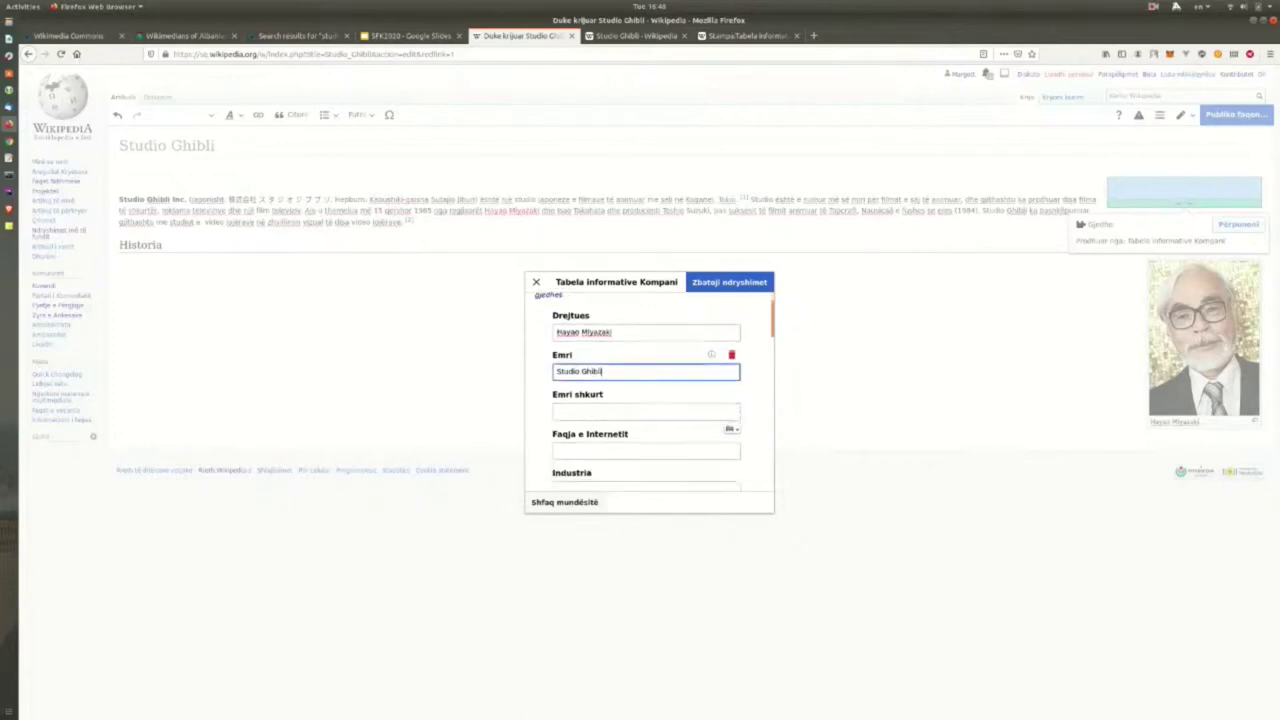
pyautogui.press('Tab')
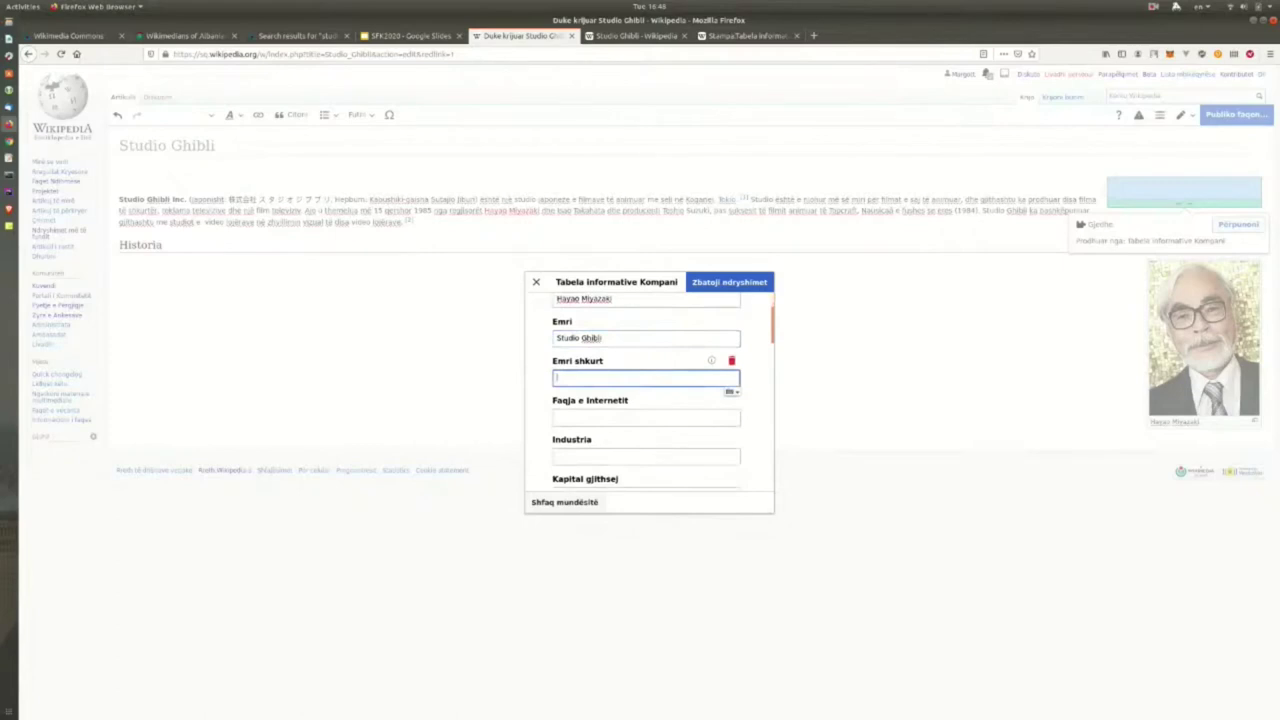
pyautogui.scroll(-2, 646, 391)
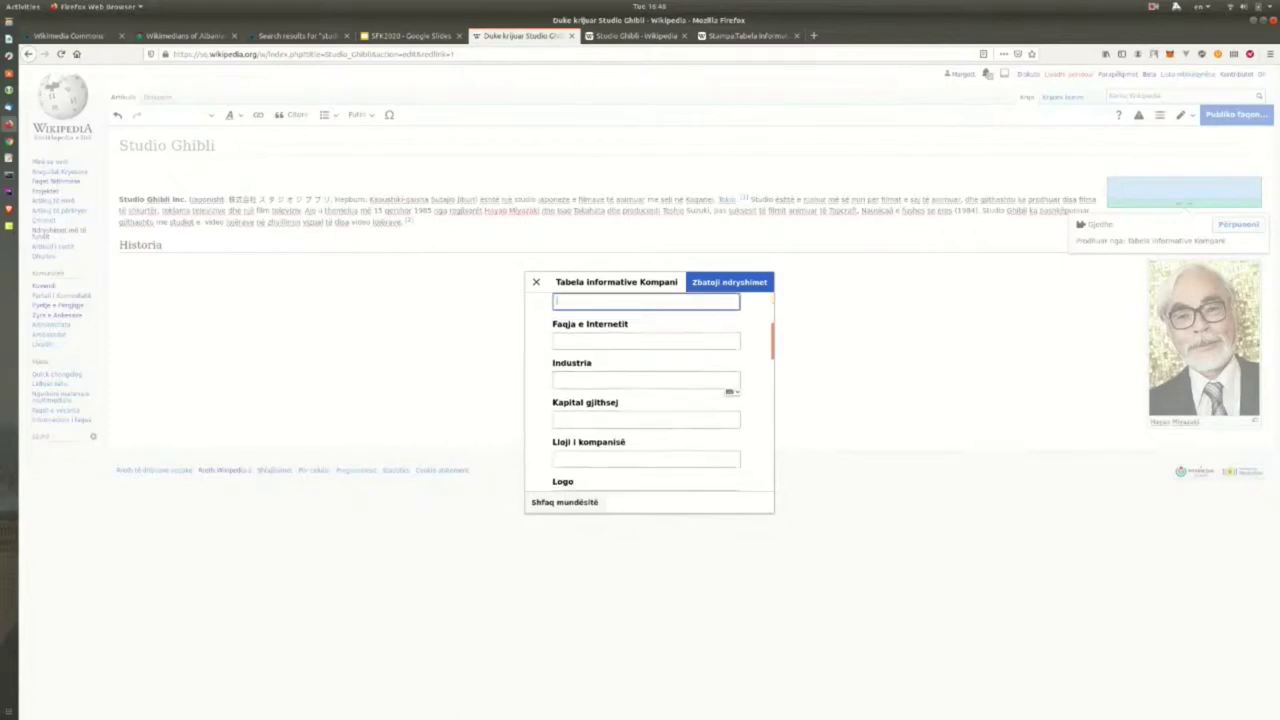
pyautogui.press('Tab')
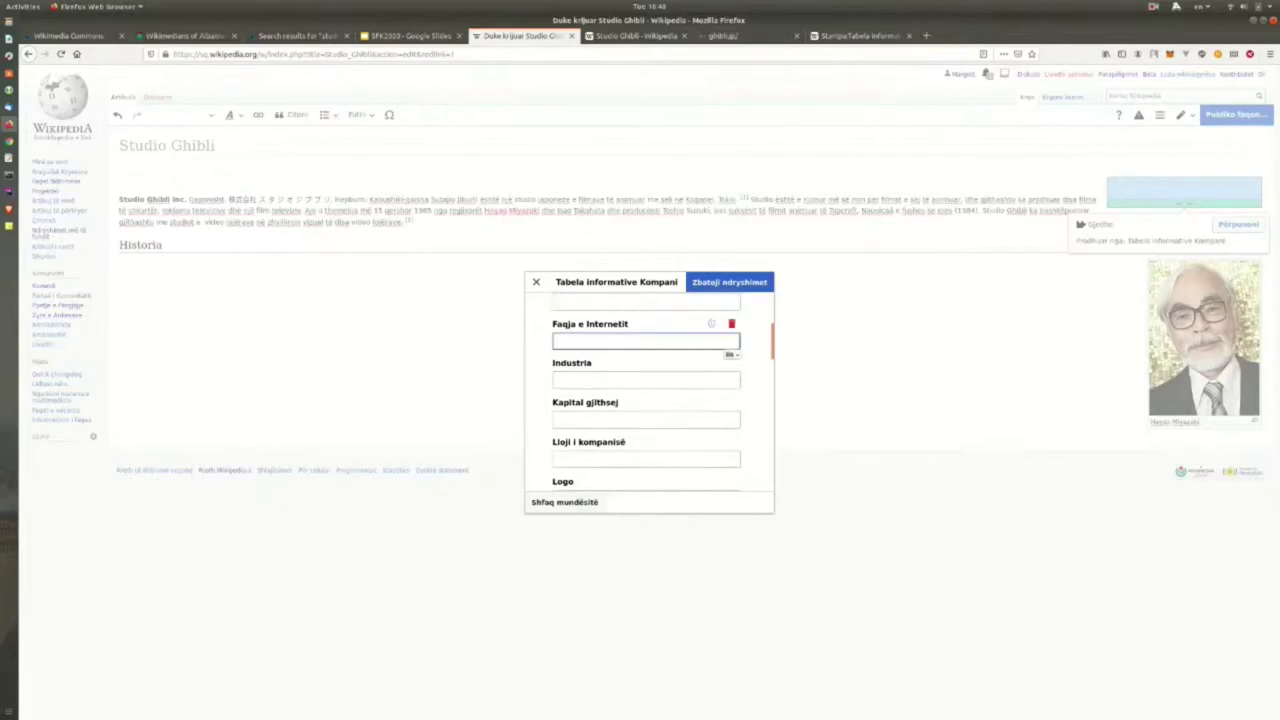
pyautogui.write('http://www.ghibli.jp/')
# Check the Industry entry in the English article's infobox and close the Studio Ghibli website's page.
pyautogui.click(557, 380)
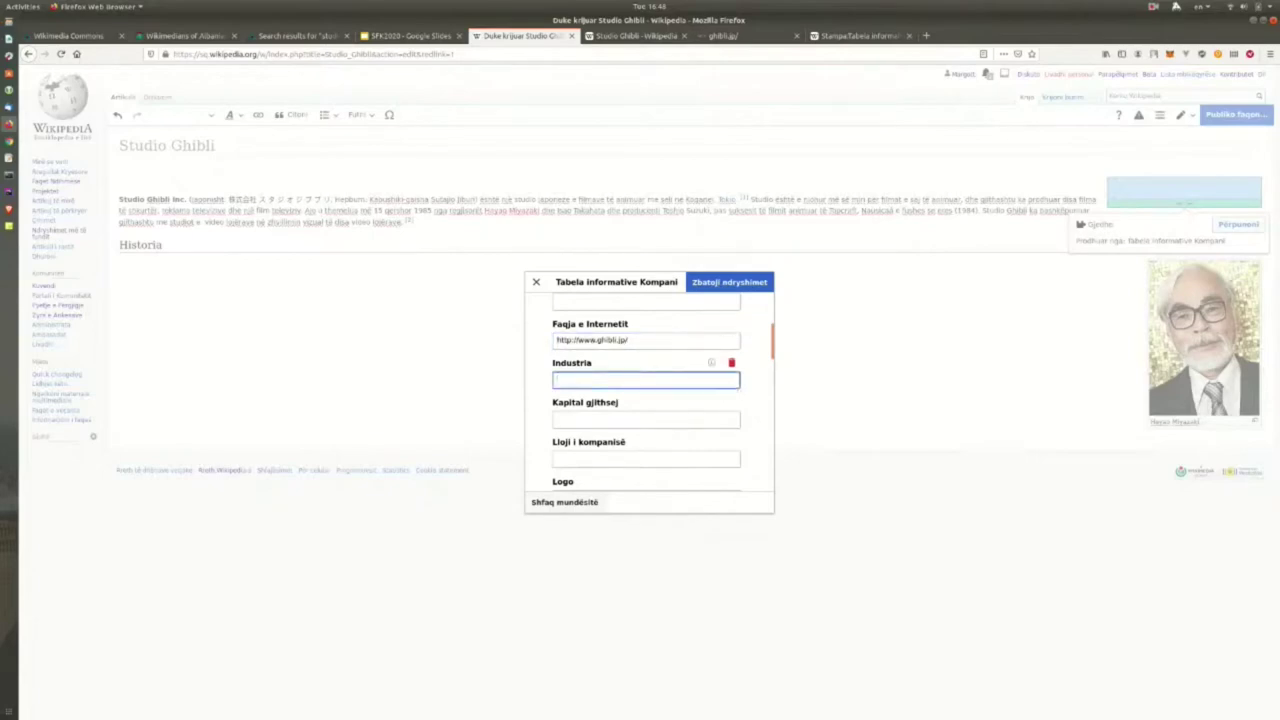
pyautogui.hotkey('ctrl', 'Tab')
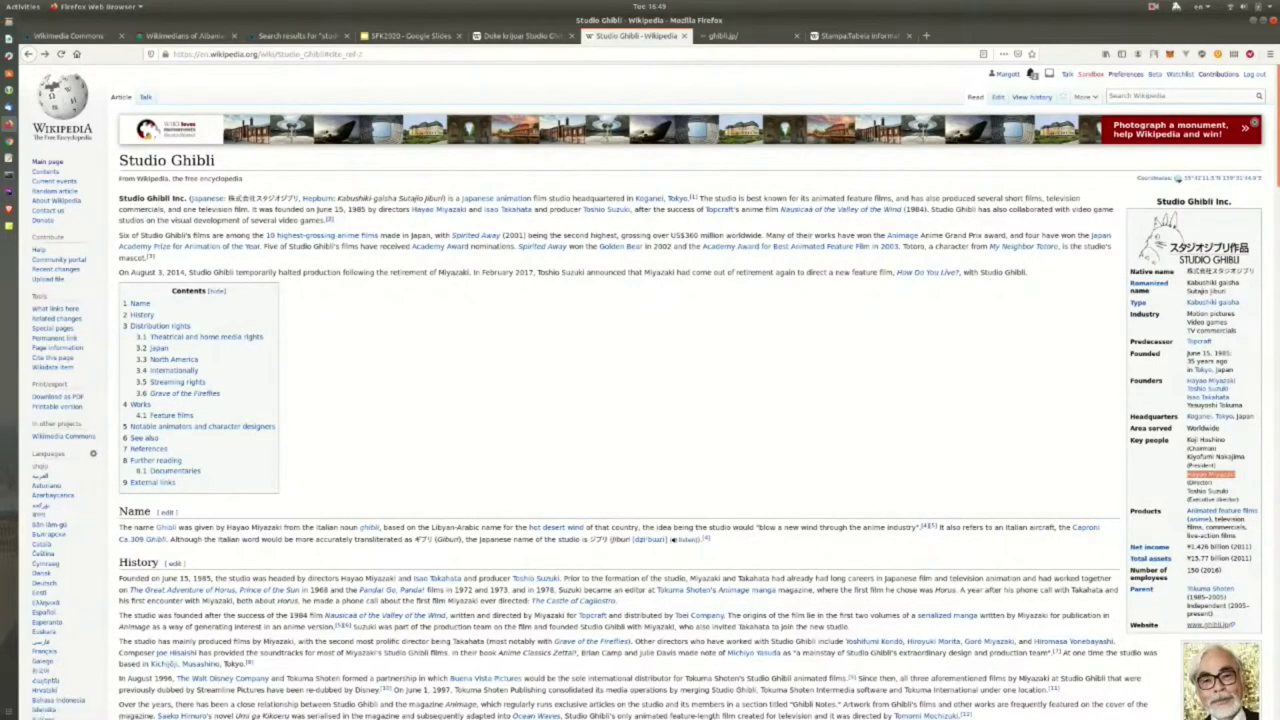
pyautogui.moveTo(1187, 314); pyautogui.dragTo(1197, 314)
pyautogui.click(1192, 314)
pyautogui.click(530, 35)
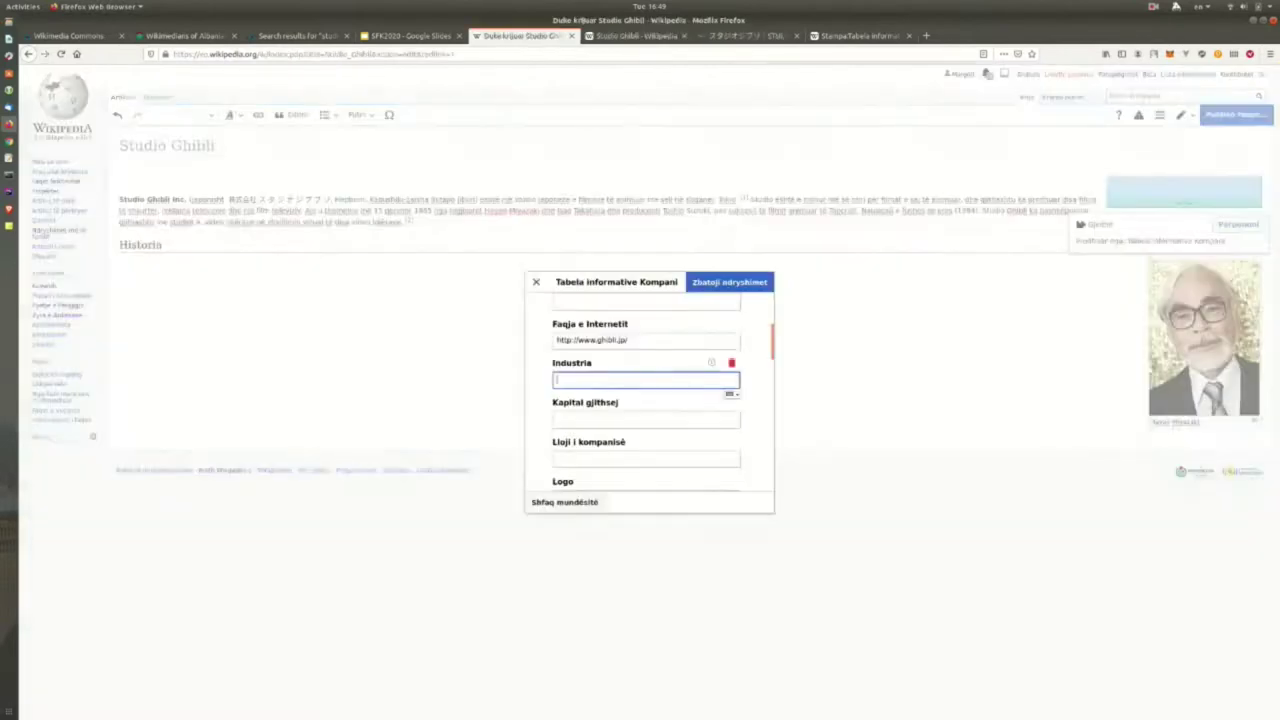
pyautogui.click(796, 35)
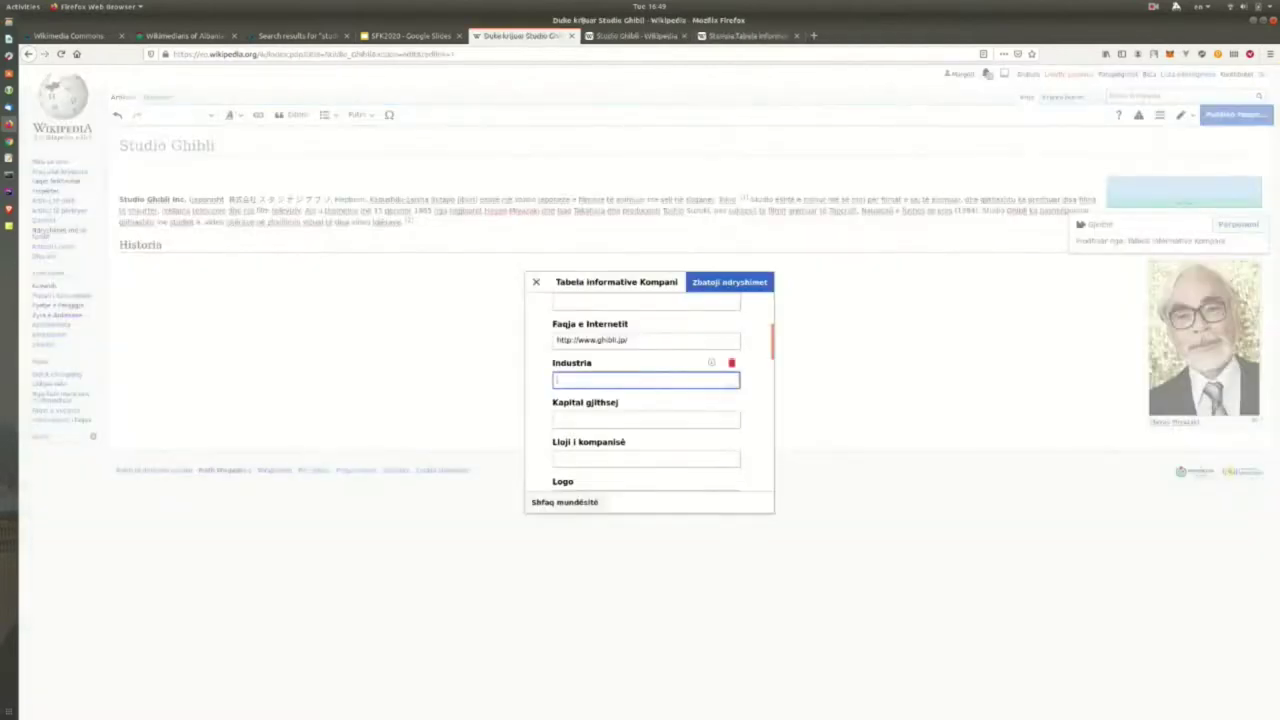
# Set the infobox's Industria to "Filma të animuar" and "Video lojra" on separate lines.
pyautogui.write('lma të animuar,')
pyautogui.write('Video Lojra')
pyautogui.press('BackSpace')
pyautogui.write('ë')
pyautogui.press('BackSpace')
pyautogui.scroll(1, 649, 391)
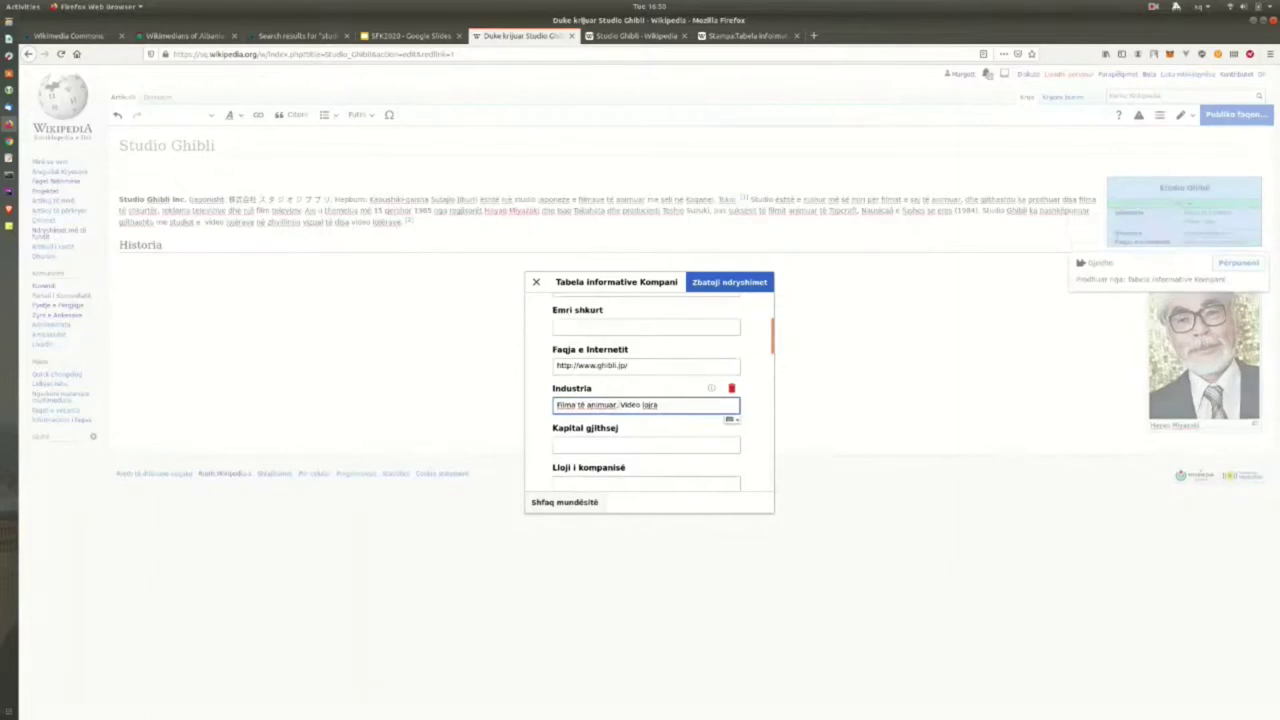
pyautogui.press('BackSpace')
pyautogui.press('Return')
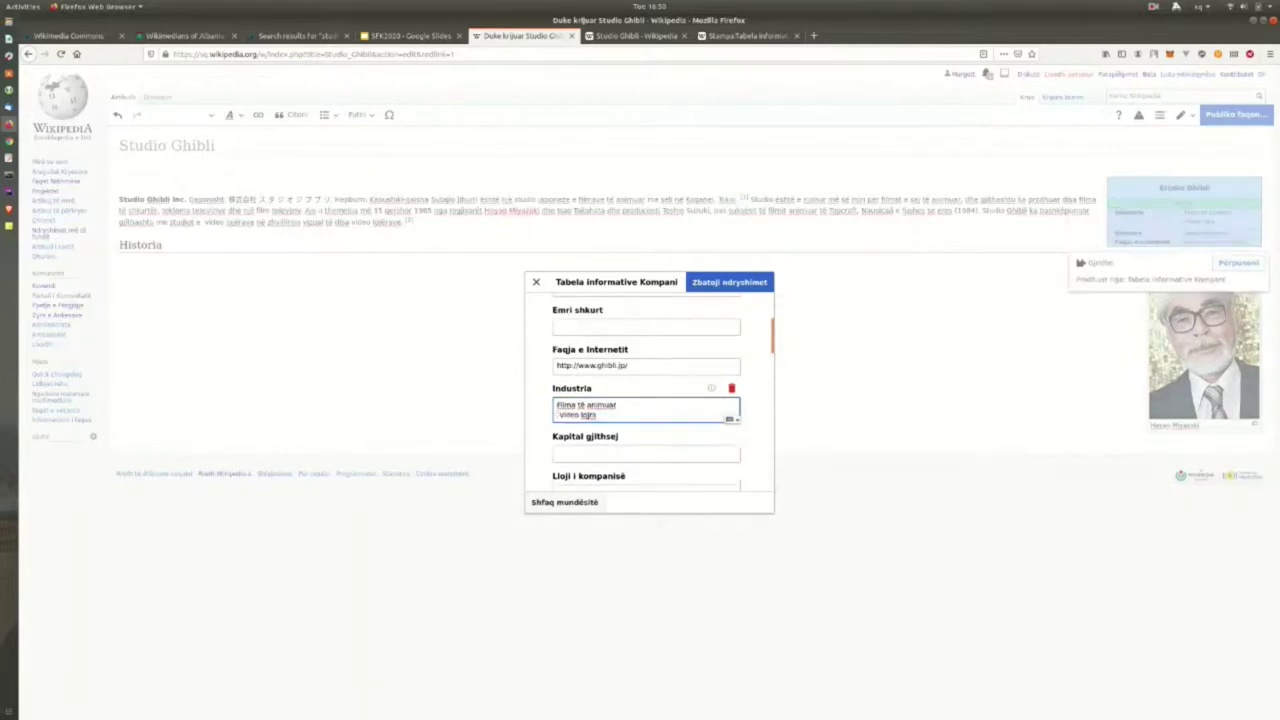
pyautogui.press('Delete')
pyautogui.scroll(-2, 649, 391)
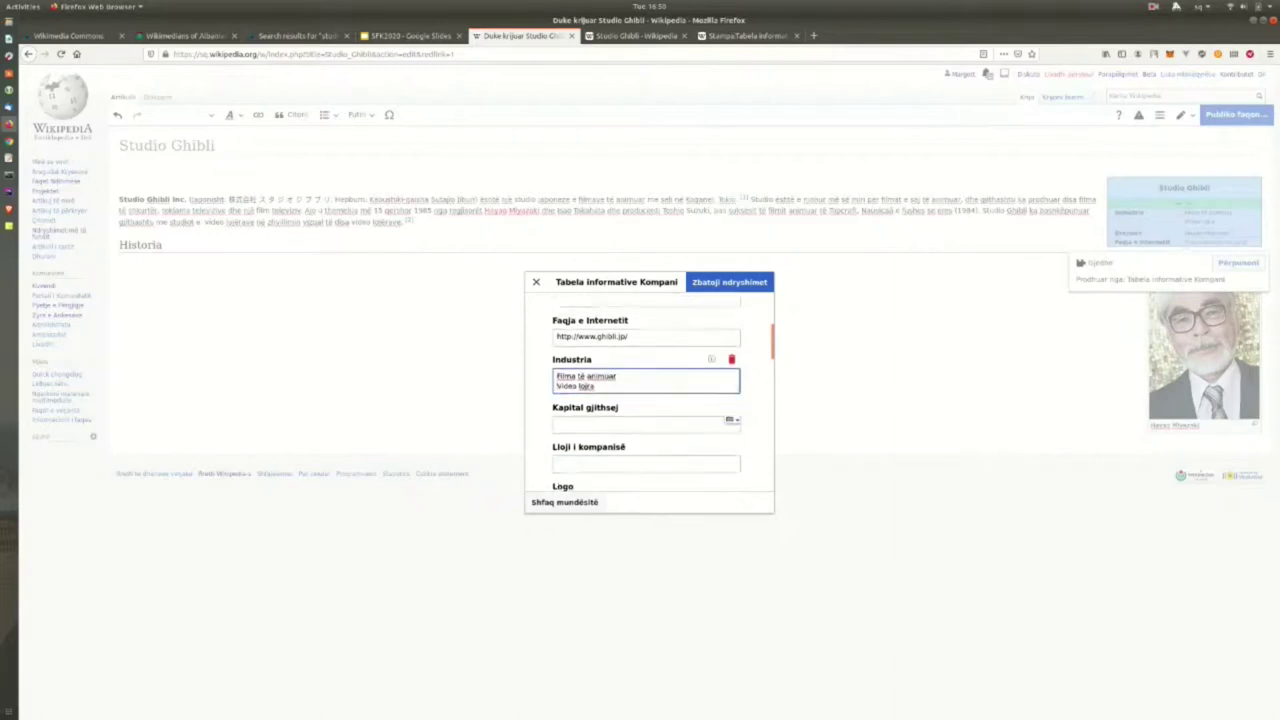
# Go to the infobox's empty Logo field, then open the Studio Ghibli wordmark.svg file page from the Wikimedia Commons search results.
pyautogui.scroll(-3, 647, 400)
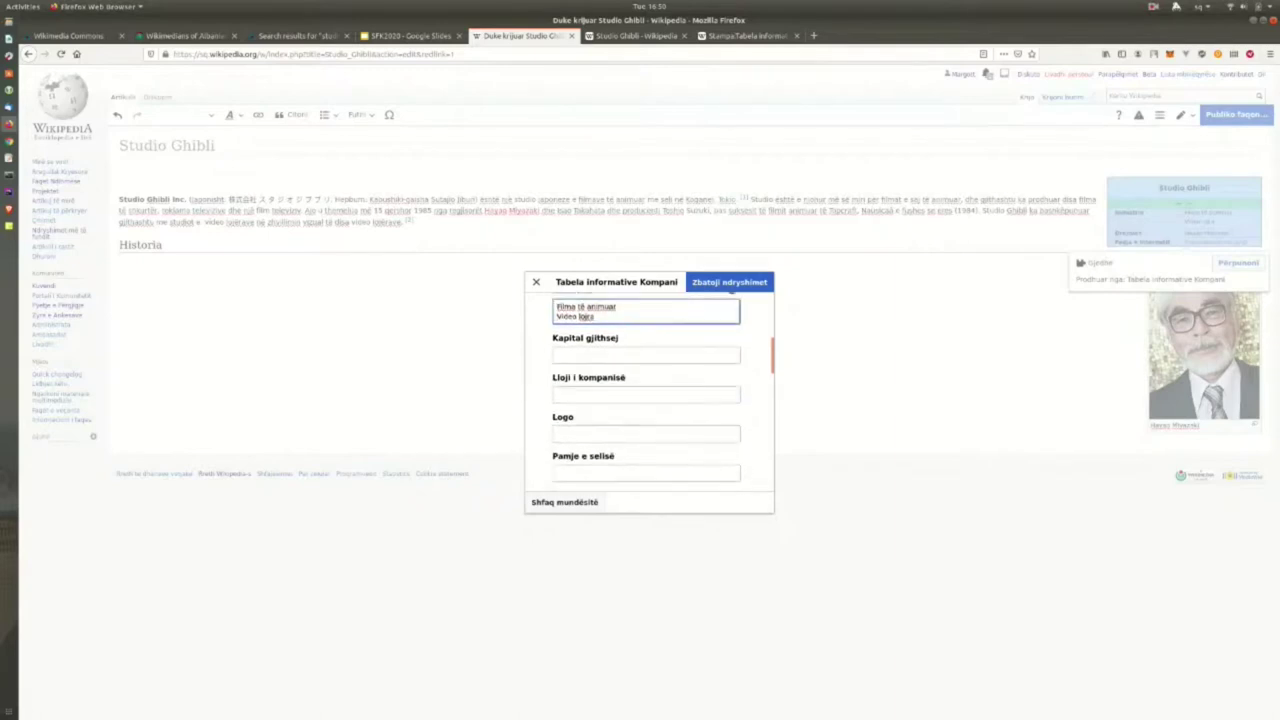
pyautogui.click(646, 354)
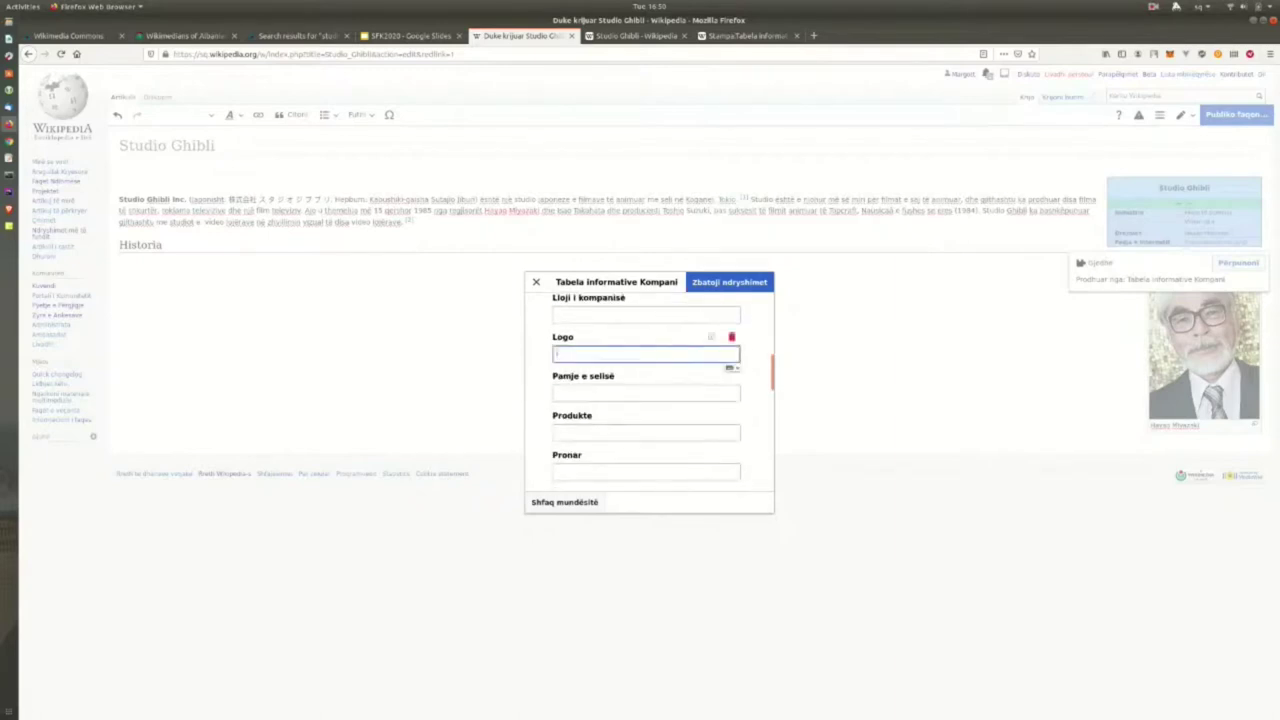
pyautogui.scroll(3, 646, 390)
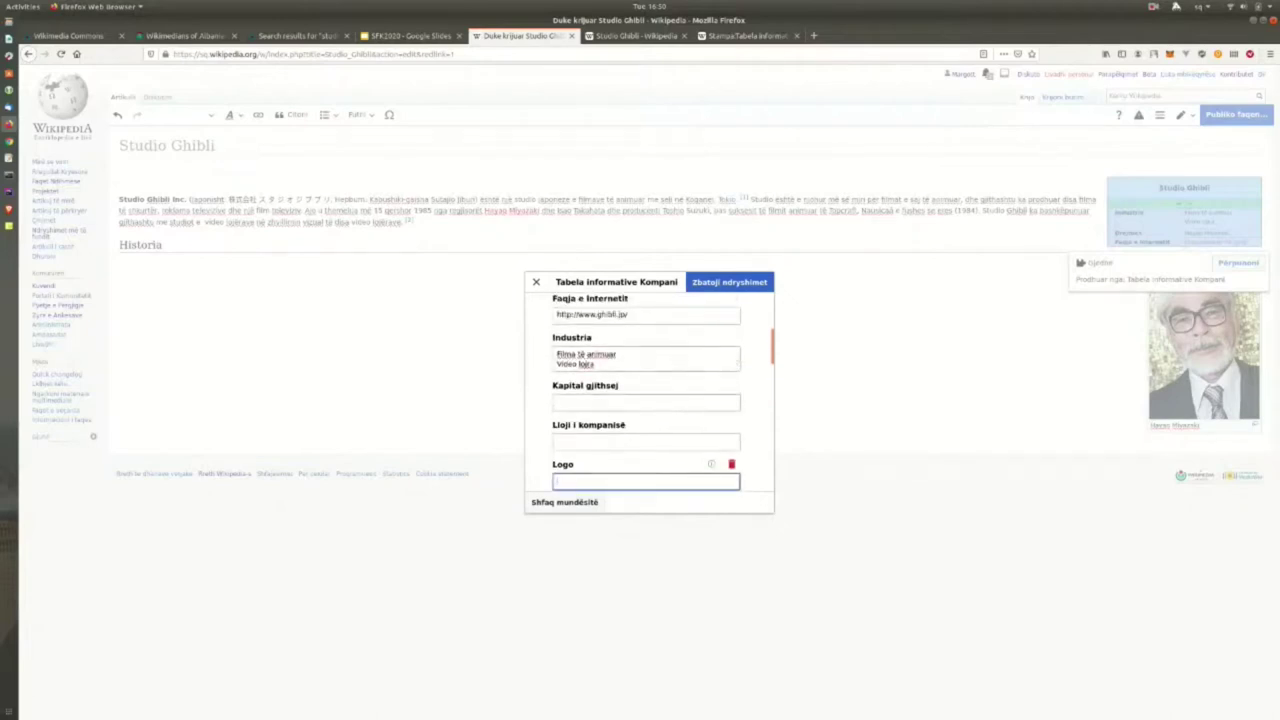
pyautogui.scroll(-2, 647, 400)
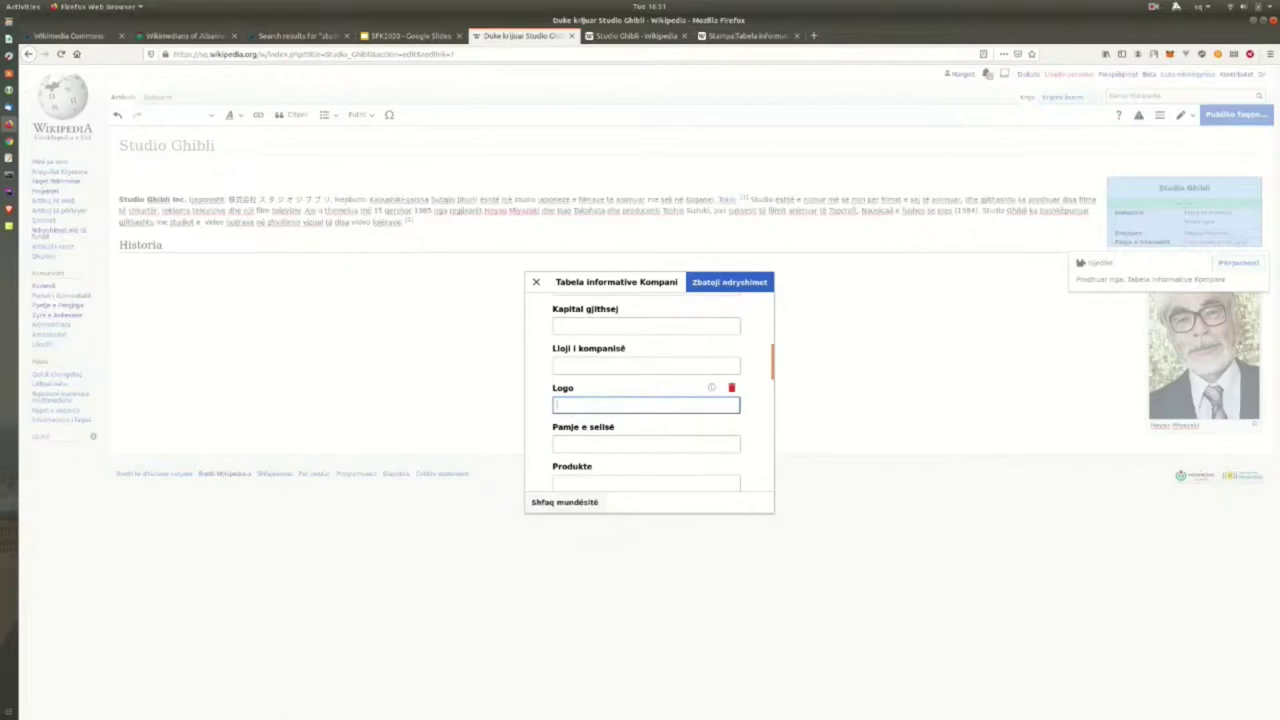
pyautogui.click(298, 35)
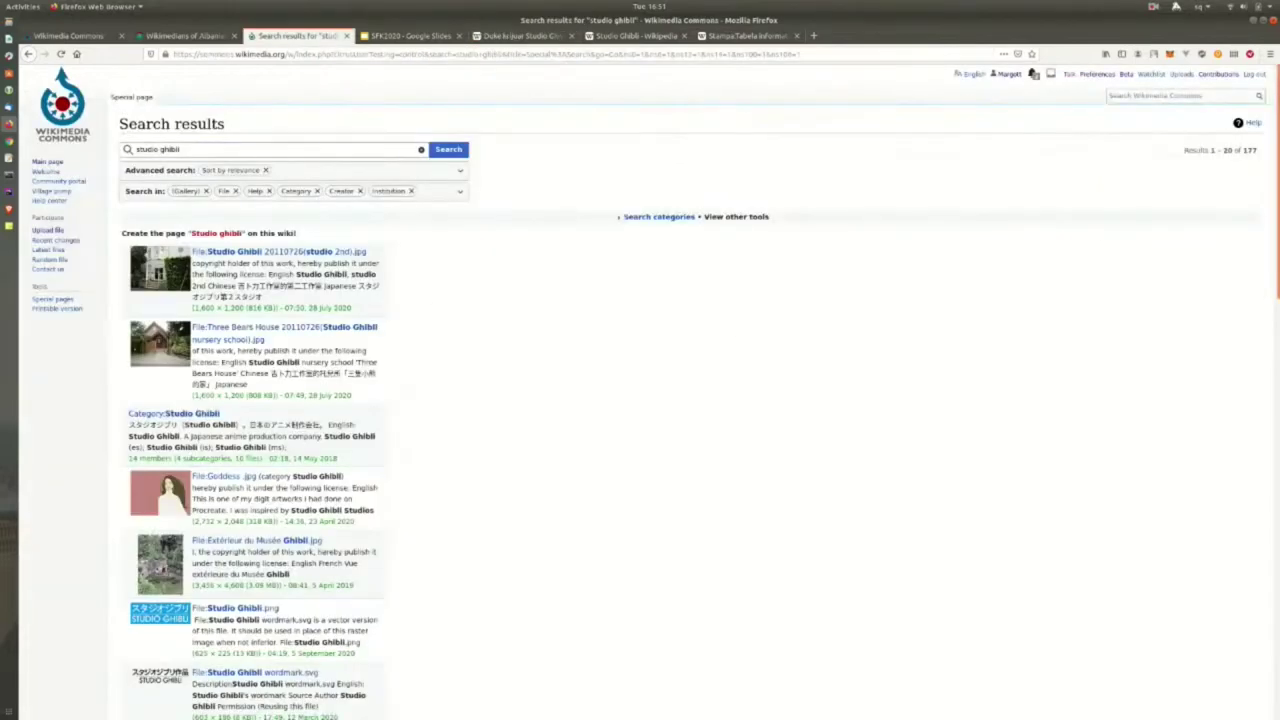
pyautogui.click(180, 149)
pyautogui.press('Escape')
pyautogui.scroll(-3, 640, 392)
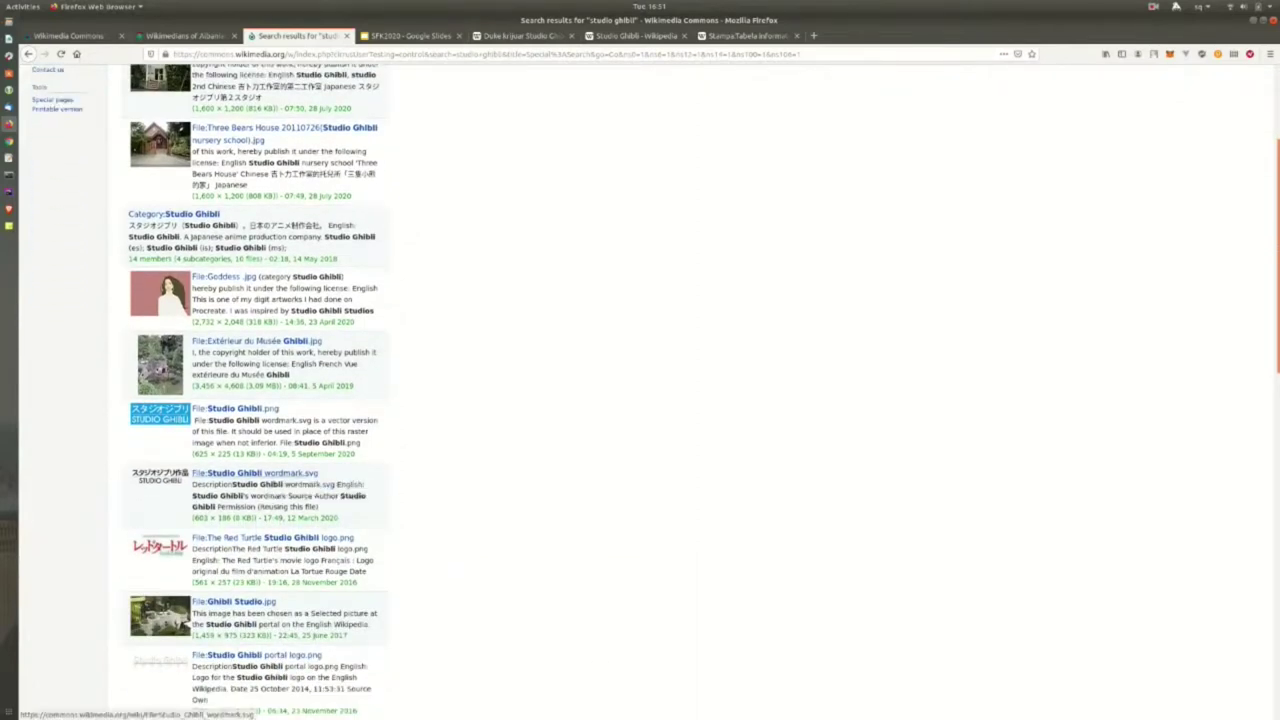
pyautogui.middleClick(250, 473)
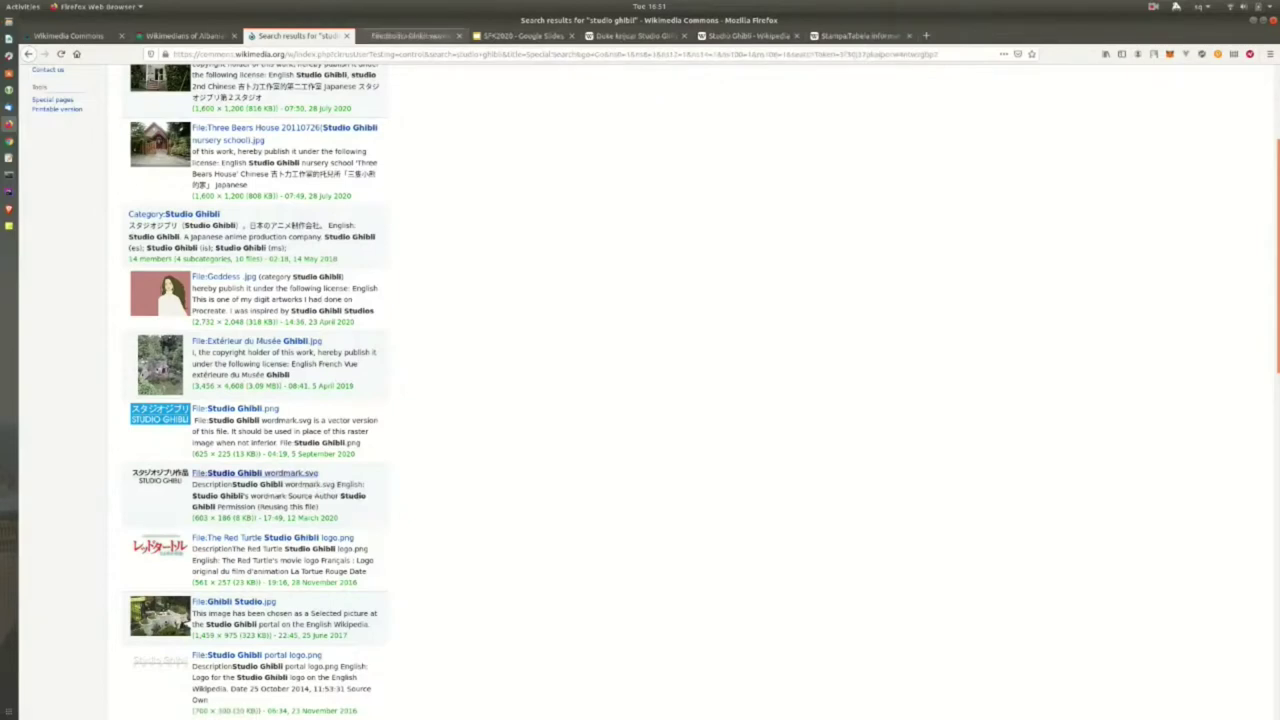
pyautogui.hotkey('ctrl', 'Tab')
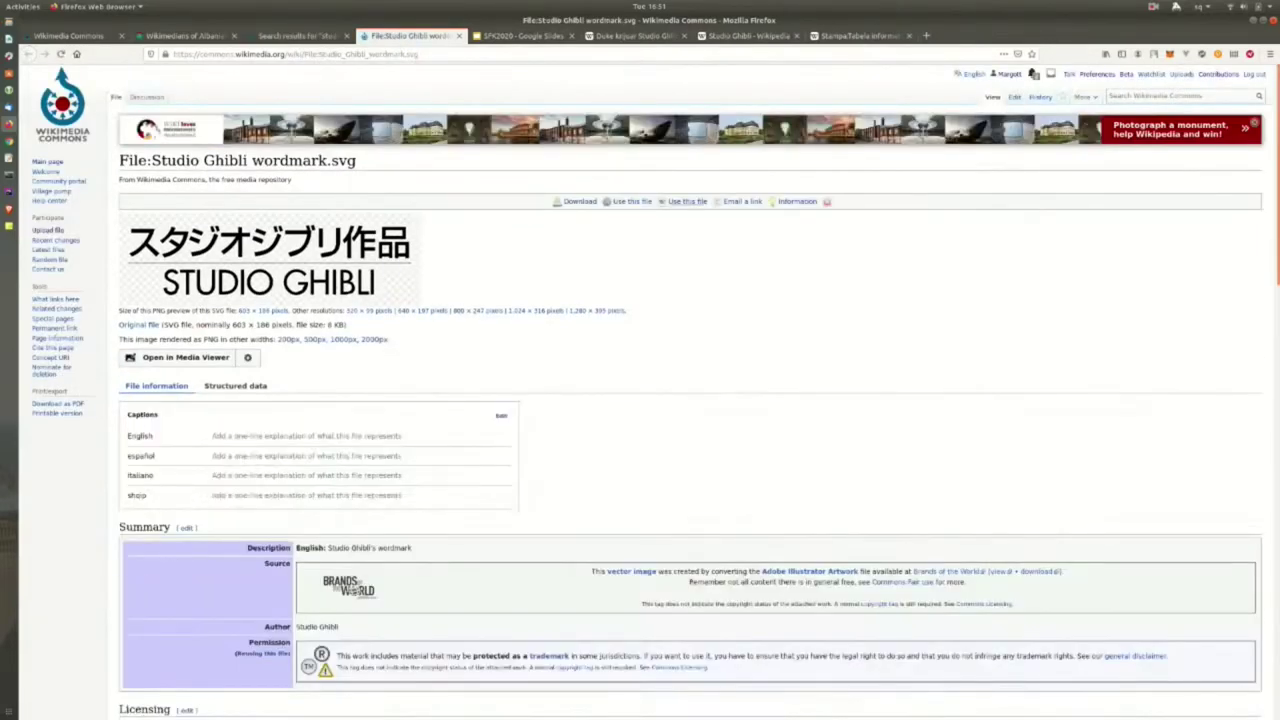
# Check the wiki embedding code offered for the wordmark file and close it.
pyautogui.click(687, 201)
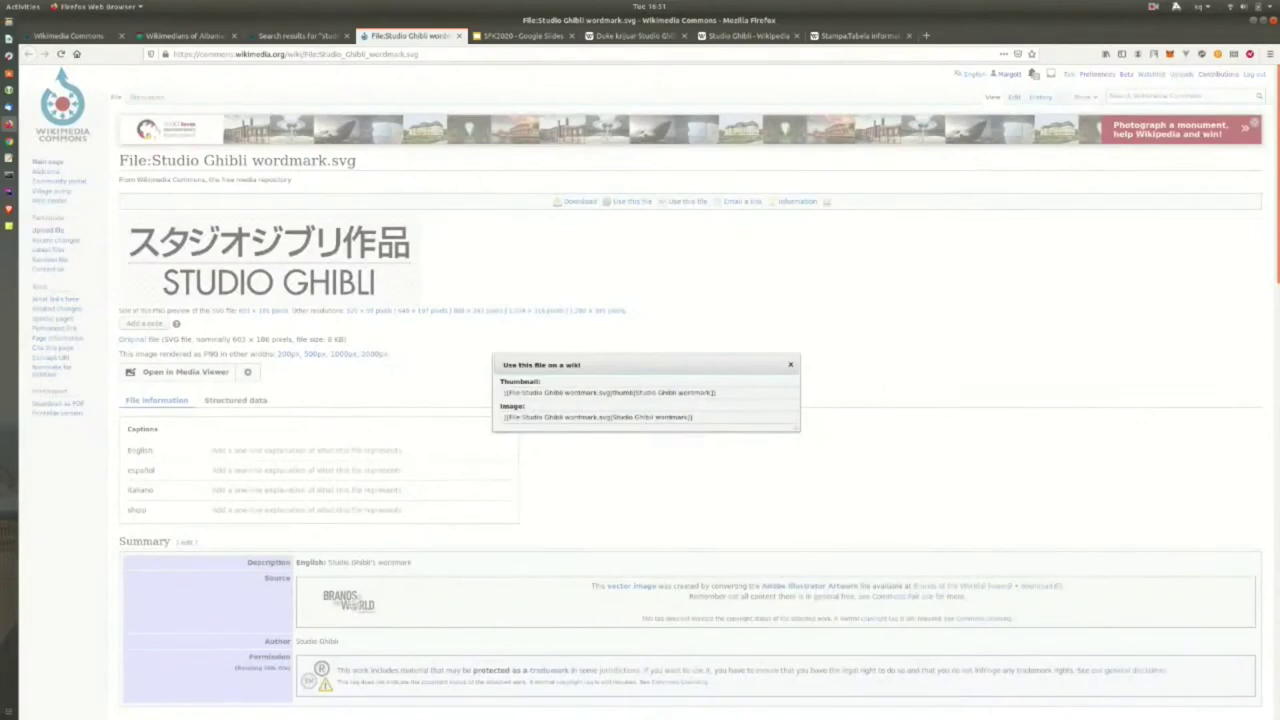
pyautogui.moveTo(712, 393); pyautogui.dragTo(504, 393)
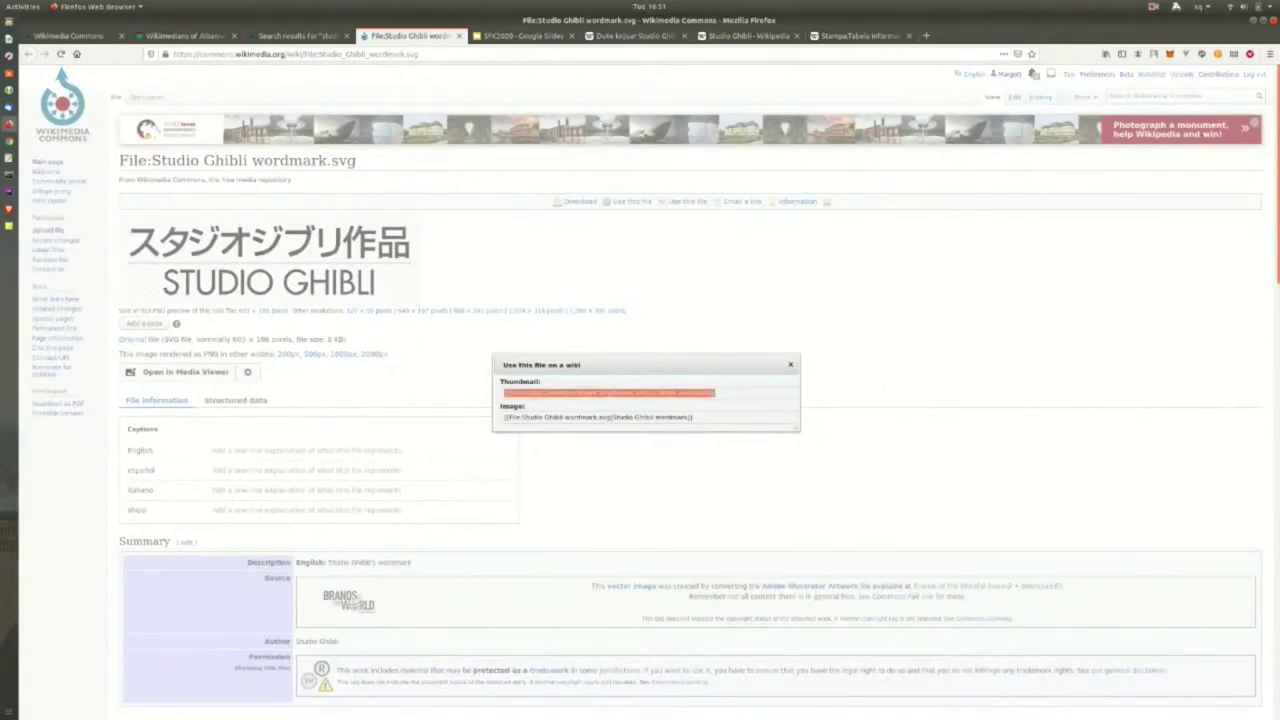
pyautogui.click(636, 393)
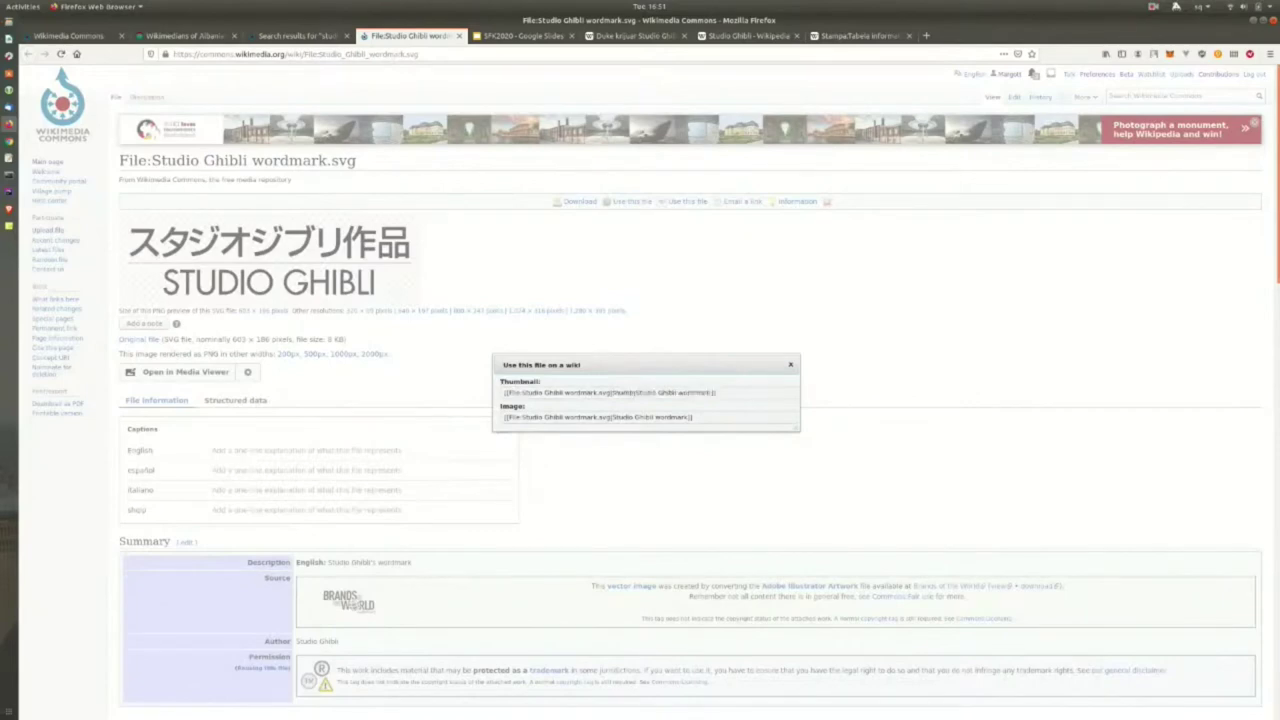
pyautogui.click(790, 364)
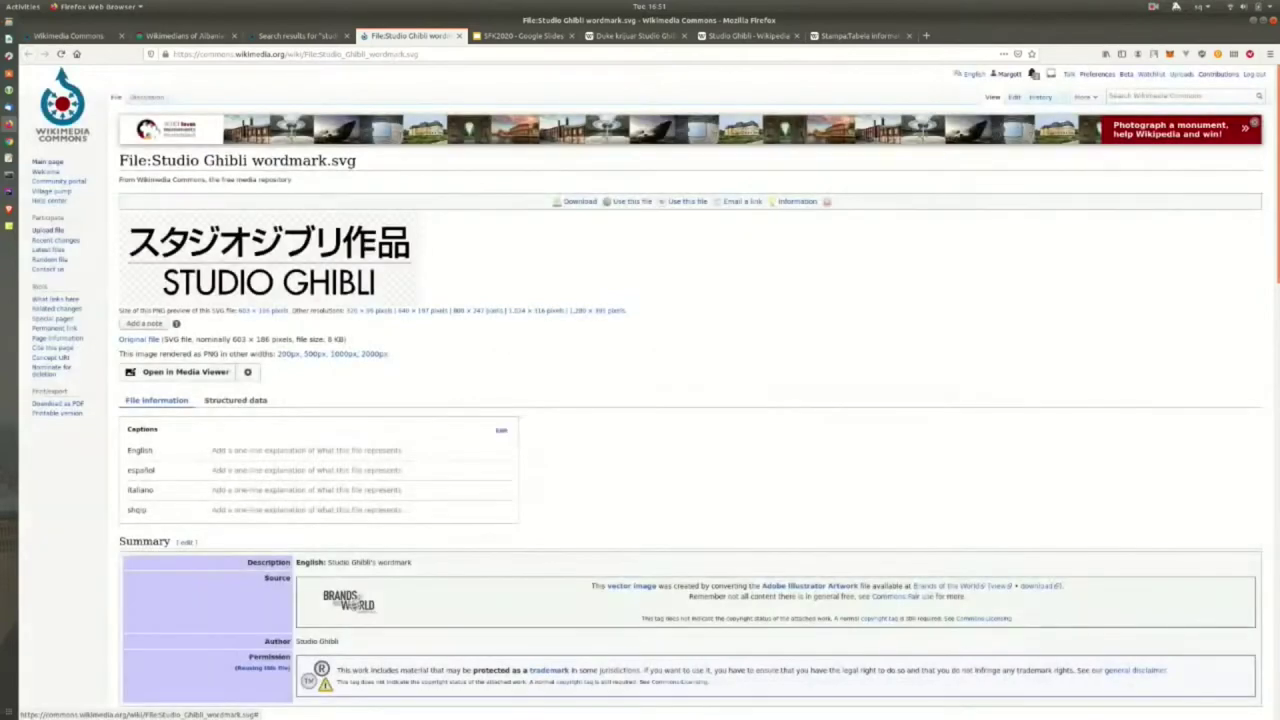
# Set the infobox's Logo to "Studio Ghibli wordmark.svg", copied from the Commons page title without the "File:" prefix.
pyautogui.moveTo(357, 160); pyautogui.dragTo(119, 160)
pyautogui.hotkey('ctrl', 'c')
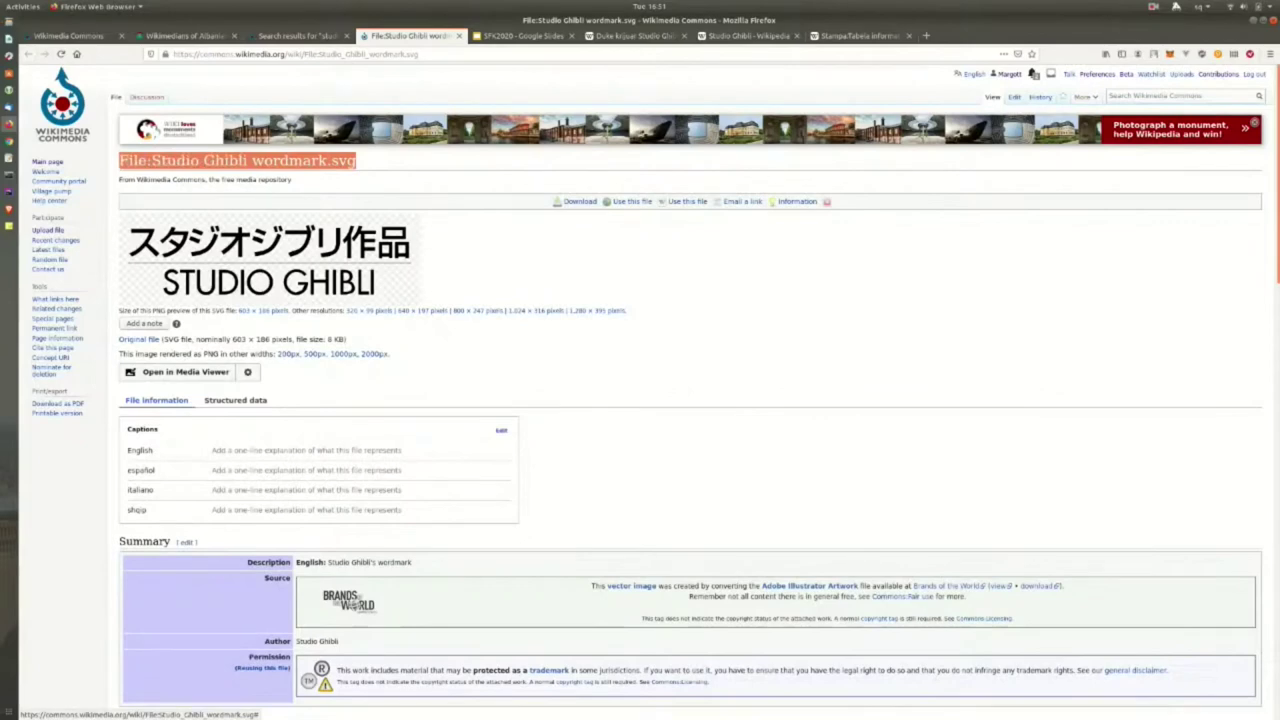
pyautogui.click(630, 35)
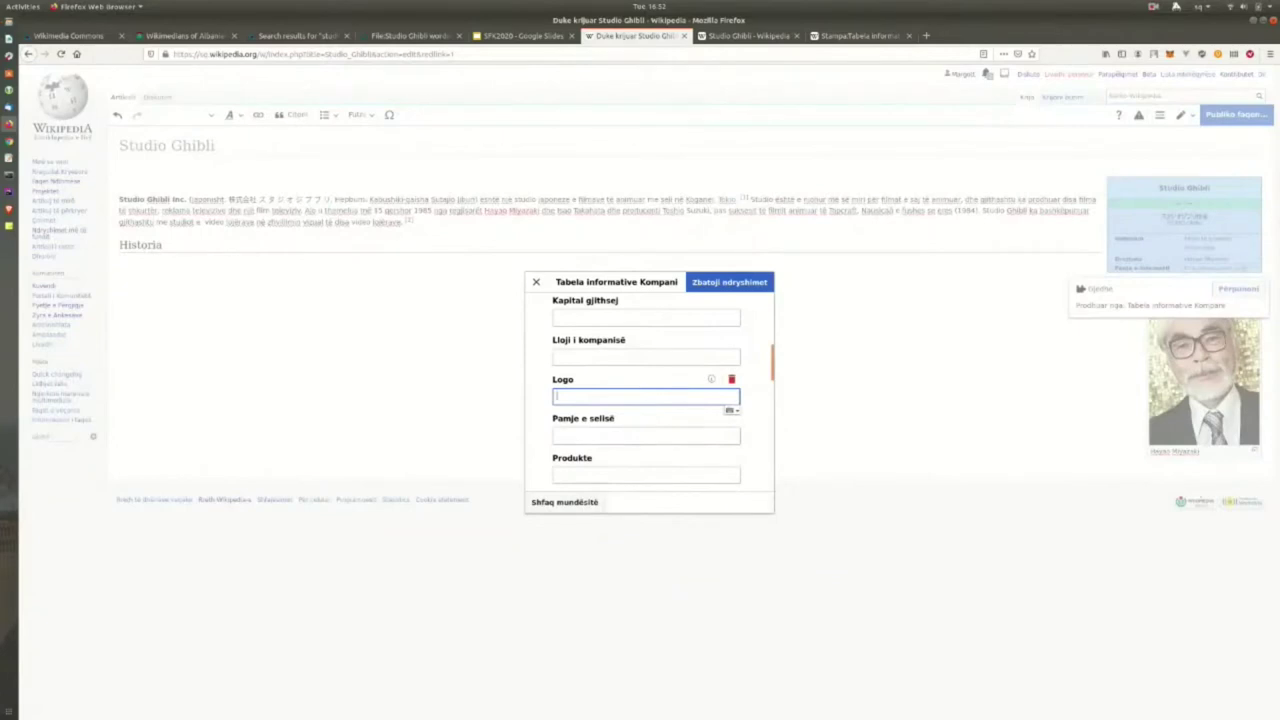
pyautogui.hotkey('ctrl', 'v')
pyautogui.moveTo(570, 395); pyautogui.dragTo(557, 395)
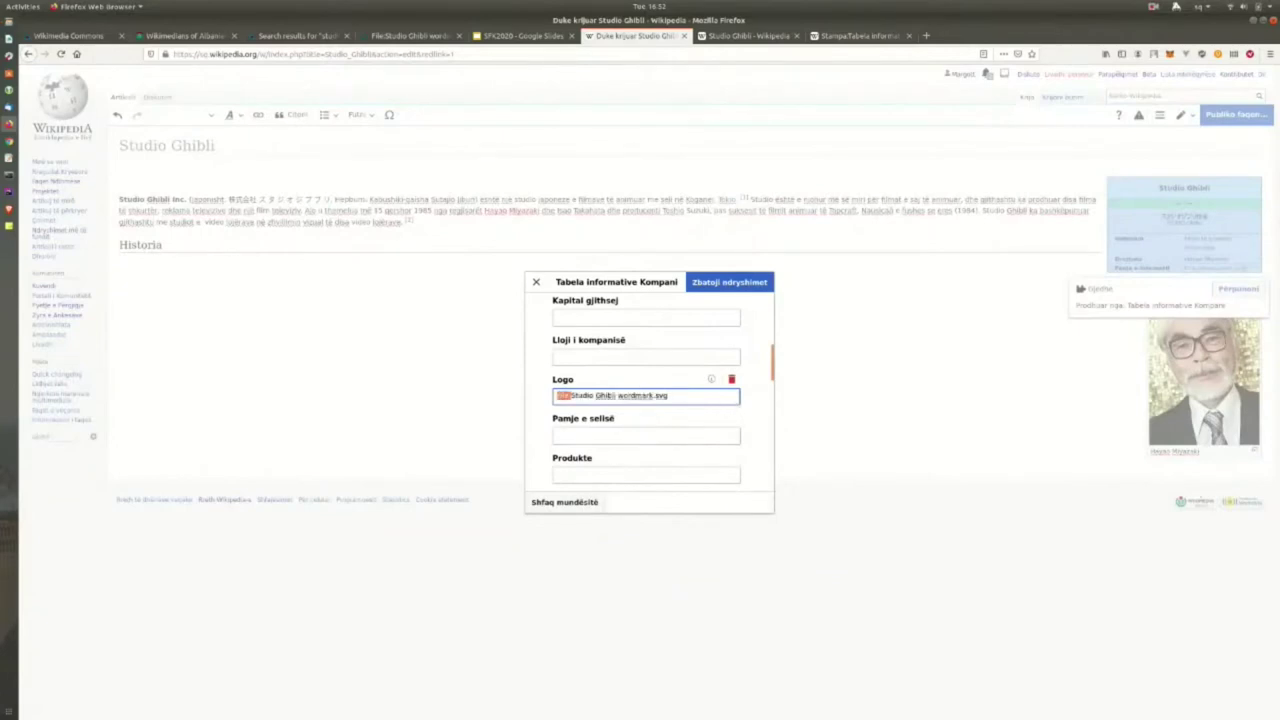
pyautogui.press('BackSpace')
# Set the infobox's Pronar to "Hayao Miyazaki".
pyautogui.scroll(-3, 647, 391)
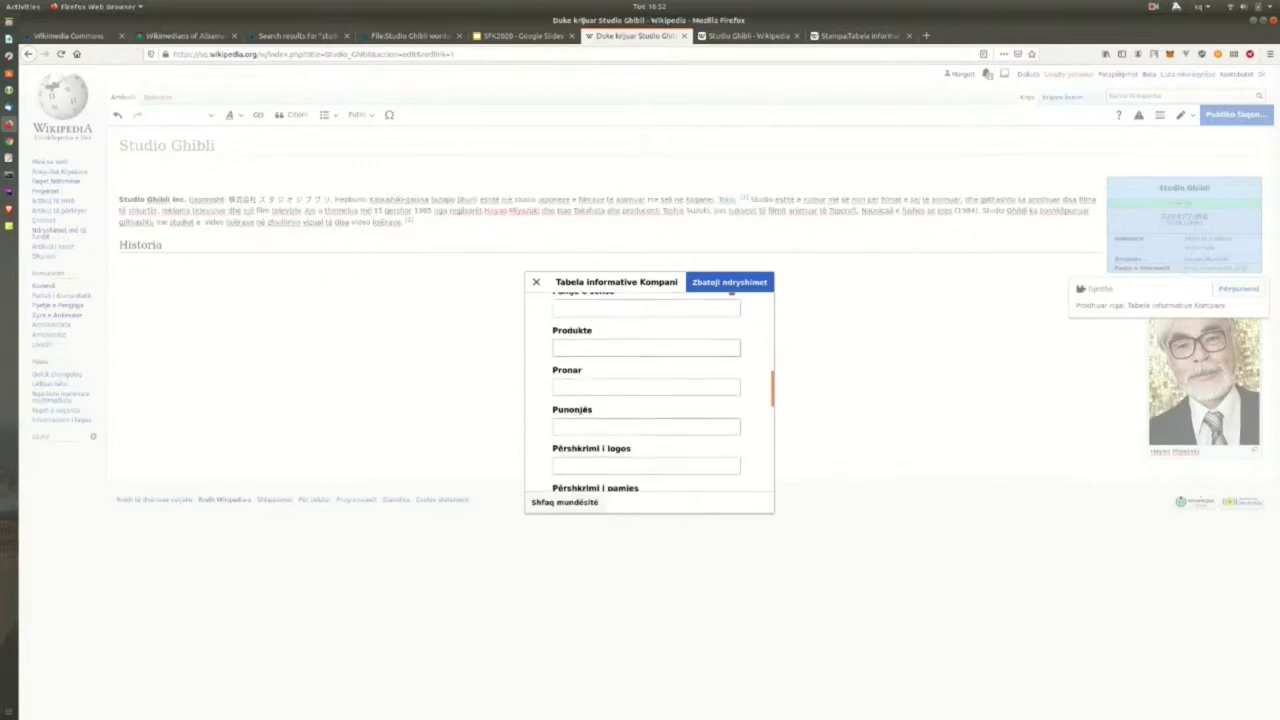
pyautogui.click(557, 386)
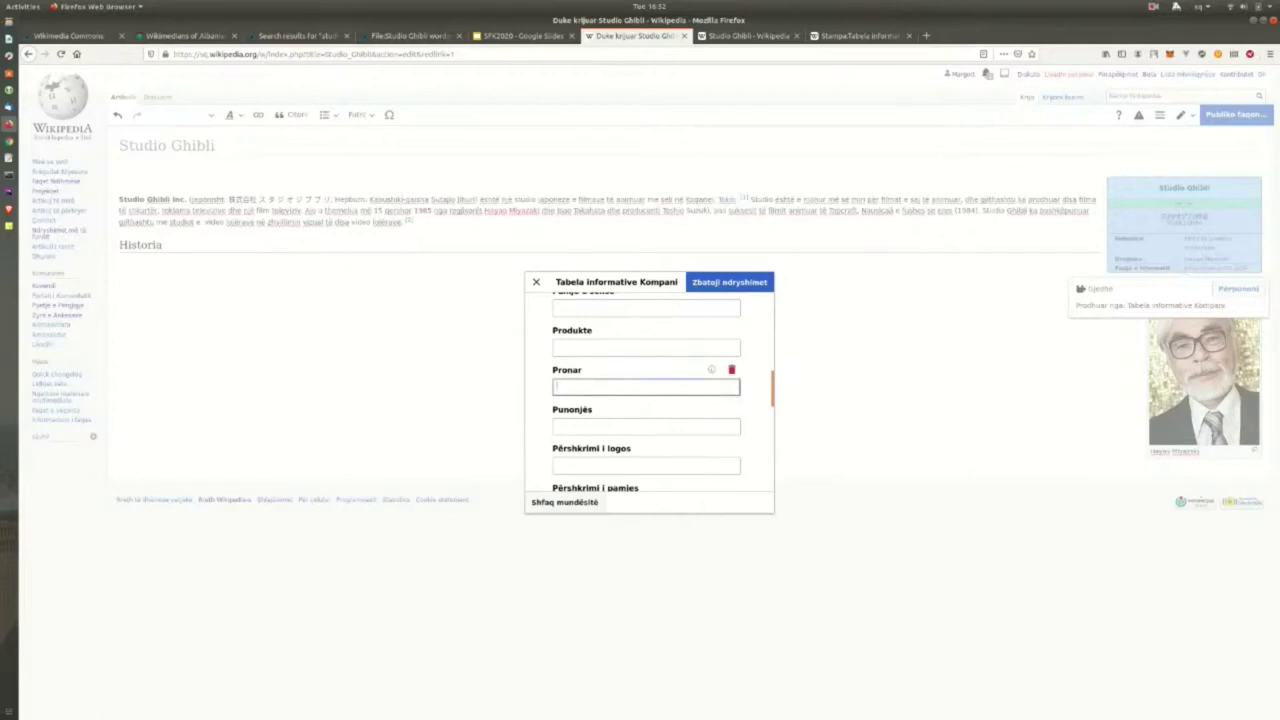
pyautogui.write('Meta')
pyautogui.press('BackSpace')
pyautogui.press('BackSpace')
pyautogui.write('yao Miyyazaki')
# Check the headquarters in the English article's infobox and set Selia to "Tokio, Japoni".
pyautogui.scroll(-2, 647, 392)
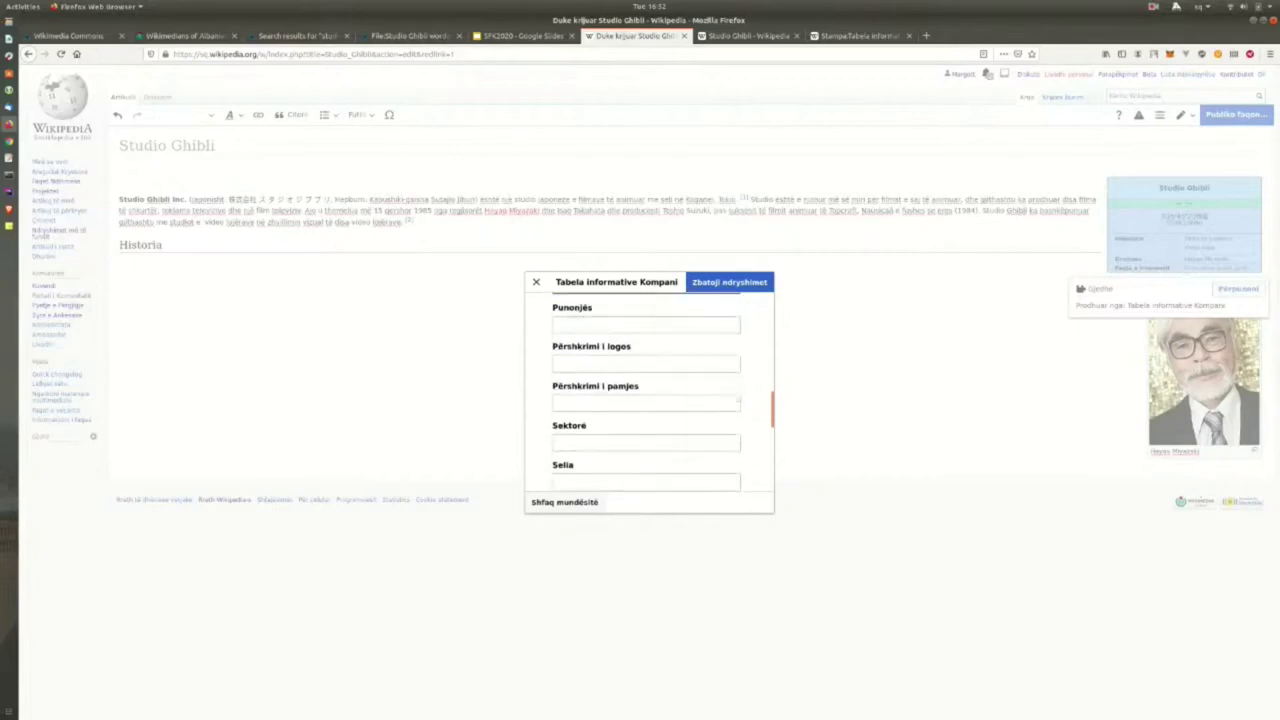
pyautogui.scroll(-1, 647, 392)
pyautogui.scroll(2, 647, 392)
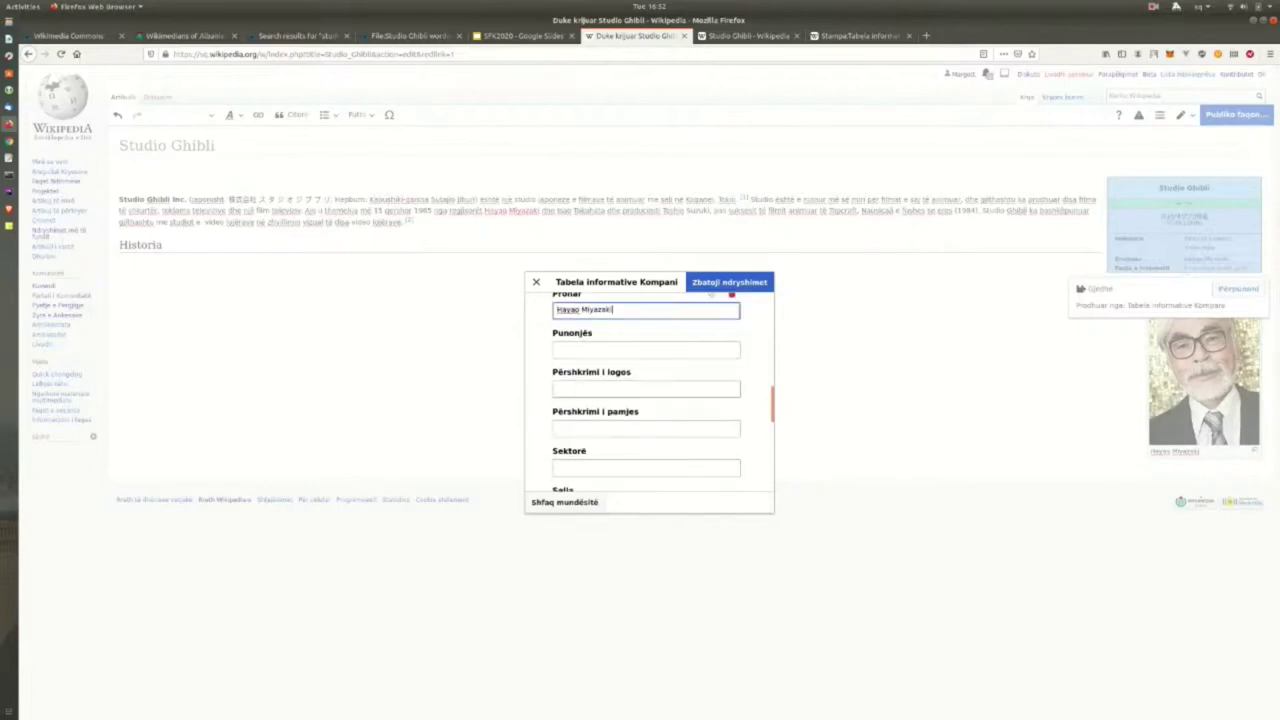
pyautogui.scroll(-3, 647, 392)
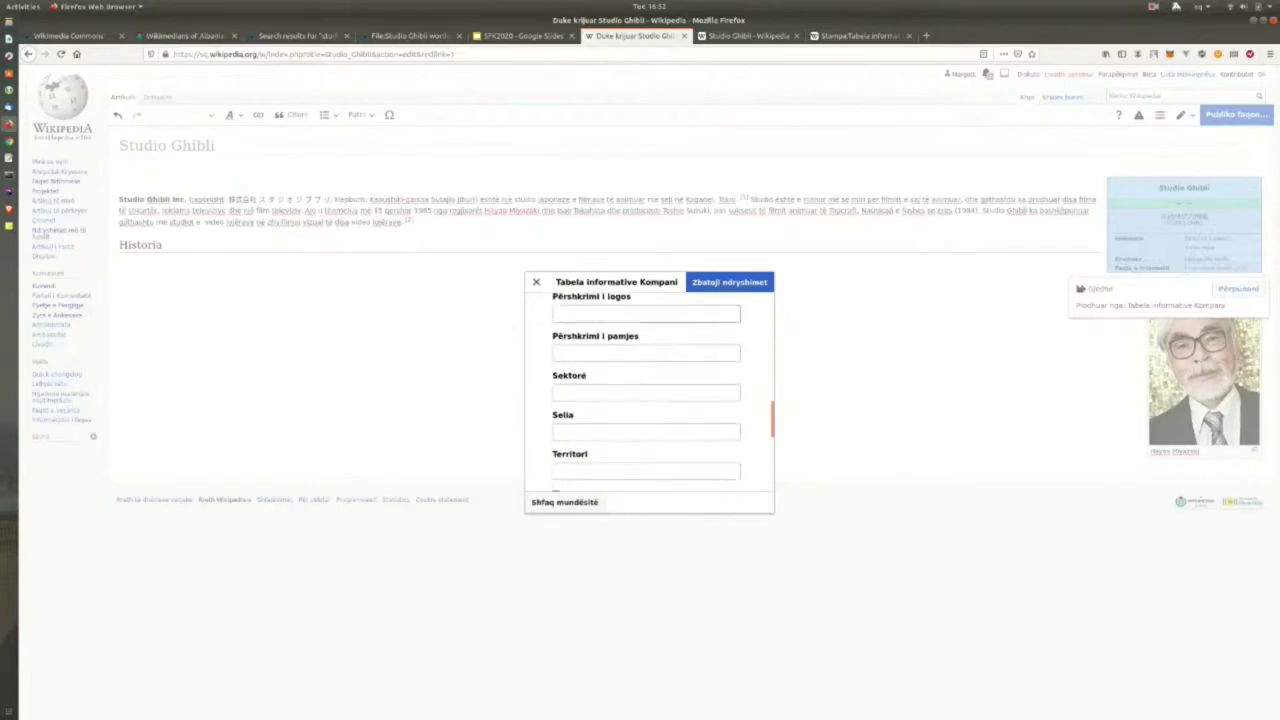
pyautogui.scroll(-1, 647, 392)
pyautogui.scroll(3, 647, 392)
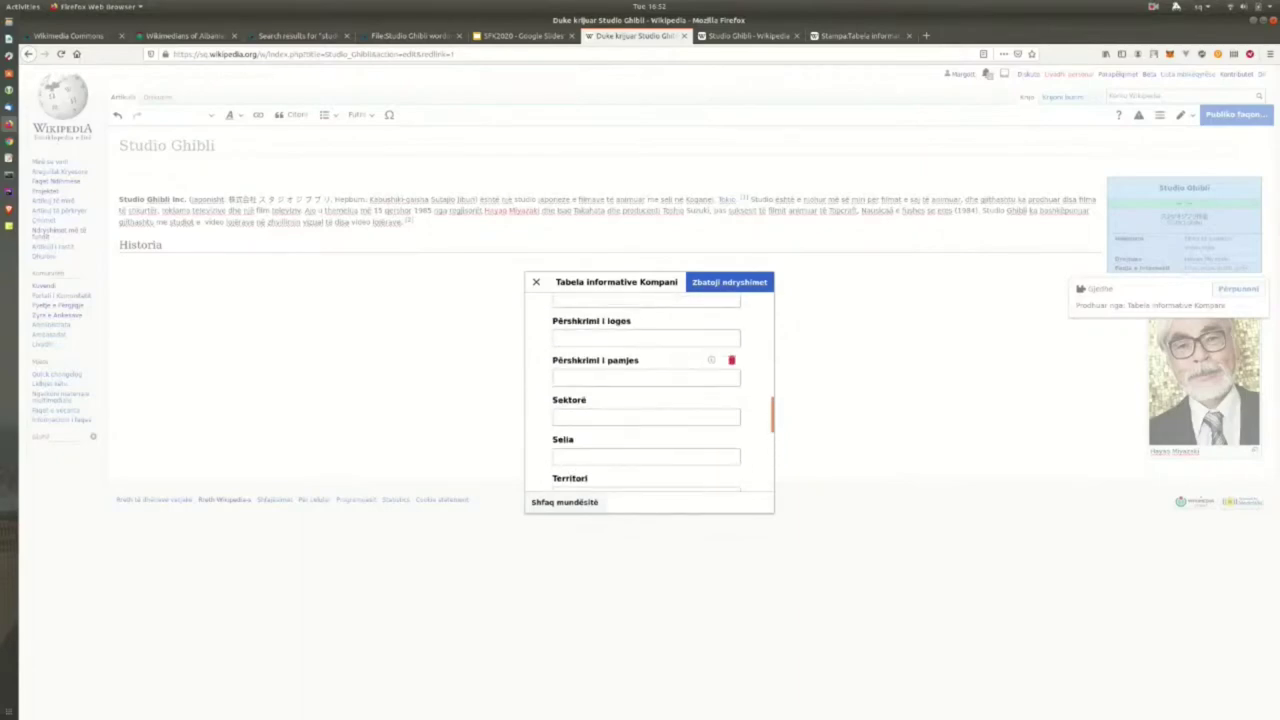
pyautogui.hotkey('ctrl', 'pagedown')
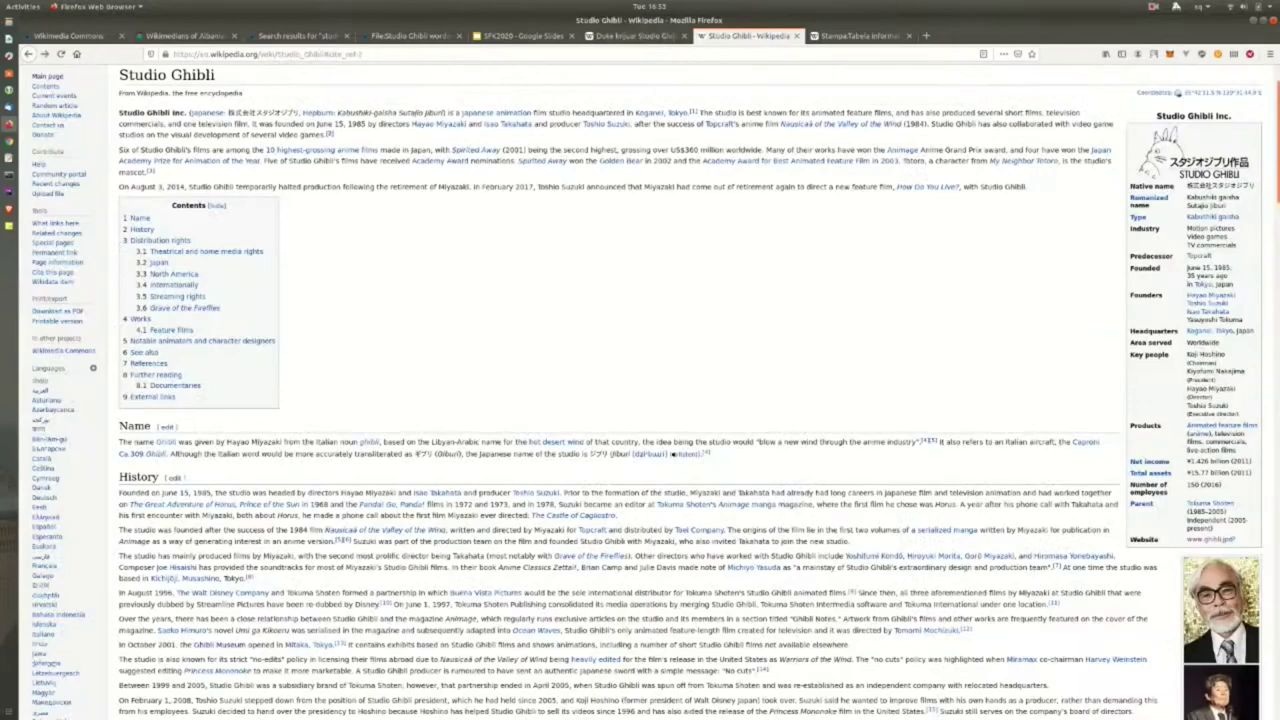
pyautogui.hotkey('ctrl', 'shift', 'Tab')
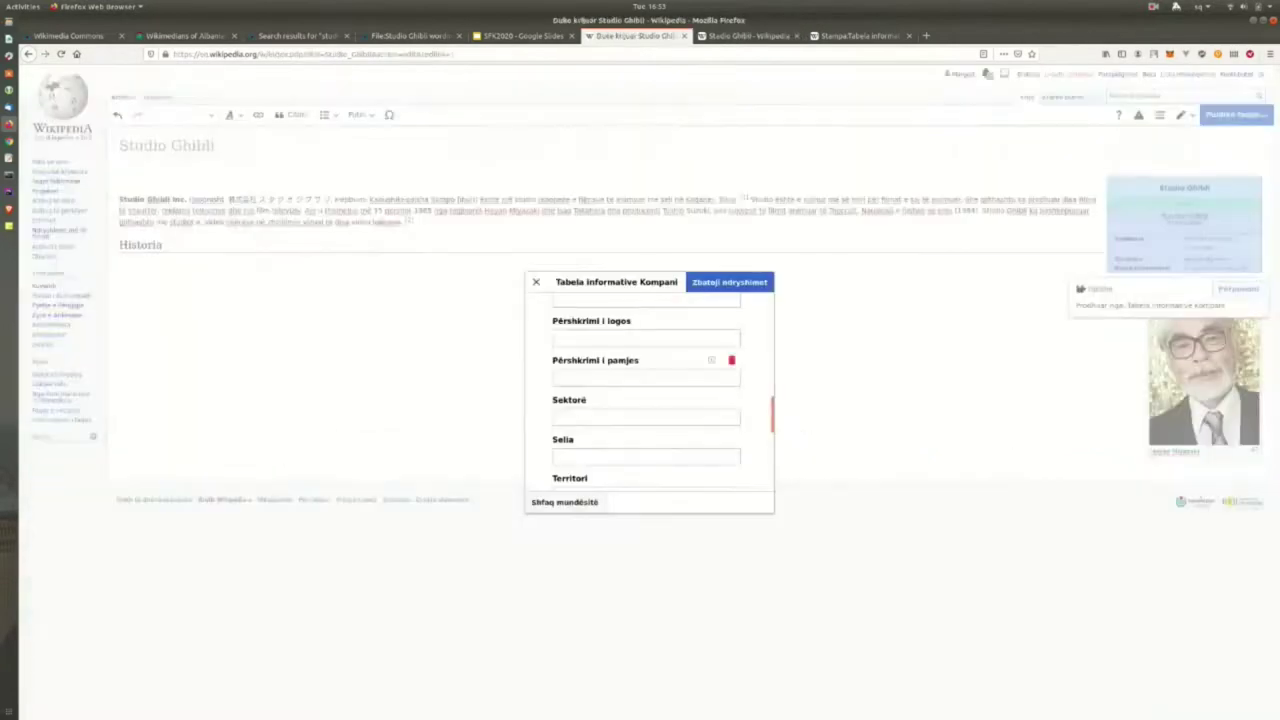
pyautogui.click(645, 456)
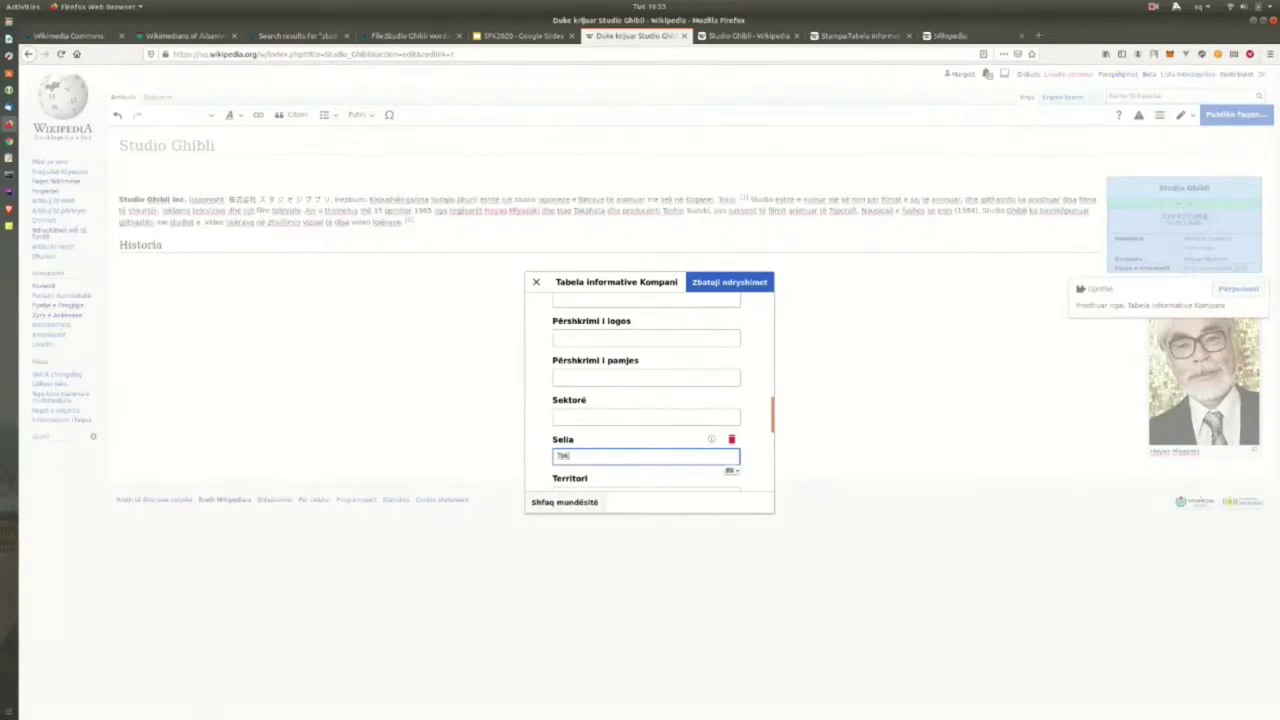
pyautogui.write('io, Japoni')
# Set the infobox's Themeluar to "15 qershor 1985", using the founding date in the English article.
pyautogui.scroll(-3, 648, 394)
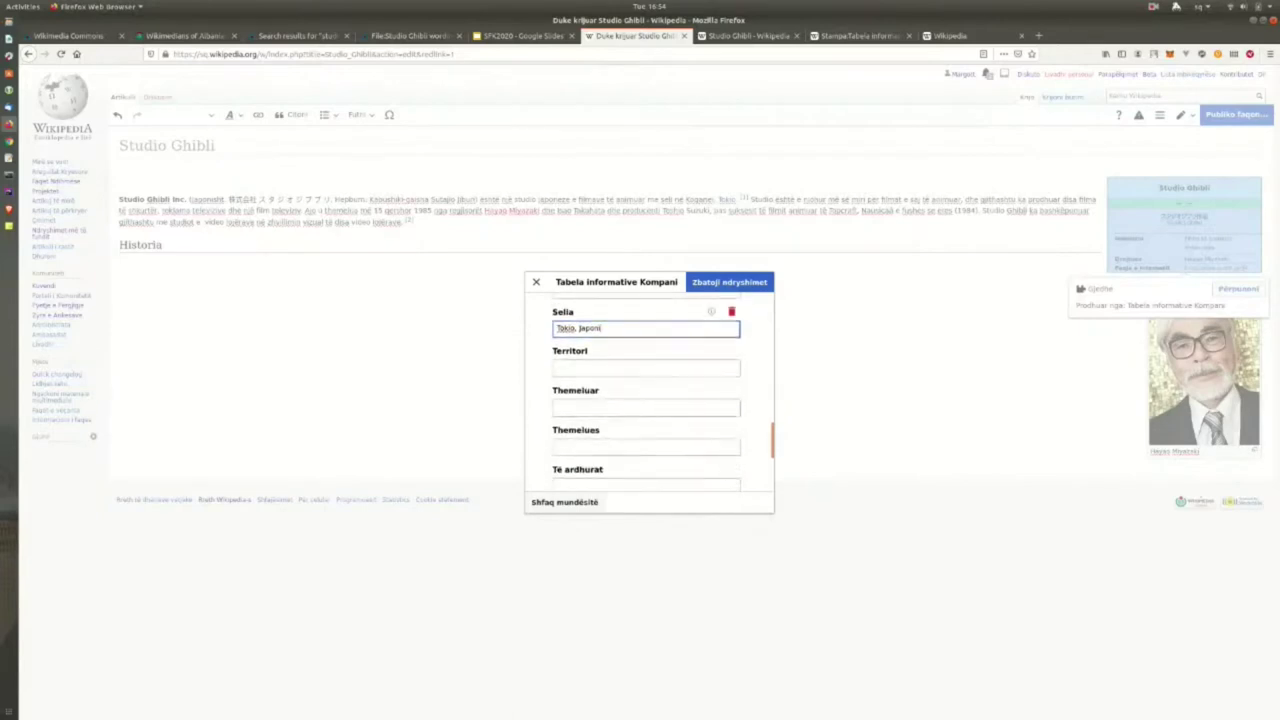
pyautogui.click(645, 407)
pyautogui.hotkey('ctrl', 'Tab')
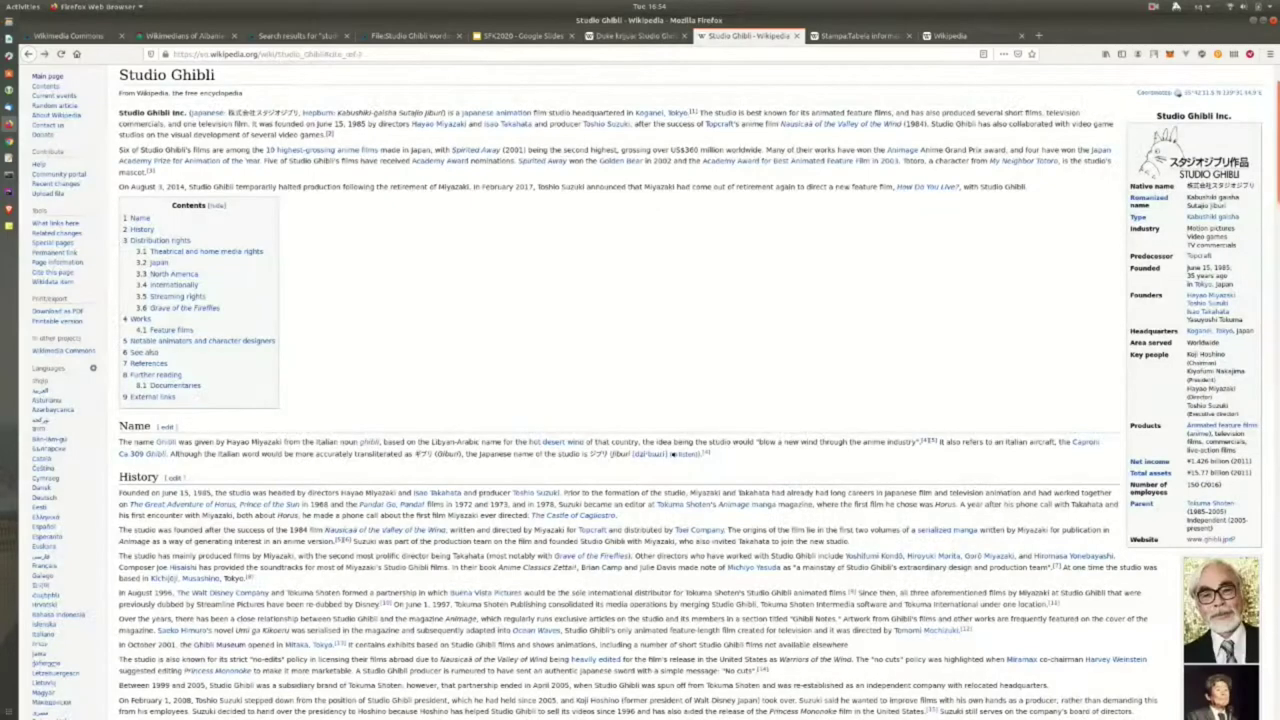
pyautogui.moveTo(1187, 268); pyautogui.dragTo(1235, 268)
pyautogui.hotkey('ctrl', 'shift', 'Tab')
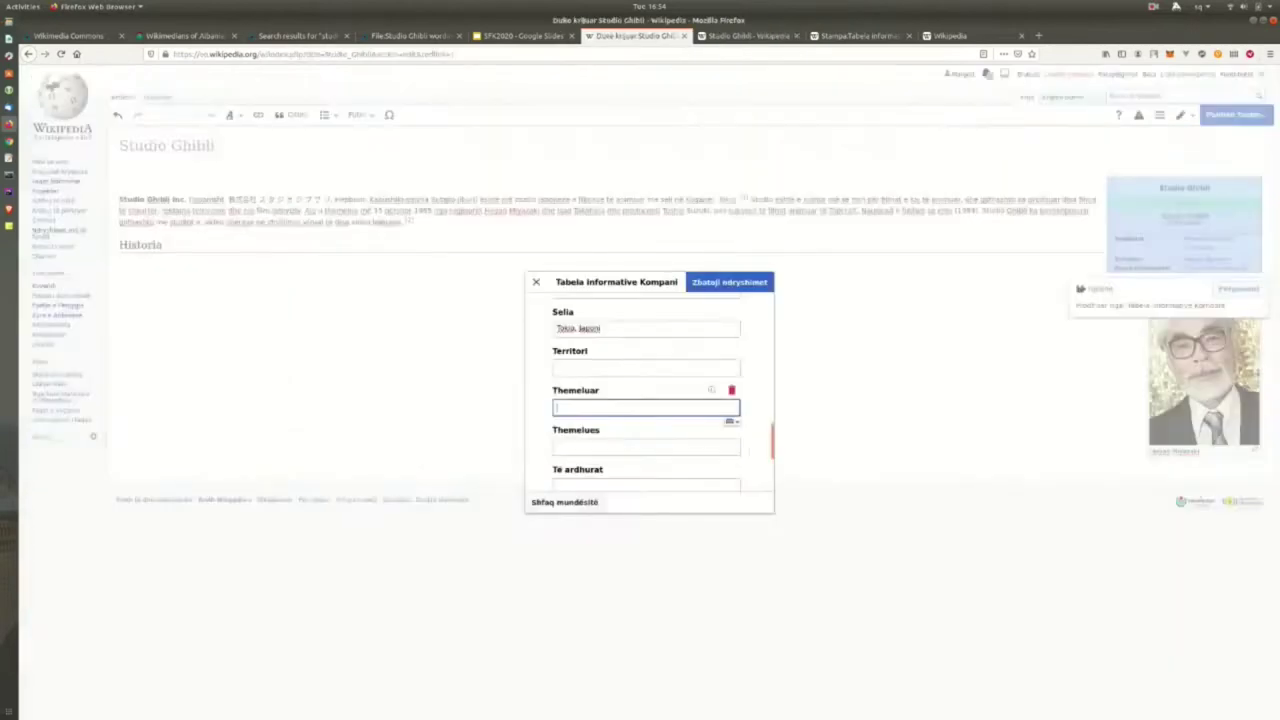
pyautogui.write('15 qershor 1985')
# Review the remaining fields of the company infobox and apply its changes to the article.
pyautogui.scroll(-3, 648, 400)
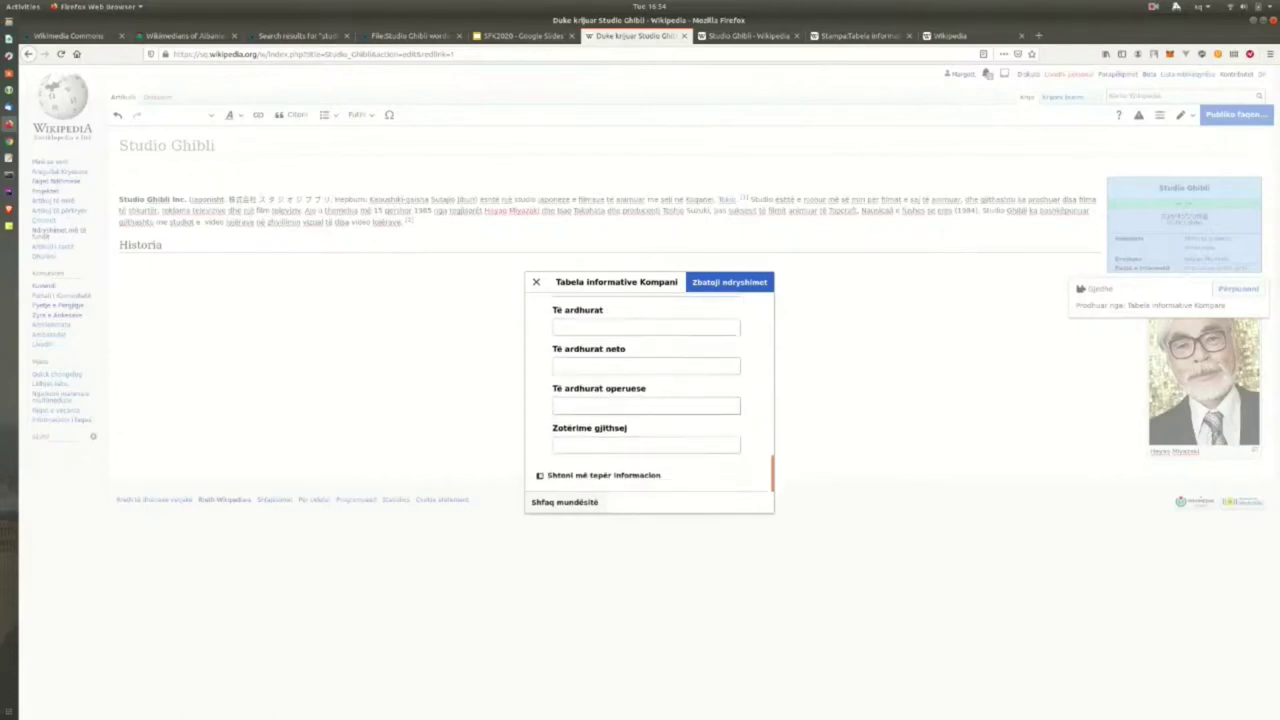
pyautogui.scroll(4, 648, 400)
pyautogui.scroll(8, 648, 400)
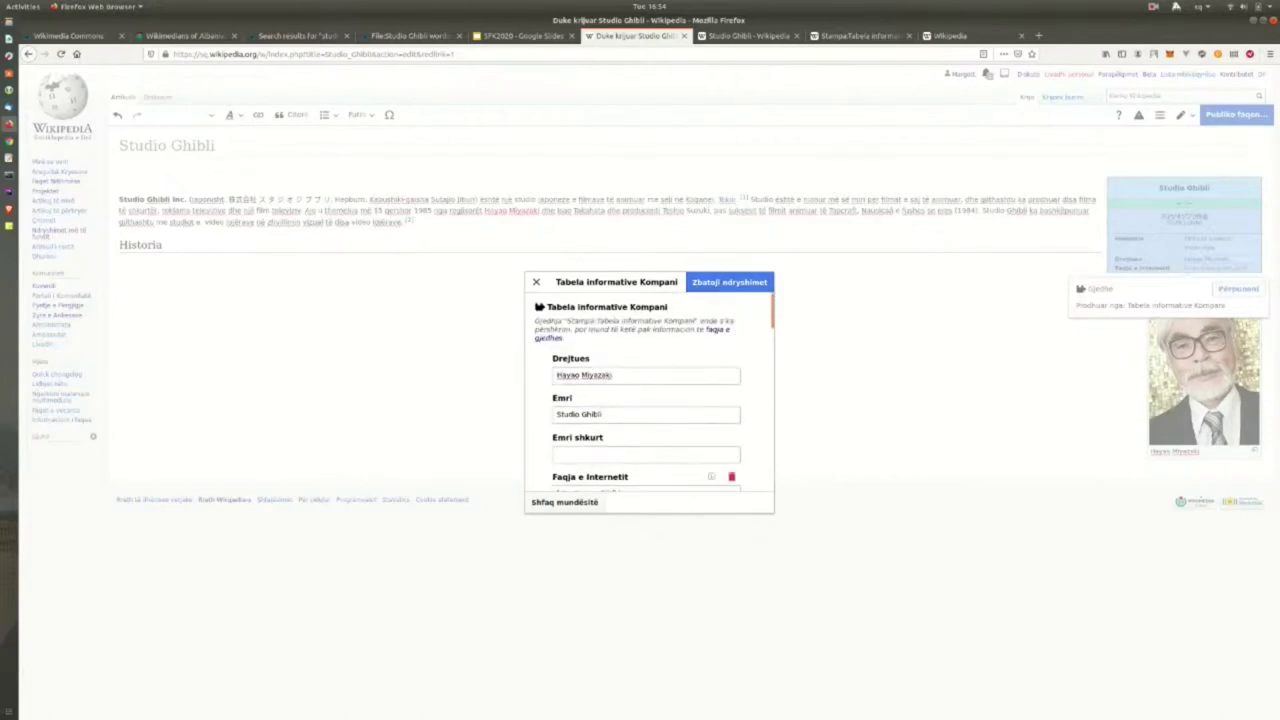
pyautogui.click(730, 282)
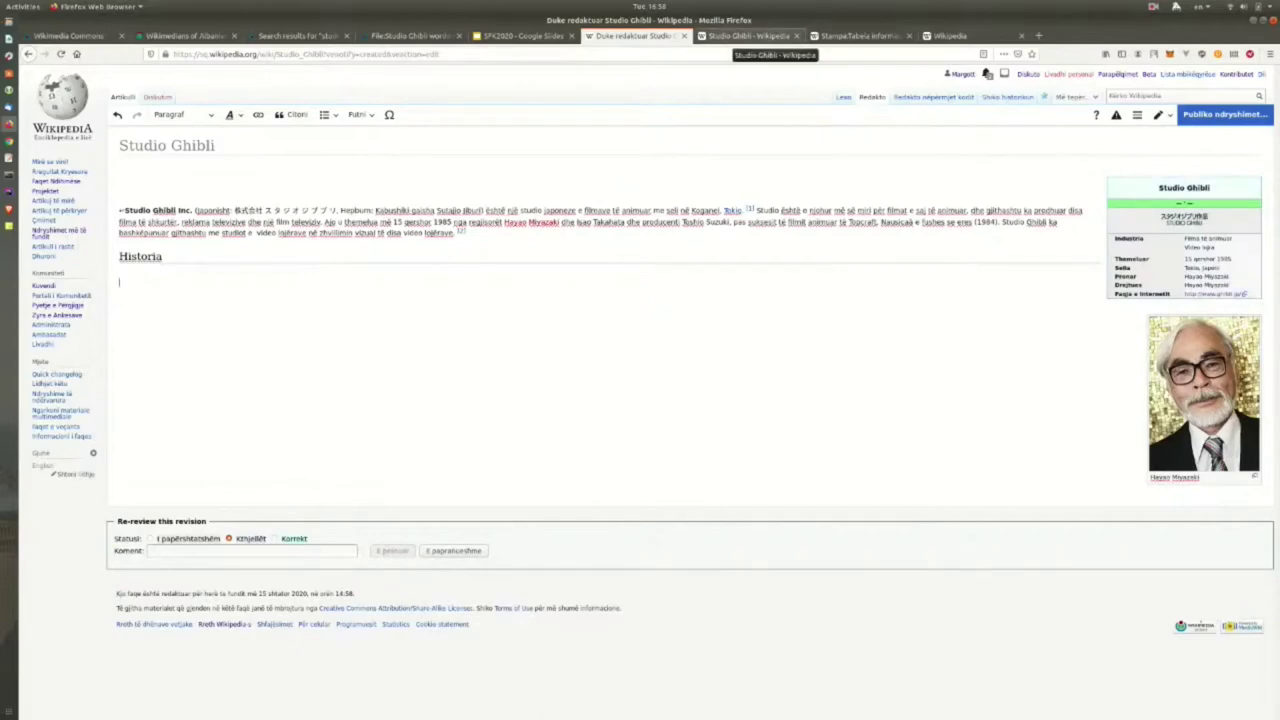
# View the logo image from the English article's infobox in full size and return to the Albanian article's editor.
pyautogui.click(748, 36)
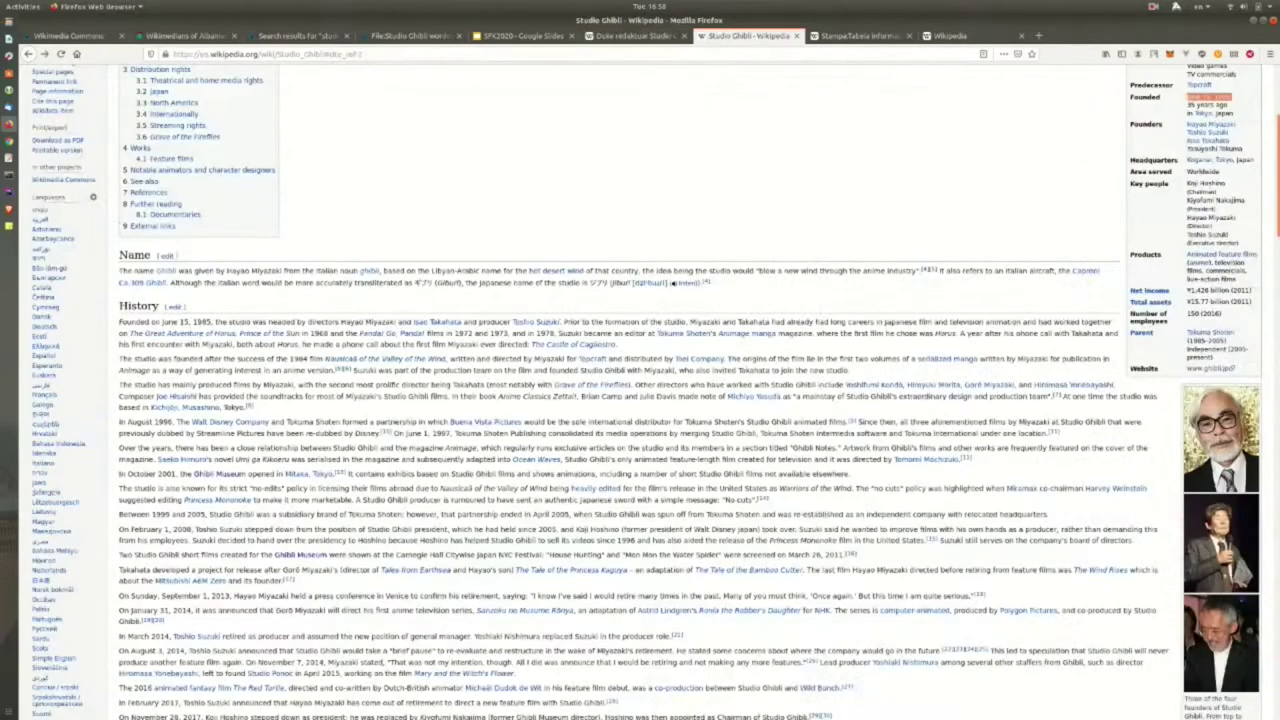
pyautogui.scroll(5, 1208, 245)
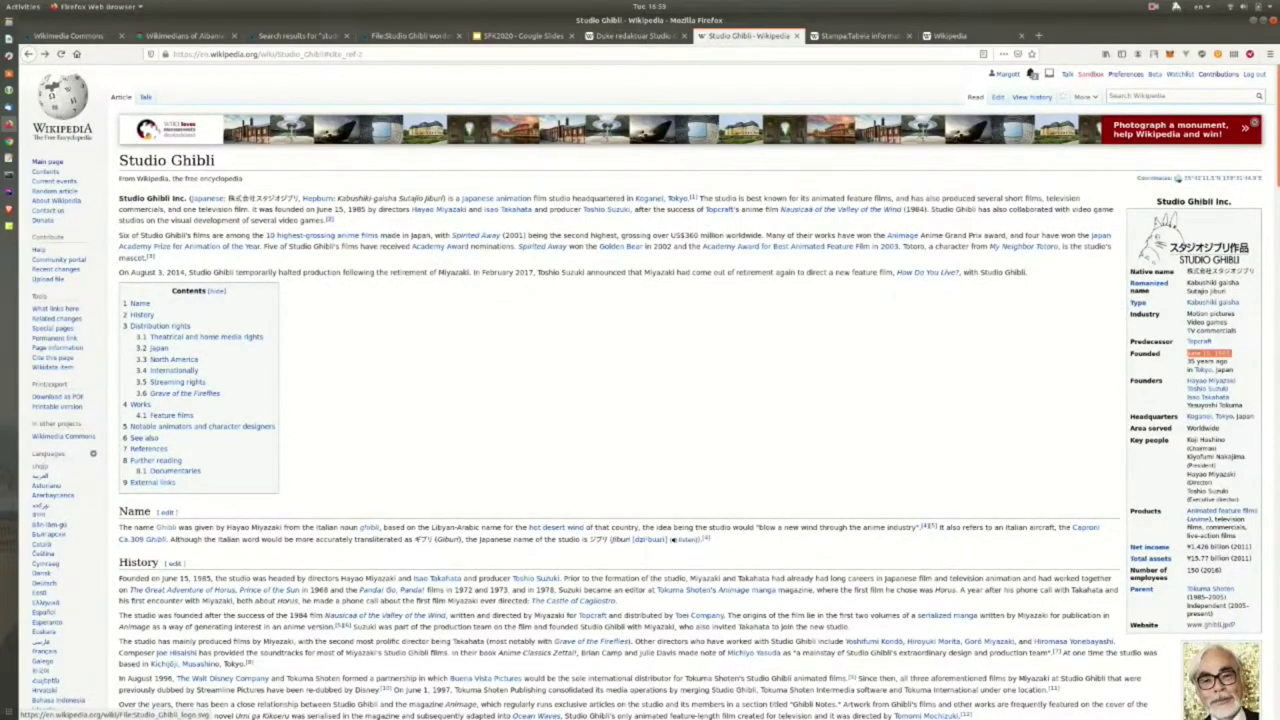
pyautogui.click(1208, 245)
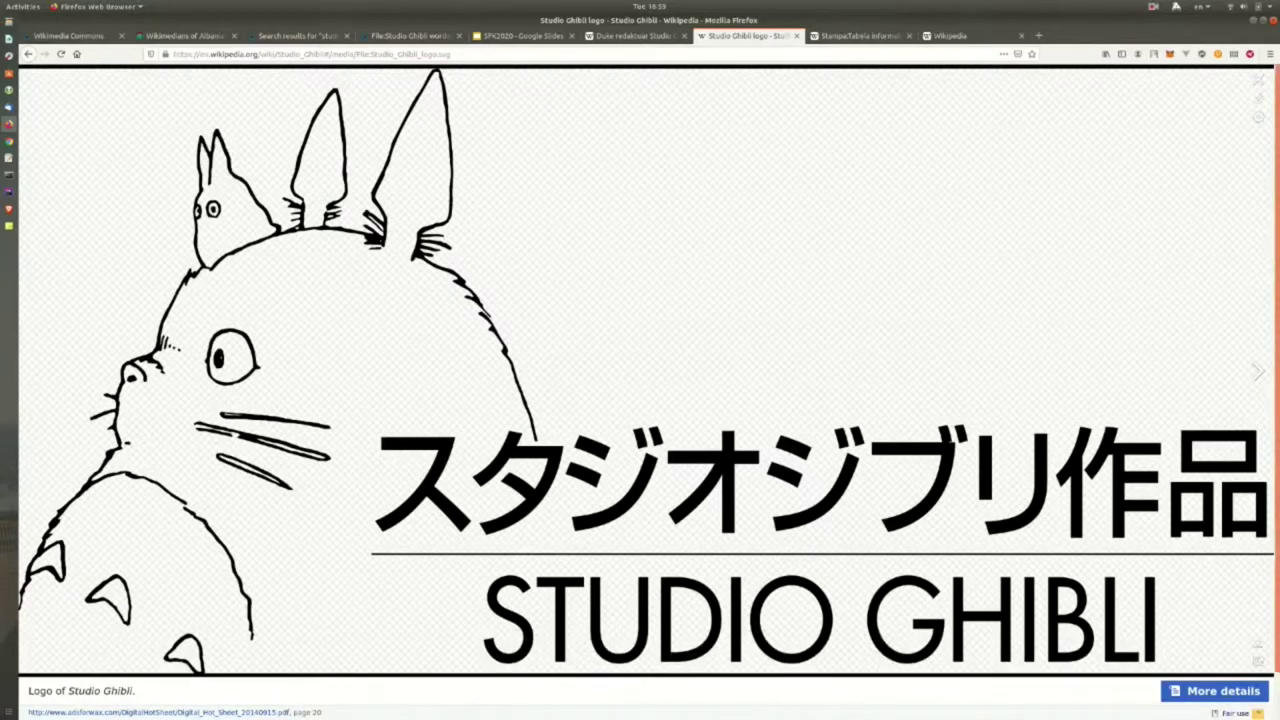
pyautogui.press('Escape')
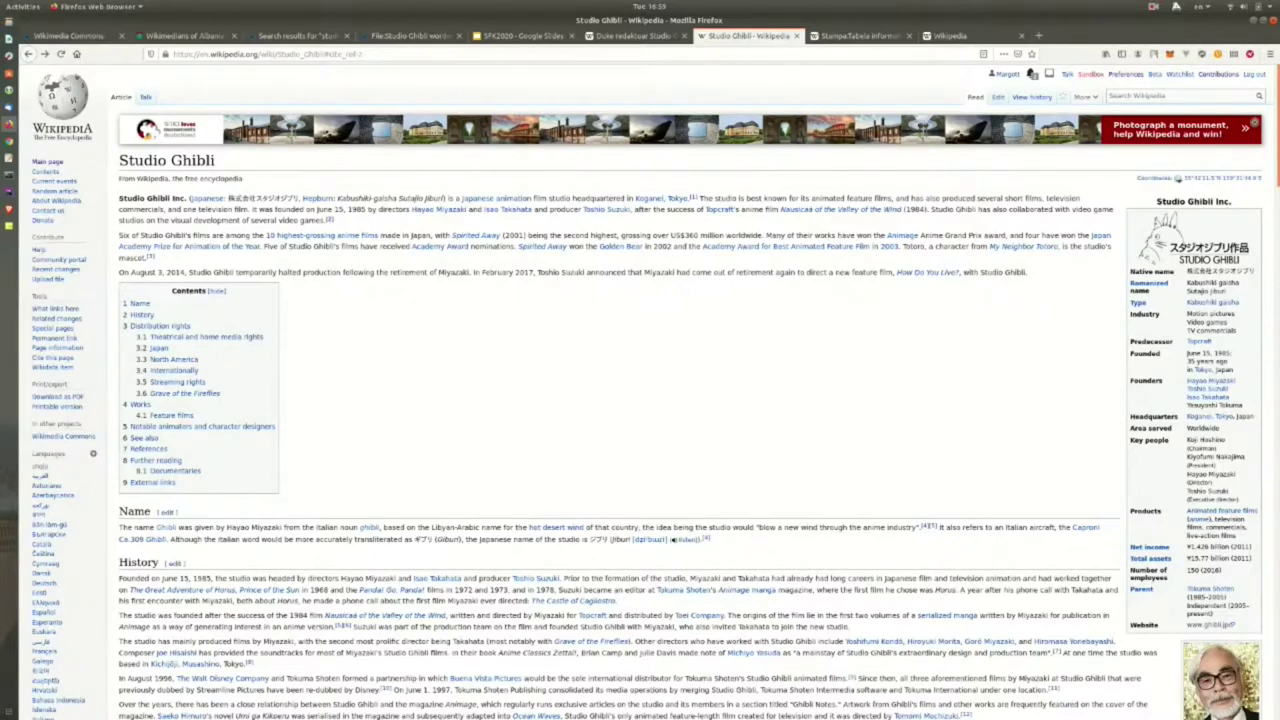
pyautogui.hotkey('ctrl', 'pageup')
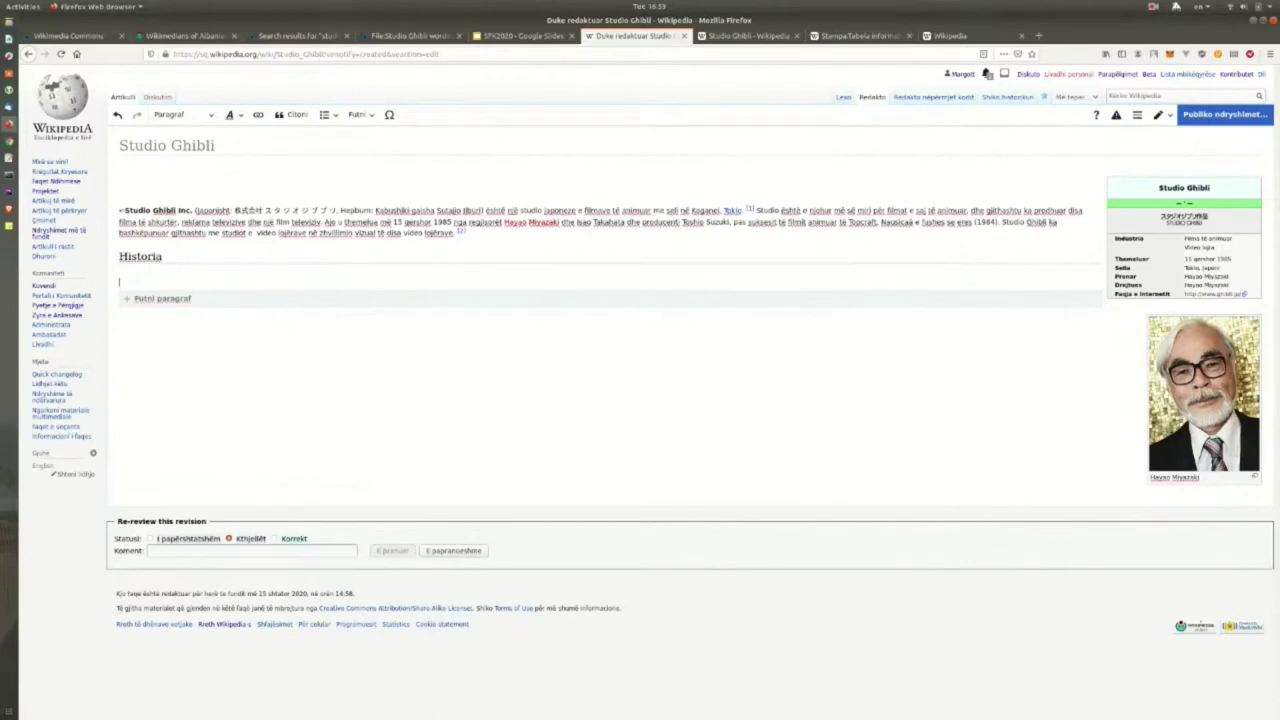
# Fill the Historia section with the Albanian translation of the studio's history and look over its leftover plain-text reference markers.
pyautogui.hotkey('ctrl', 'Tab')
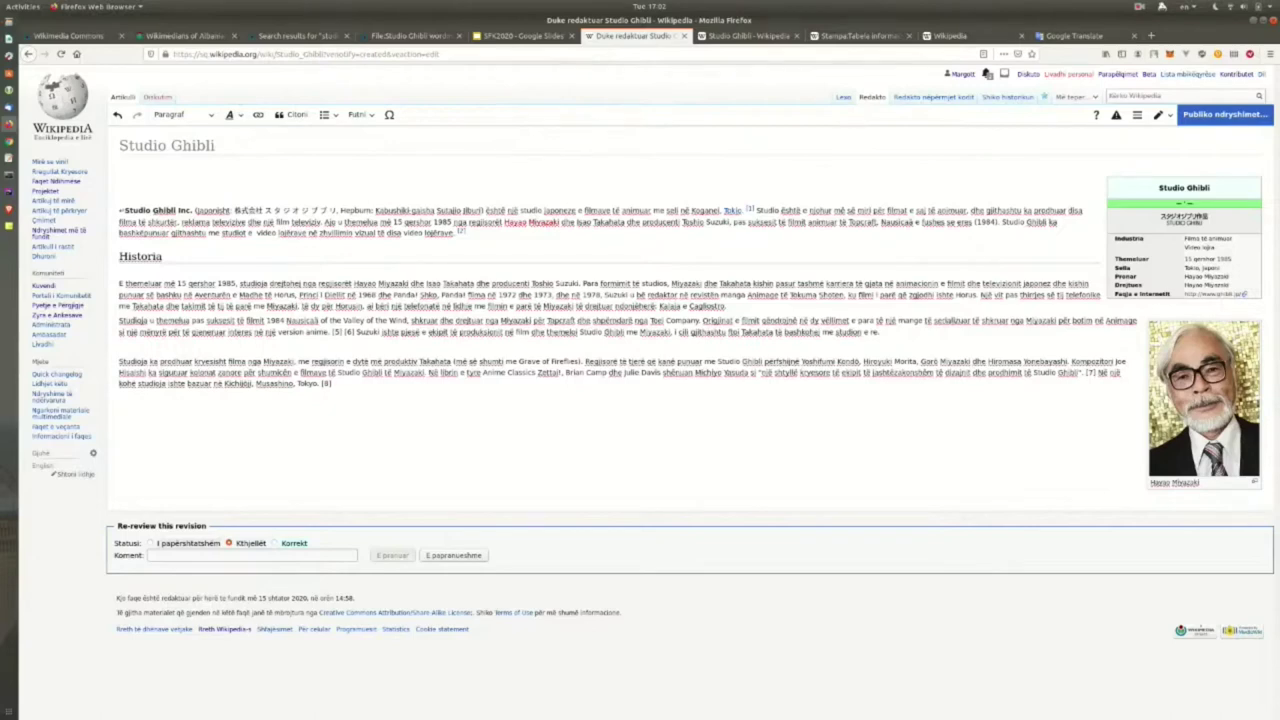
pyautogui.moveTo(332, 332); pyautogui.dragTo(355, 332)
pyautogui.moveTo(321, 383); pyautogui.dragTo(331, 383)
pyautogui.click(331, 383)
pyautogui.moveTo(556, 284); pyautogui.dragTo(607, 320)
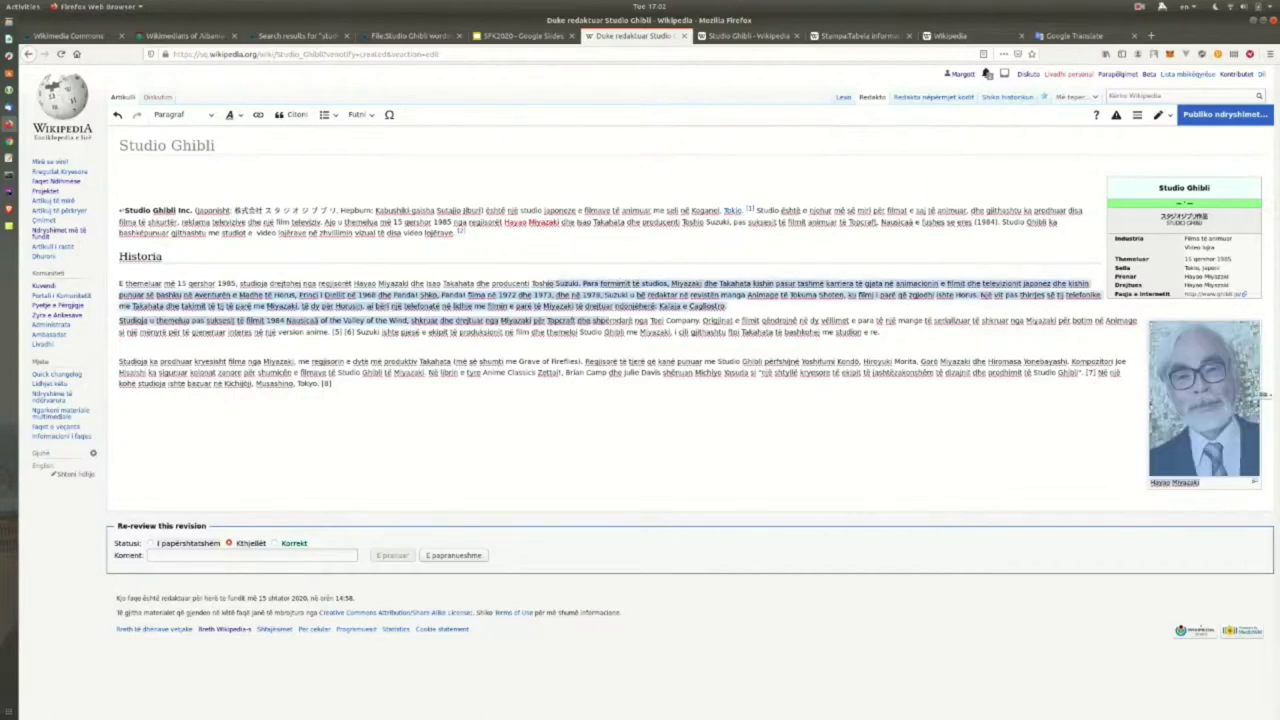
pyautogui.click(1262, 395)
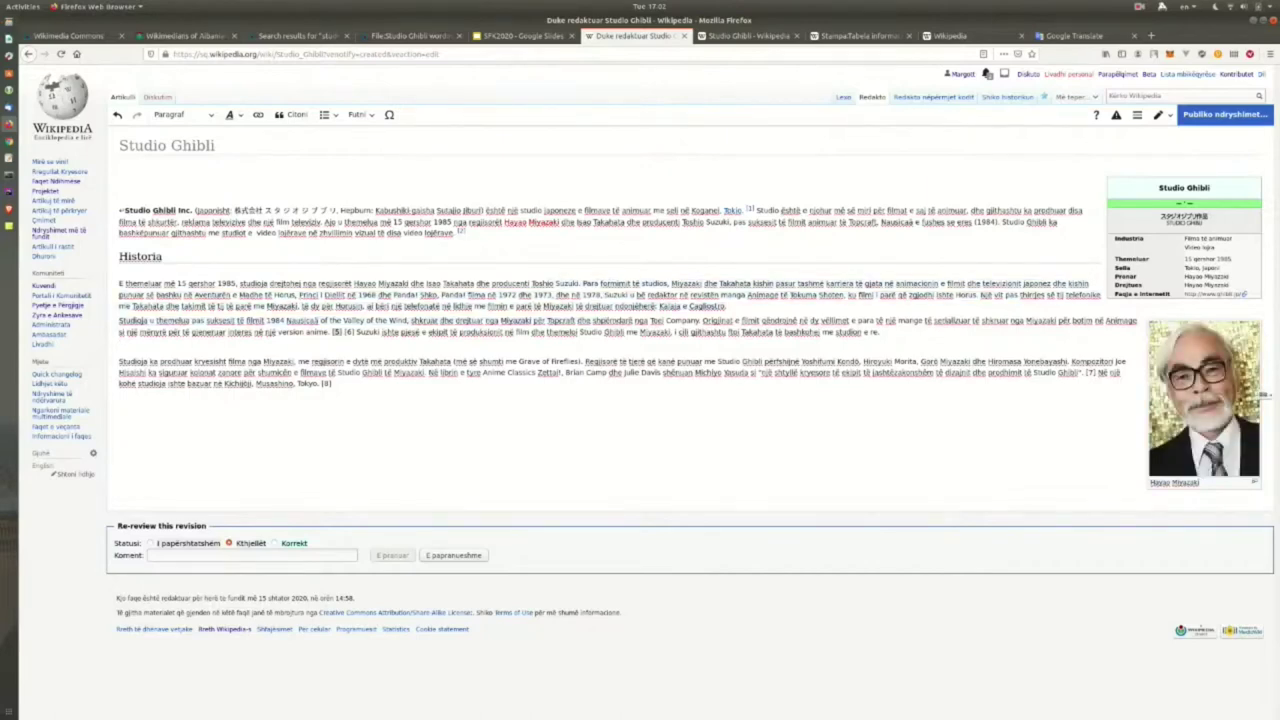
# Replace the plain-text markers [5] and [6] in the second Historia paragraph with a proper citation.
pyautogui.press('BackSpace')
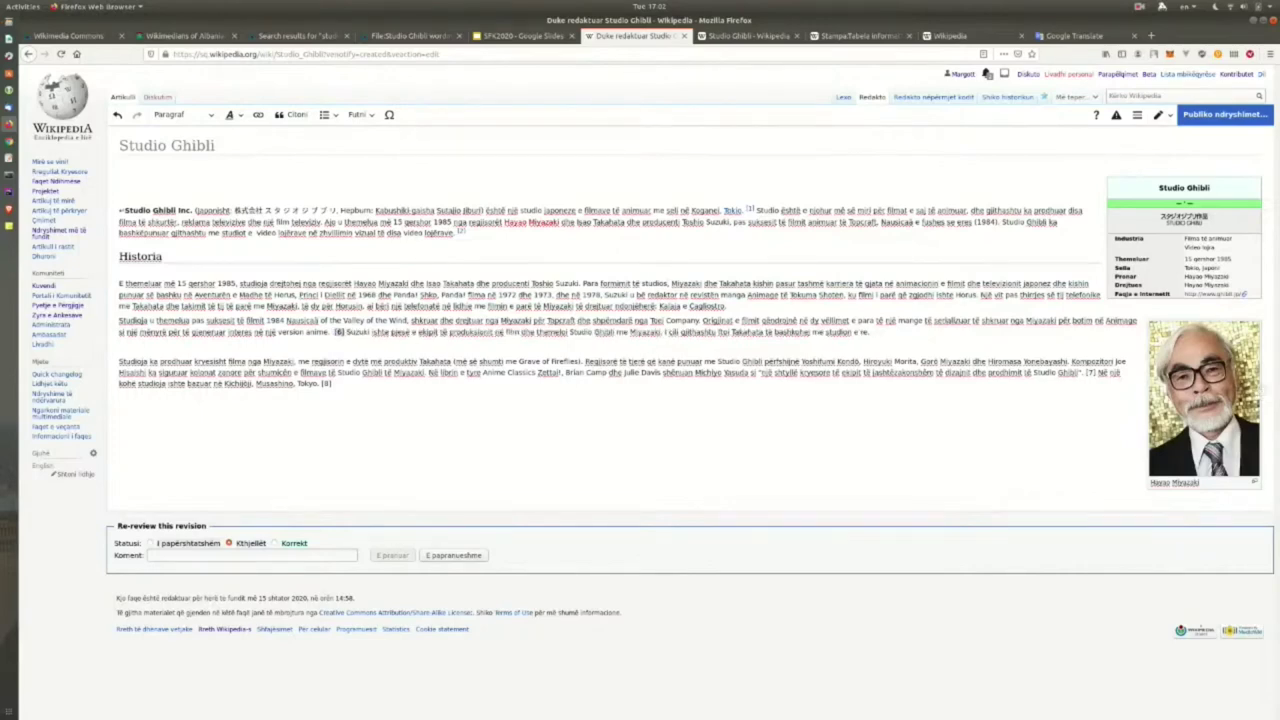
pyautogui.press('BackSpace')
pyautogui.press('Left')
pyautogui.press('Left')
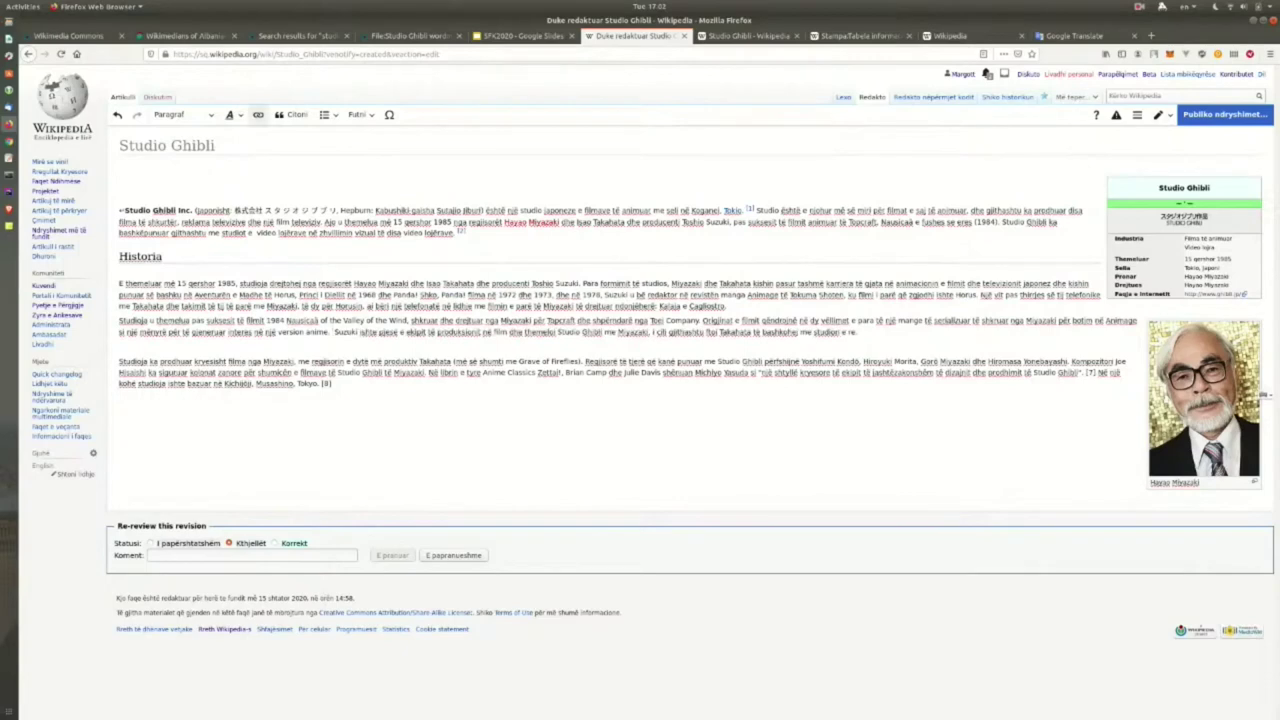
pyautogui.hotkey('ctrl', 'shift', 'k')
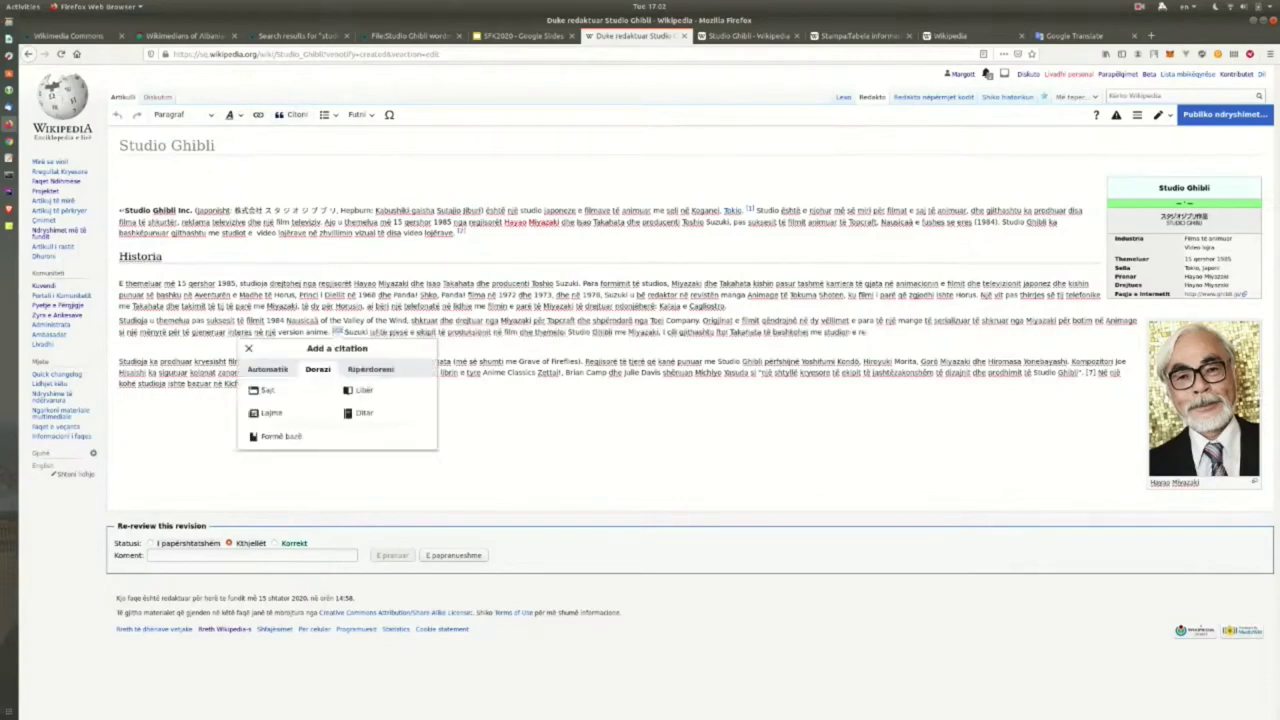
pyautogui.press('Escape')
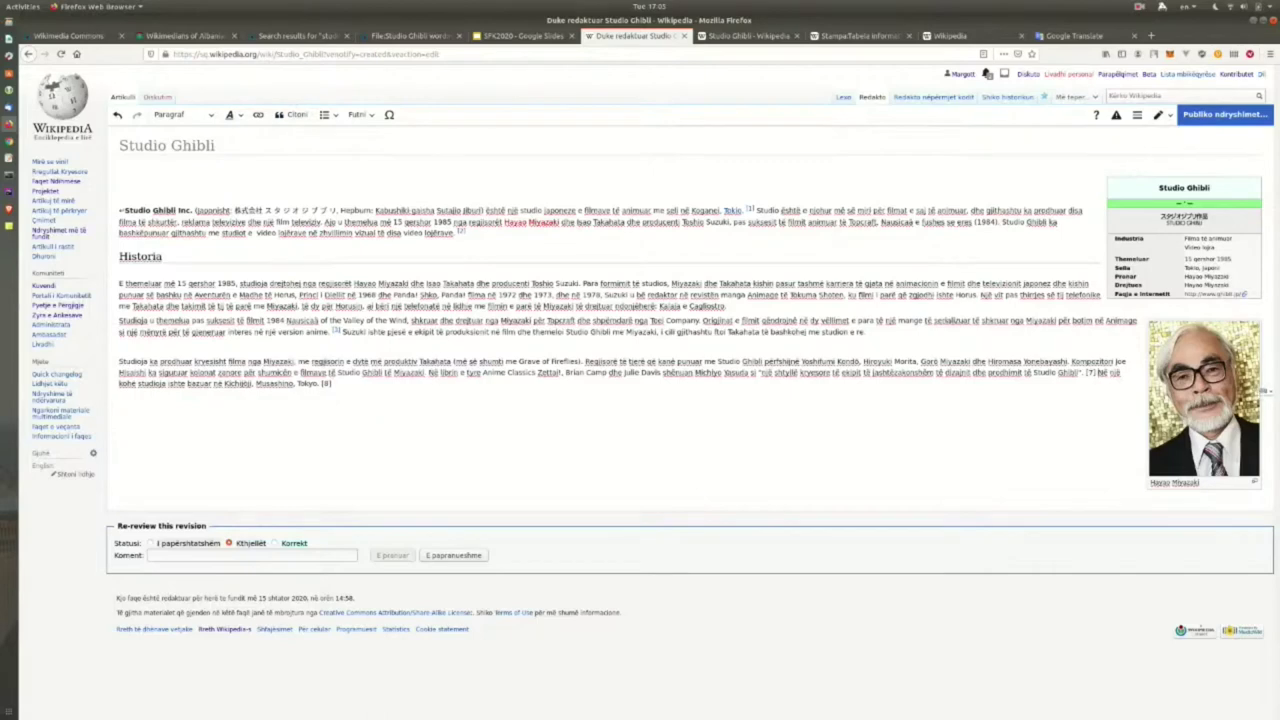
# Delete the plain-text marker [7] after the closing quotation in Historia and start a manual book citation there.
pyautogui.moveTo(1097, 372); pyautogui.dragTo(1082, 372)
pyautogui.press('Delete')
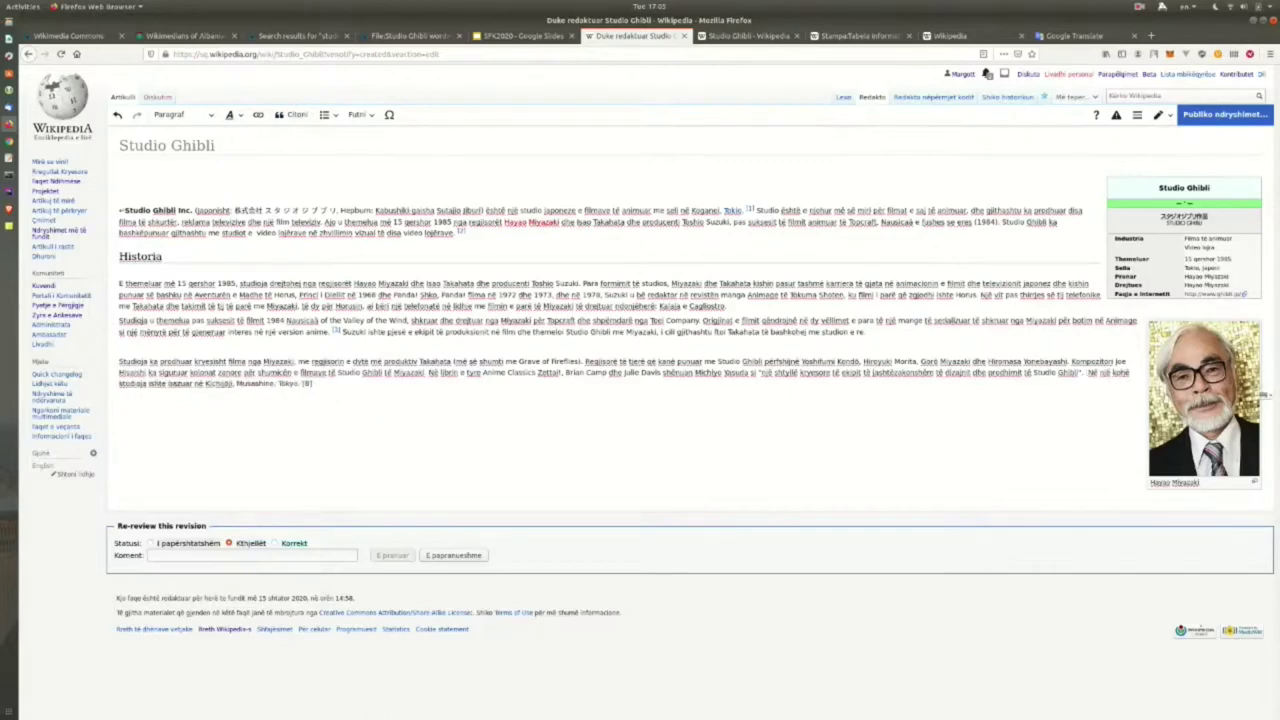
pyautogui.hotkey('ctrl', 'shift', 'k')
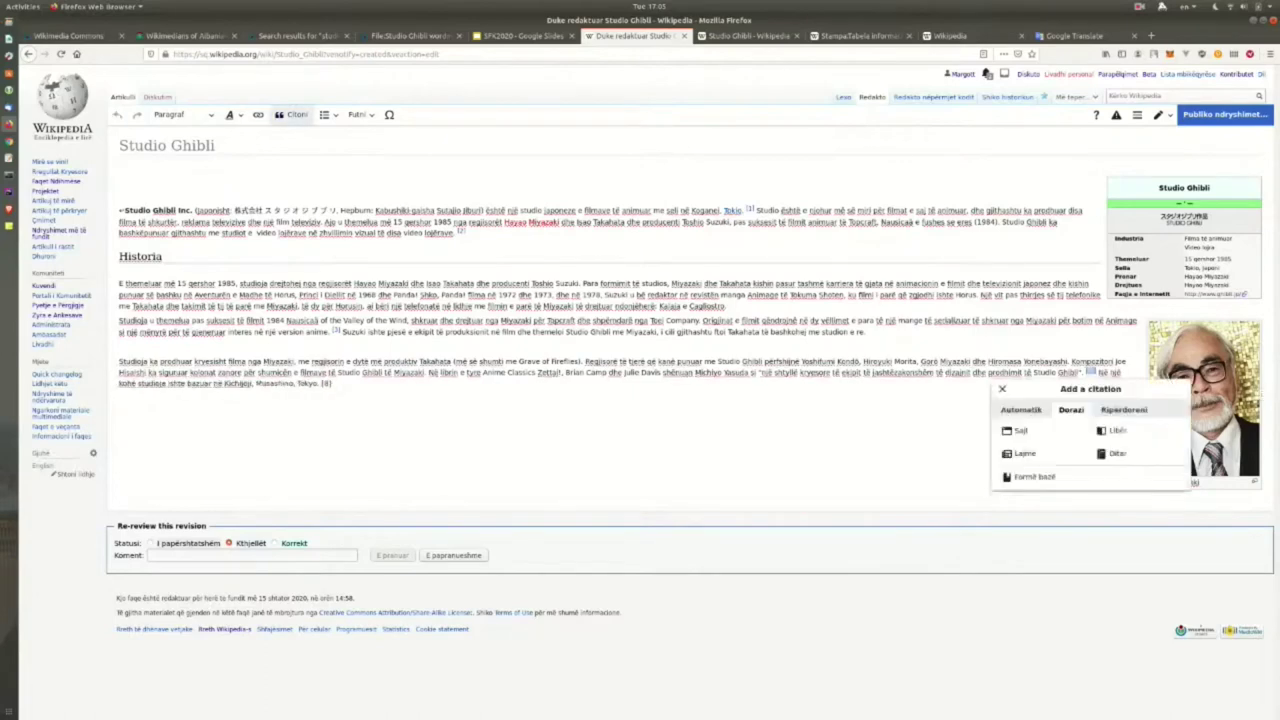
pyautogui.click(1112, 430)
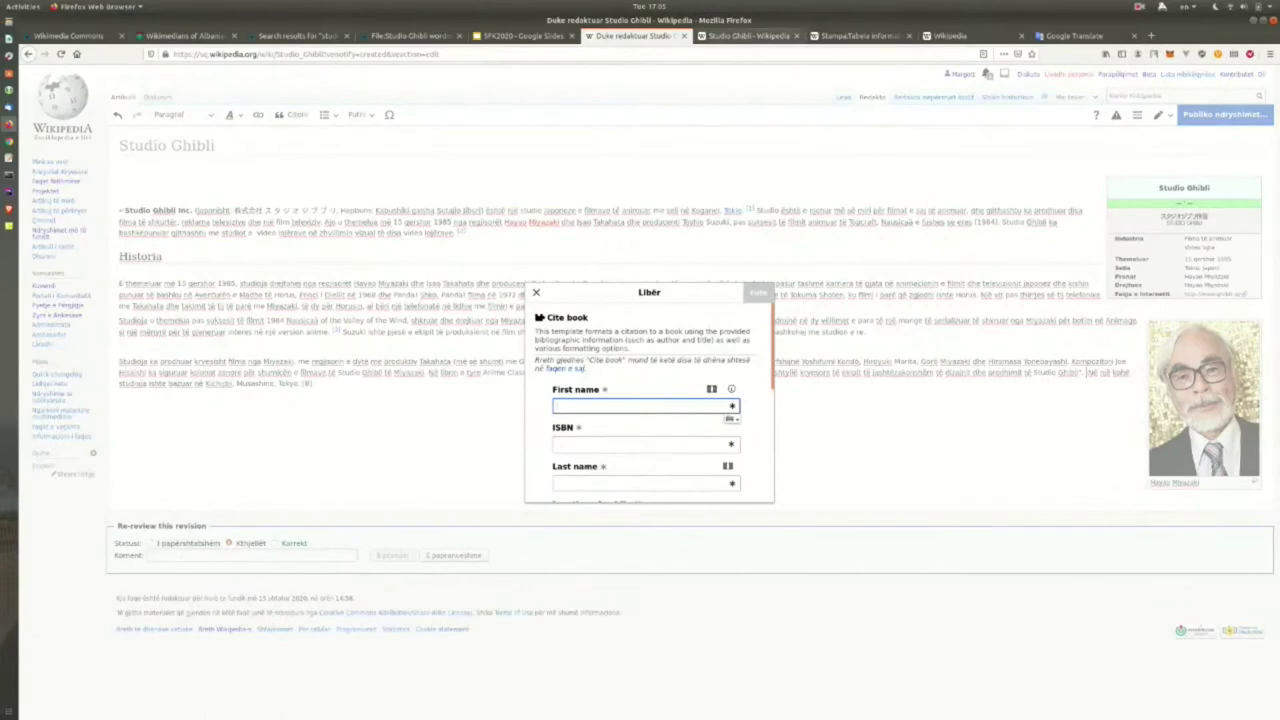
pyautogui.click(752, 36)
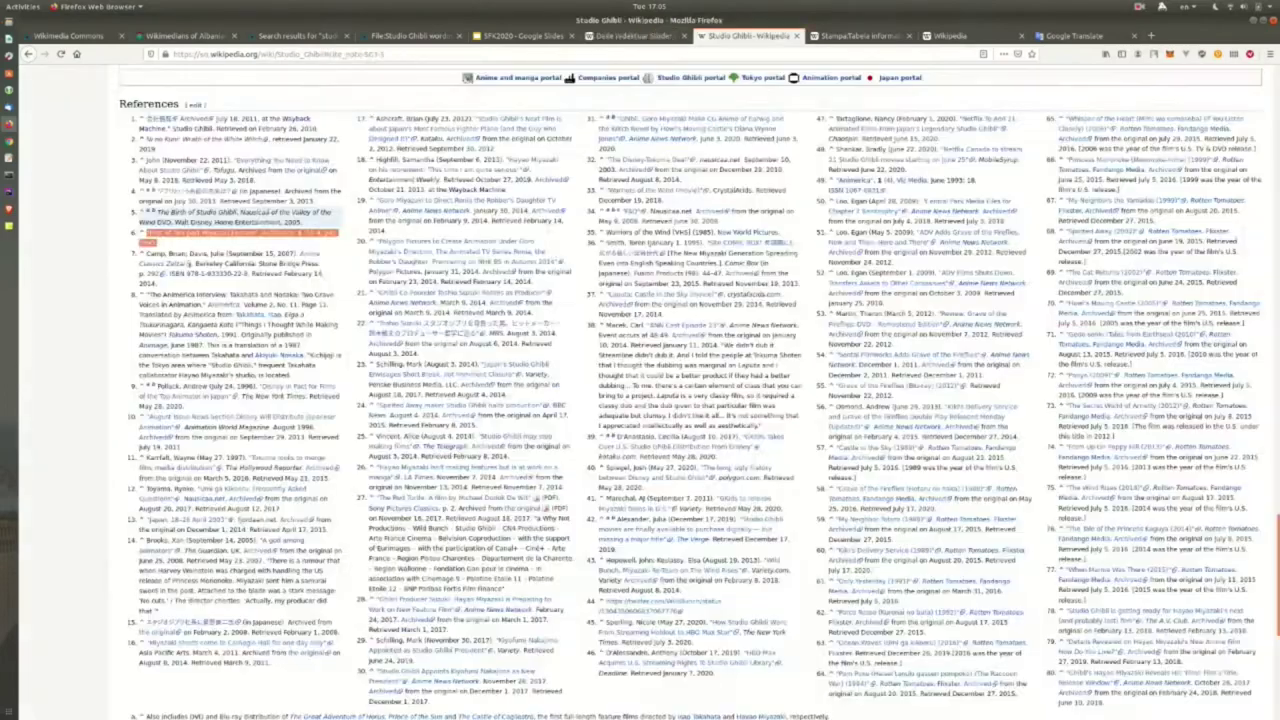
pyautogui.click(188, 247)
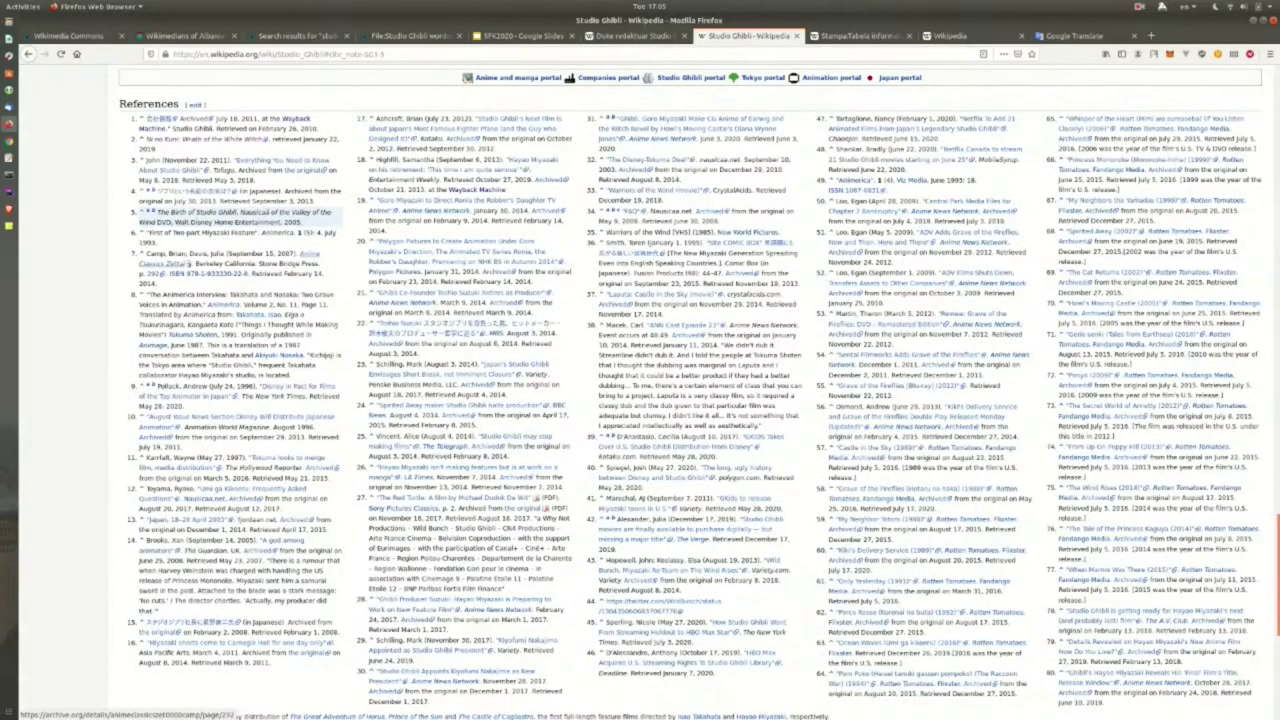
pyautogui.scroll(-1, 188, 250)
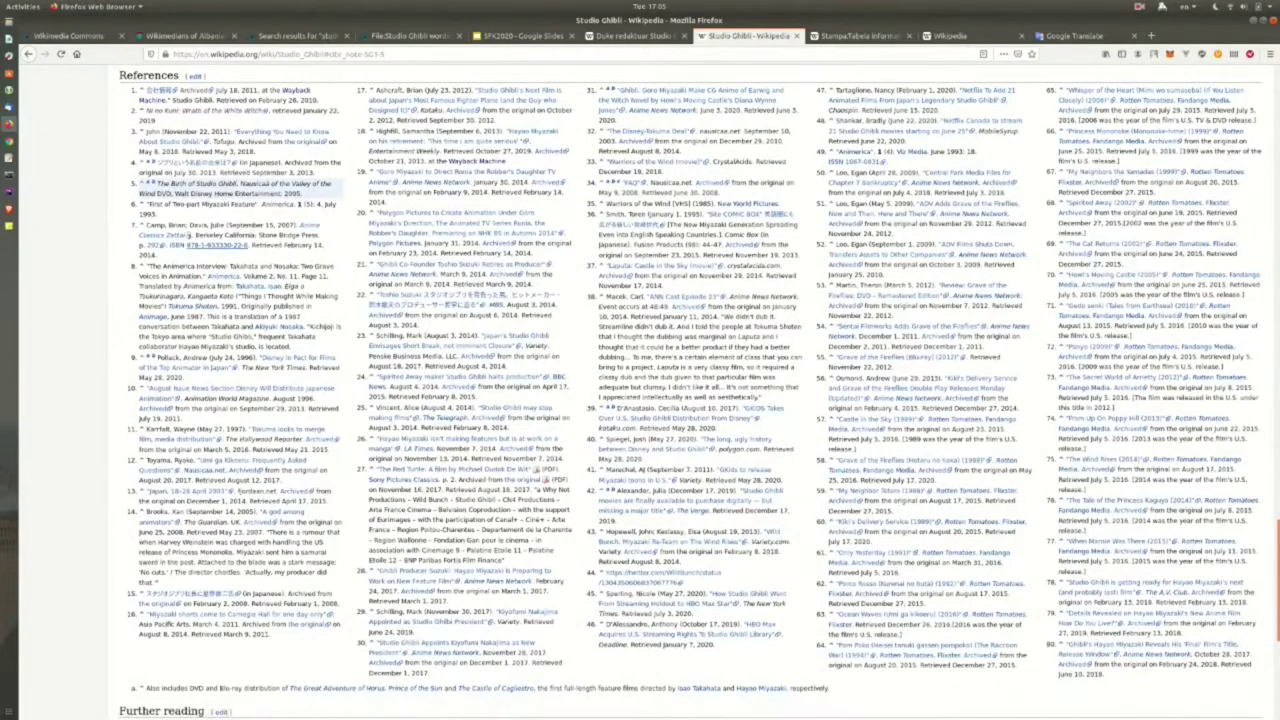
pyautogui.moveTo(250, 245); pyautogui.dragTo(186, 245)
pyautogui.hotkey('ctrl', 'c')
pyautogui.click(636, 36)
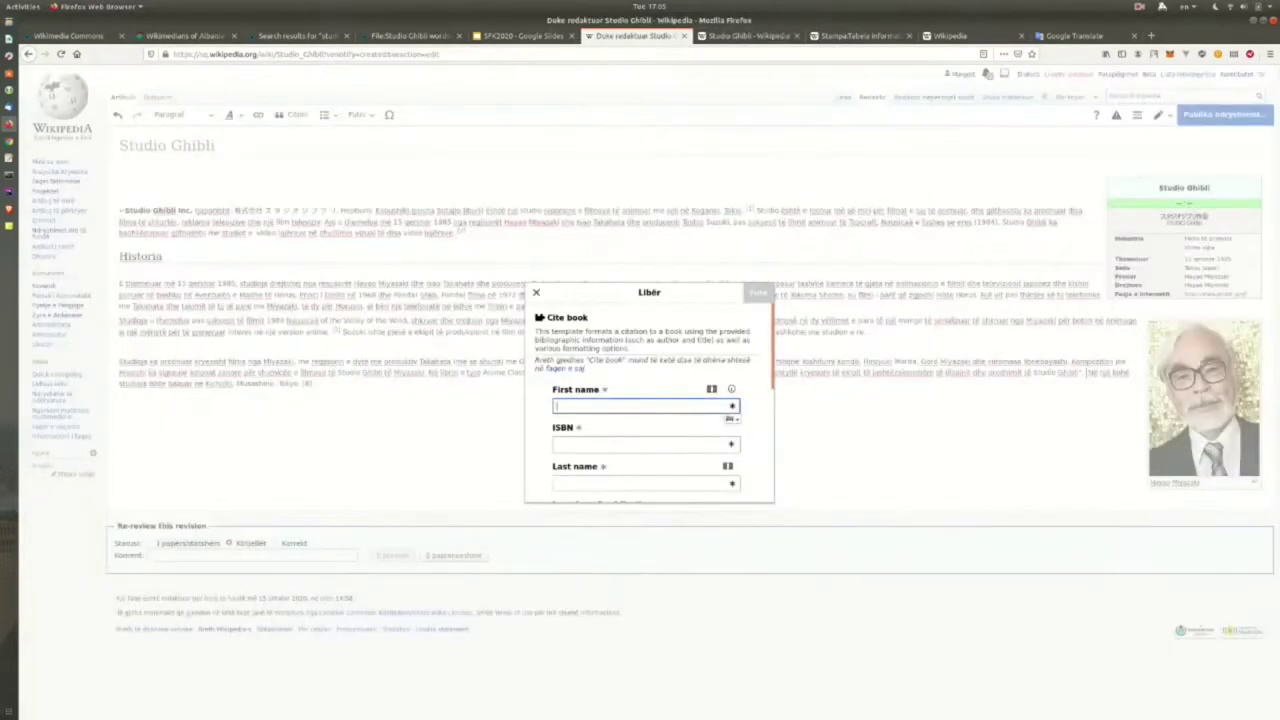
pyautogui.click(645, 444)
pyautogui.hotkey('ctrl', 'v')
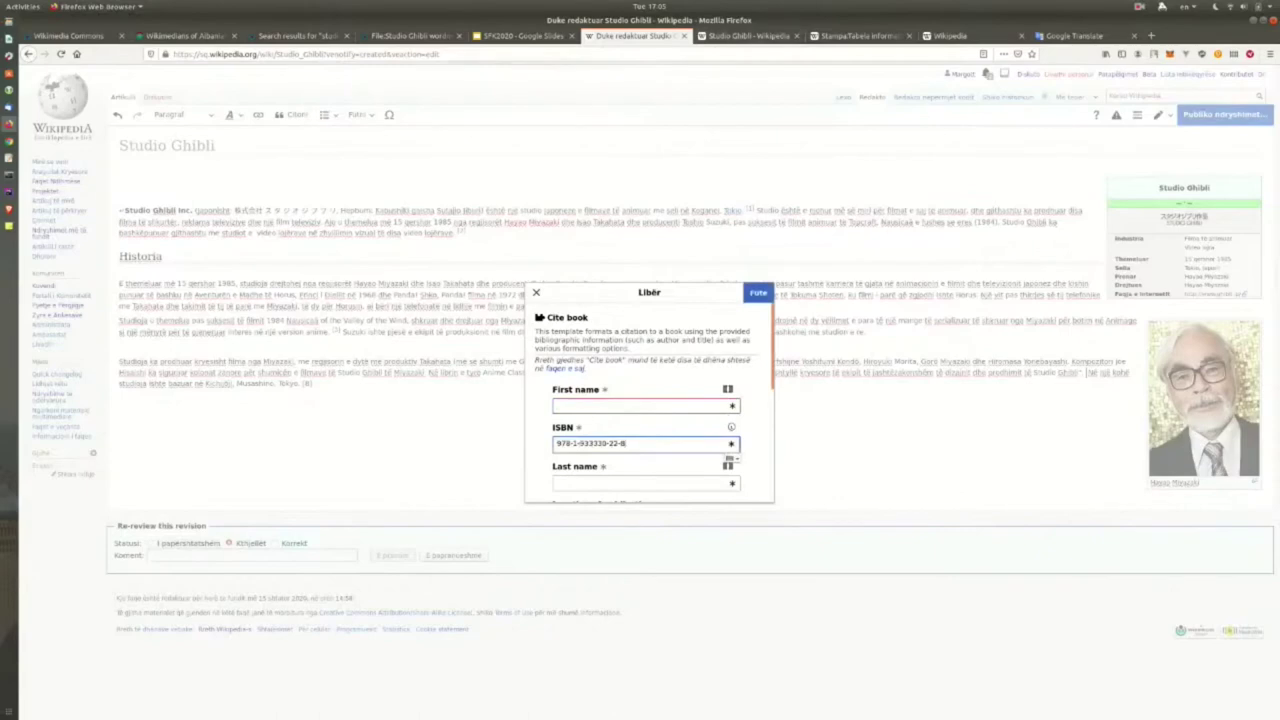
# Fill in the book citation's first and last name with the first author listed in the English article's reference 7.
pyautogui.scroll(-2, 649, 400)
pyautogui.scroll(1, 649, 400)
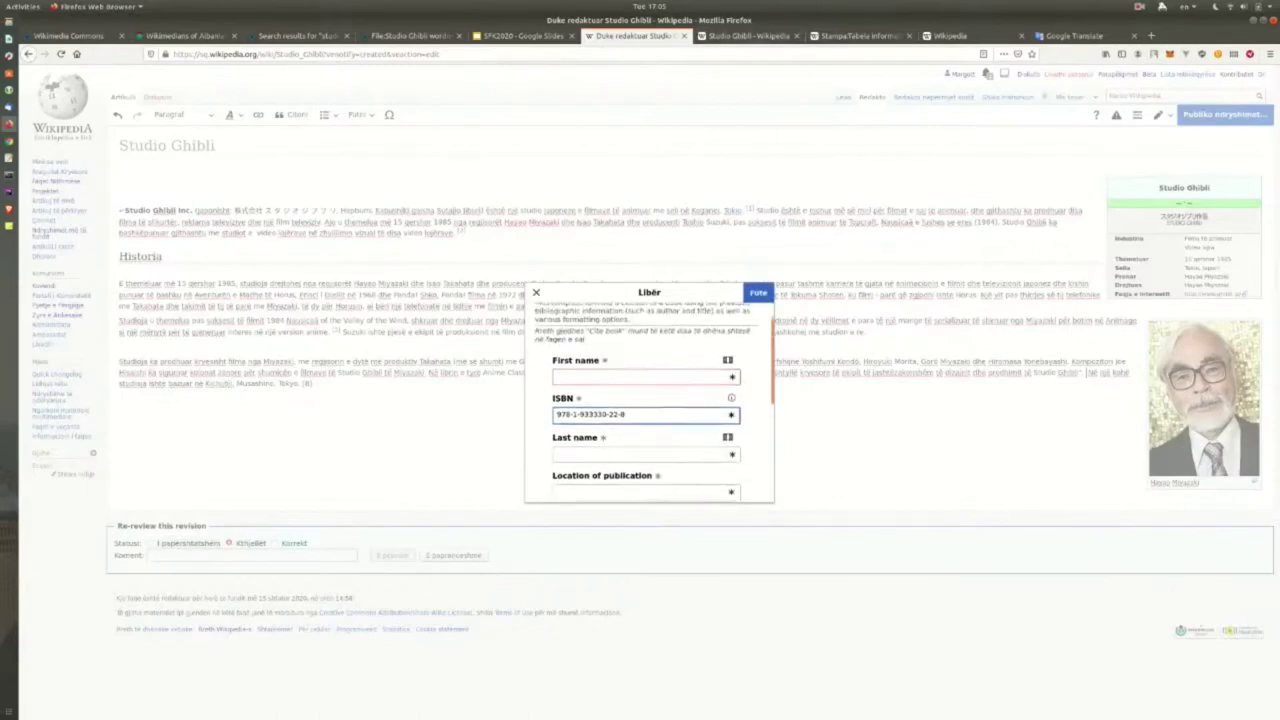
pyautogui.hotkey('ctrl', 'Tab')
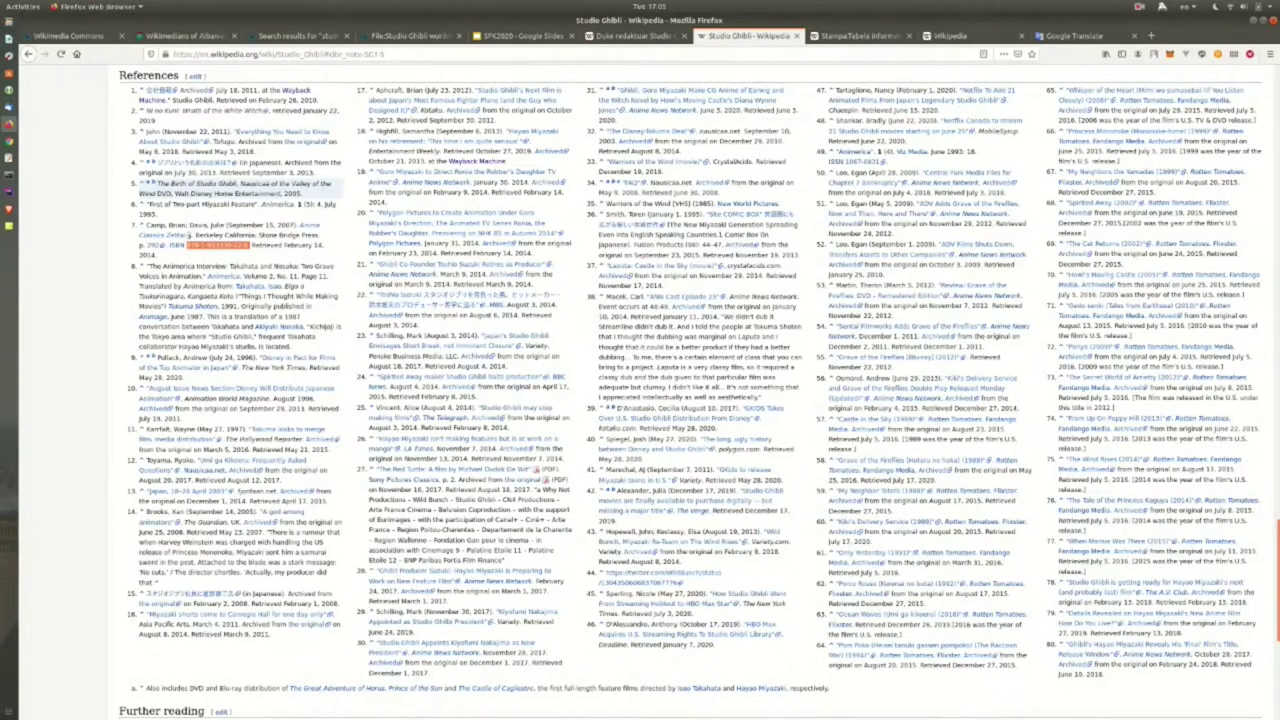
pyautogui.moveTo(146, 226); pyautogui.dragTo(188, 227)
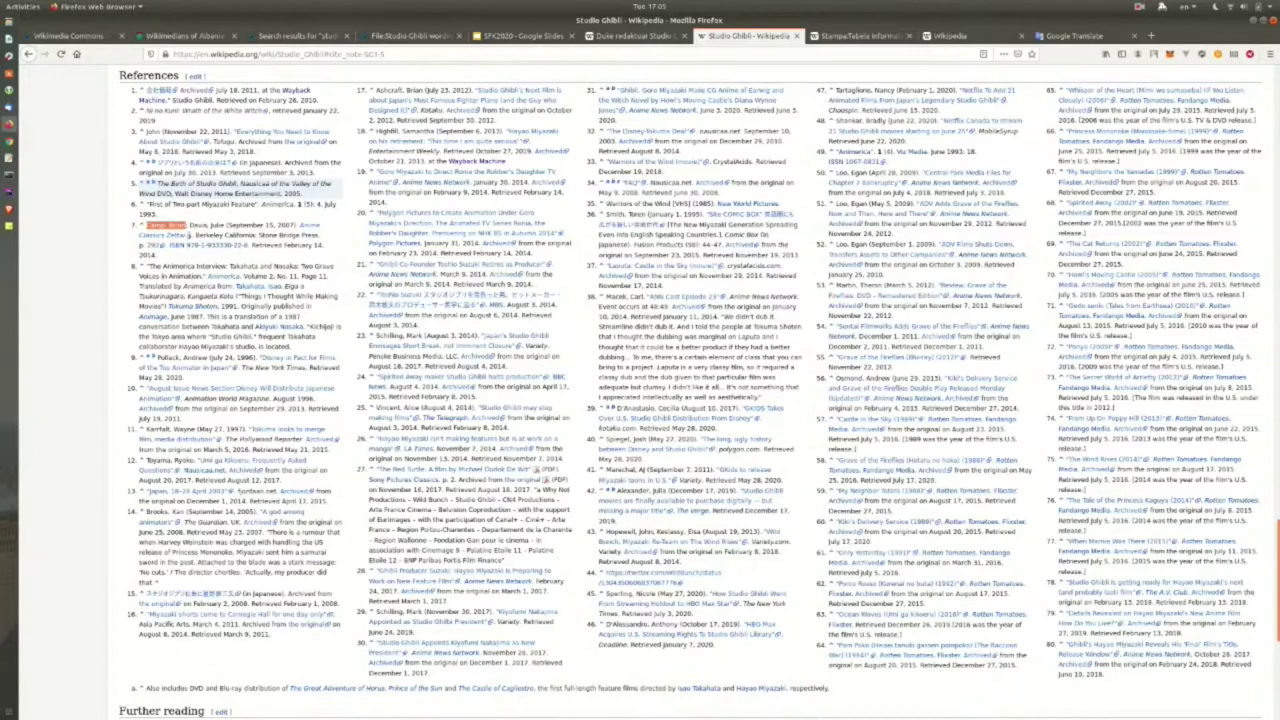
pyautogui.click(634, 36)
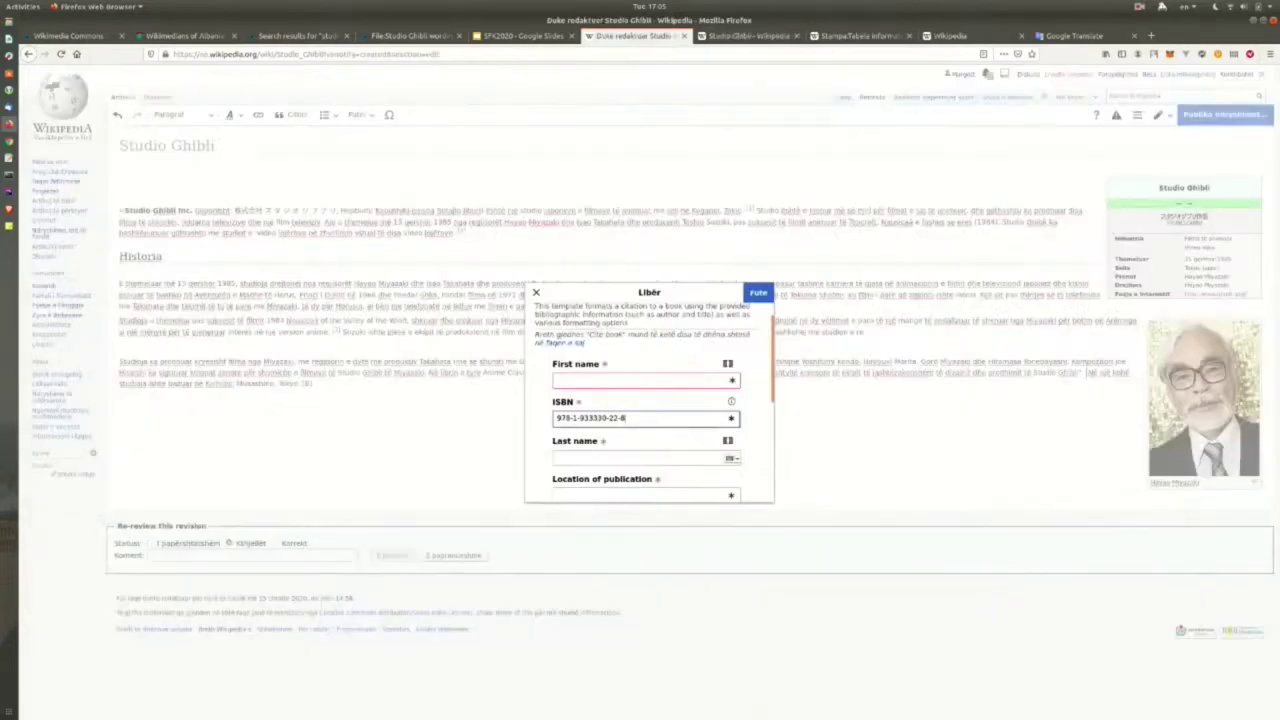
pyautogui.click(645, 380)
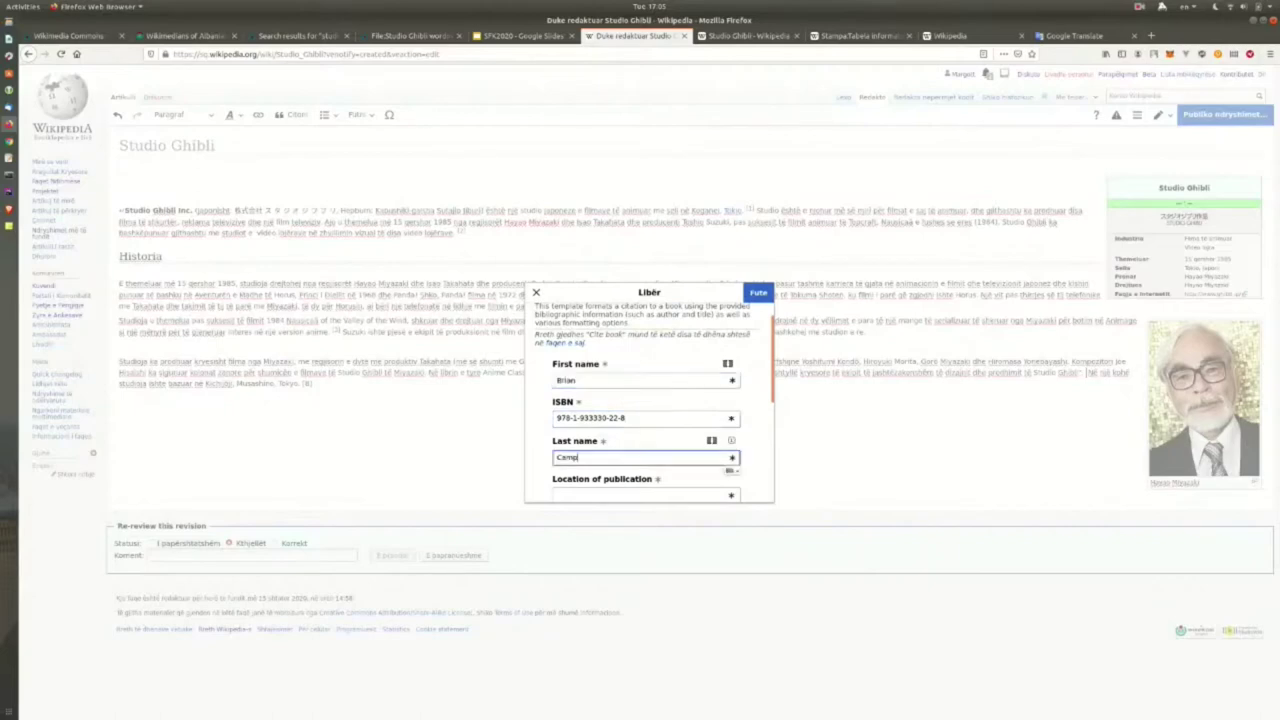
# Set the book citation's location of publication to "Berkeley California", taken from the English article's reference 7.
pyautogui.scroll(-2, 649, 400)
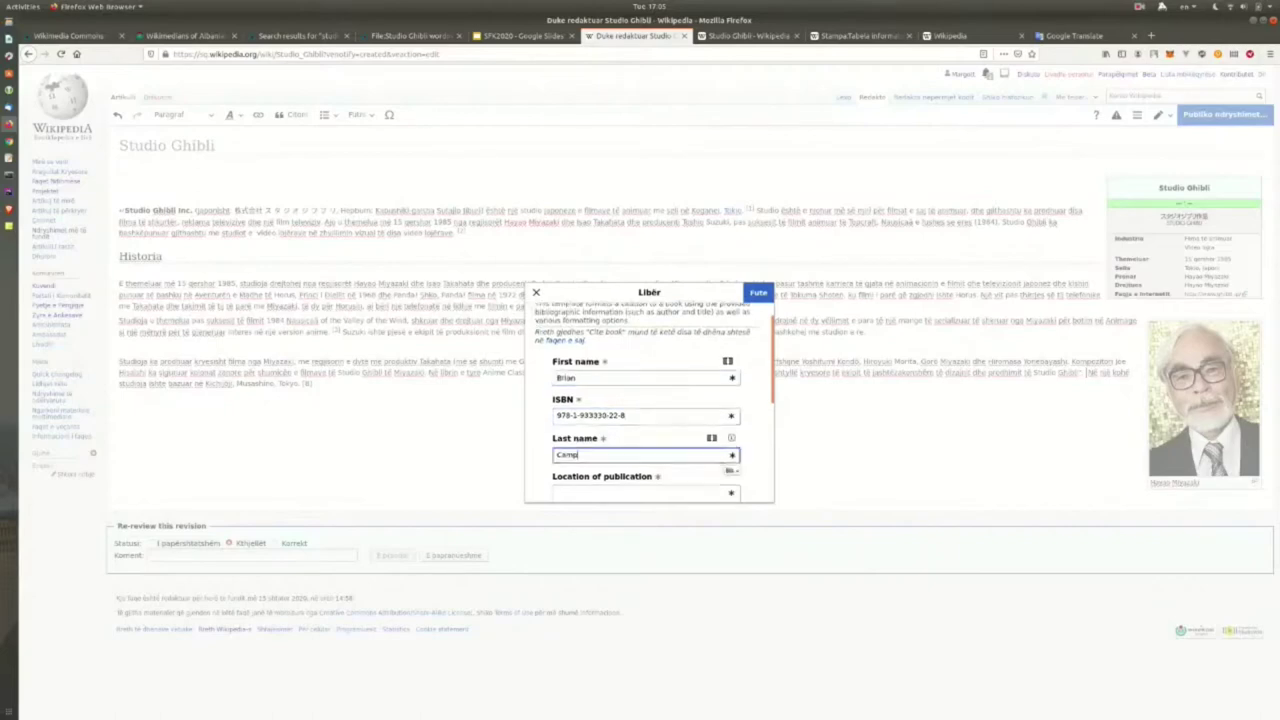
pyautogui.click(645, 419)
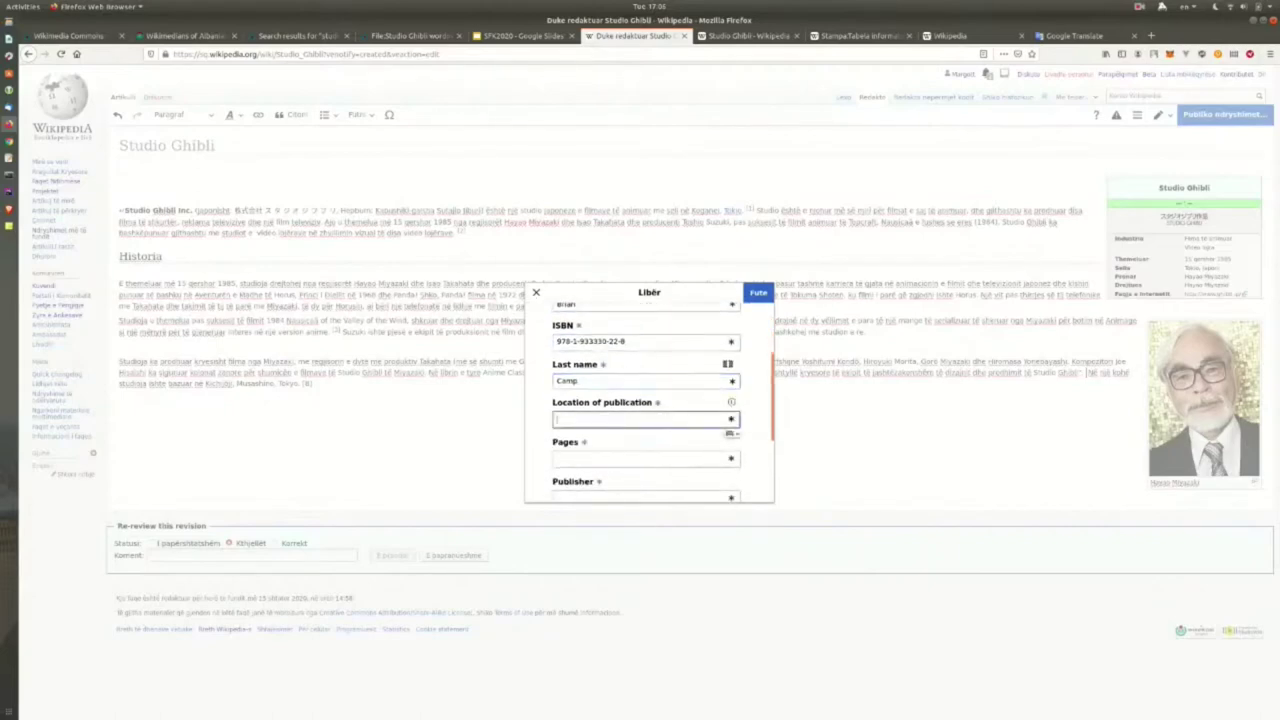
pyautogui.click(745, 35)
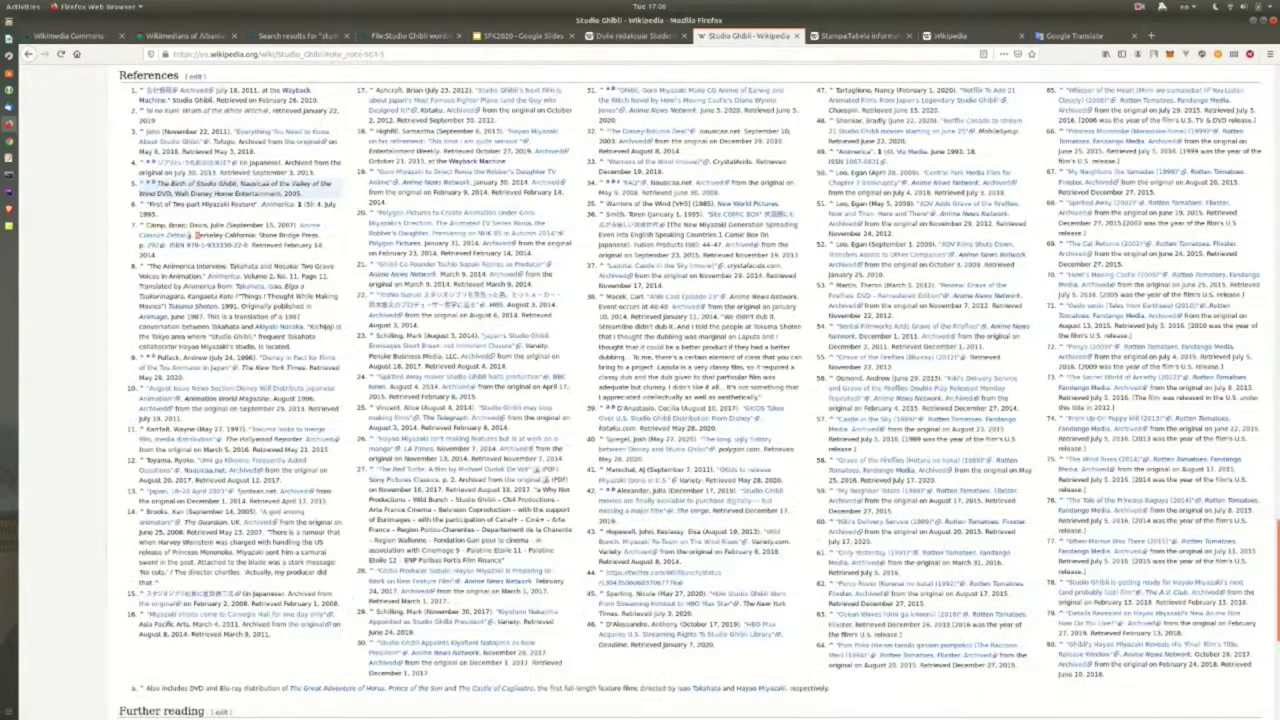
pyautogui.moveTo(197, 234); pyautogui.dragTo(256, 235)
pyautogui.hotkey('ctrl', 'c')
pyautogui.click(630, 35)
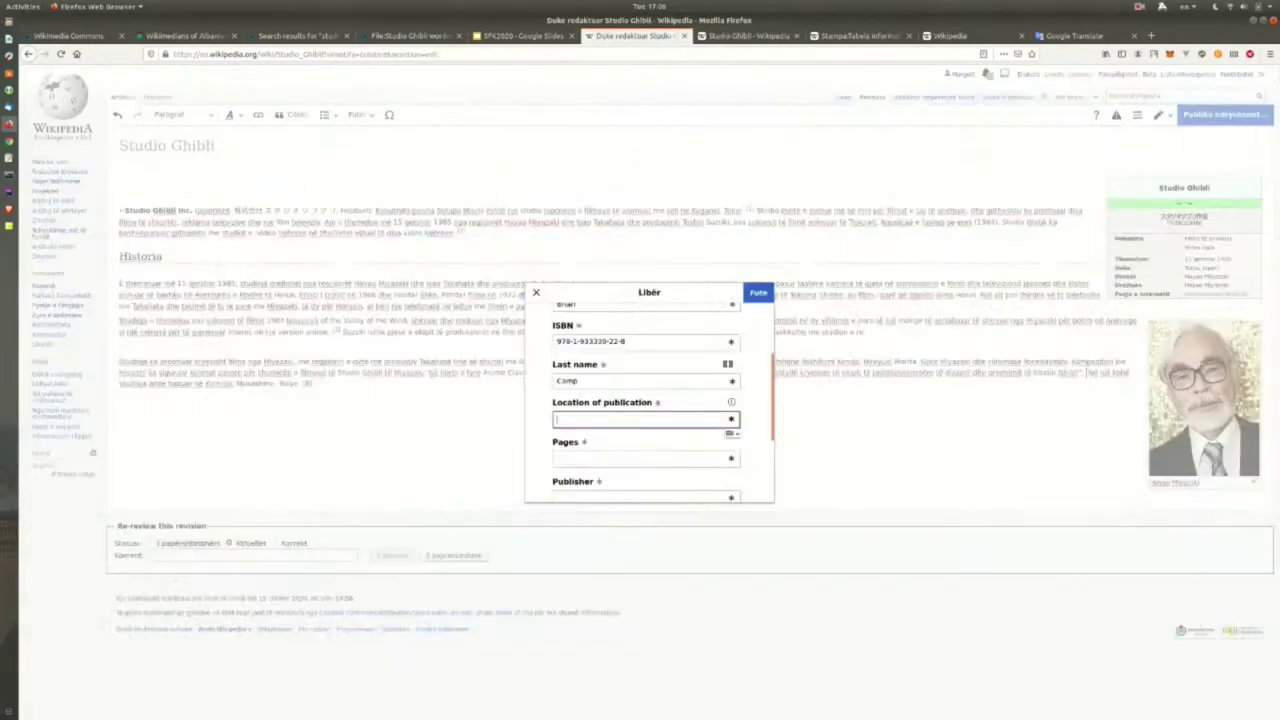
pyautogui.hotkey('ctrl', 'v')
pyautogui.scroll(-1, 649, 400)
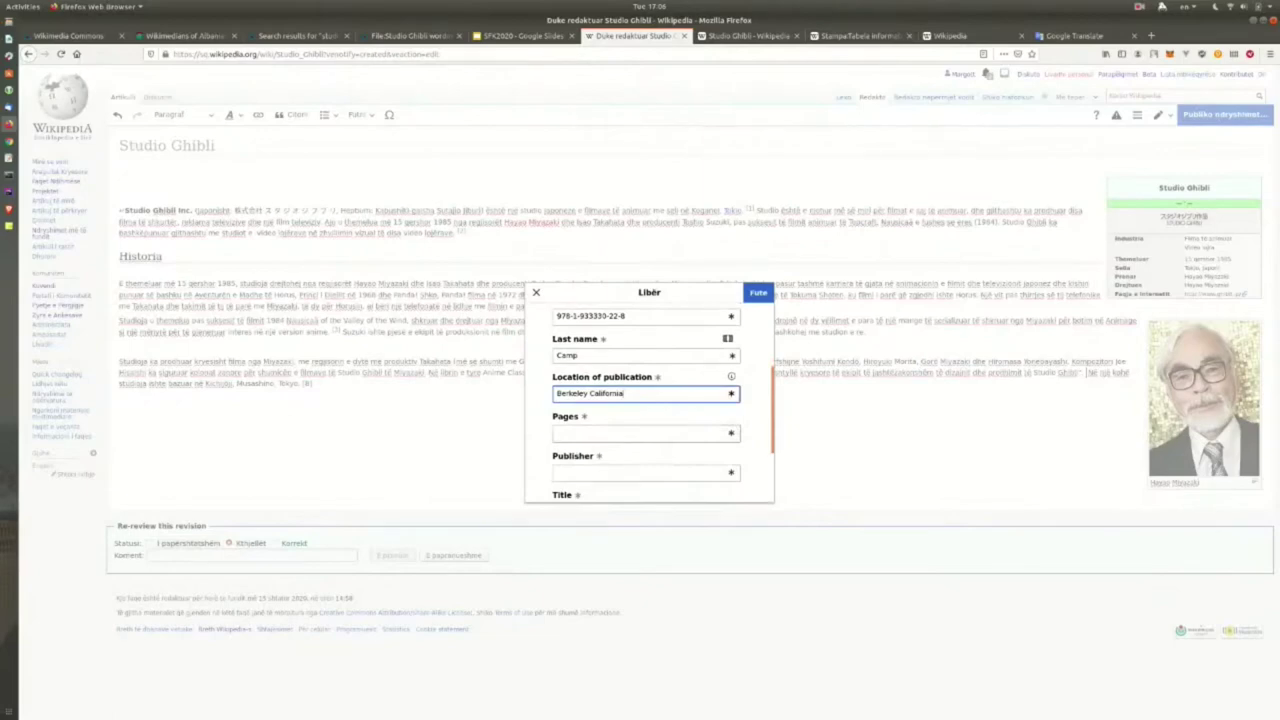
# Set the book citation's publisher to "Stone Bridge Press" and its pages to "faqja: 292", with the English references alongside.
pyautogui.scroll(-2, 648, 400)
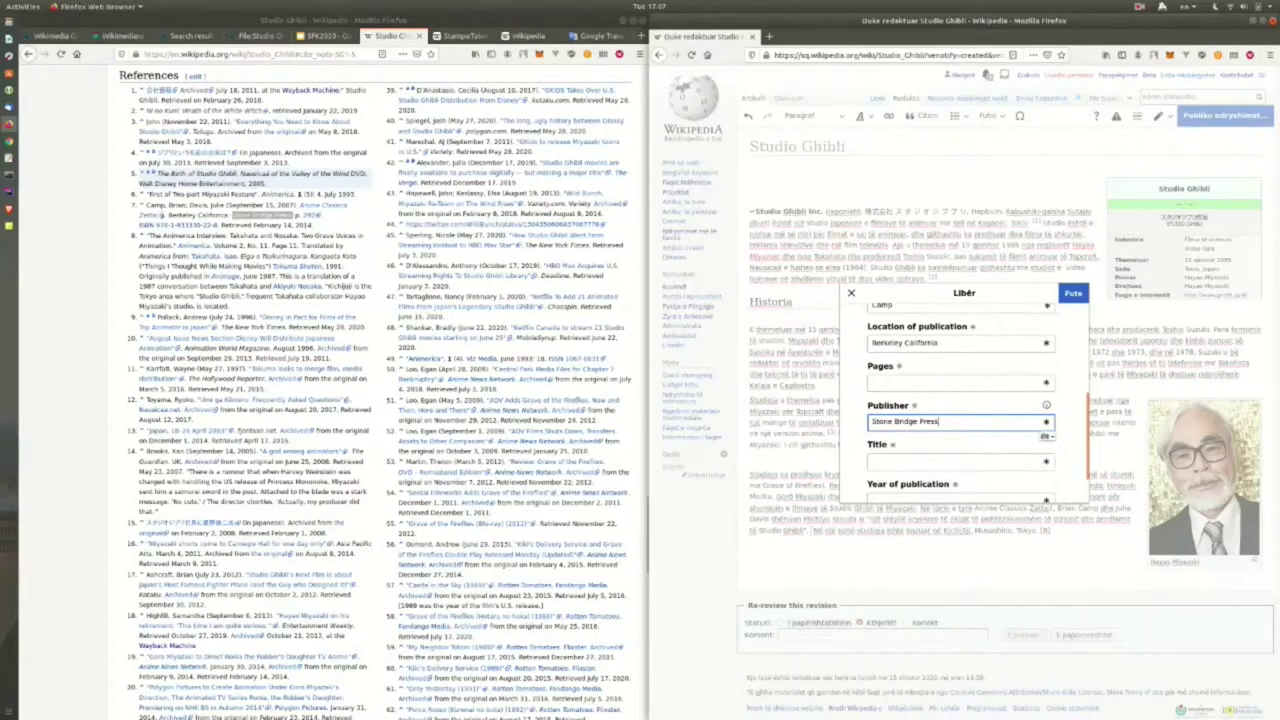
pyautogui.click(873, 382)
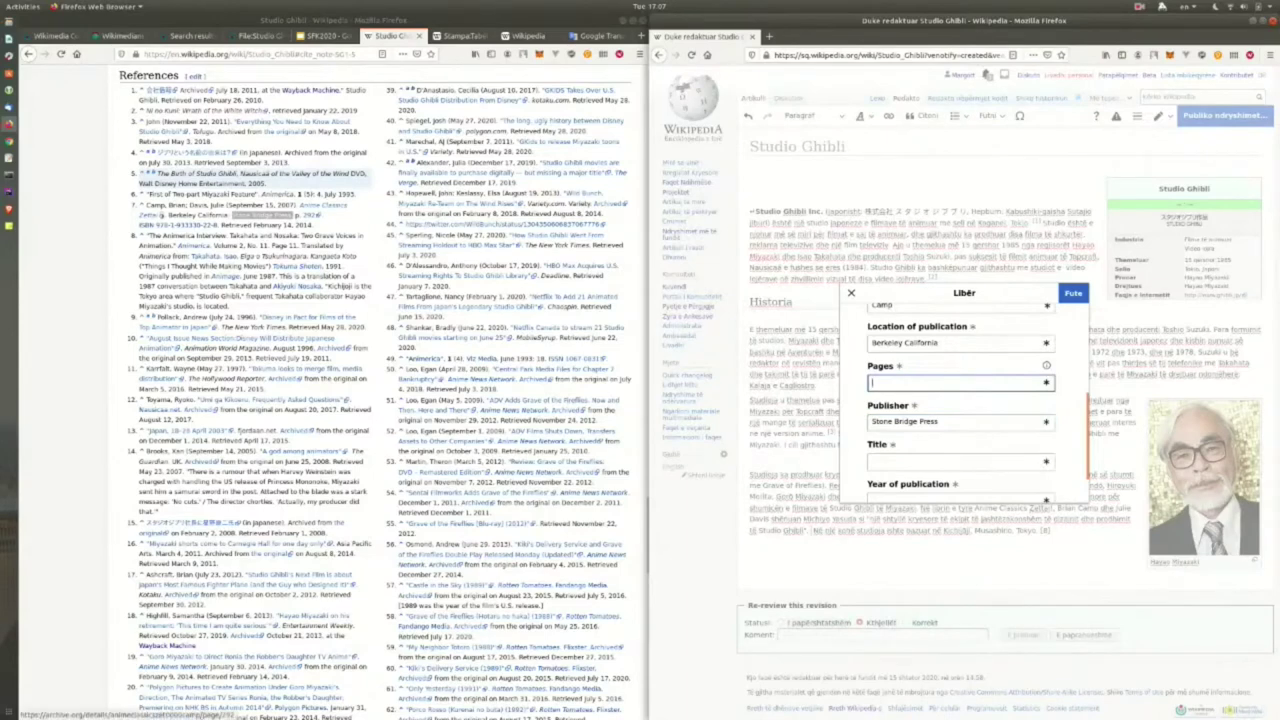
pyautogui.click(880, 382)
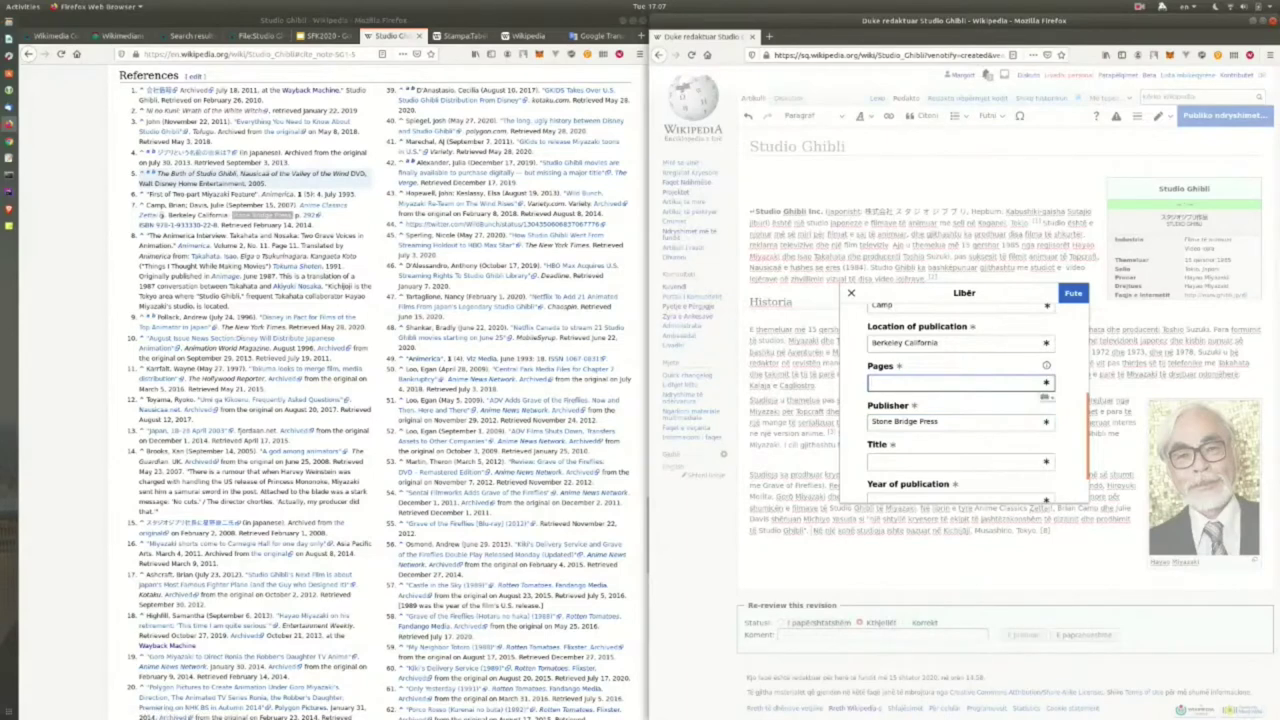
pyautogui.write('faqj')
pyautogui.write('a:')
pyautogui.write(' 2')
pyautogui.write('92')
pyautogui.scroll(-1, 963, 402)
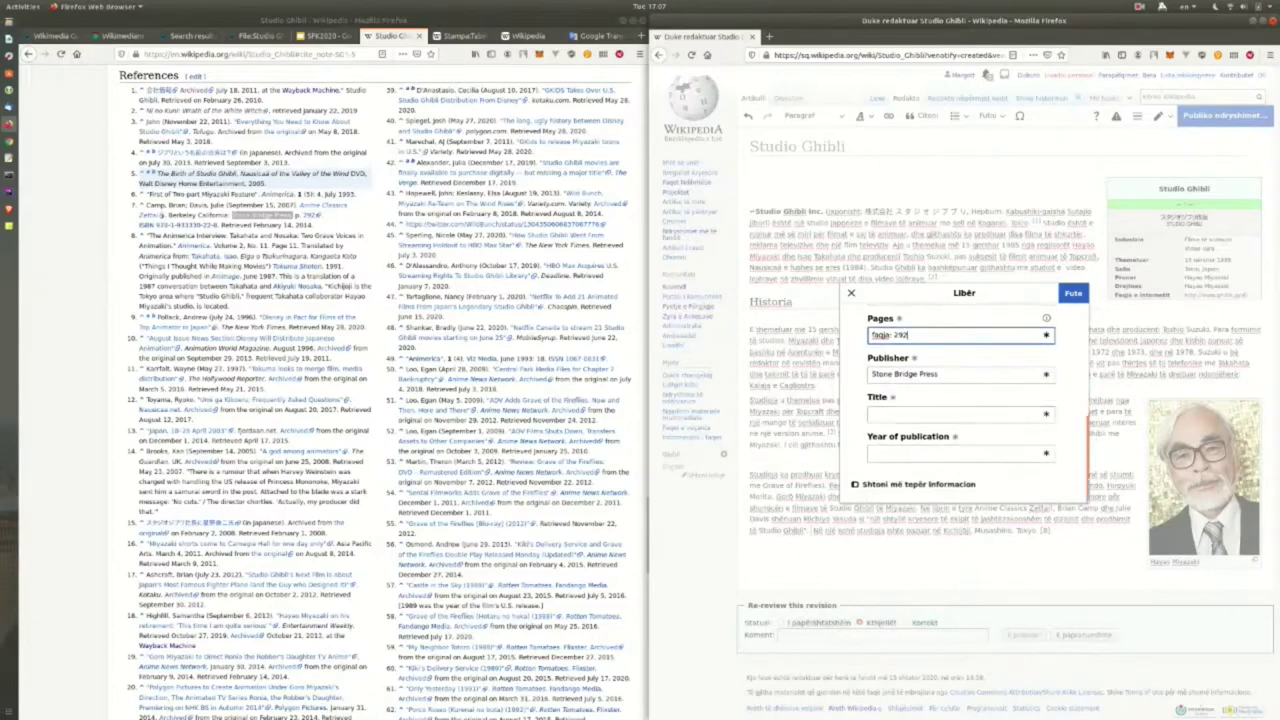
# Set the book citation's title to "Anime Classics Zettai", copied from the English reference without the exclamation mark.
pyautogui.click(298, 205)
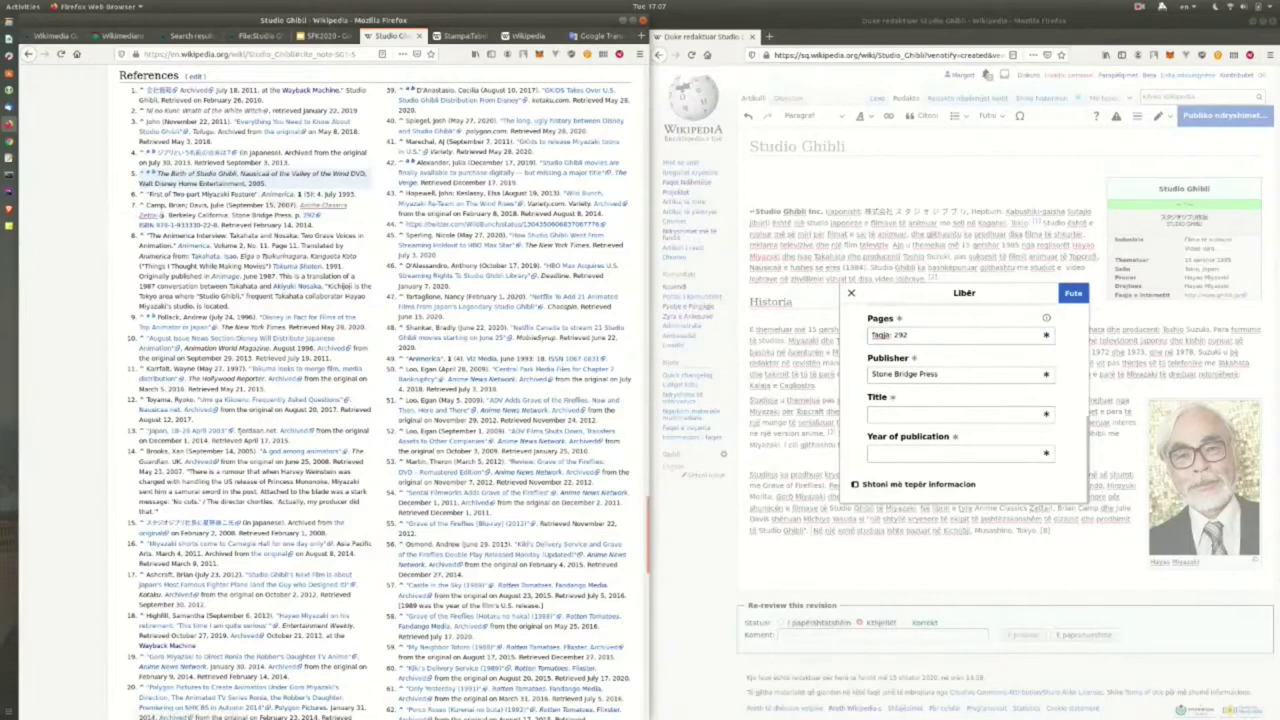
pyautogui.moveTo(163, 215); pyautogui.dragTo(300, 205)
pyautogui.hotkey('ctrl', 'c')
pyautogui.click(962, 411)
pyautogui.hotkey('ctrl', 'v')
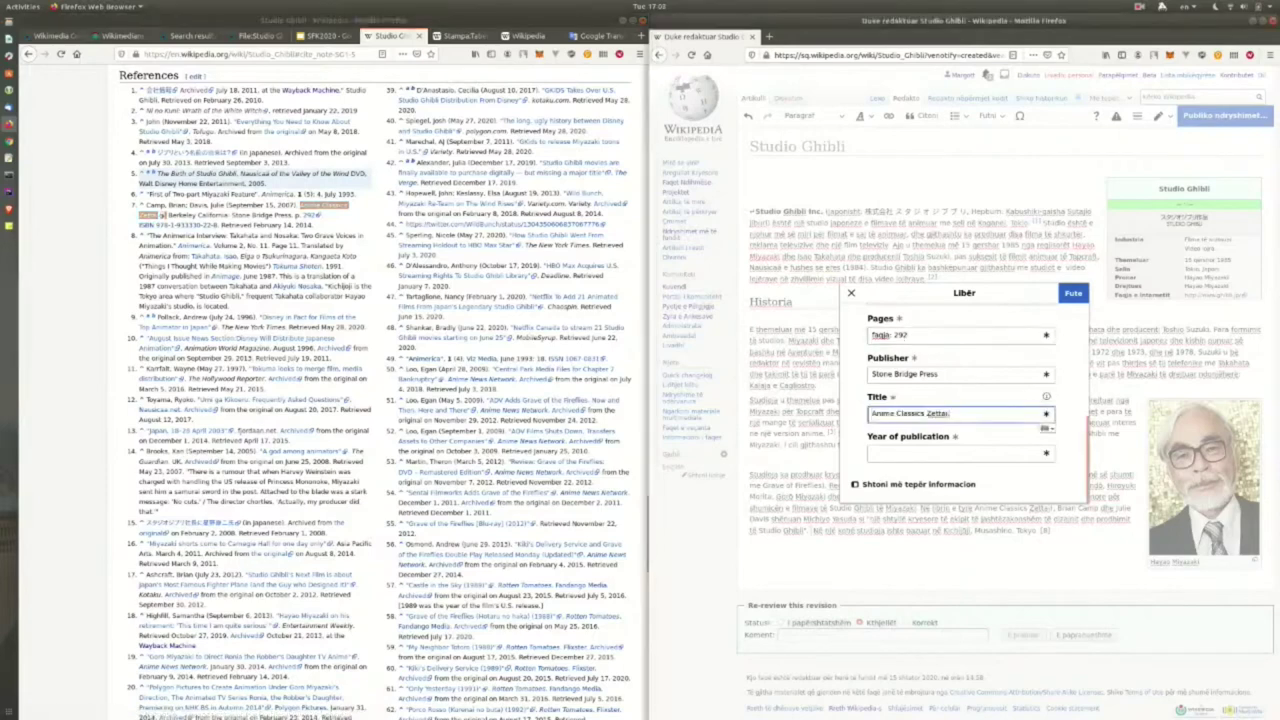
pyautogui.press('BackSpace')
# Set the year of publication to "15 shtator 2007", check the filled-in fields and insert the book citation.
pyautogui.click(872, 453)
pyautogui.write('15 shtator')
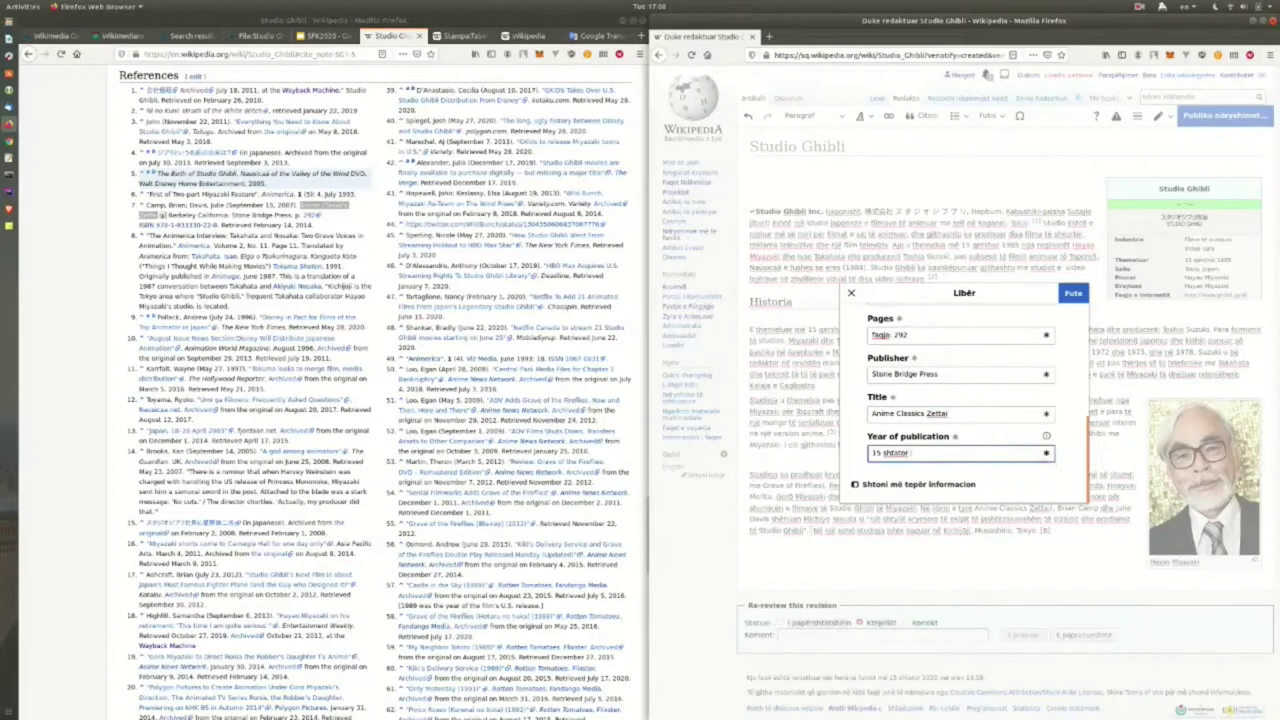
pyautogui.write(' 2007')
pyautogui.scroll(5, 1046, 462)
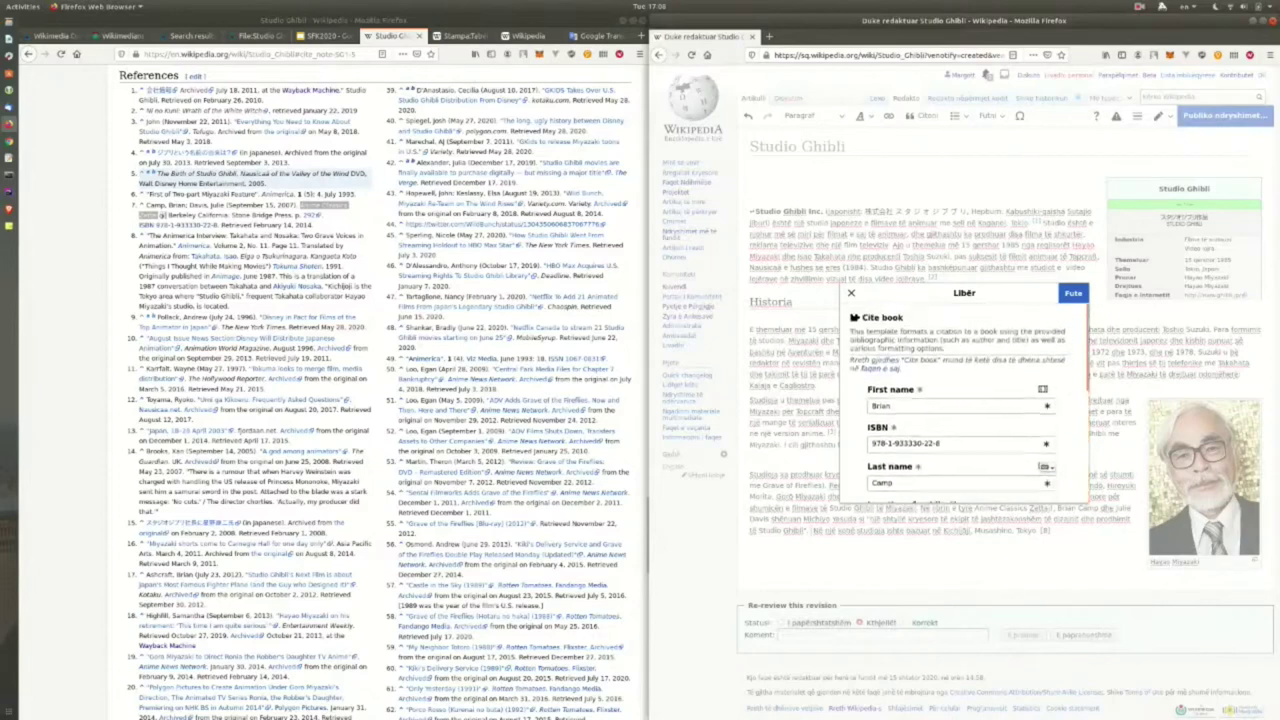
pyautogui.scroll(-3, 1046, 462)
pyautogui.scroll(-1, 960, 400)
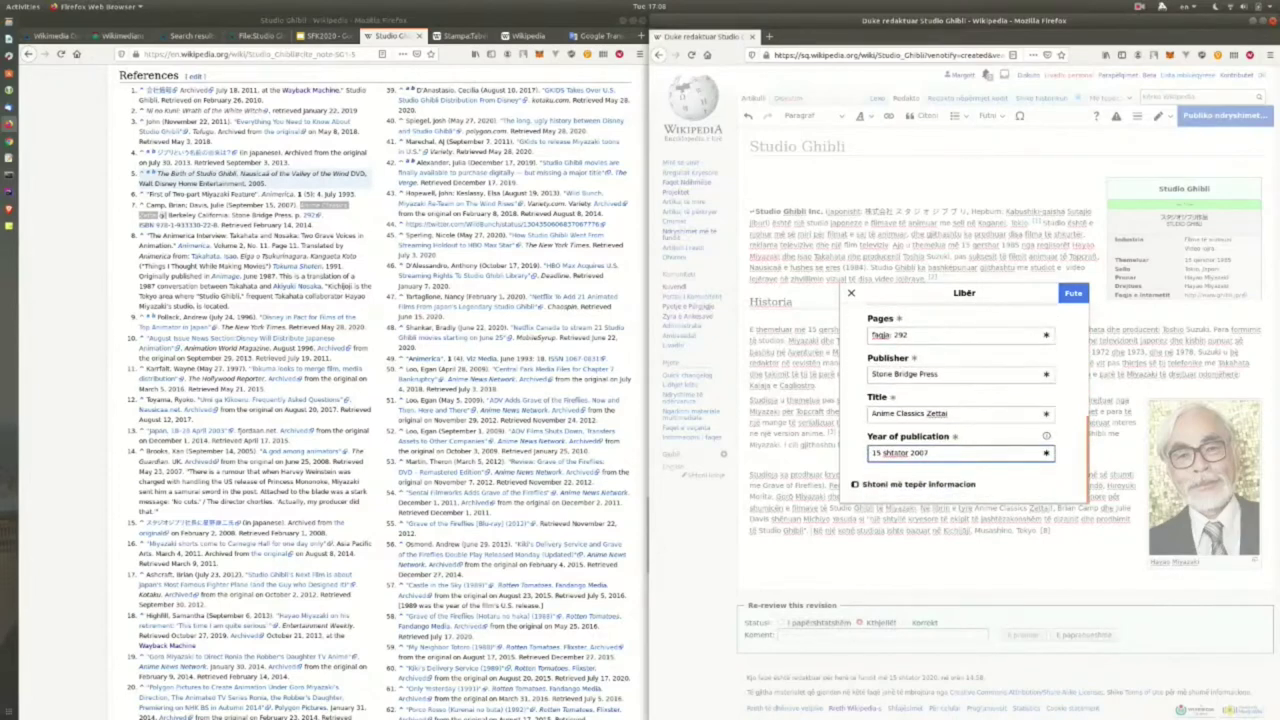
pyautogui.click(1072, 292)
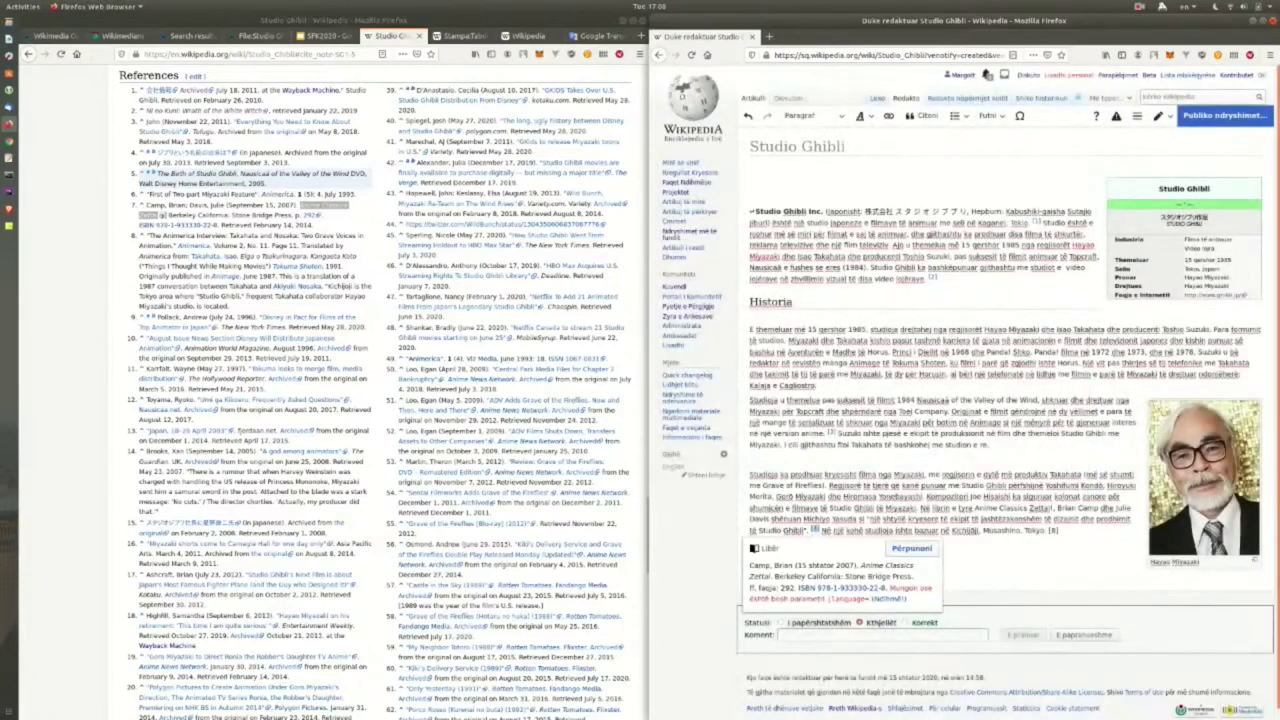
# Remove the plain-text reference marker [8] after "Musashino, Tokyo" in the last Historia paragraph.
pyautogui.click(994, 497)
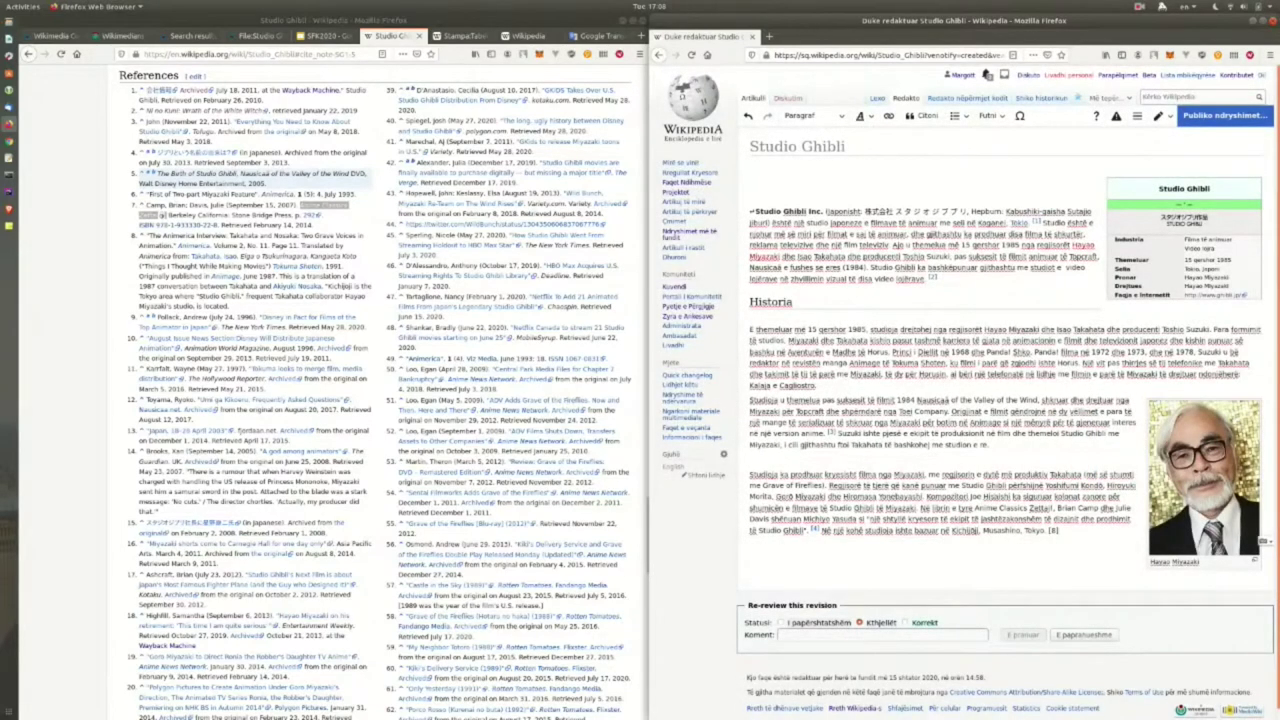
pyautogui.press('BackSpace')
pyautogui.press('BackSpace')
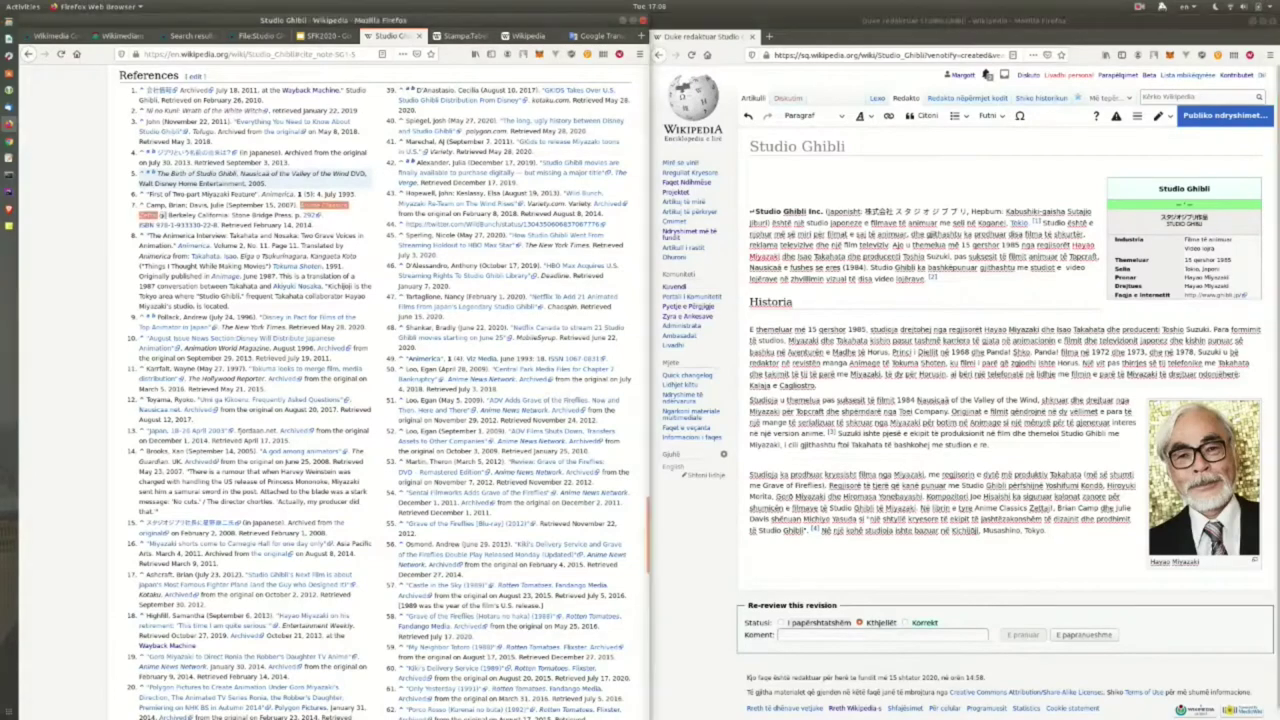
# Review the English article's introduction, contents, Name and History sections for material not yet covered in the Albanian article.
pyautogui.press('Home')
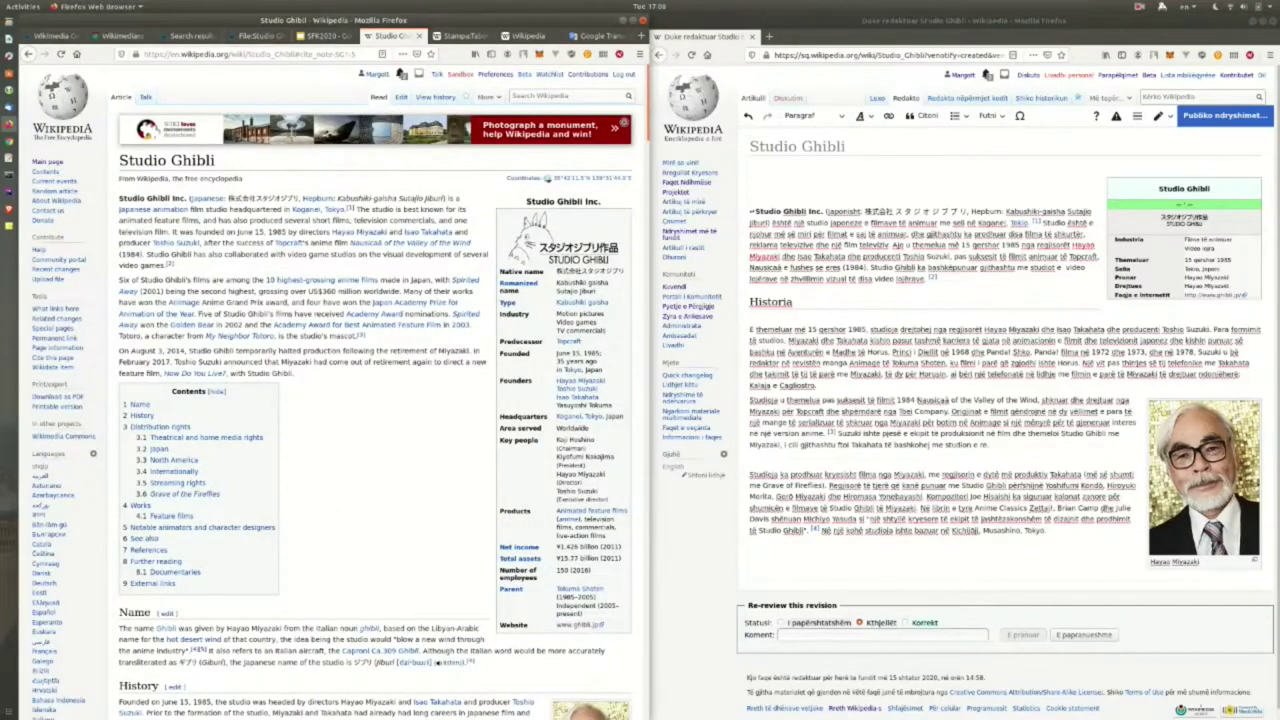
pyautogui.scroll(-1, 436, 662)
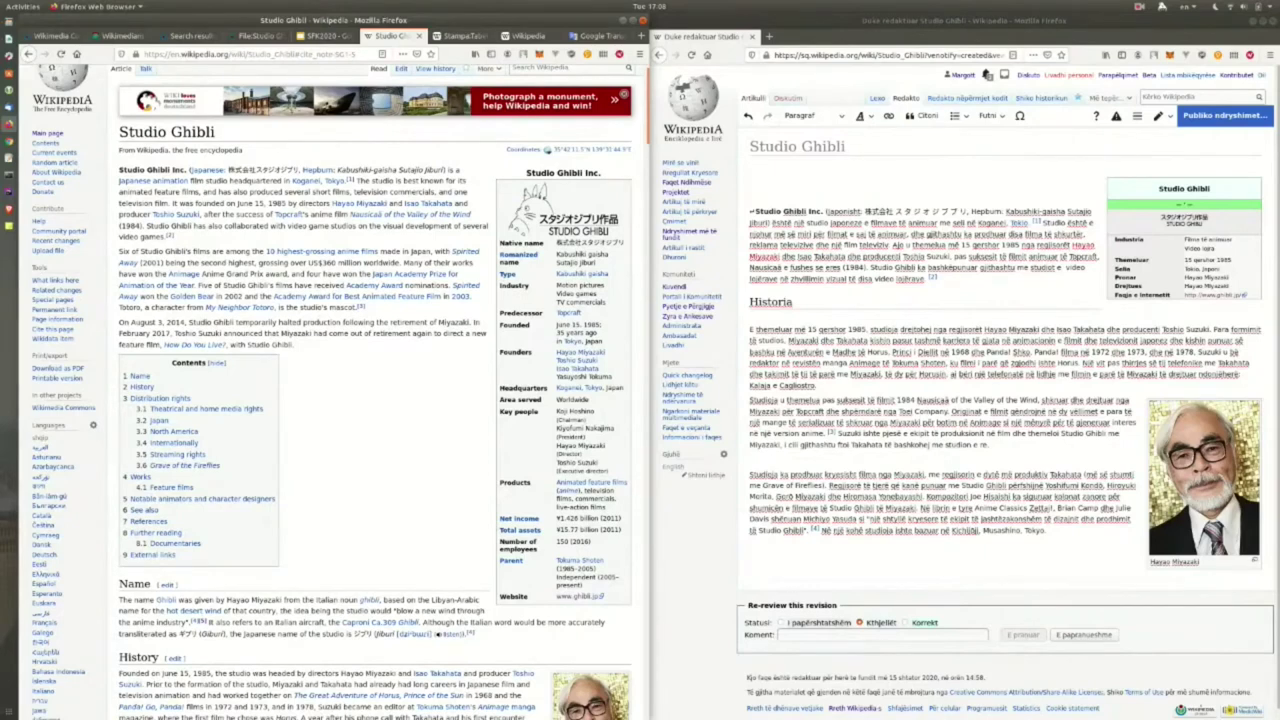
pyautogui.scroll(-3, 436, 634)
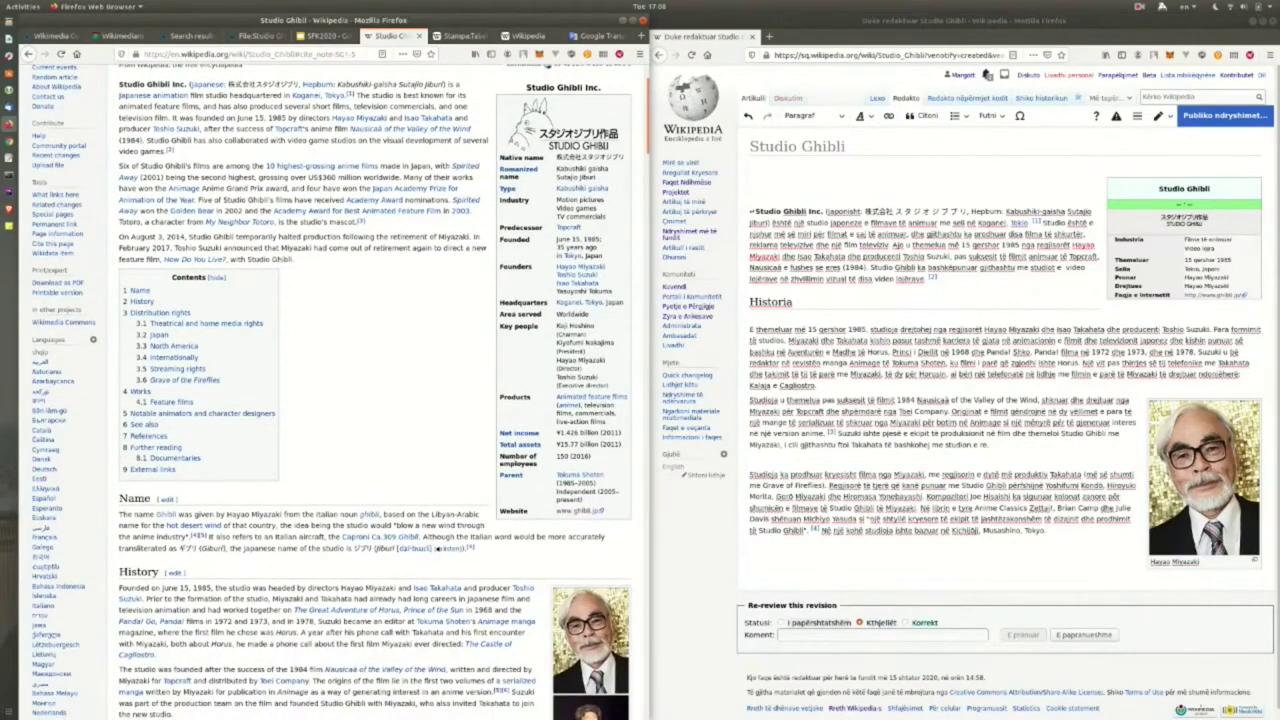
pyautogui.scroll(-5, 375, 400)
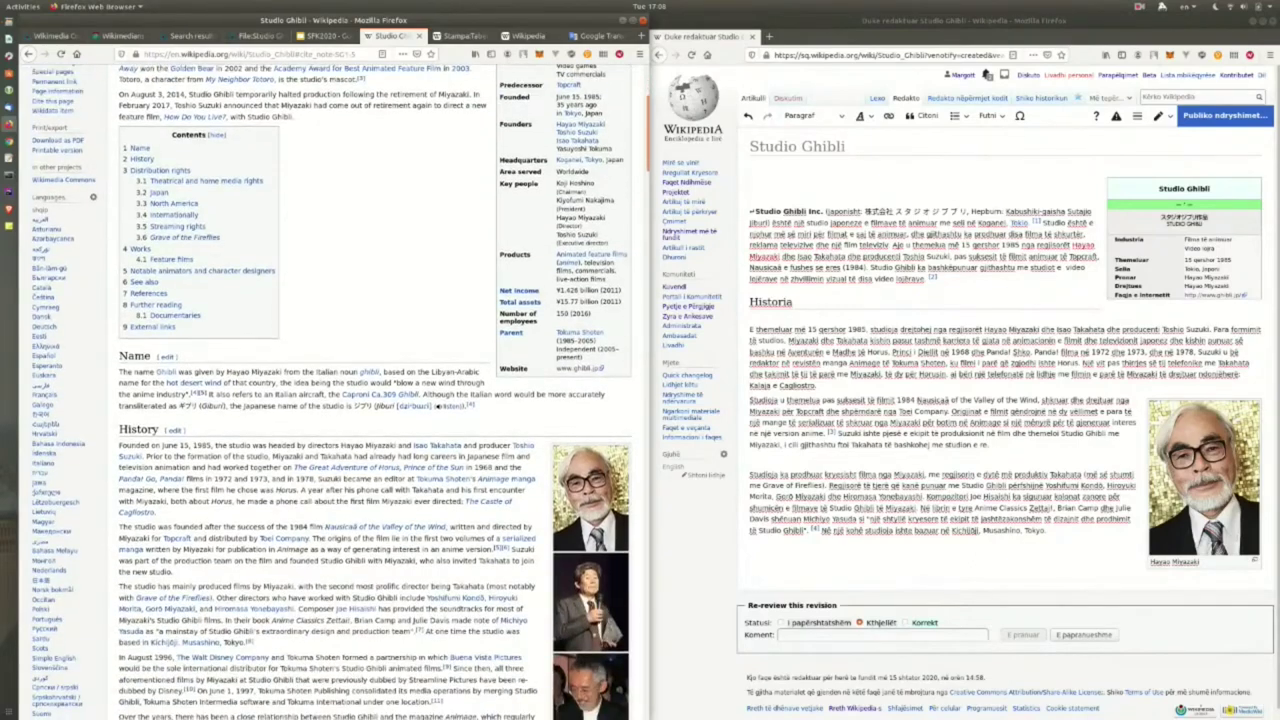
pyautogui.moveTo(476, 405); pyautogui.dragTo(119, 371)
pyautogui.click(119, 371)
pyautogui.scroll(3, 119, 371)
pyautogui.scroll(4, 437, 484)
pyautogui.moveTo(119, 224); pyautogui.dragTo(294, 316)
pyautogui.click(294, 316)
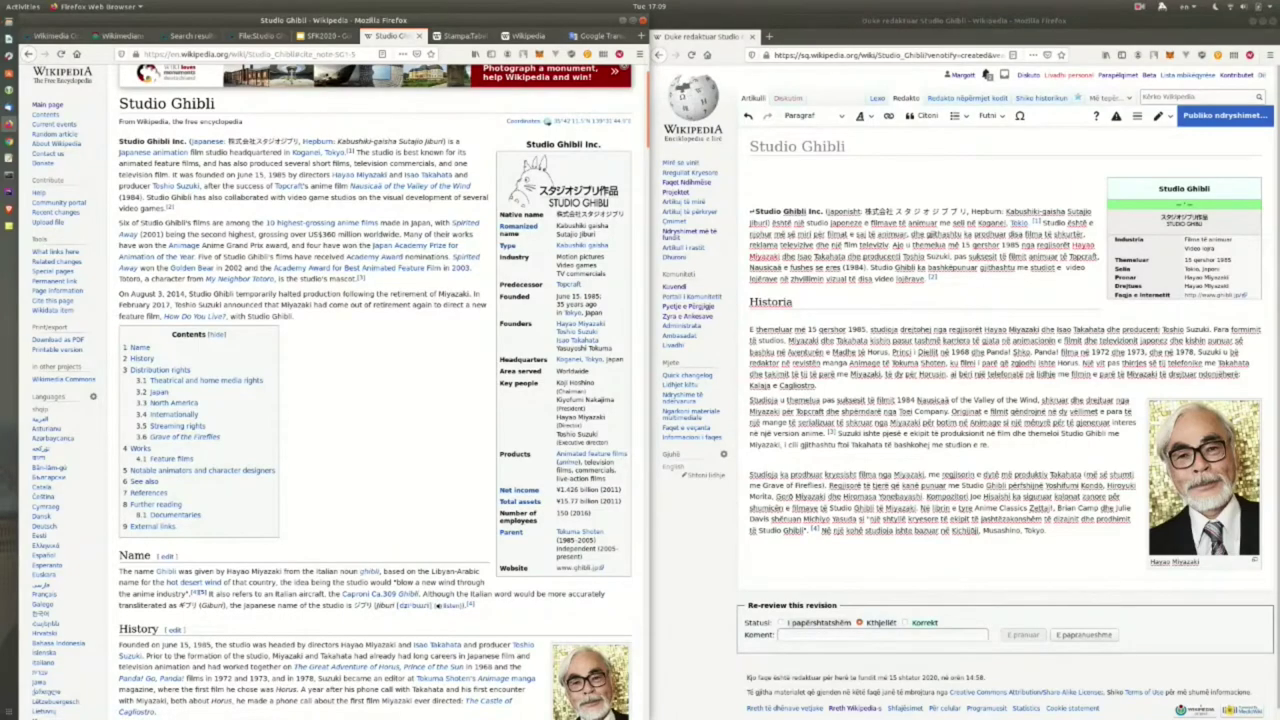
pyautogui.scroll(-8, 375, 392)
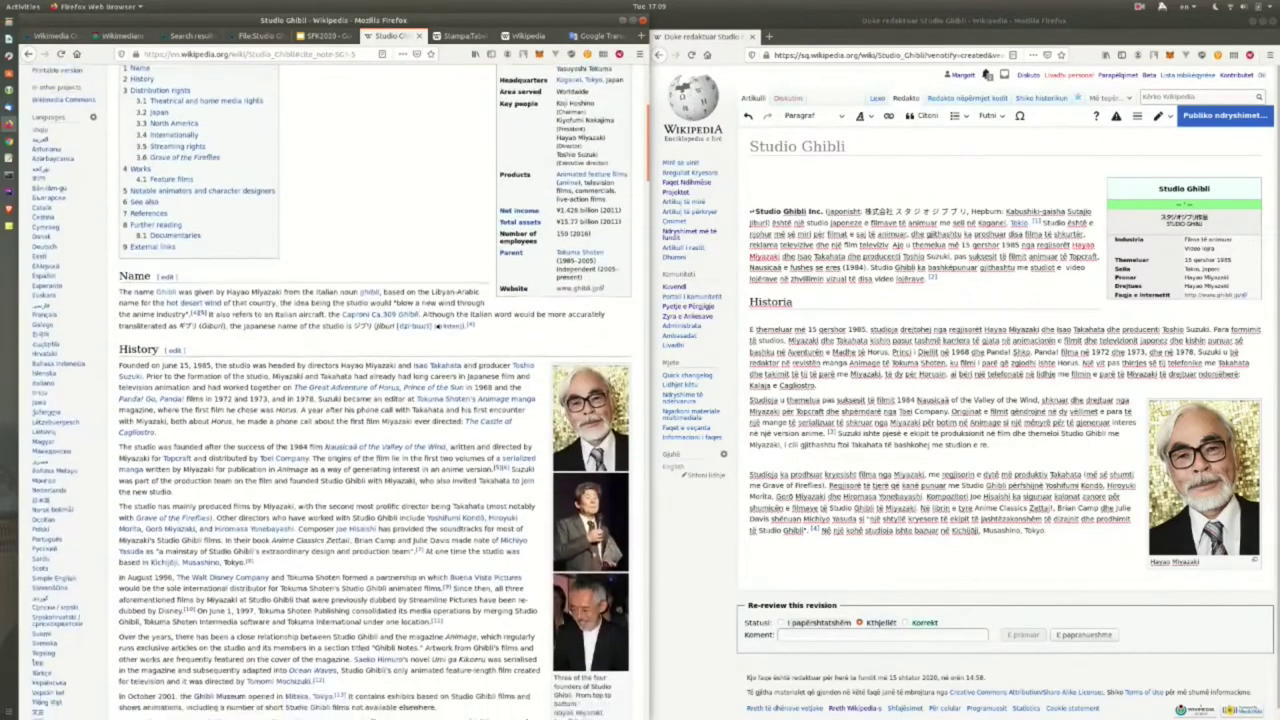
pyautogui.scroll(-10, 436, 194)
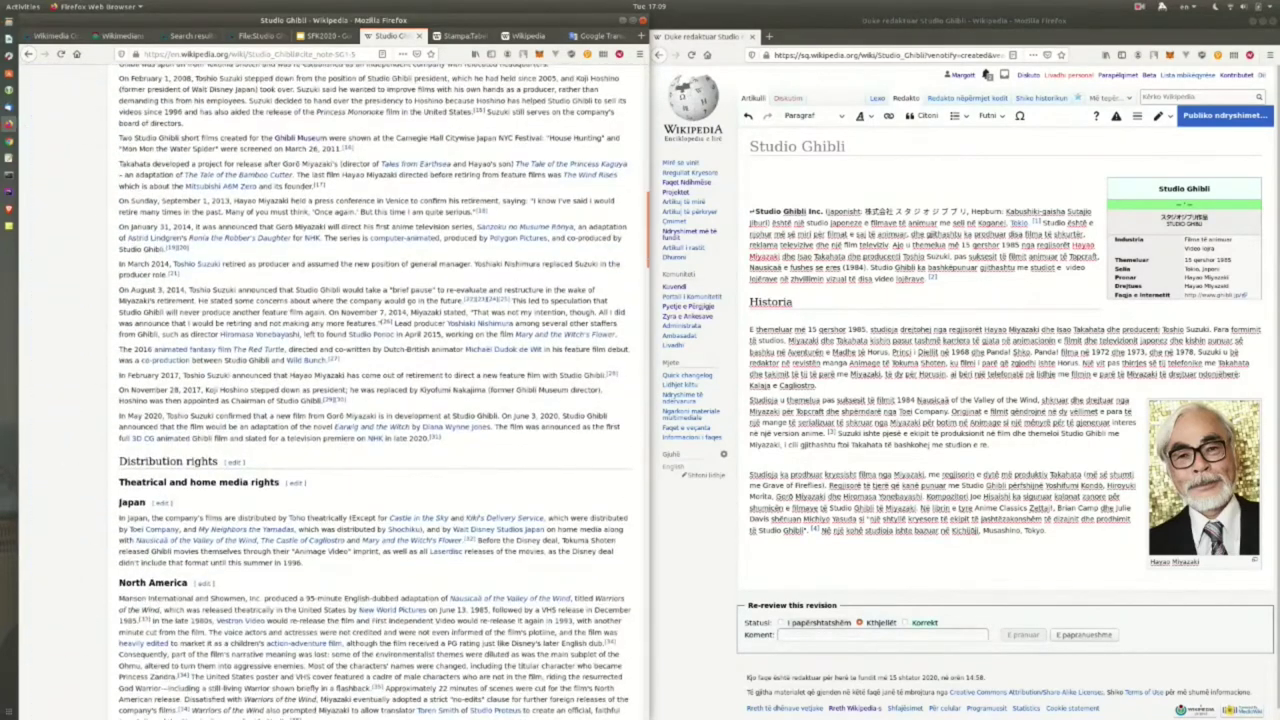
# Place the cursor after "Musashino, Tokyo." in the Albanian text and look up the English article's reference 8.
pyautogui.click(1048, 530)
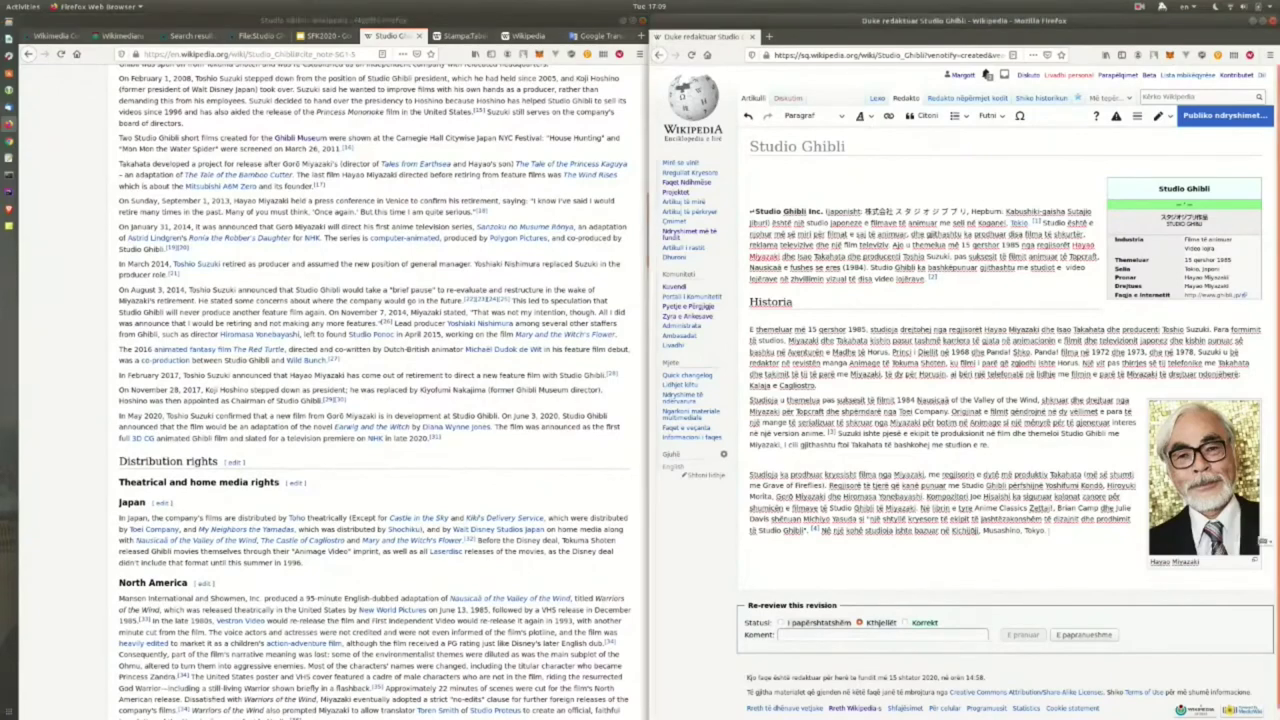
pyautogui.scroll(3, 375, 390)
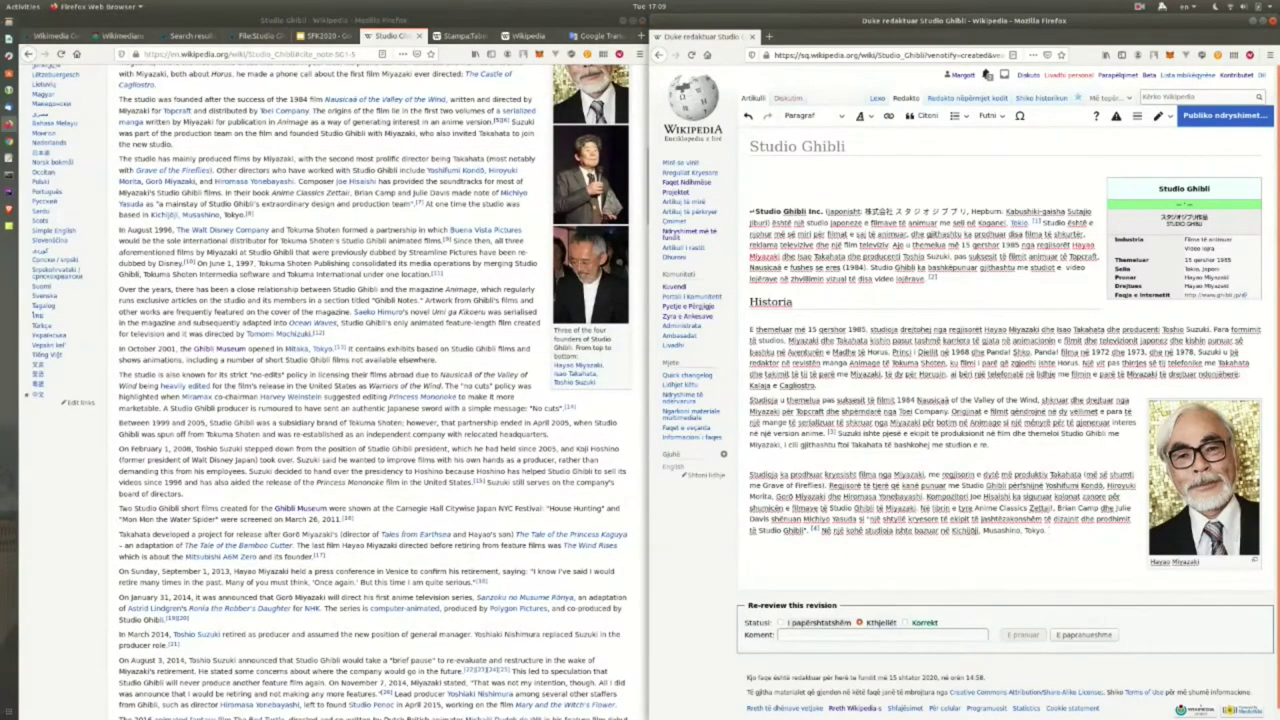
pyautogui.moveTo(250, 214)
pyautogui.click(250, 214)
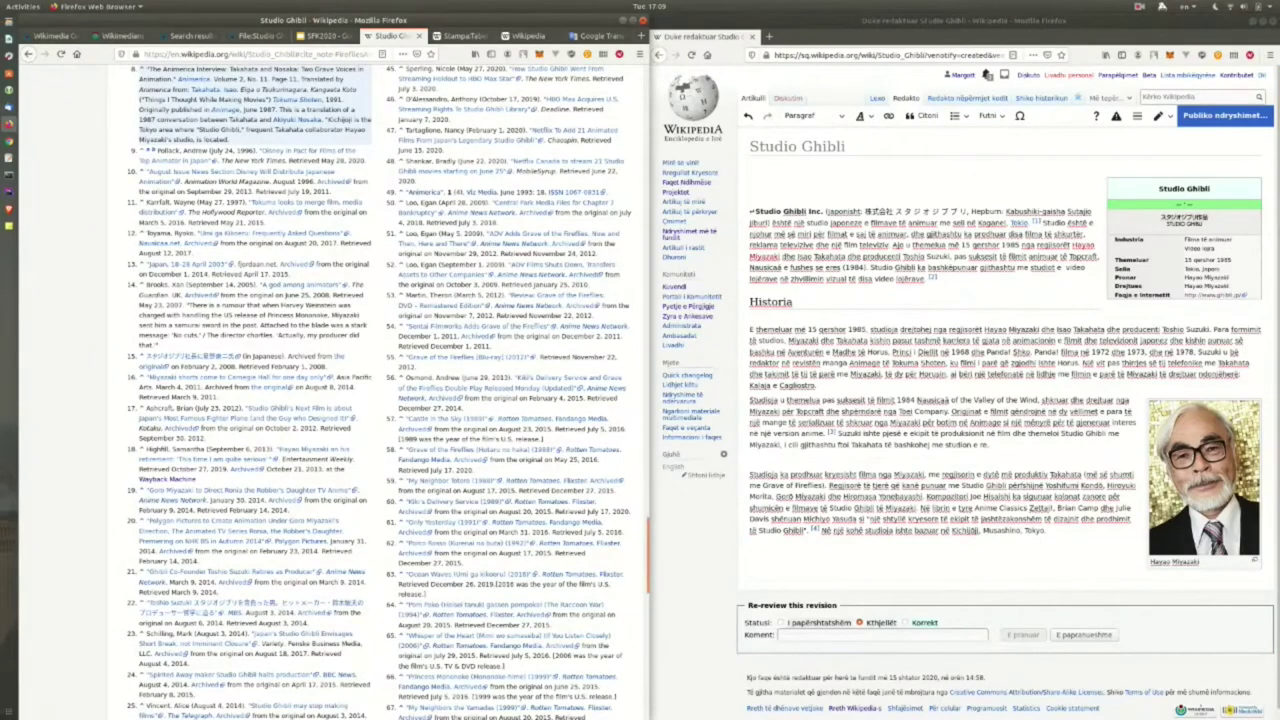
pyautogui.scroll(1, 379, 392)
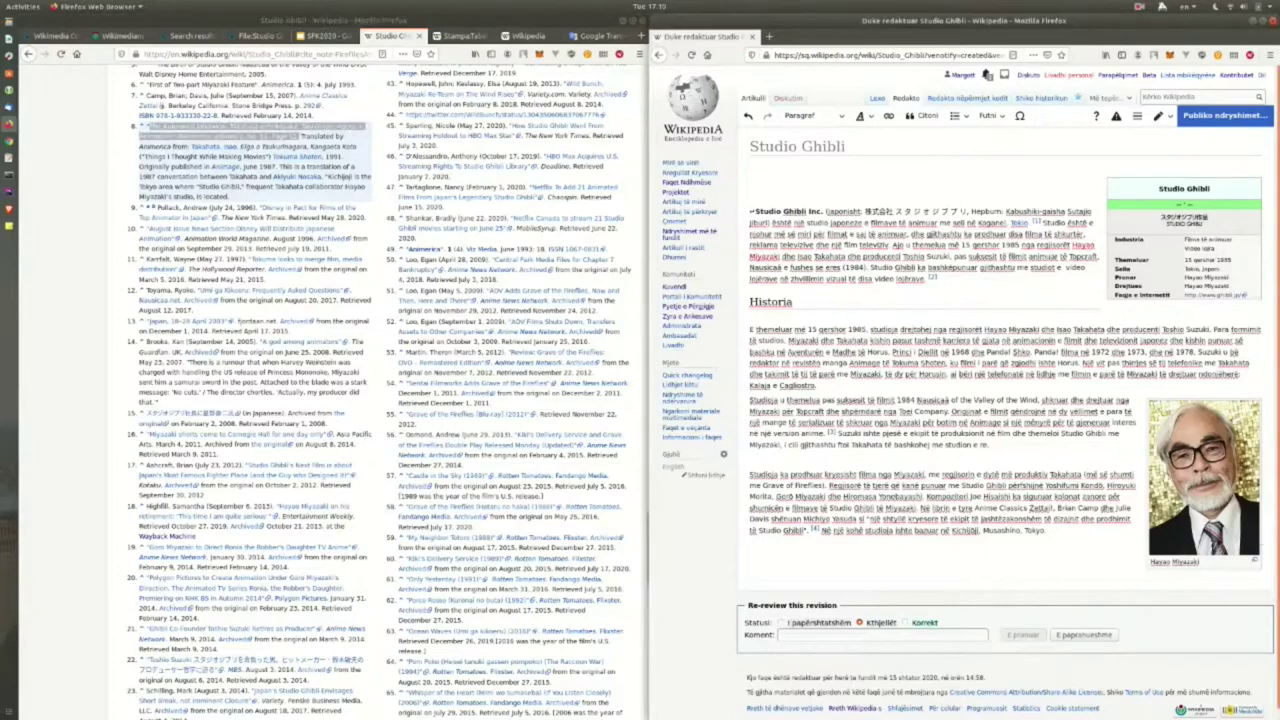
# Maximize the Albanian article's window and add a "Burimet" section heading below the Historia text.
pyautogui.press('super+Up')
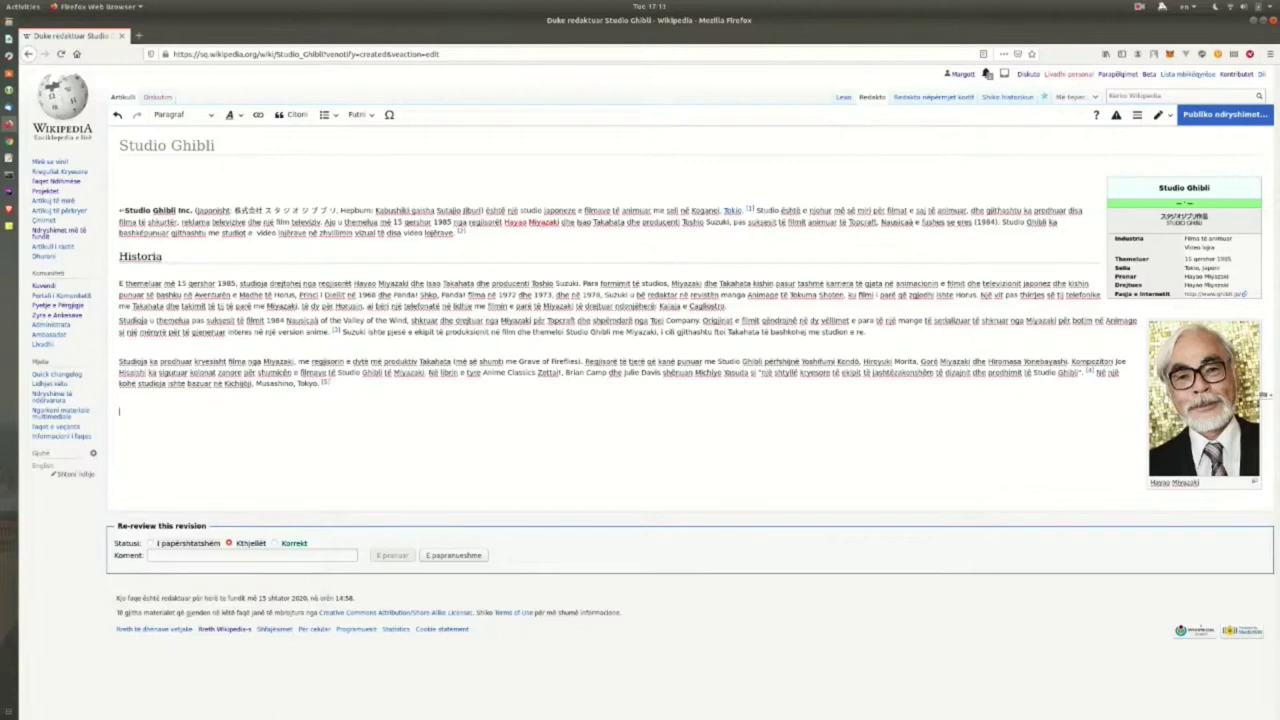
pyautogui.click(183, 114)
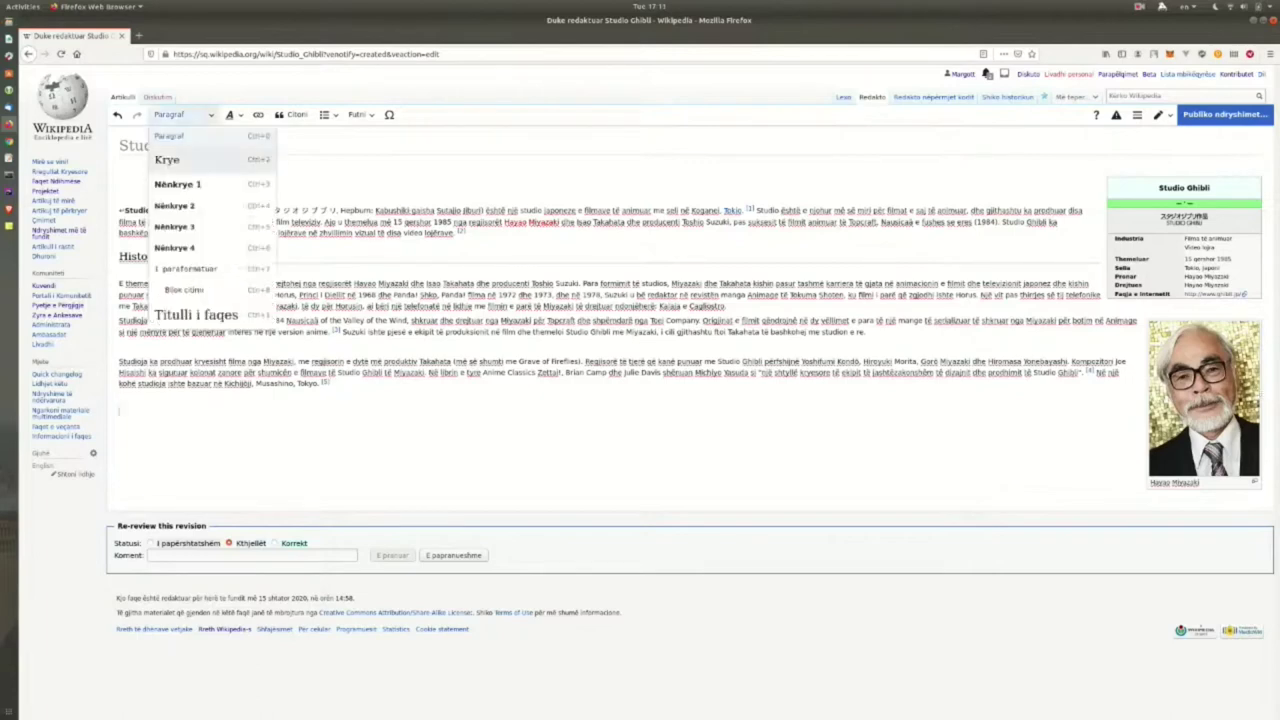
pyautogui.click(183, 160)
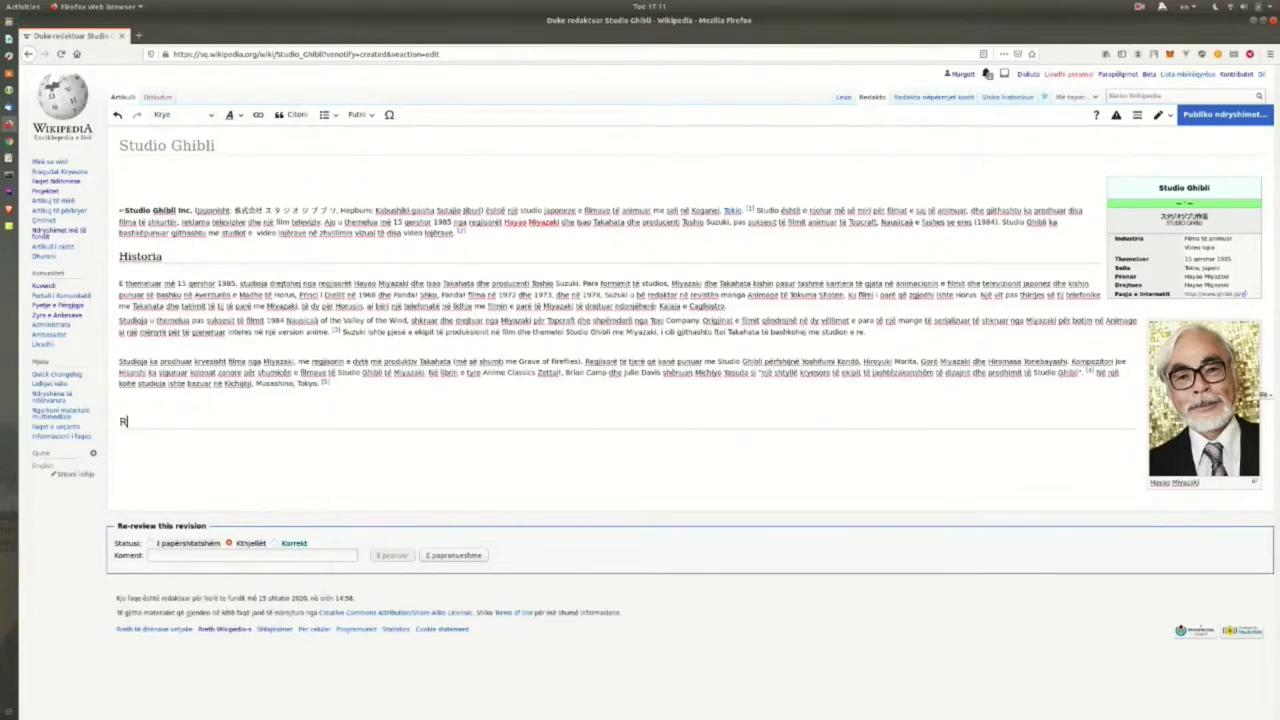
pyautogui.write('Burimet')
pyautogui.press('Return')
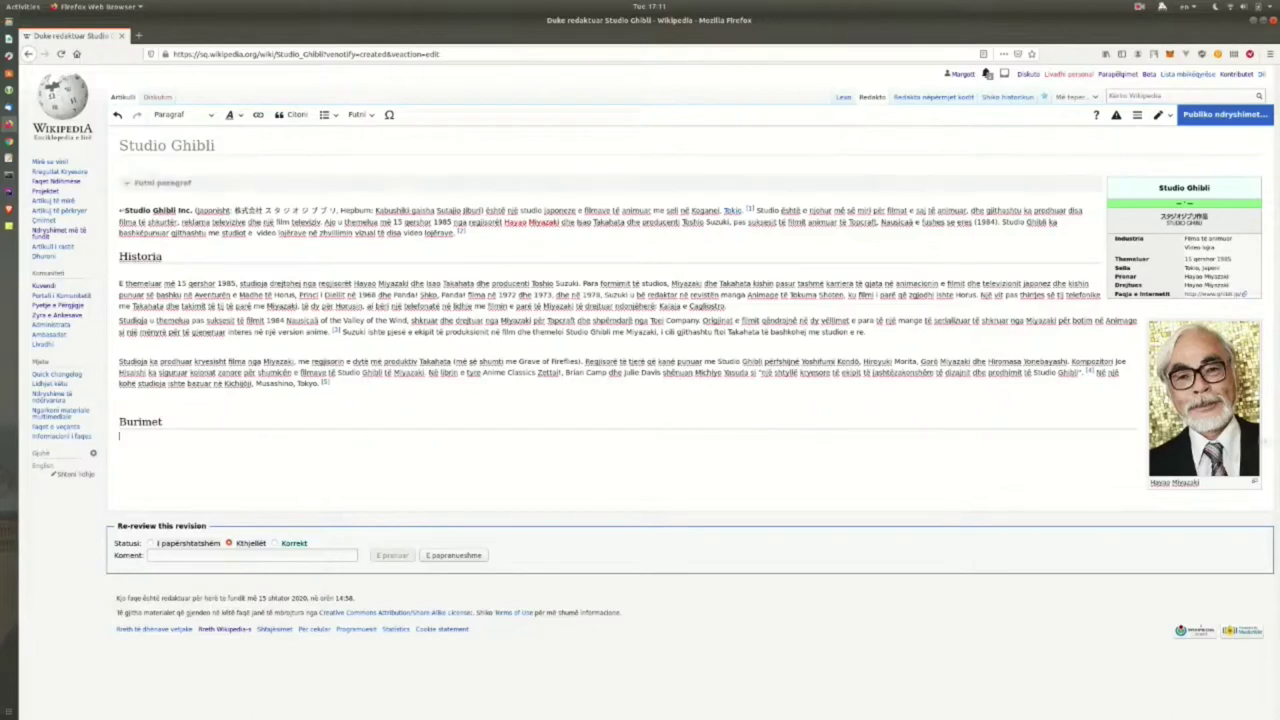
pyautogui.press('BackSpace')
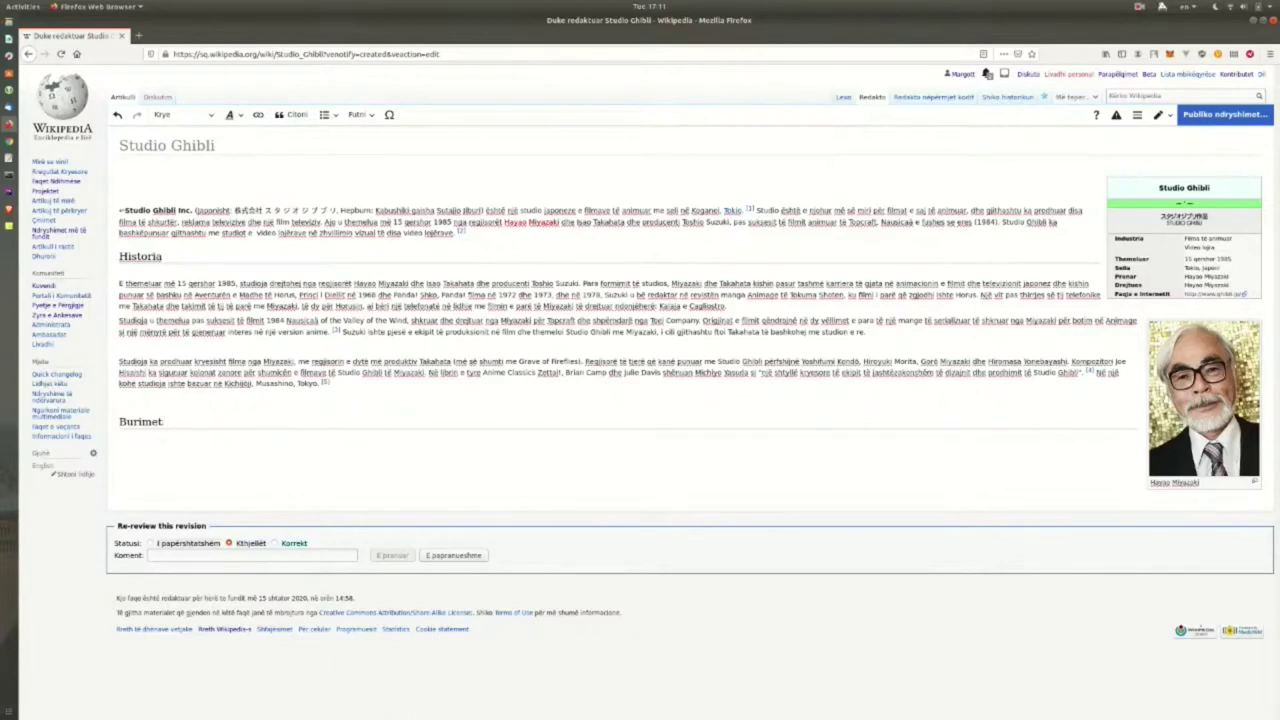
# Insert the Reflist template on a new line under the Burimet heading, leaving its optional fields empty.
pyautogui.press('Return')
pyautogui.click(360, 114)
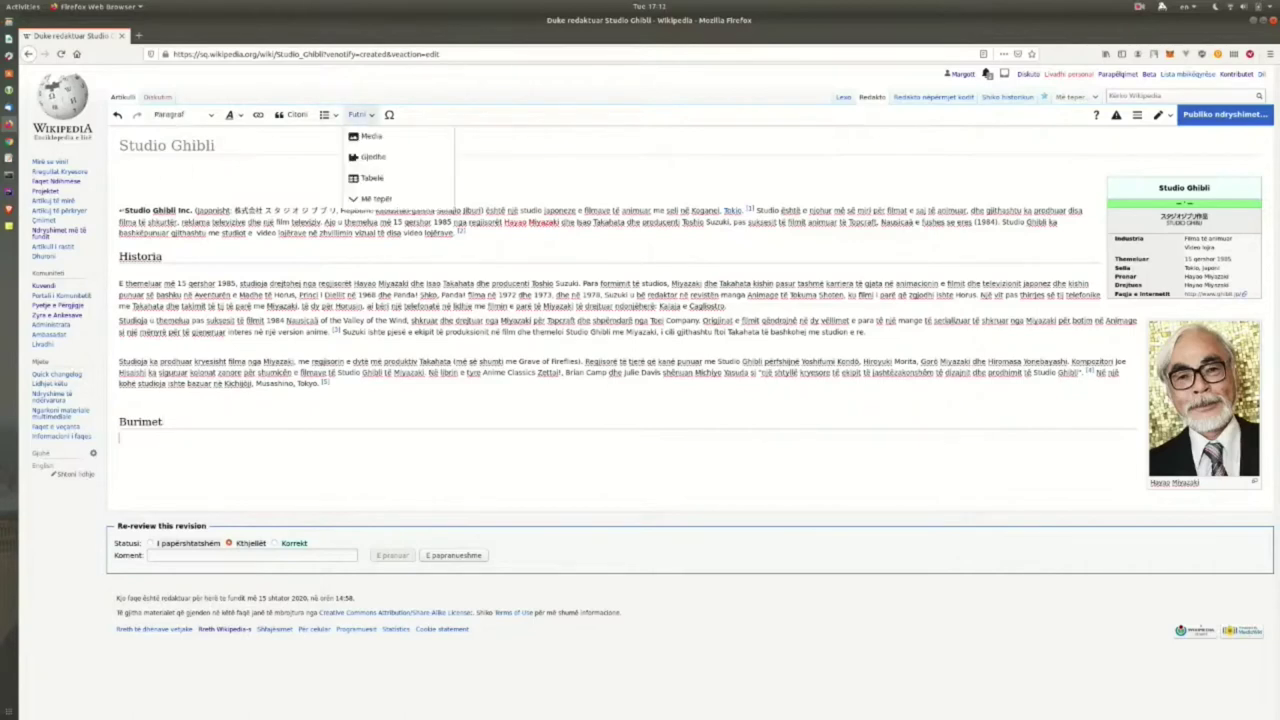
pyautogui.click(372, 156)
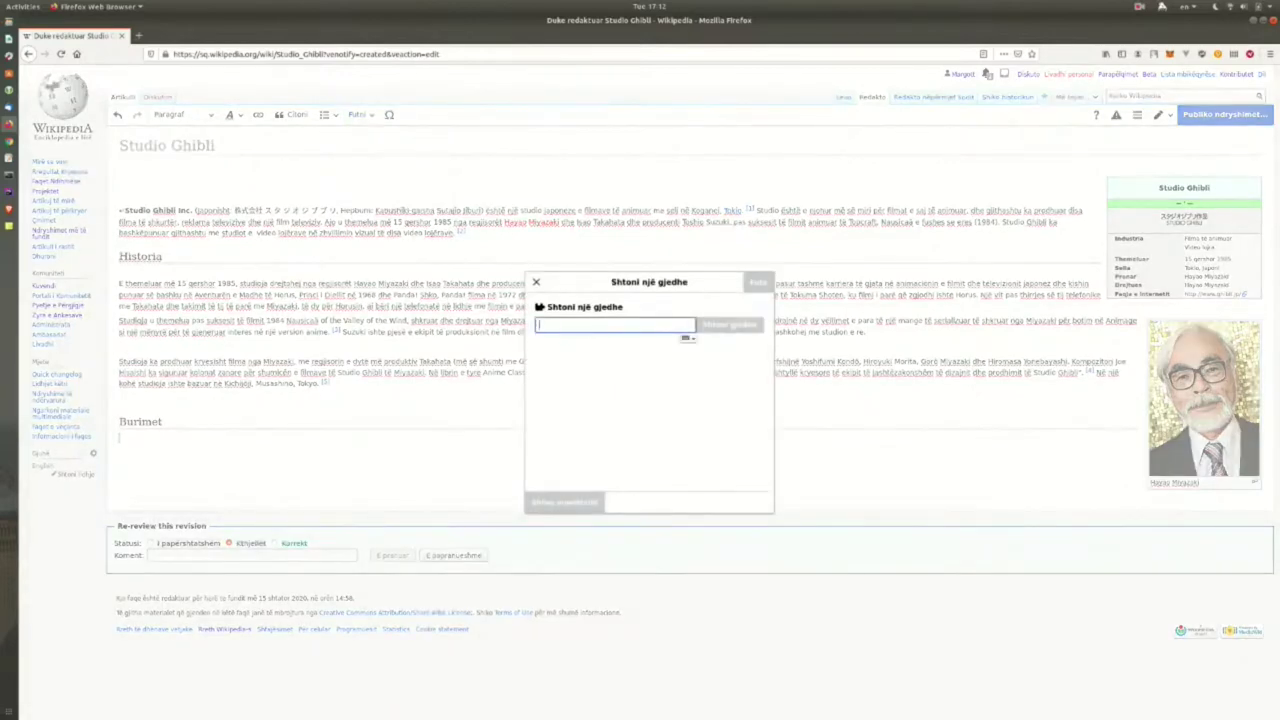
pyautogui.write('r')
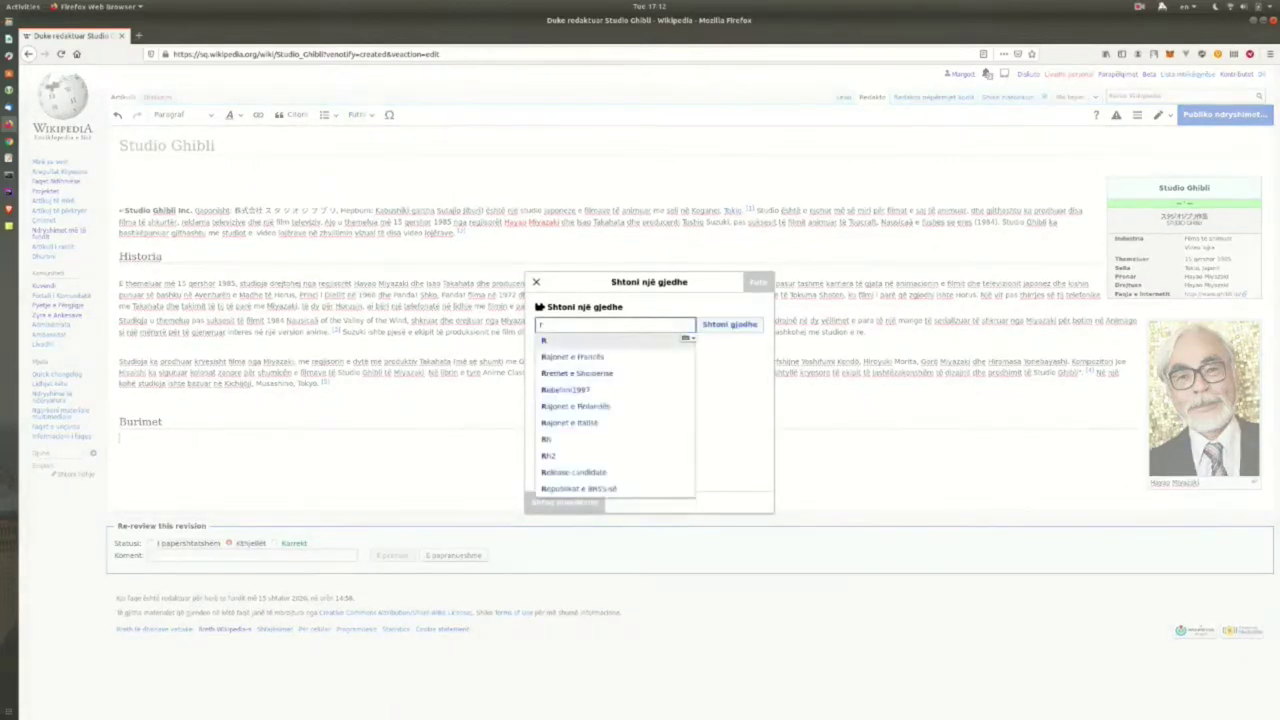
pyautogui.write('ef')
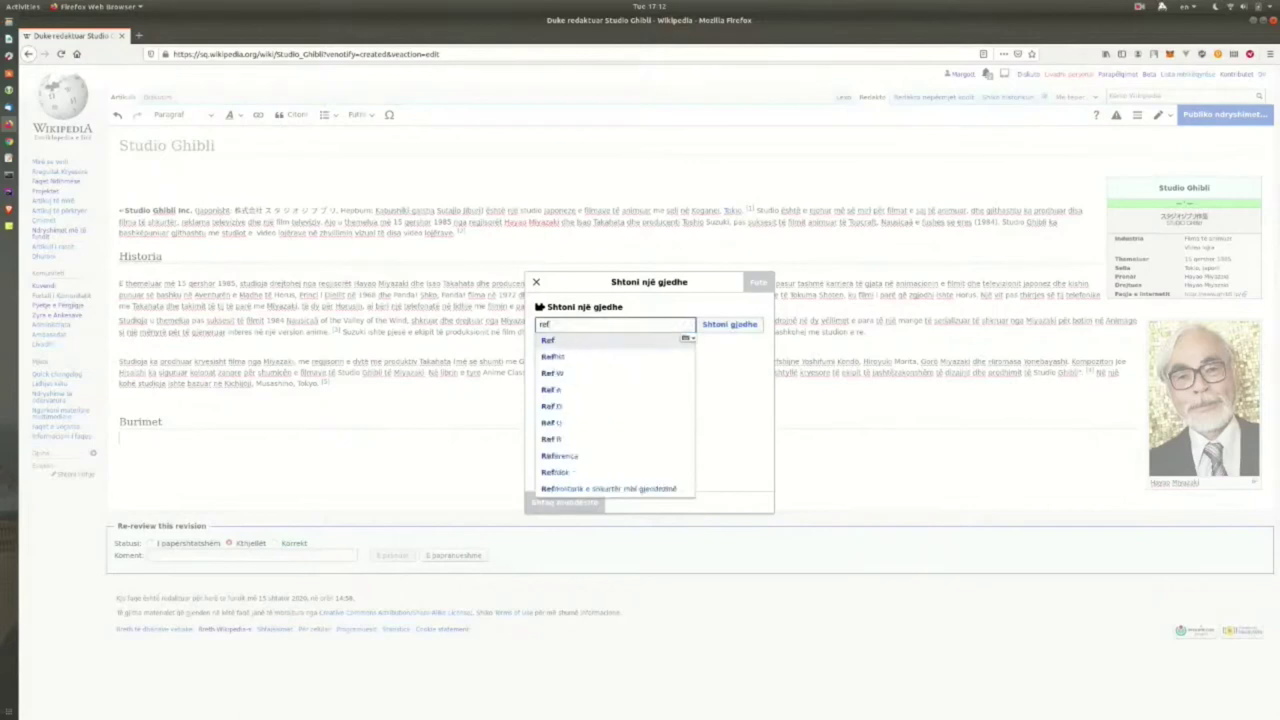
pyautogui.click(552, 357)
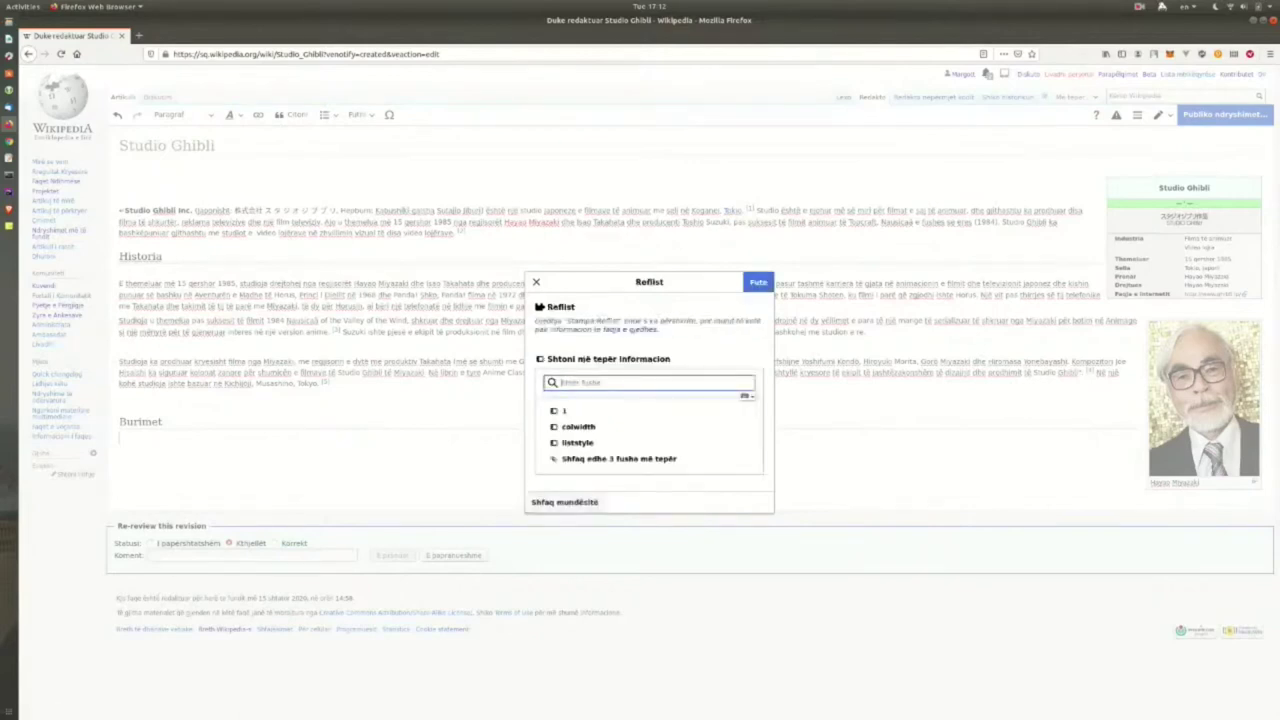
pyautogui.click(758, 282)
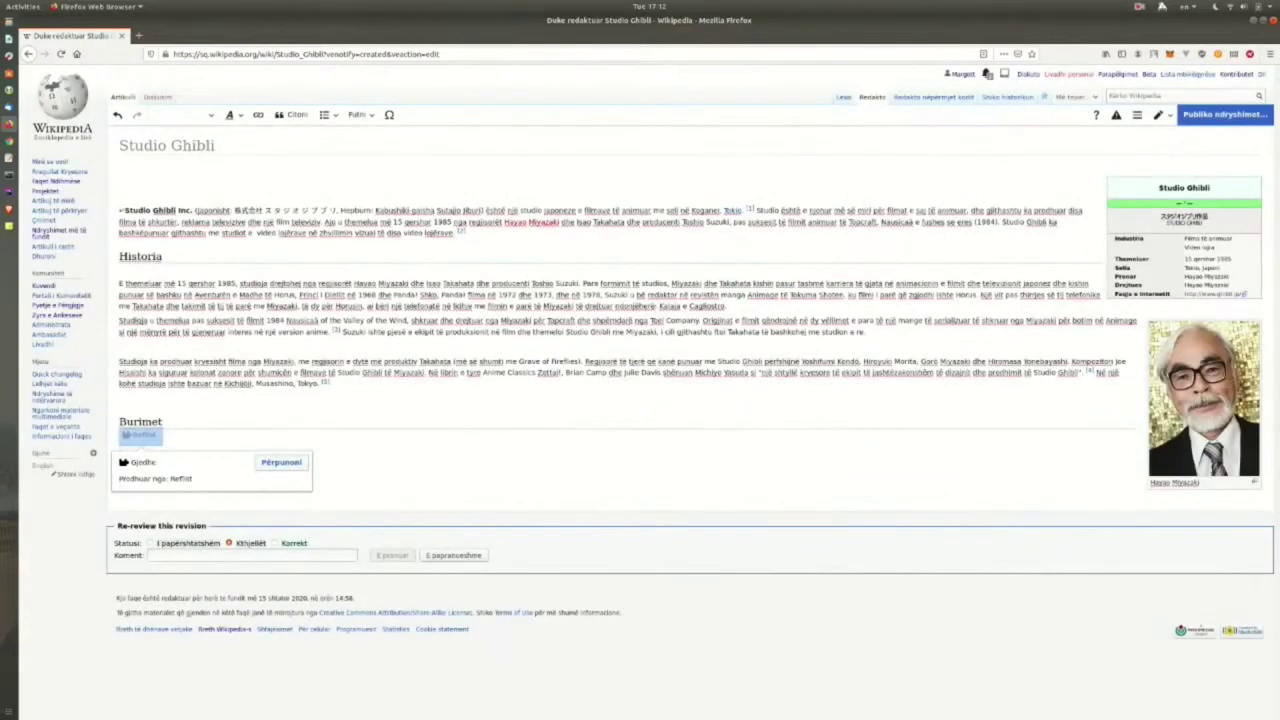
pyautogui.click(120, 397)
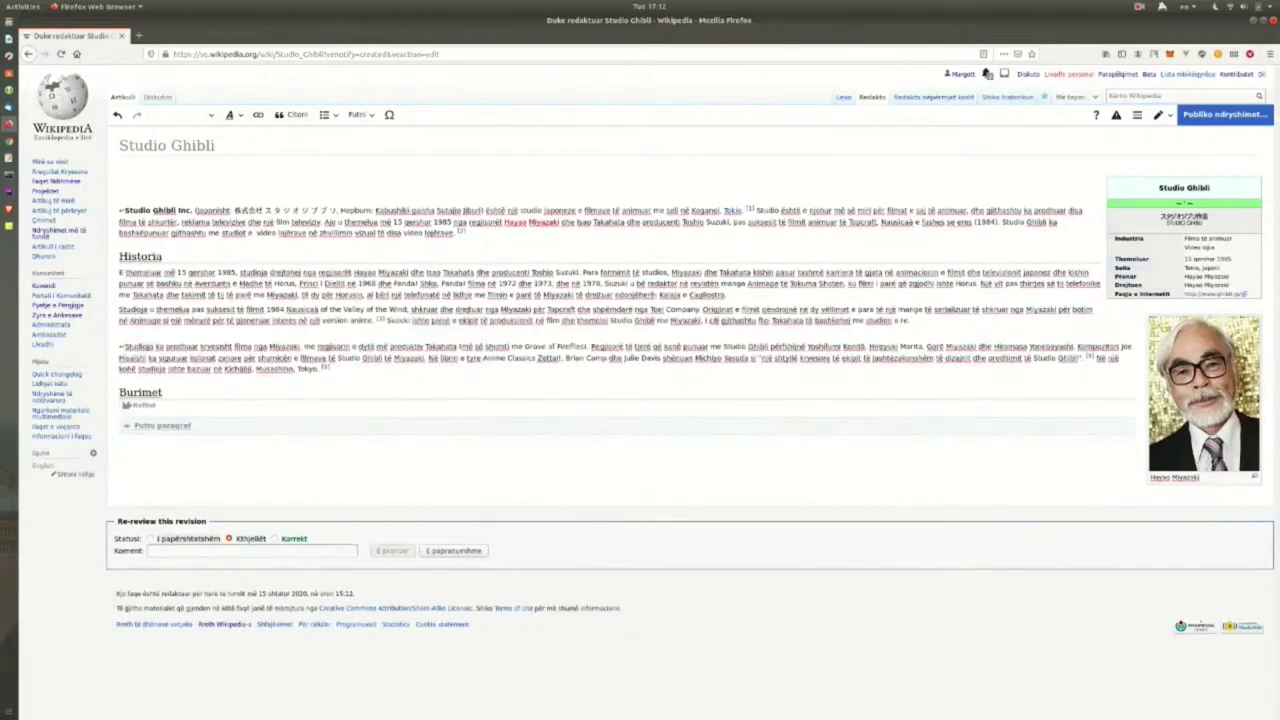
# Publish the article with the edit summary "hapje artikulli dhe shtim informacioni" and without adding the page to the watchlist.
pyautogui.moveTo(1236, 74)
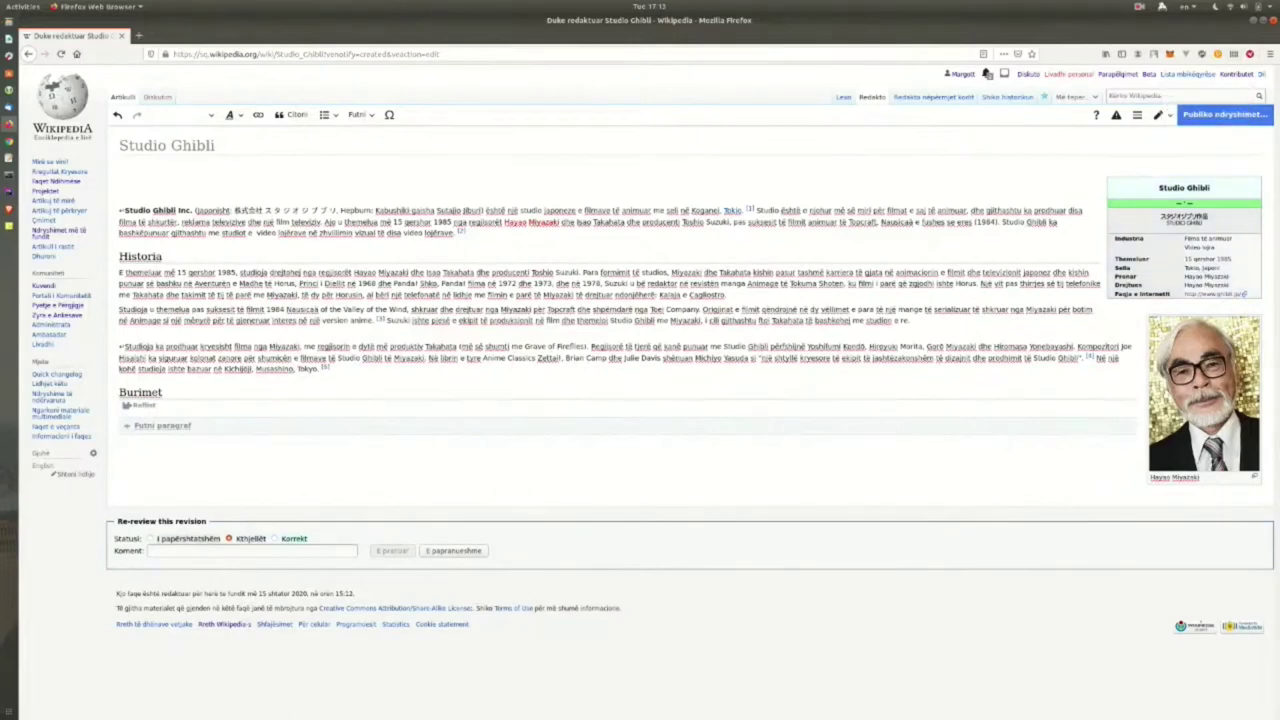
pyautogui.click(1222, 114)
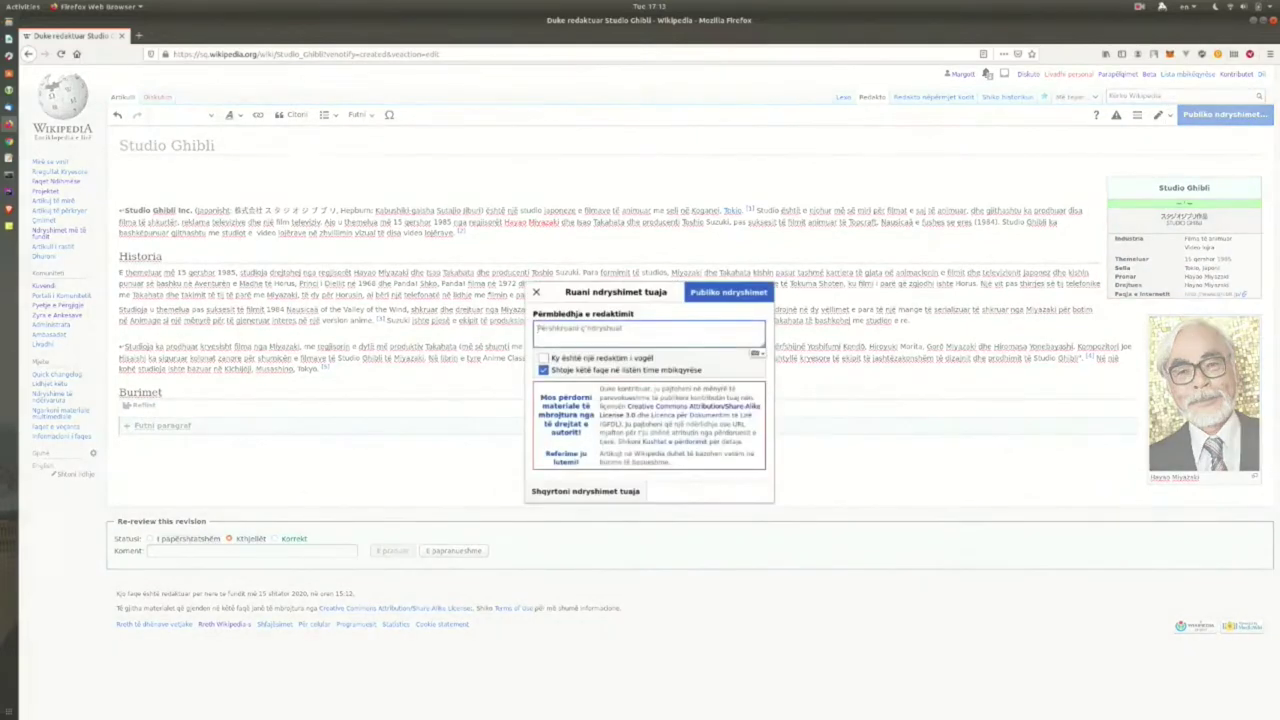
pyautogui.click(543, 370)
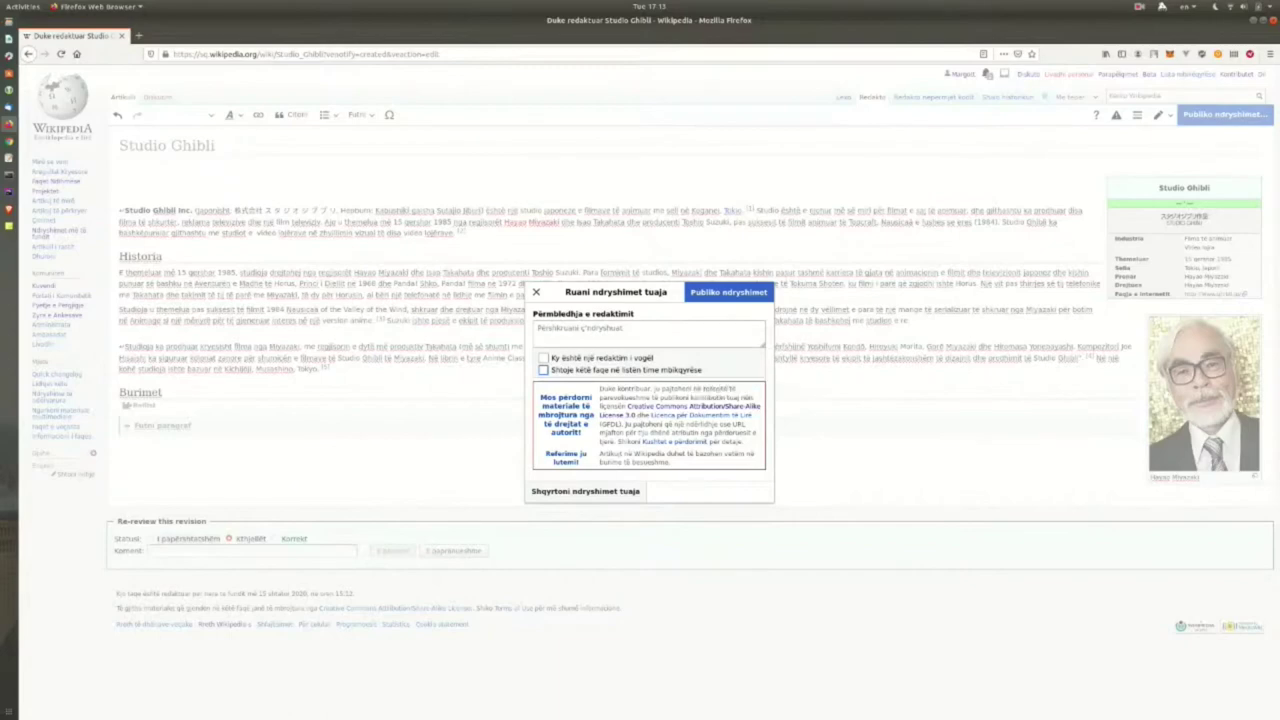
pyautogui.click(538, 328)
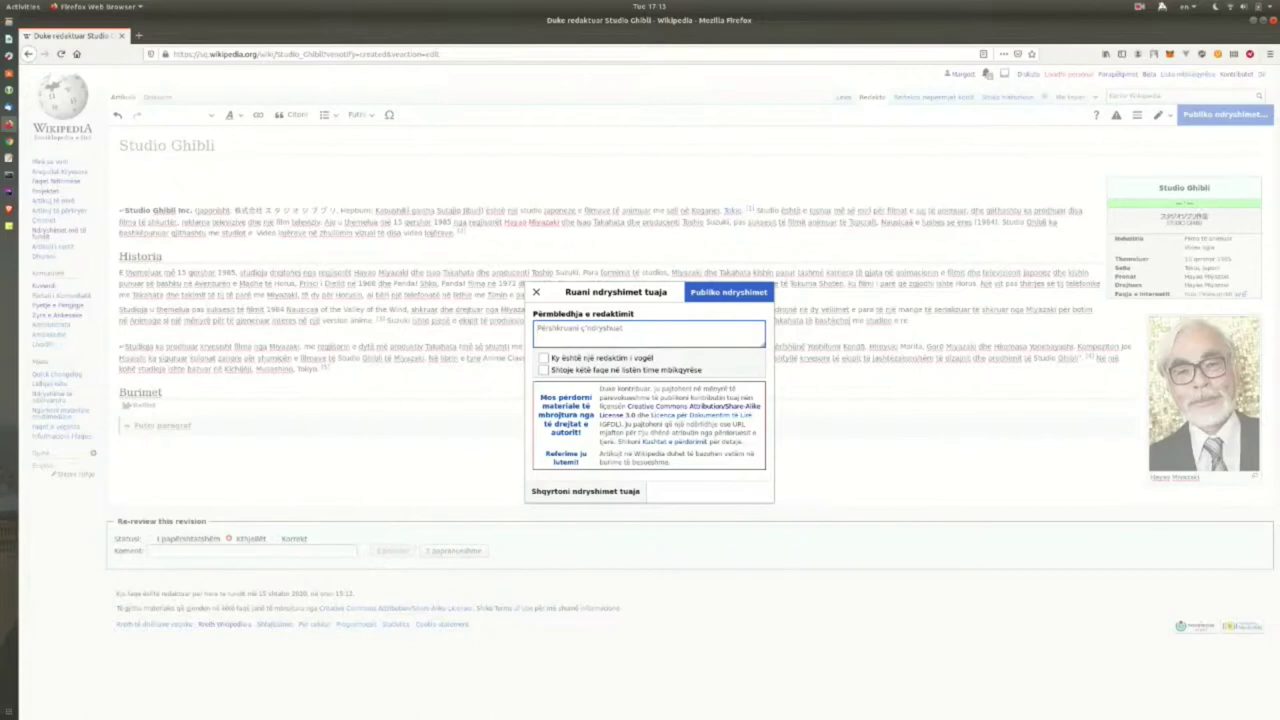
pyautogui.write('hapje artikli dhe shtim int')
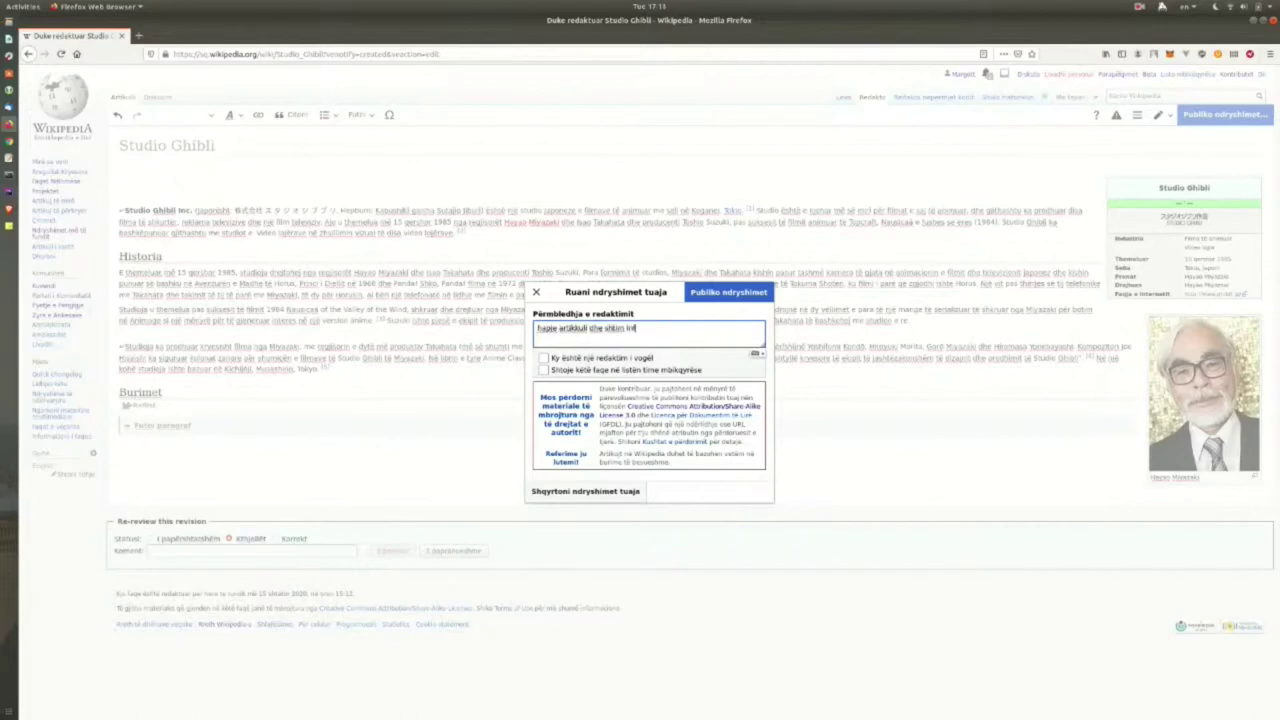
pyautogui.write('ormacion')
pyautogui.click(728, 292)
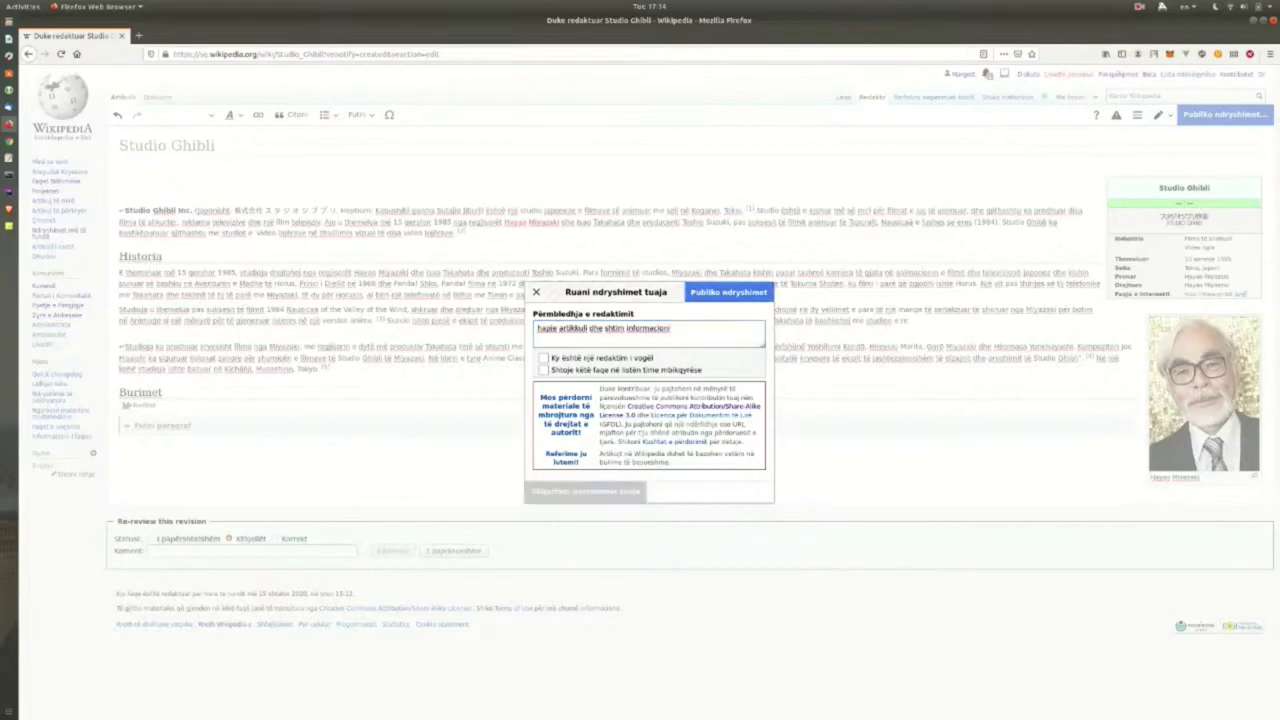
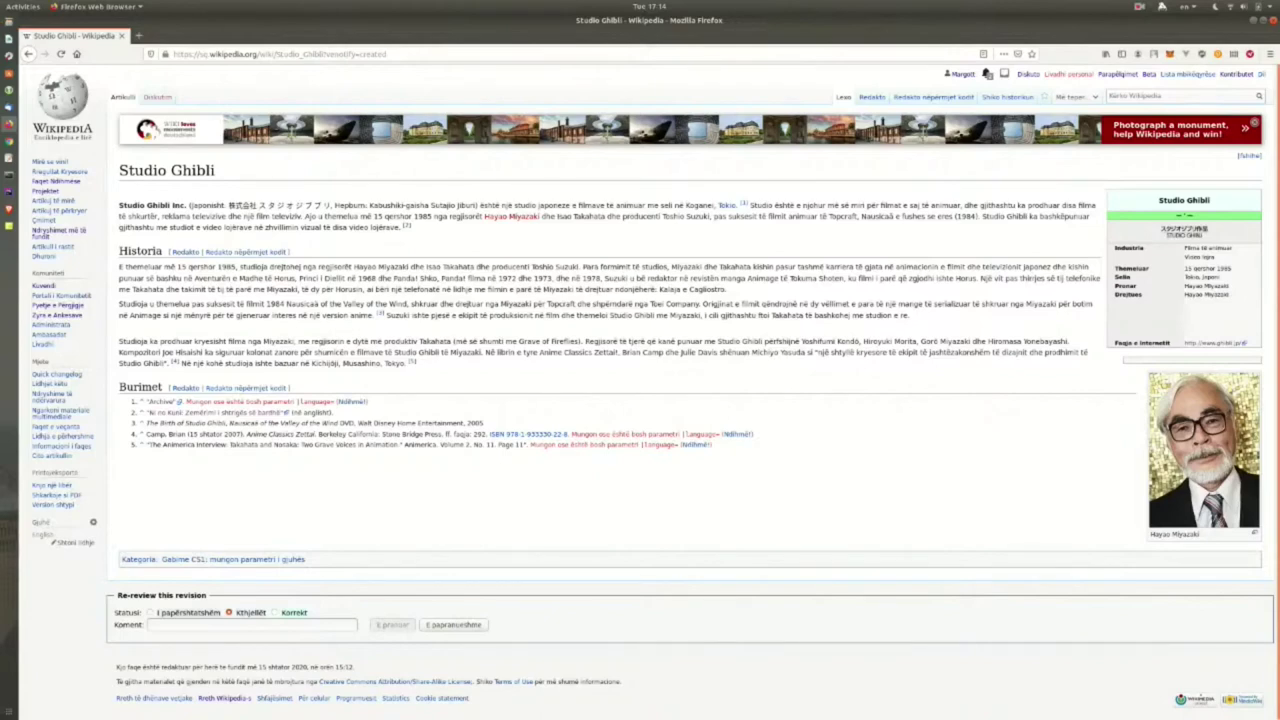
# Open the full source of the Studio Ghibli article for editing and locate the second reference's web citation.
pyautogui.hotkey('alt', 'Left')
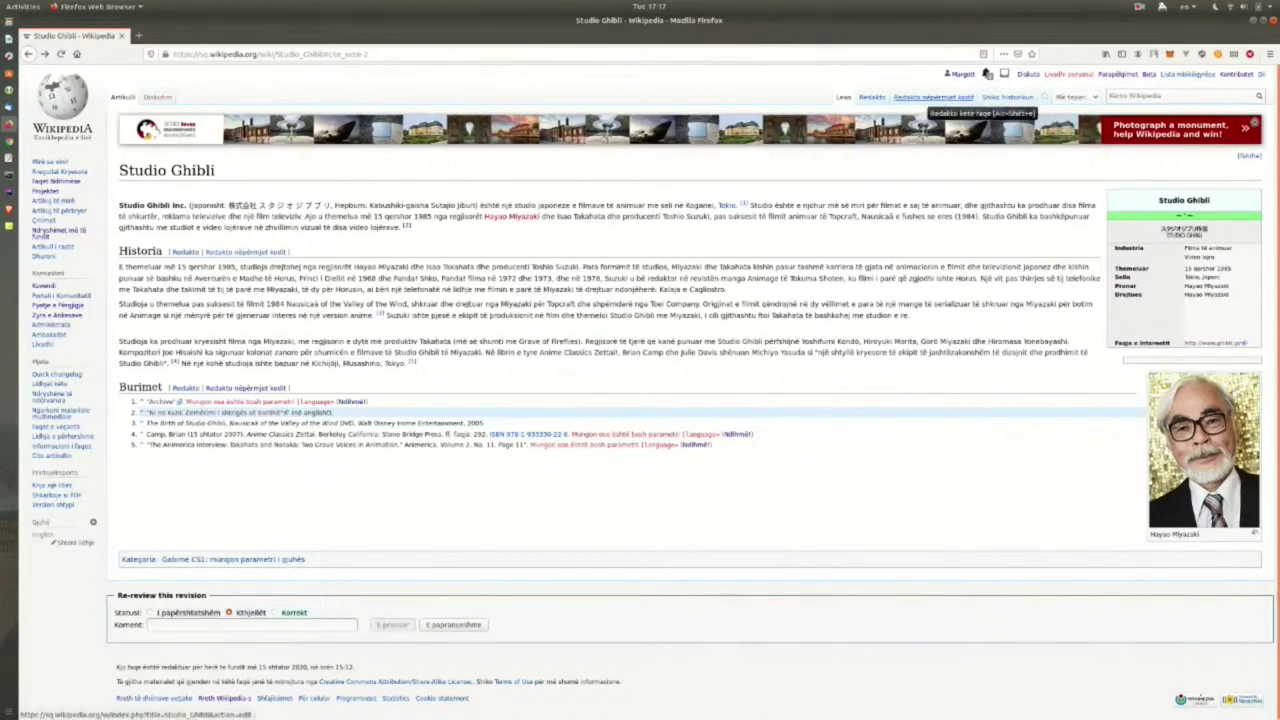
pyautogui.click(933, 97)
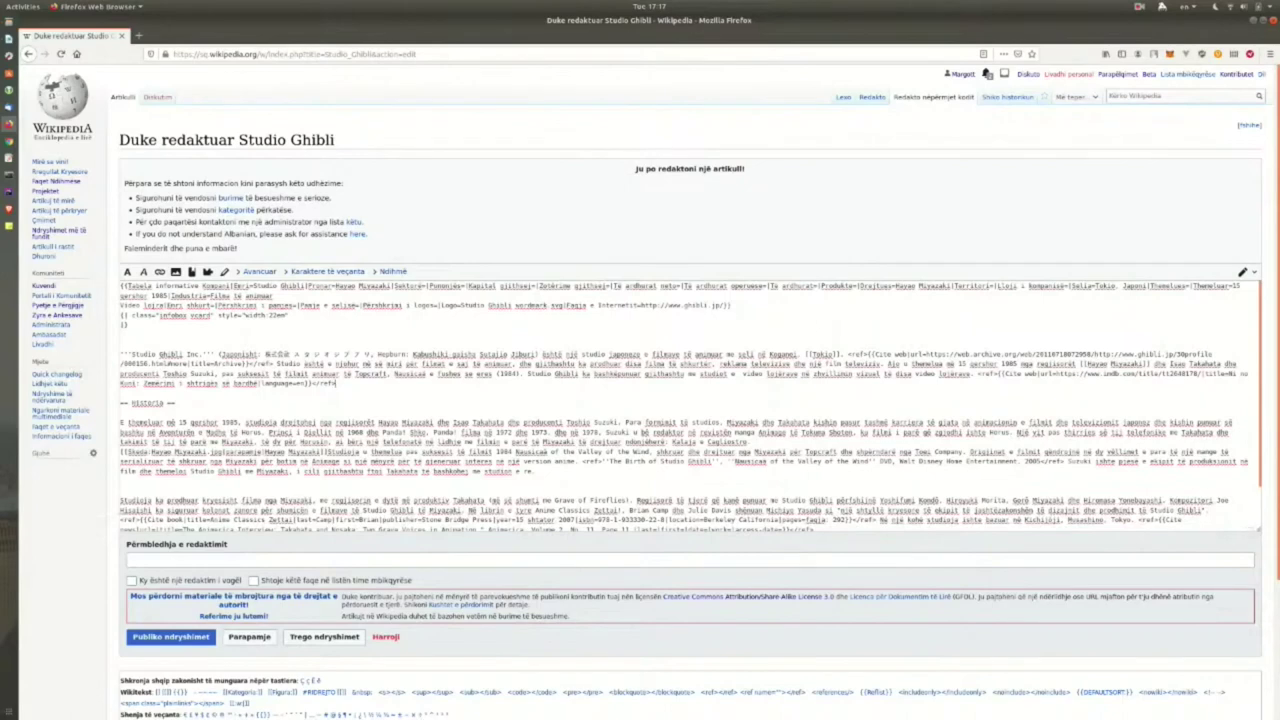
pyautogui.moveTo(336, 383); pyautogui.dragTo(978, 373)
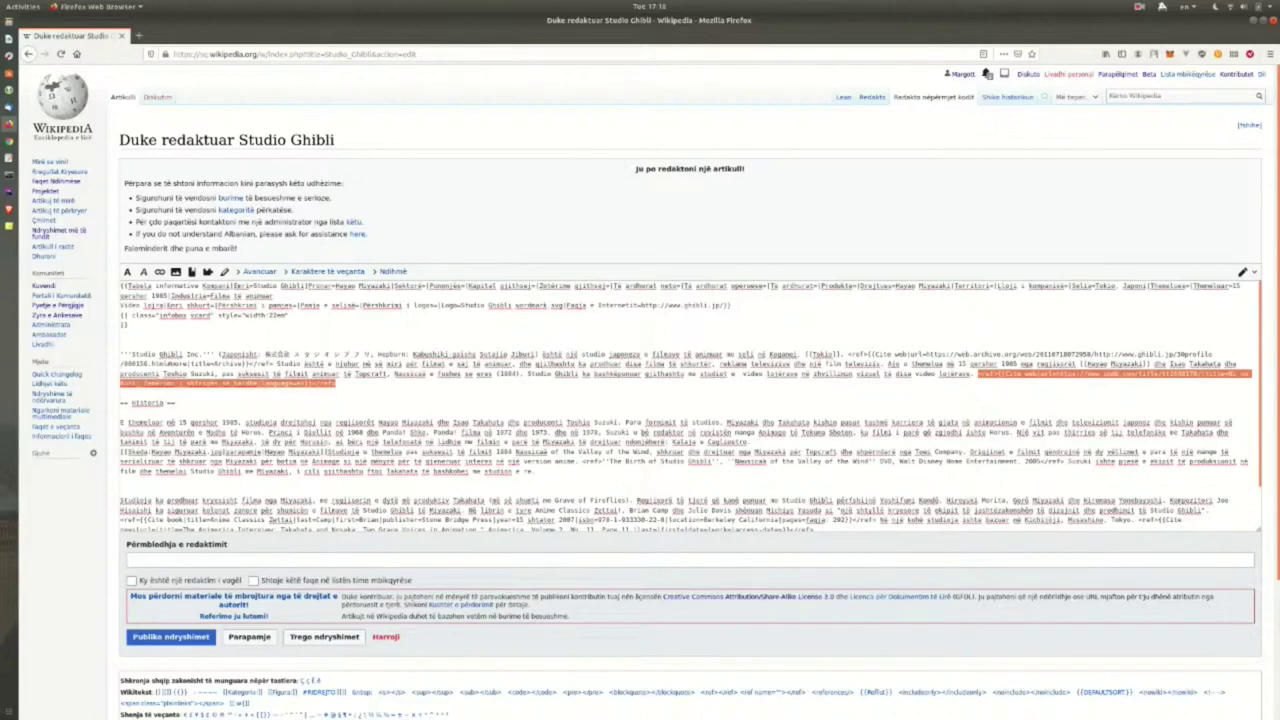
pyautogui.click(175, 402)
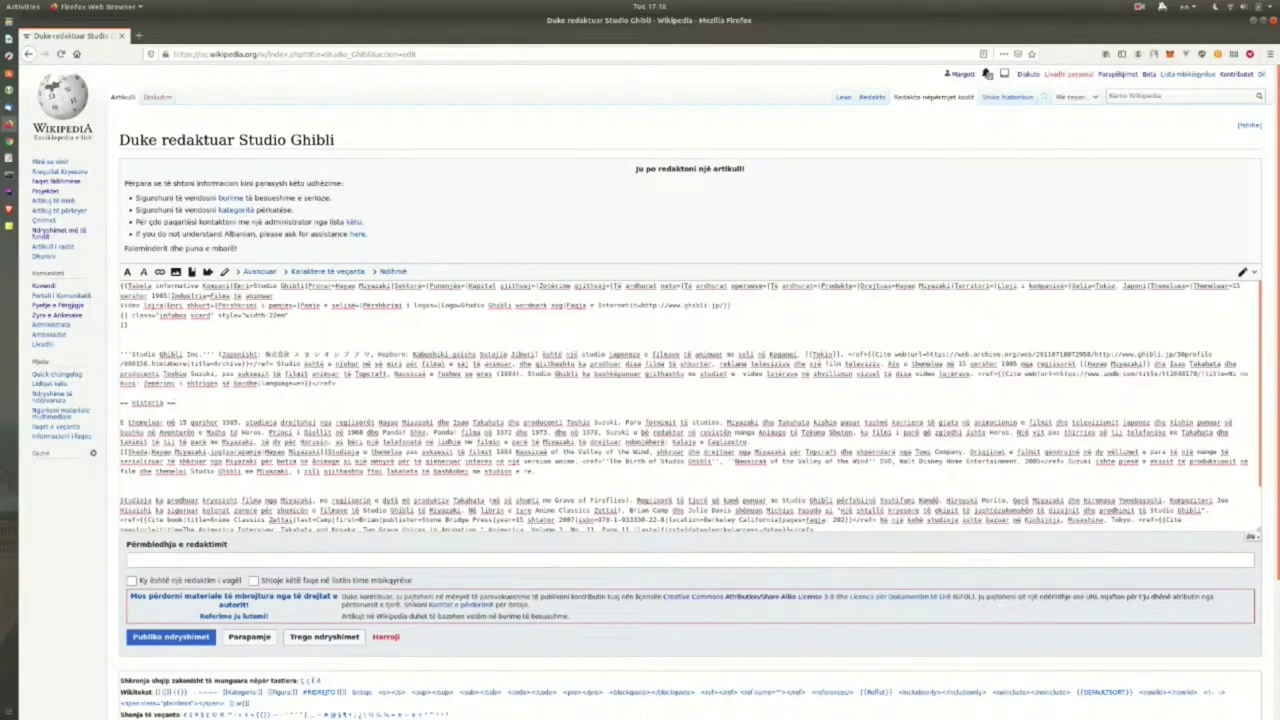
# Copy the "|language=en" parameter from the second web citation and paste it after the title in the Archive citation.
pyautogui.moveTo(304, 383); pyautogui.dragTo(261, 383)
pyautogui.scroll(-2, 689, 405)
pyautogui.moveTo(305, 383); pyautogui.dragTo(257, 383)
pyautogui.hotkey('ctrl', 'c')
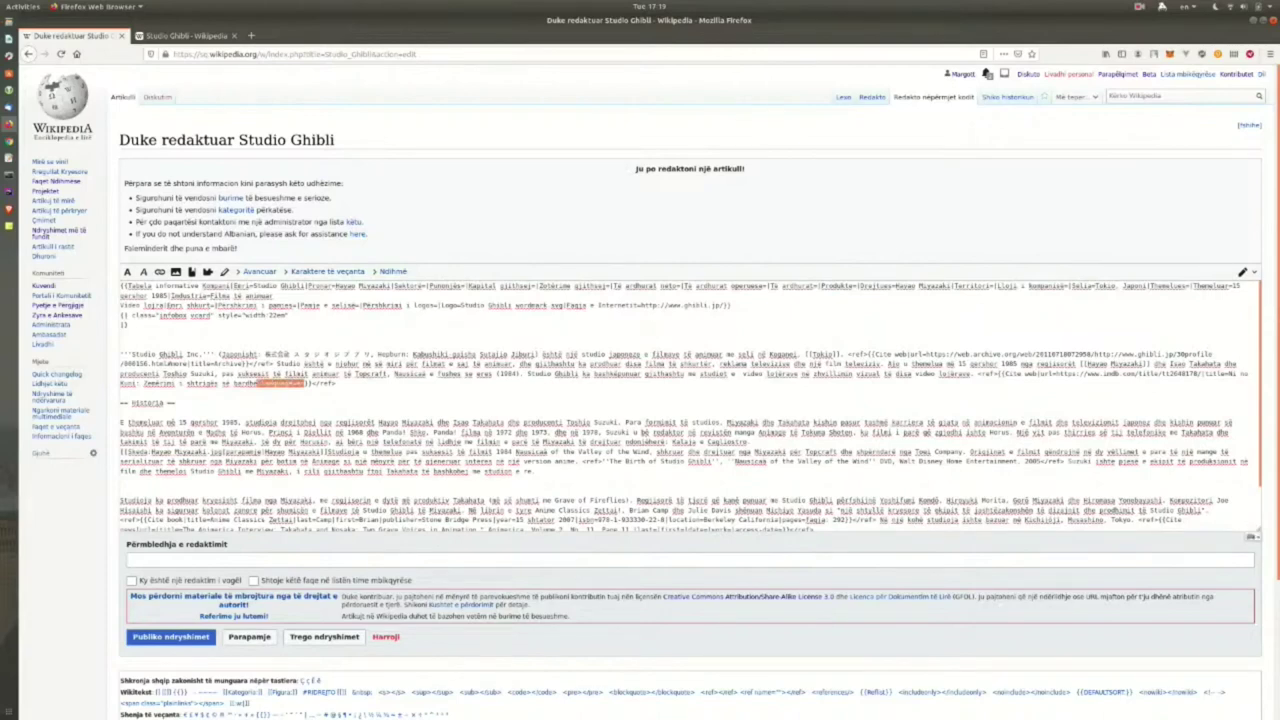
pyautogui.click(257, 383)
pyautogui.hotkey('ctrl', 'v')
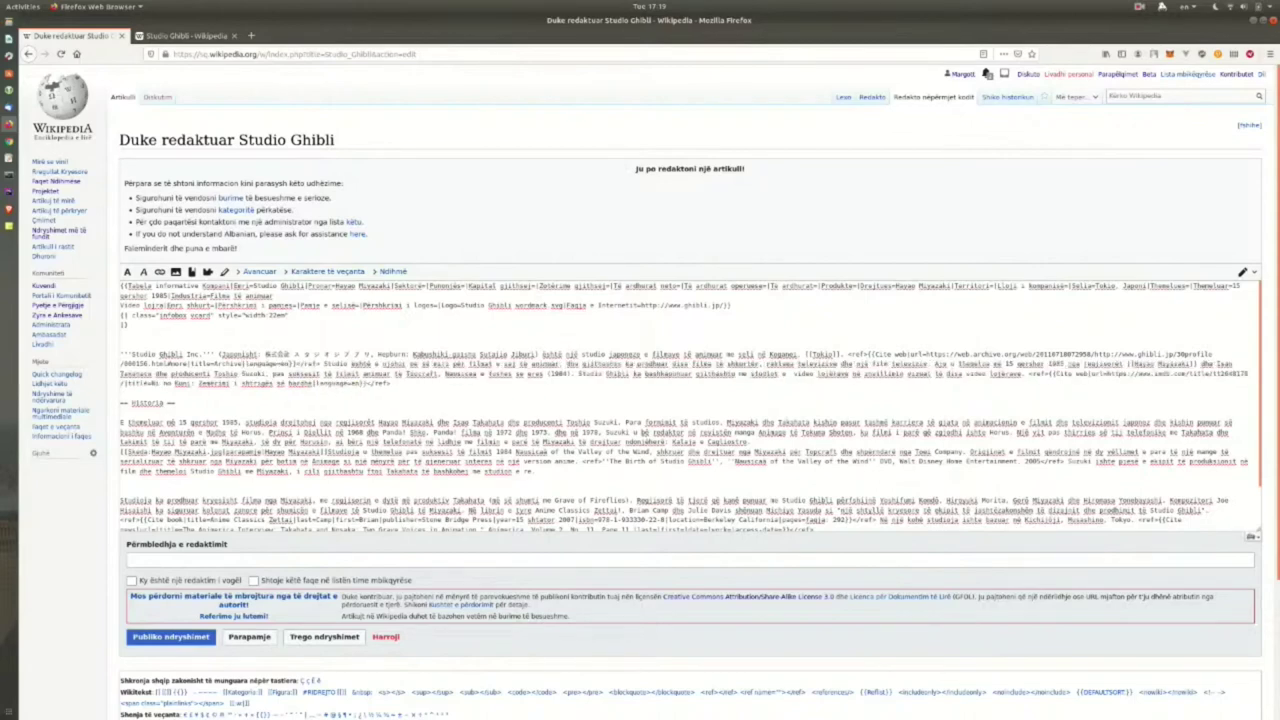
# Check the published reference list for citations missing a language and add "|language=en" to the Anime Classics book and Animerica news citations.
pyautogui.scroll(-2, 786, 421)
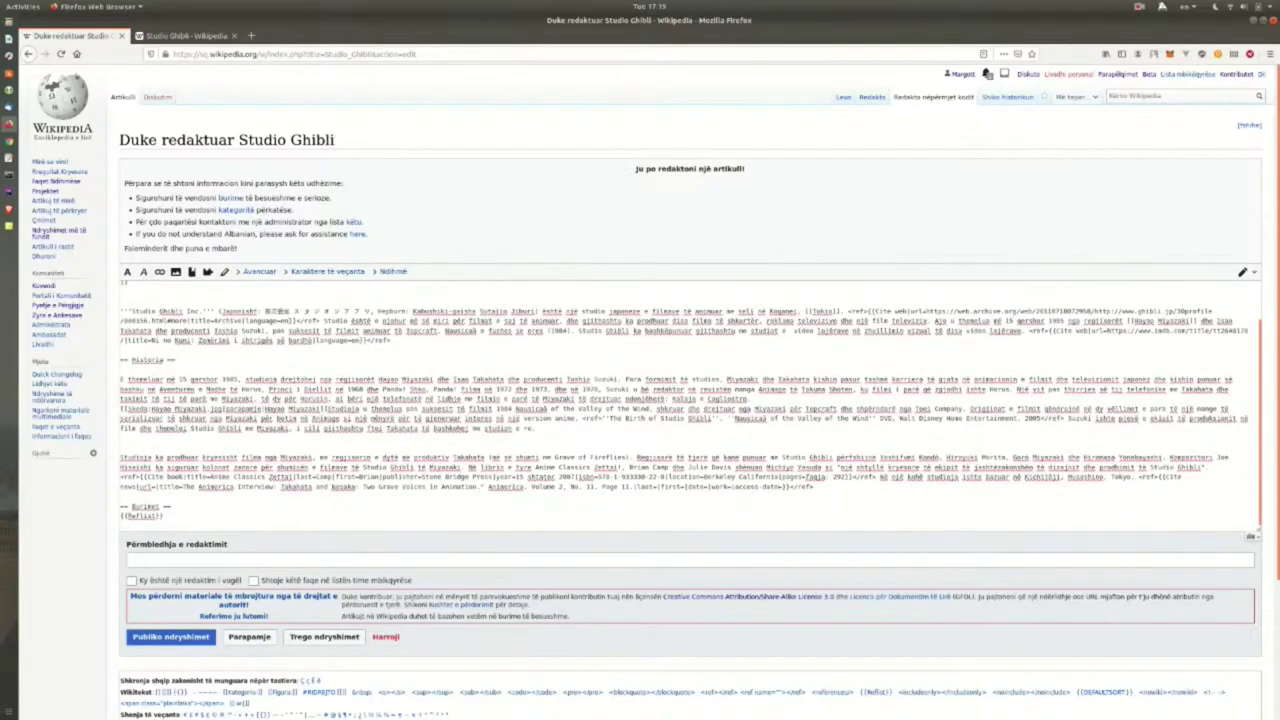
pyautogui.click(190, 36)
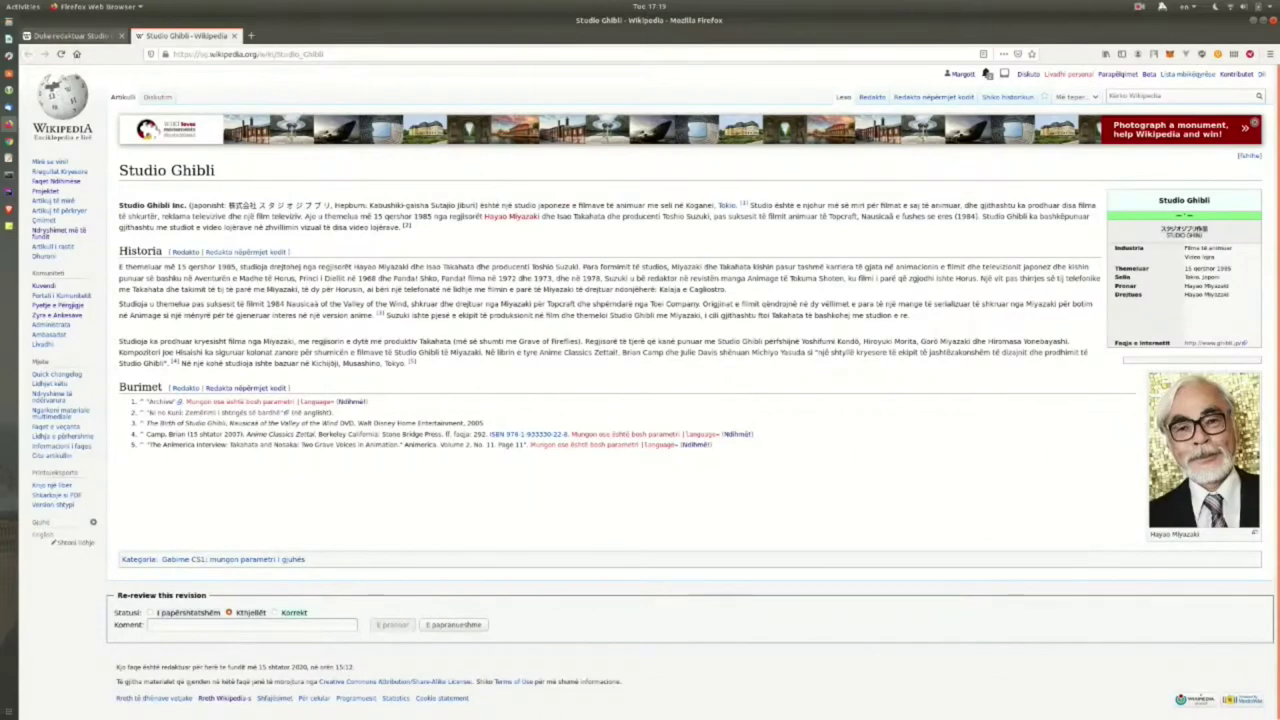
pyautogui.click(70, 36)
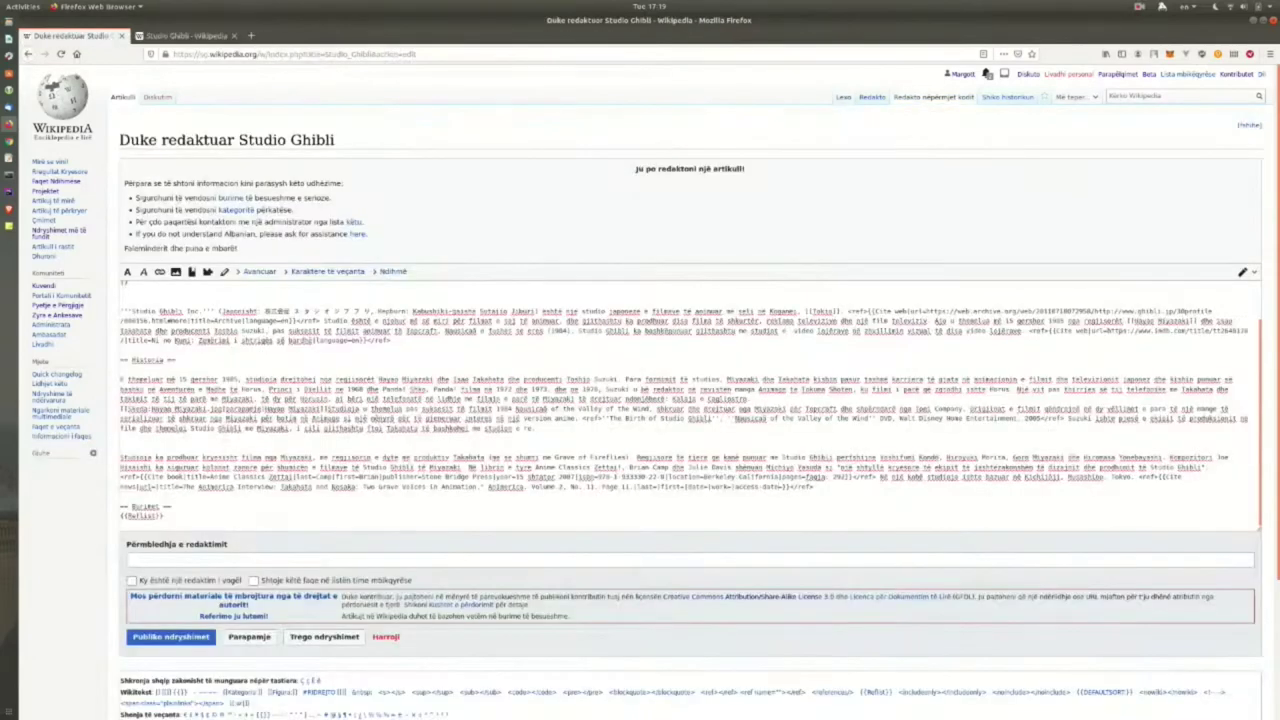
pyautogui.hotkey('ctrl', 'v')
pyautogui.hotkey('ctrl', 'v')
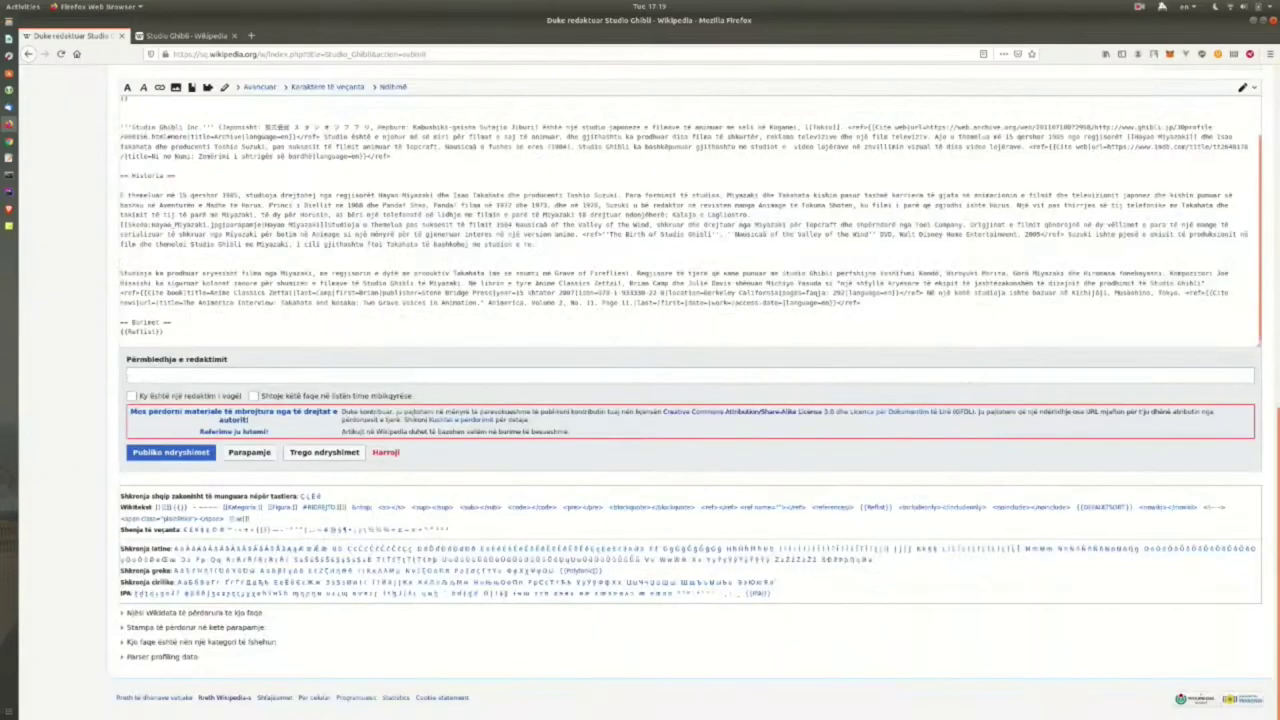
# Preview the article, review its text and the references under Burimet, and publish the changes.
pyautogui.click(255, 452)
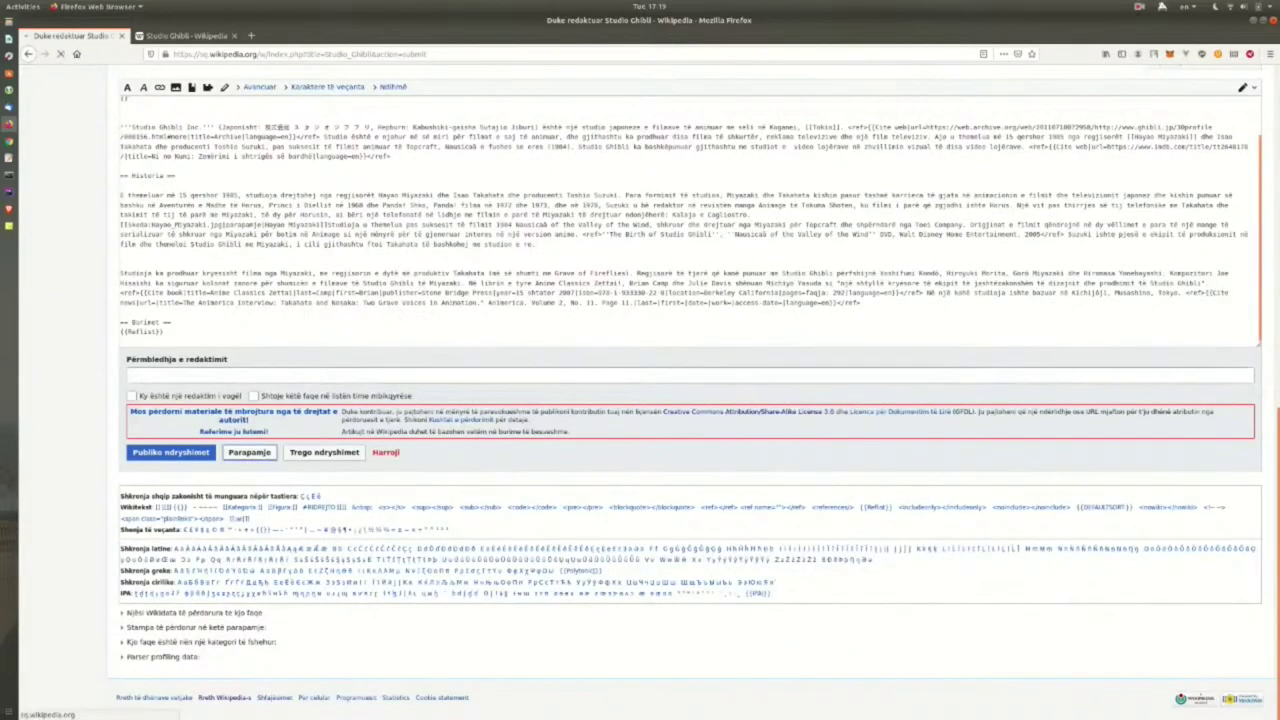
pyautogui.scroll(-2, 640, 400)
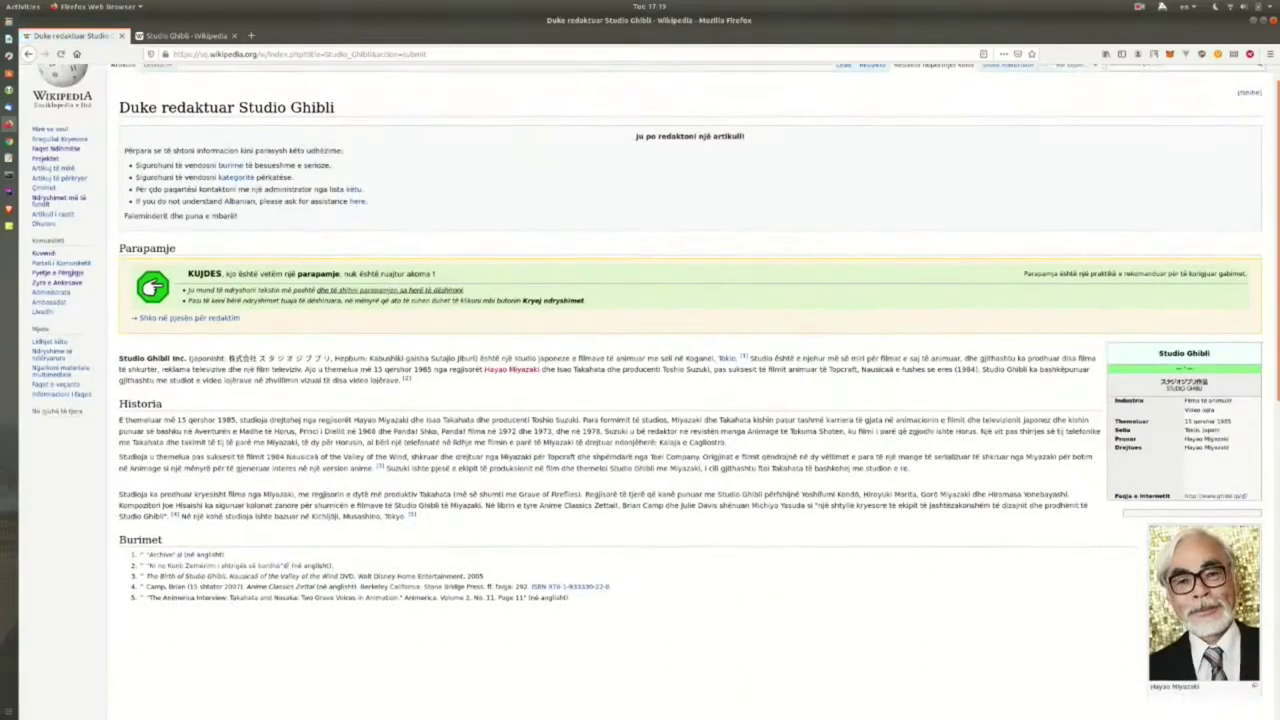
pyautogui.scroll(-8, 640, 400)
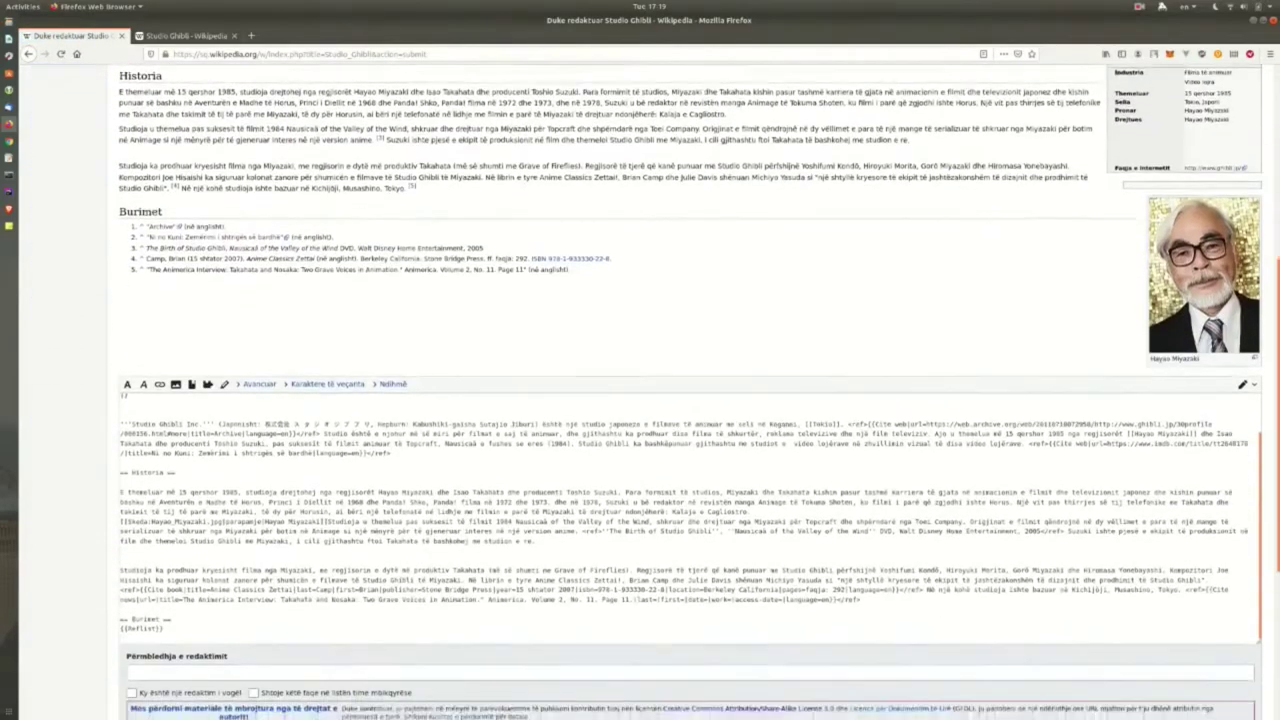
pyautogui.scroll(3, 640, 400)
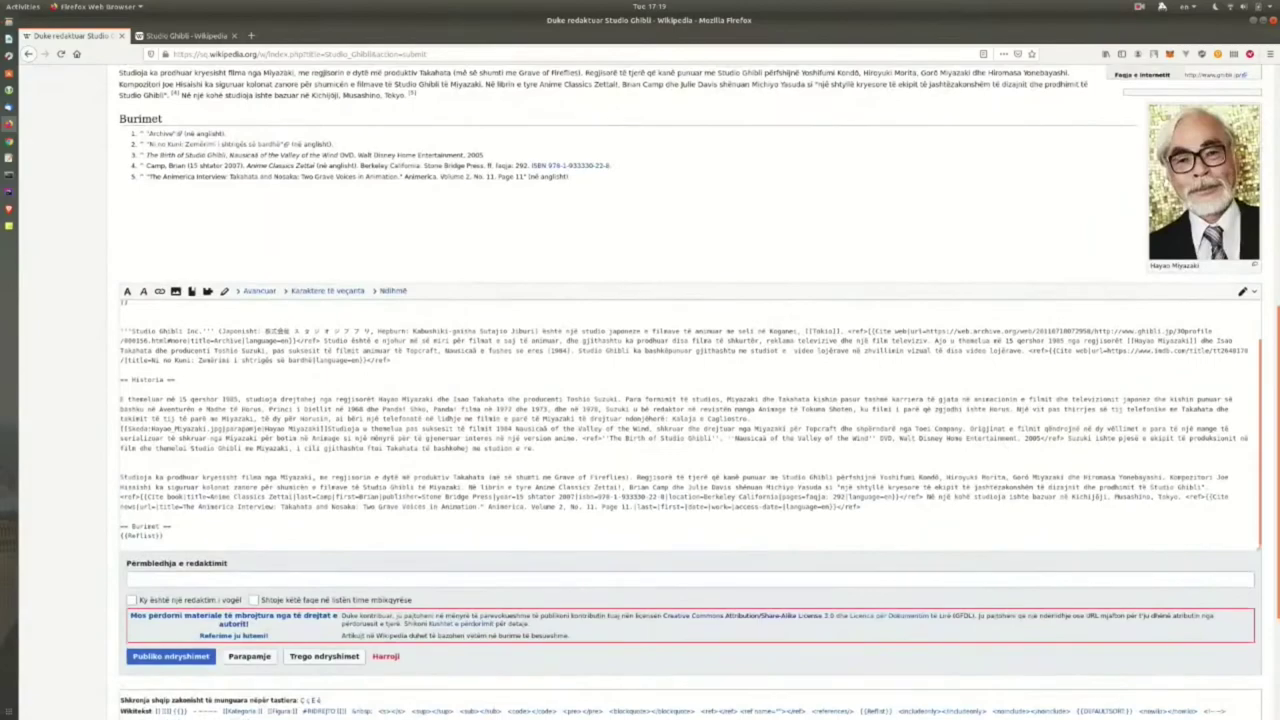
pyautogui.scroll(1, 690, 420)
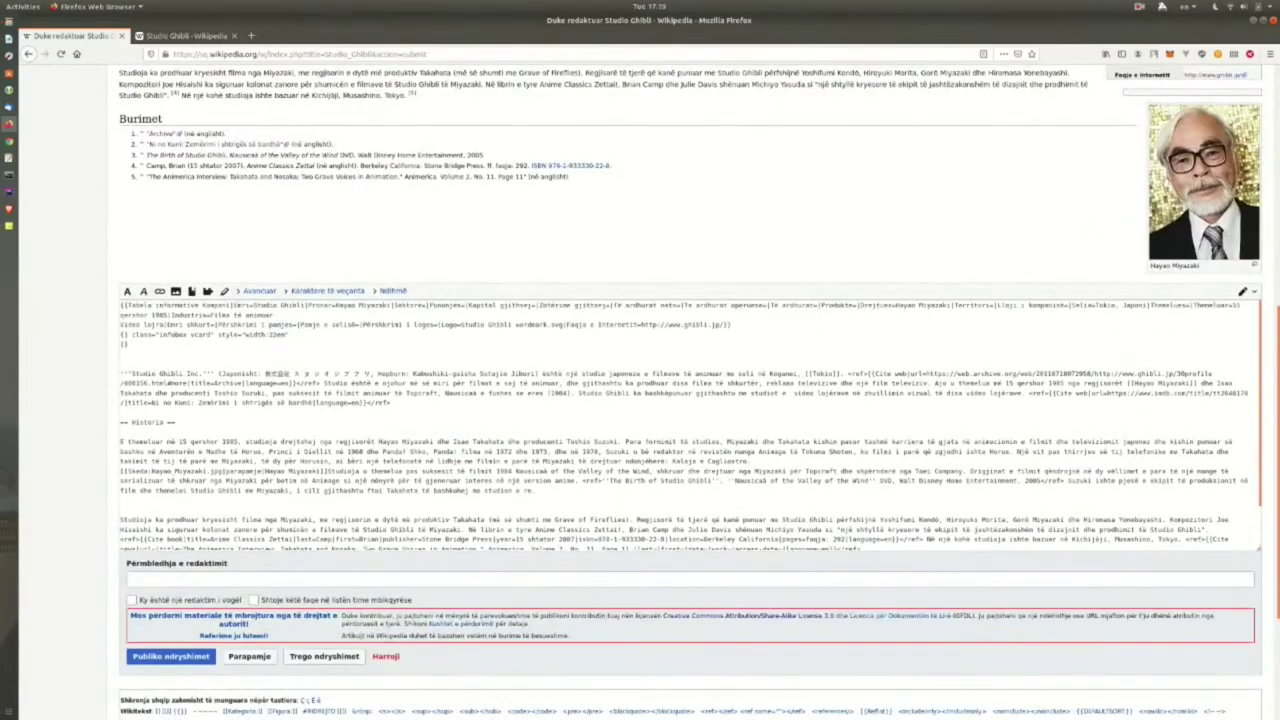
pyautogui.scroll(4, 330, 250)
pyautogui.scroll(2, 640, 400)
pyautogui.scroll(-6, 640, 400)
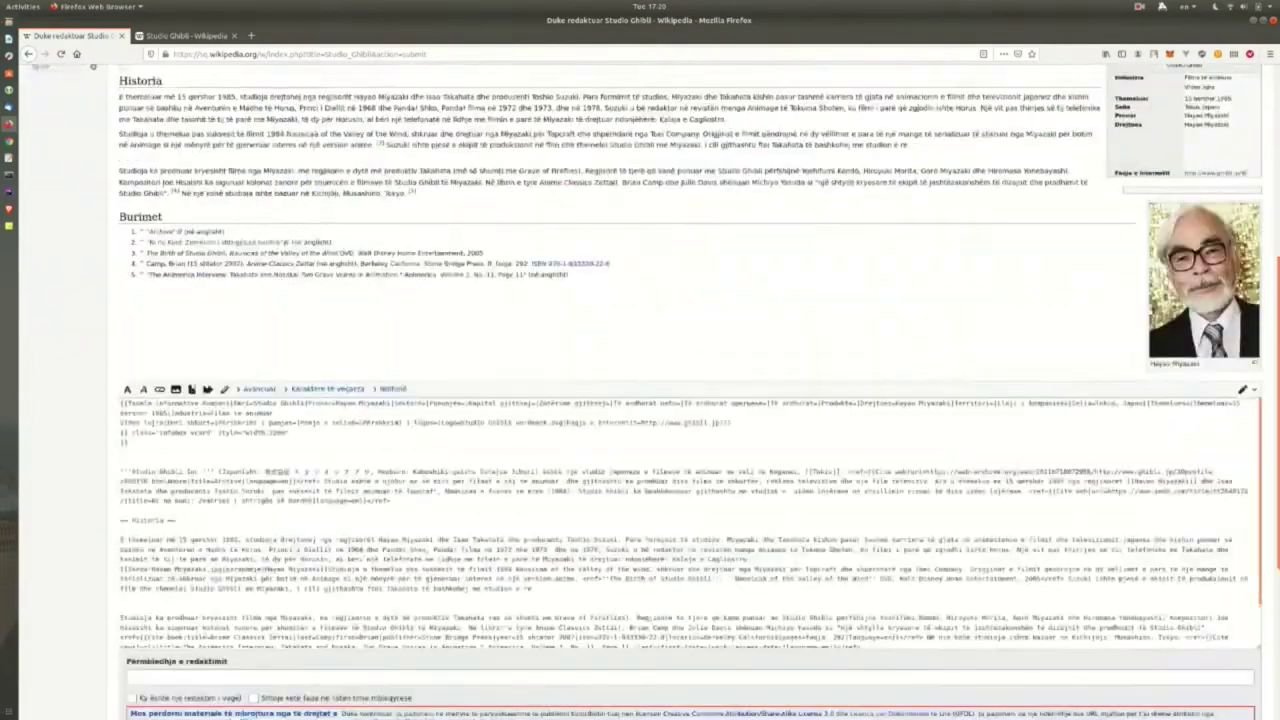
pyautogui.scroll(4, 640, 400)
pyautogui.scroll(-5, 640, 400)
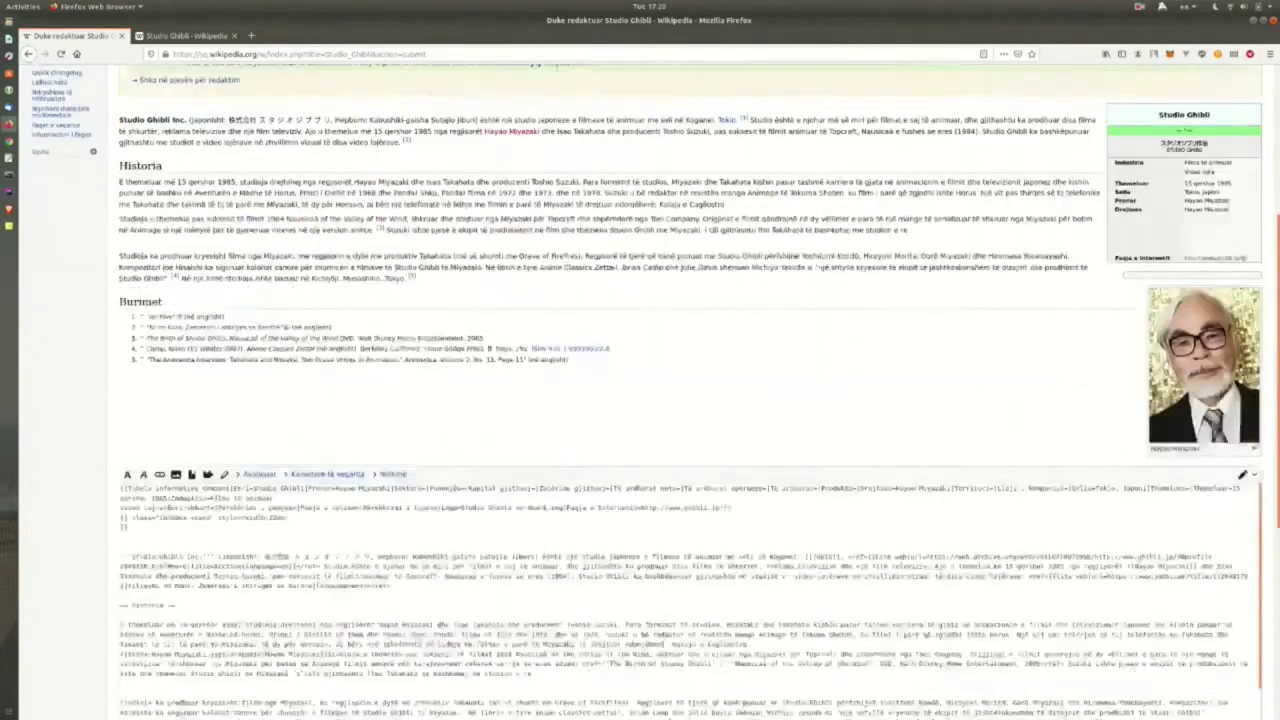
pyautogui.click(171, 485)
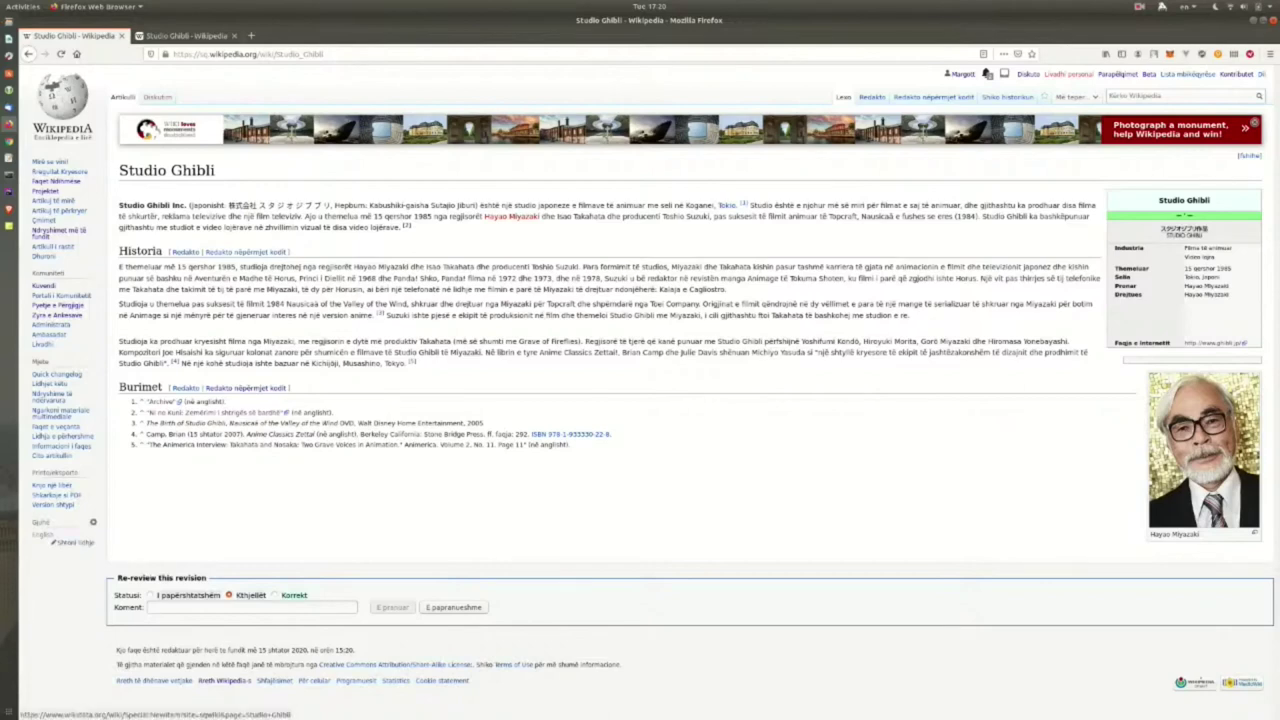
# Link the Albanian article to the enwiki page "Studio Ghibli", confirm the language links, and reload the article.
pyautogui.click(75, 542)
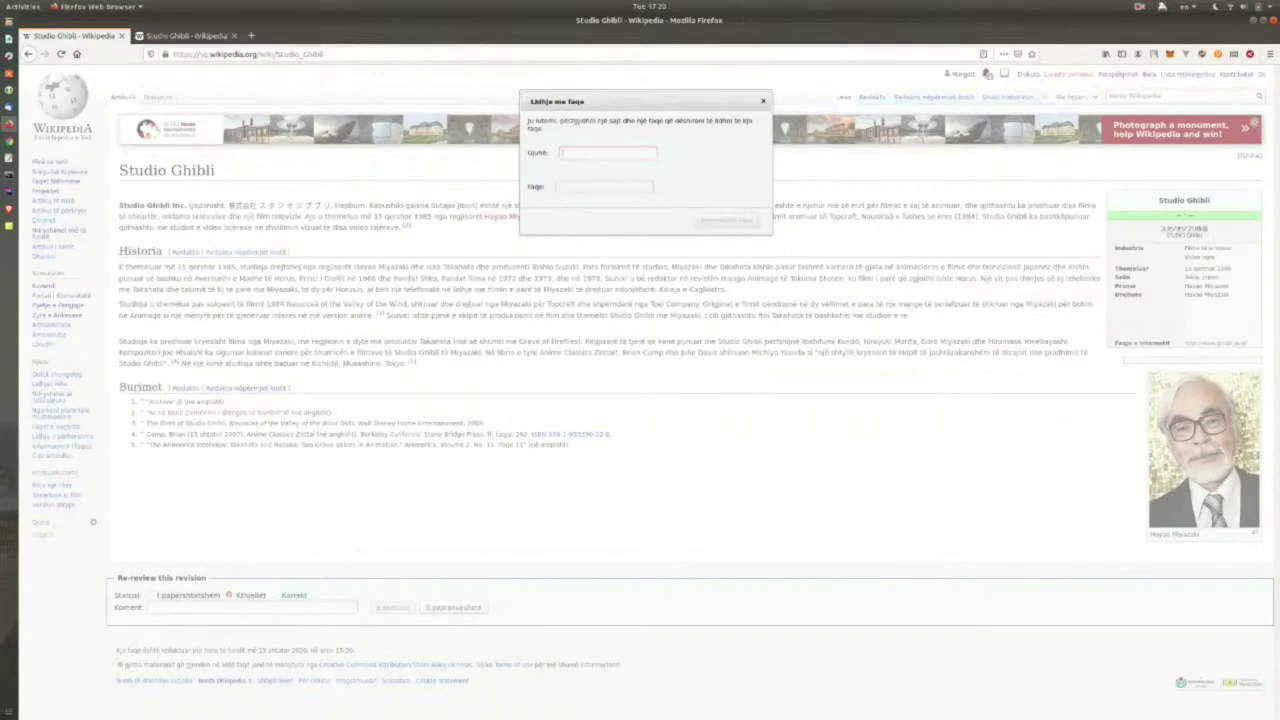
pyautogui.write('wiki')
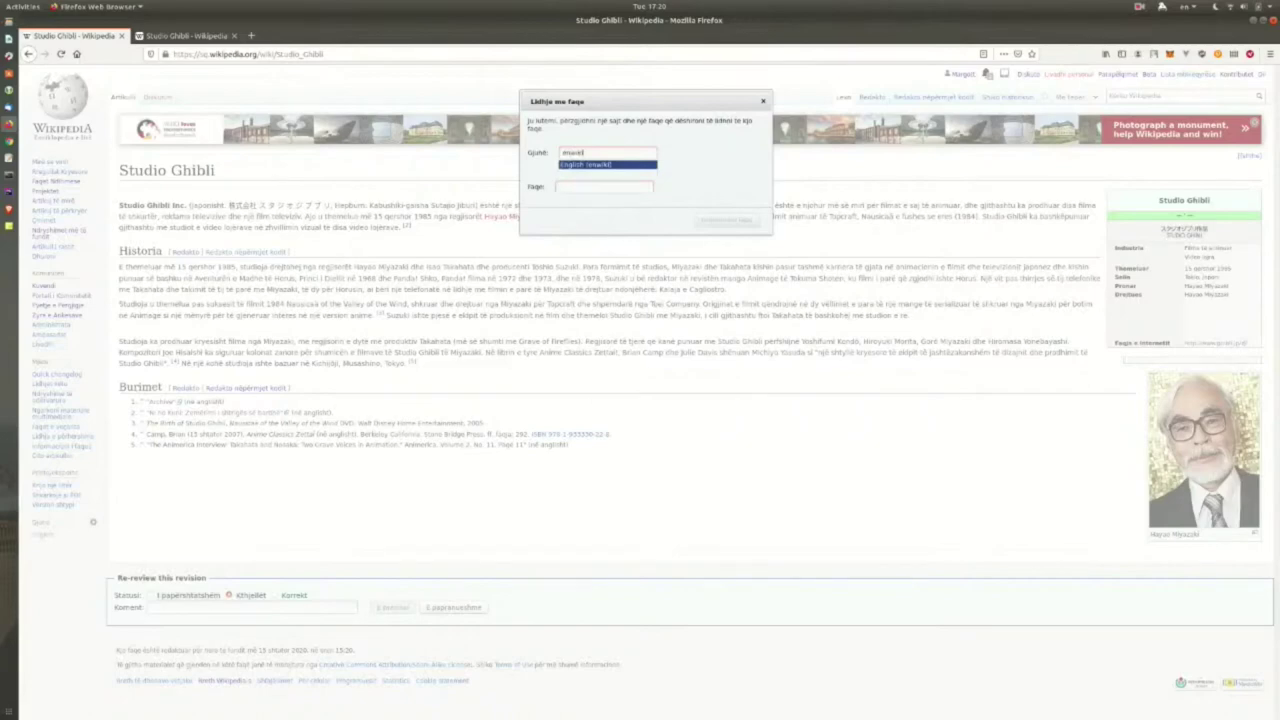
pyautogui.press('Return')
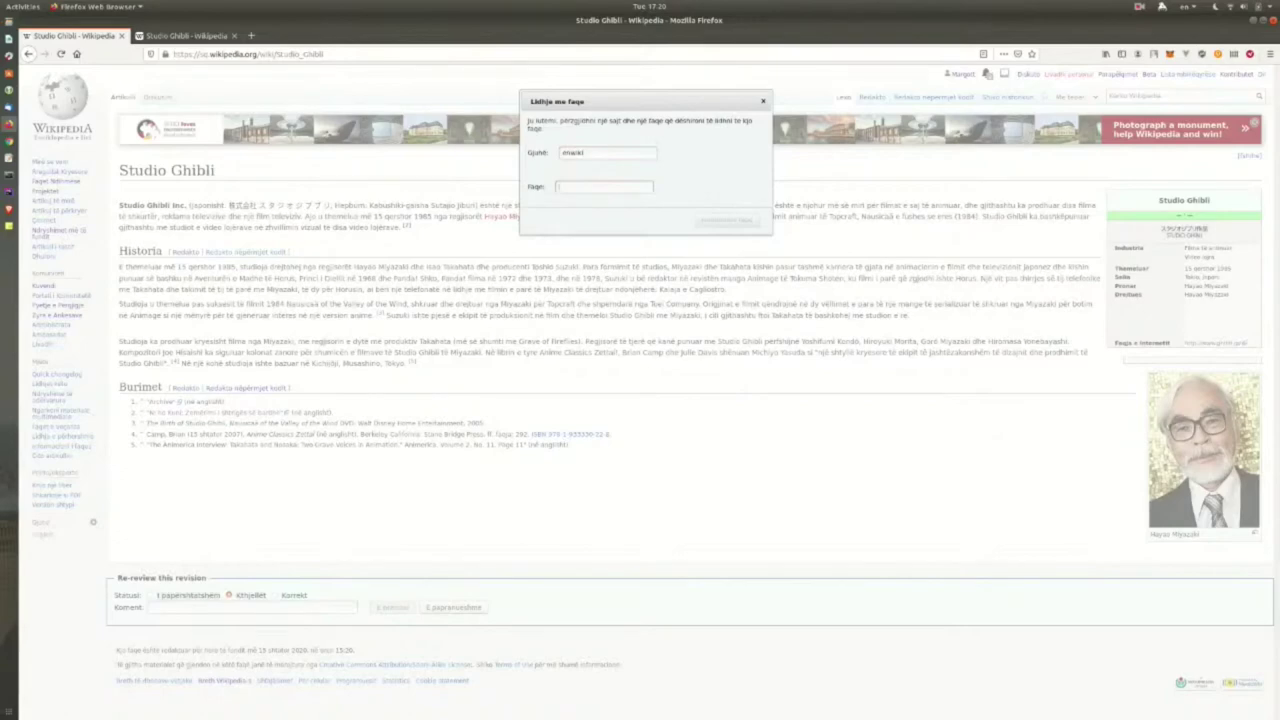
pyautogui.write('Studio')
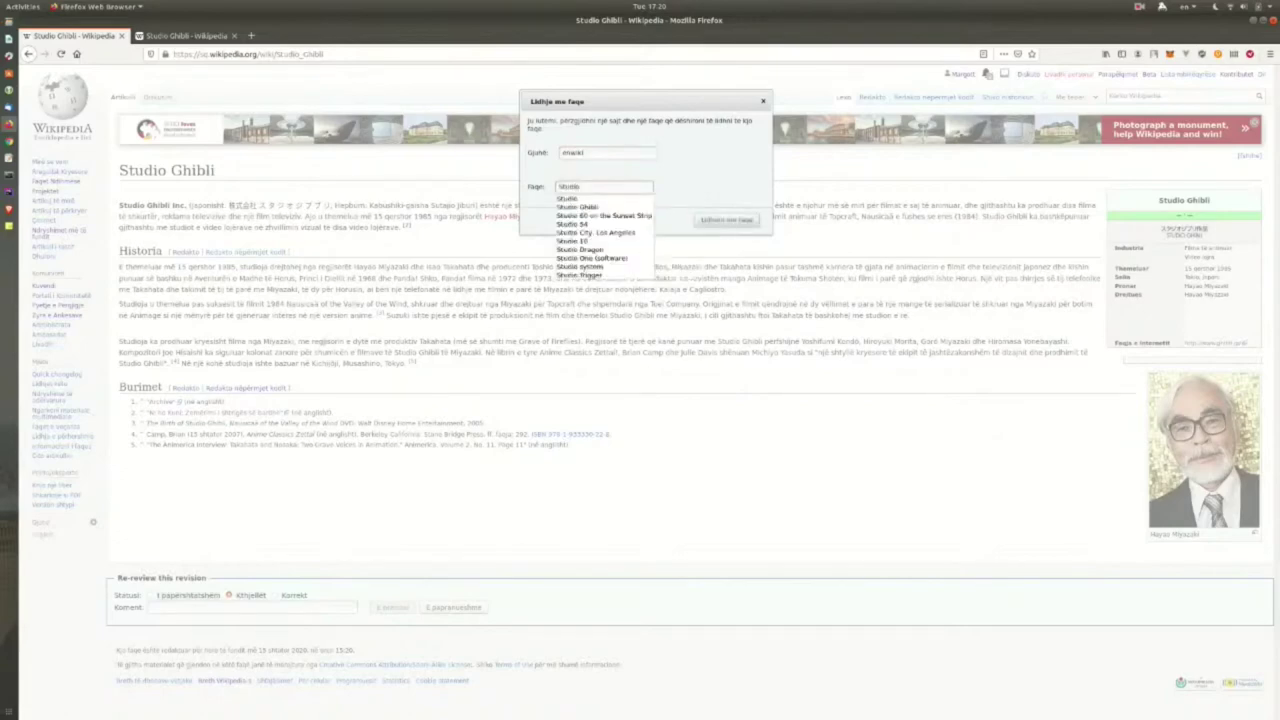
pyautogui.write(' Ghibli')
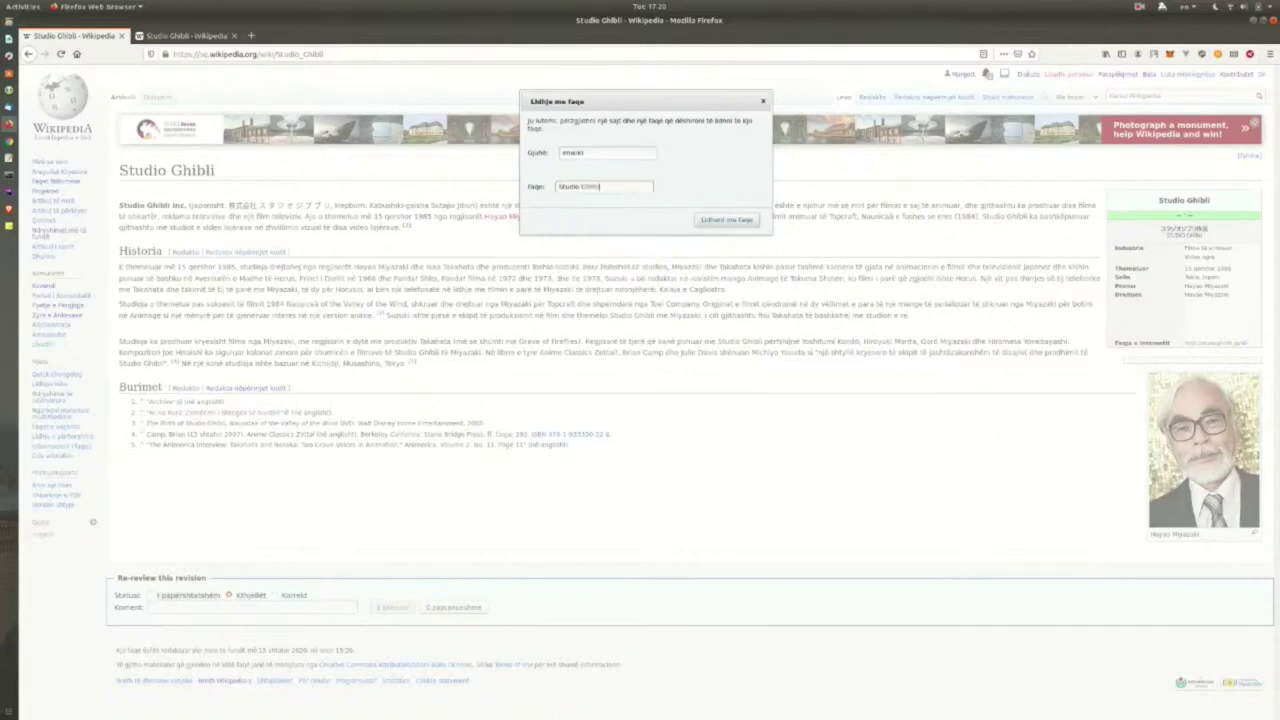
pyautogui.click(724, 219)
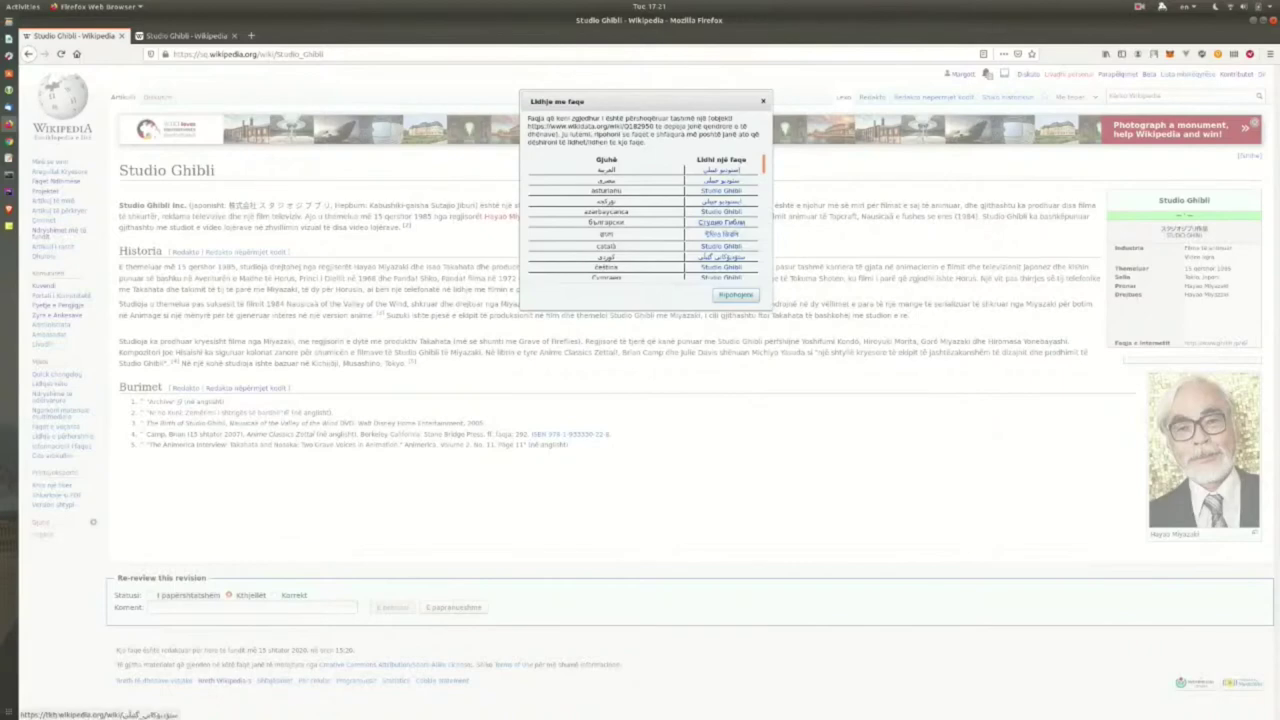
pyautogui.click(736, 294)
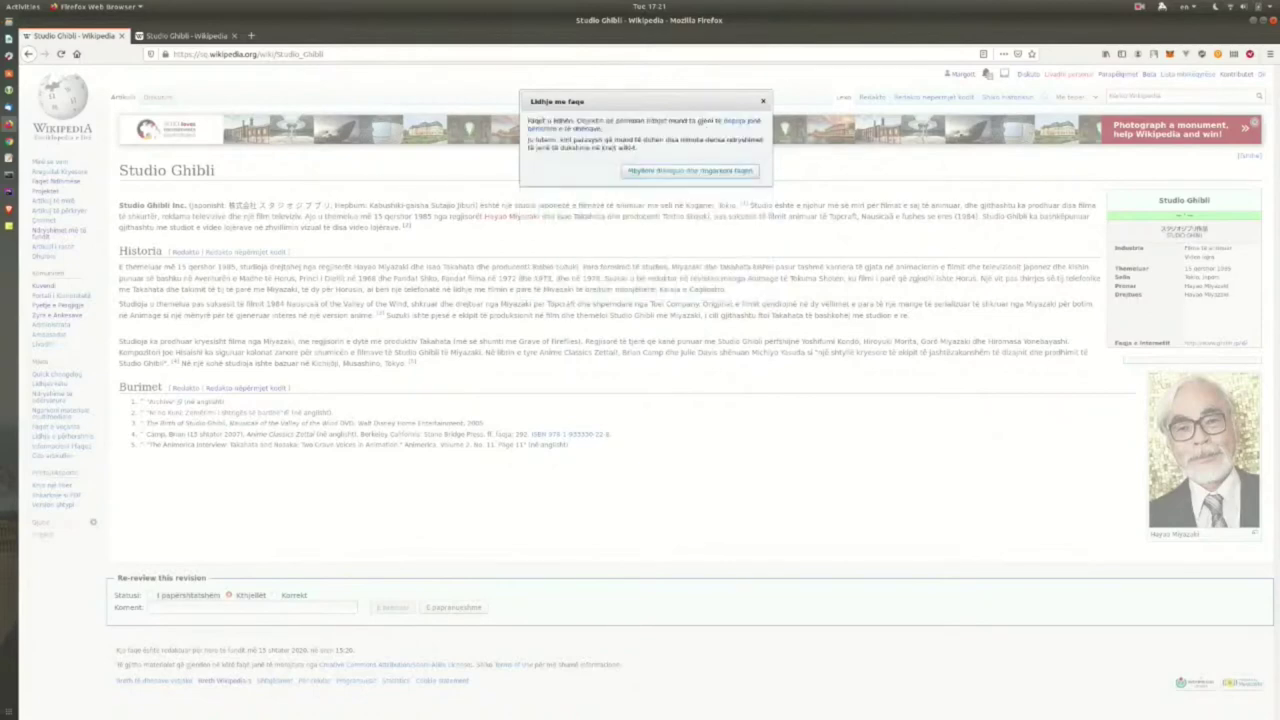
pyautogui.click(689, 170)
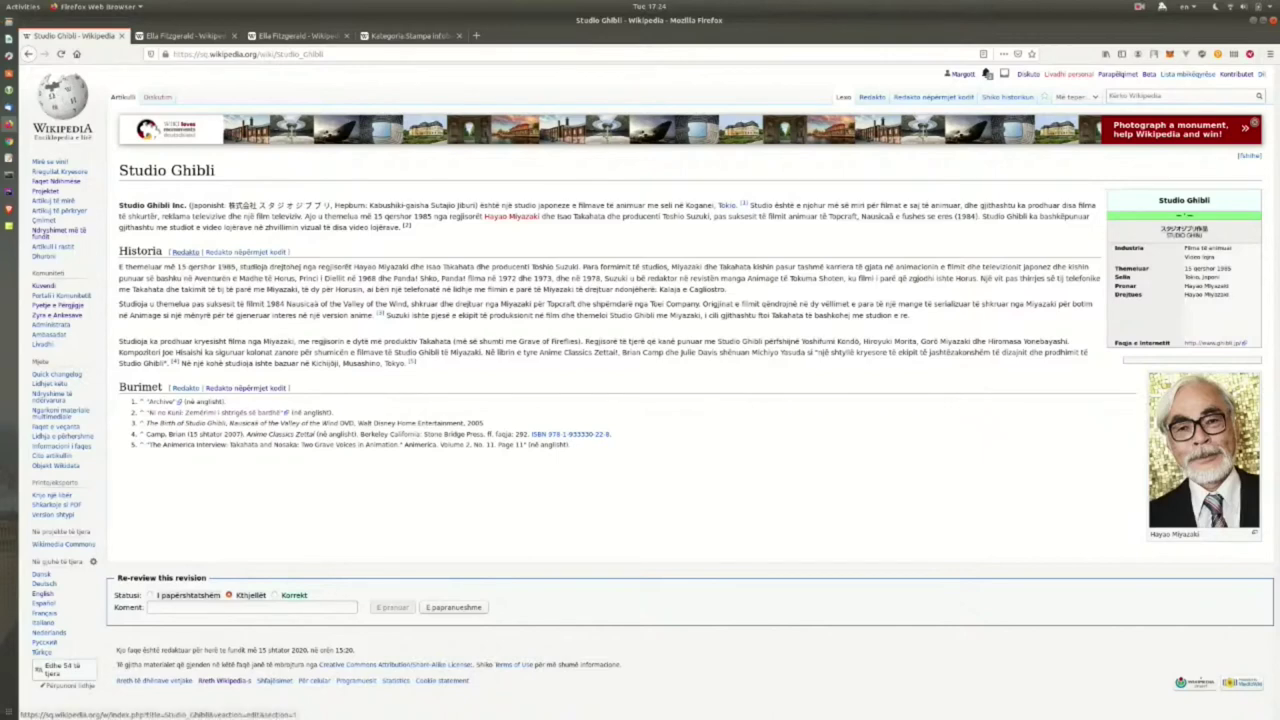
# Examine the Historia section in visual and source editing, including its last citation and heading markup, and return to the article without changes.
pyautogui.click(185, 252)
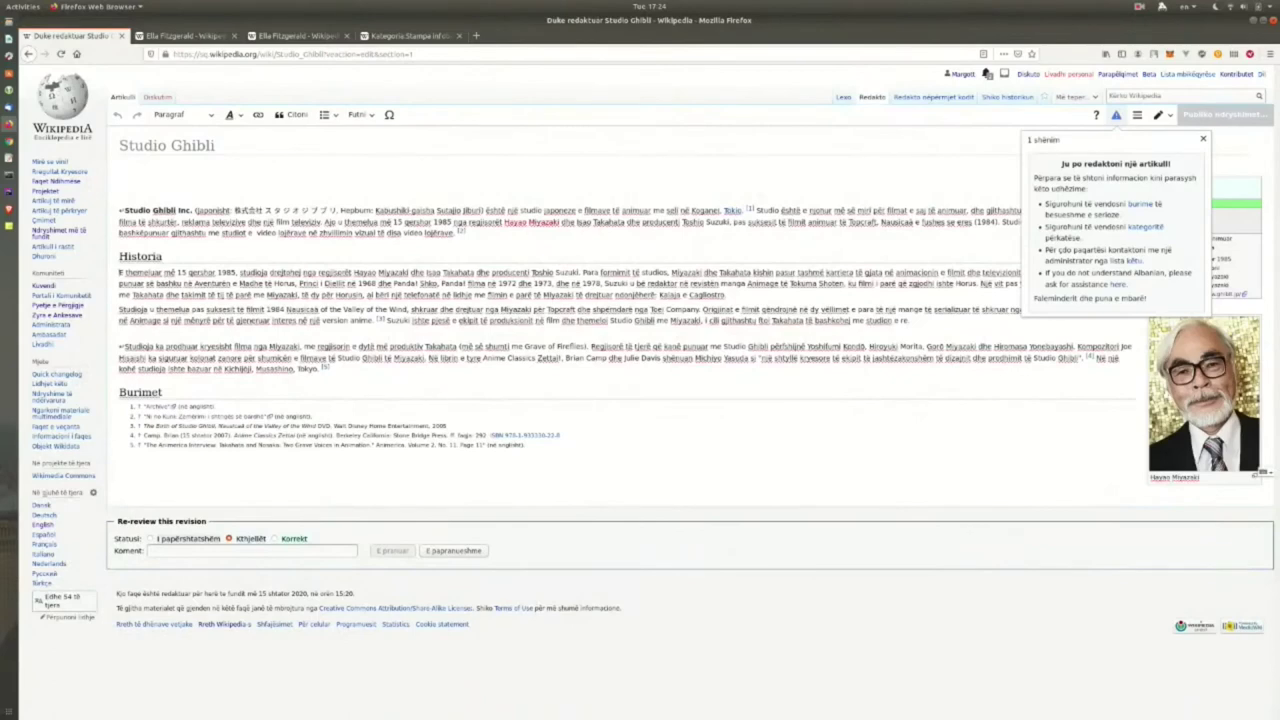
pyautogui.click(330, 368)
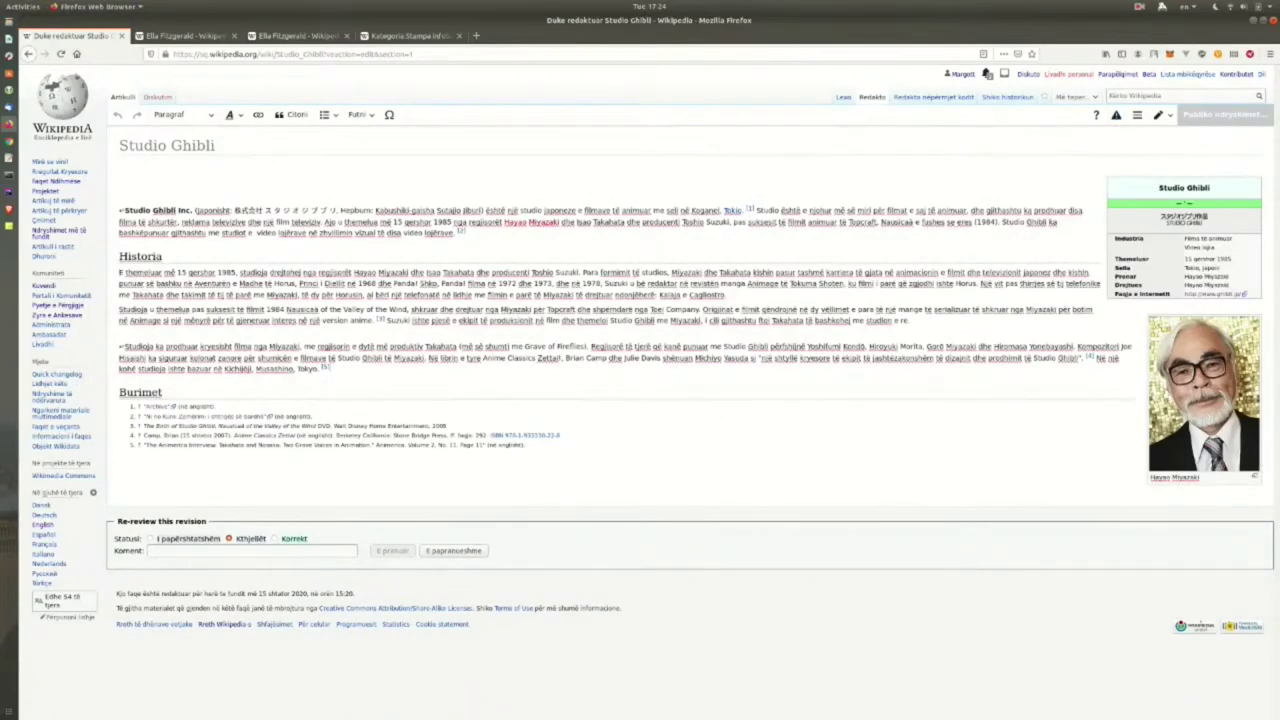
pyautogui.hotkey('alt', 'Left')
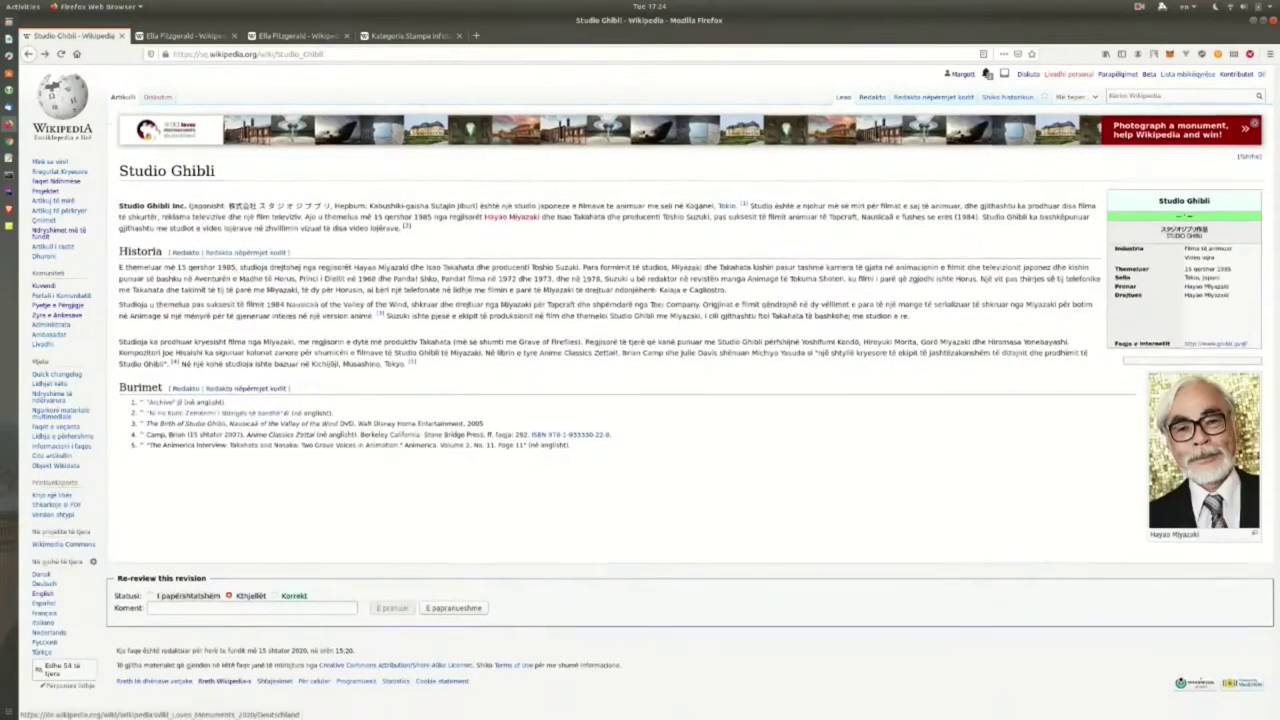
pyautogui.click(262, 253)
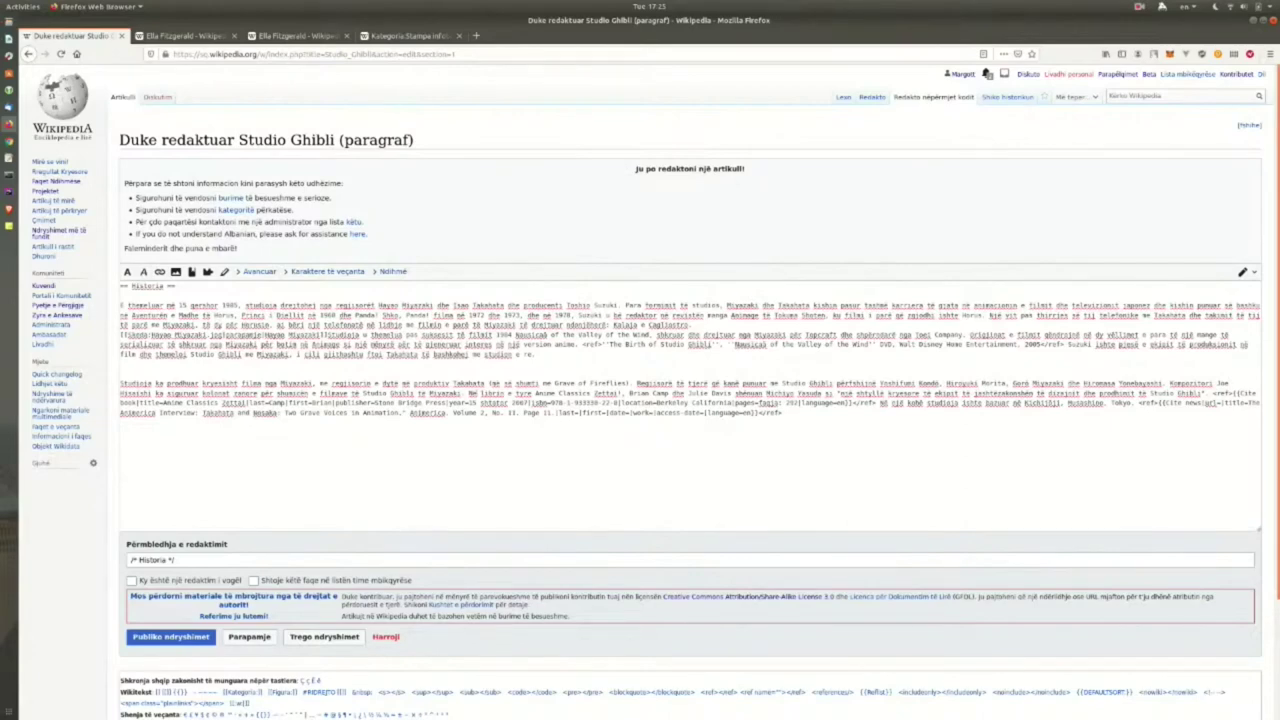
pyautogui.moveTo(522, 402); pyautogui.dragTo(579, 412)
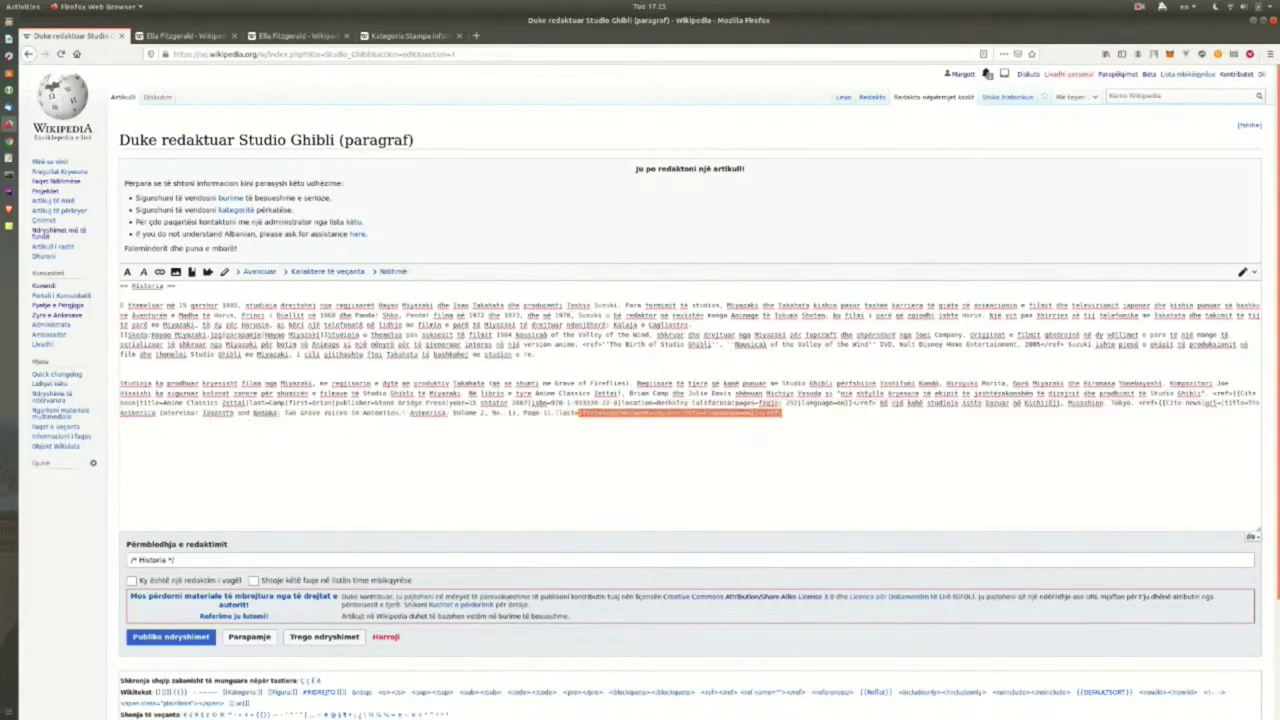
pyautogui.moveTo(175, 286); pyautogui.dragTo(120, 286)
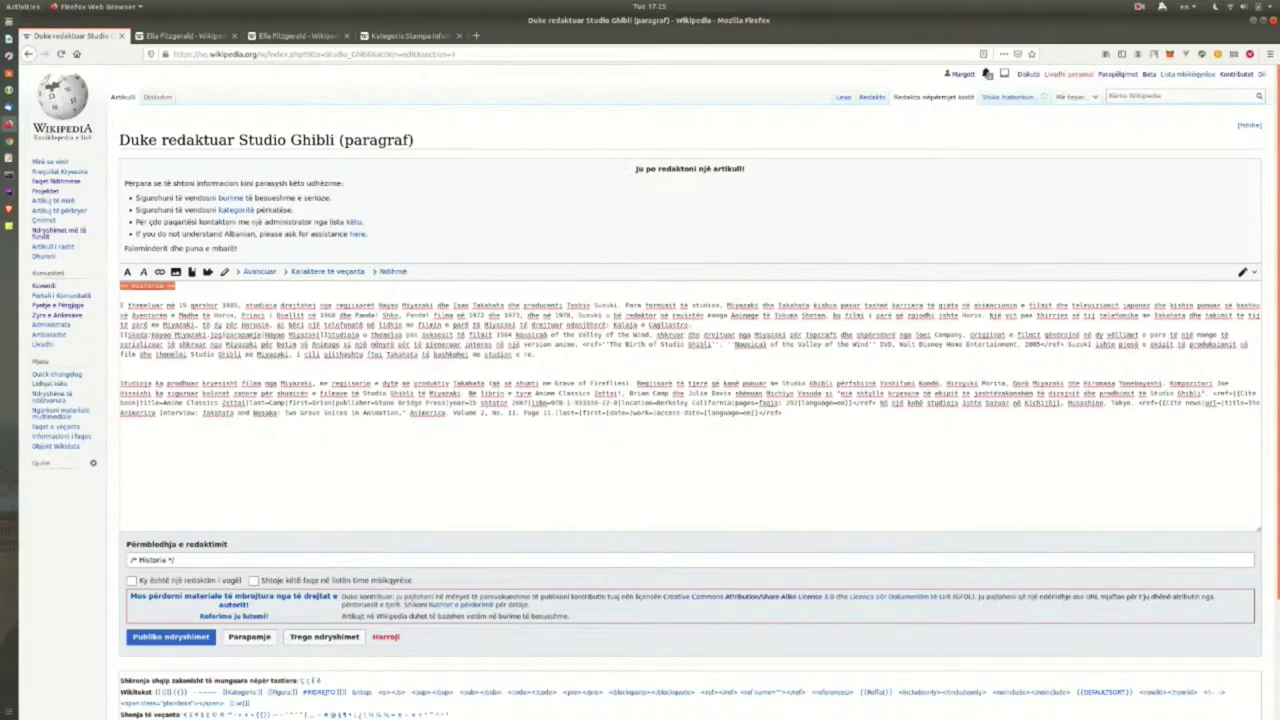
pyautogui.hotkey('alt', 'Left')
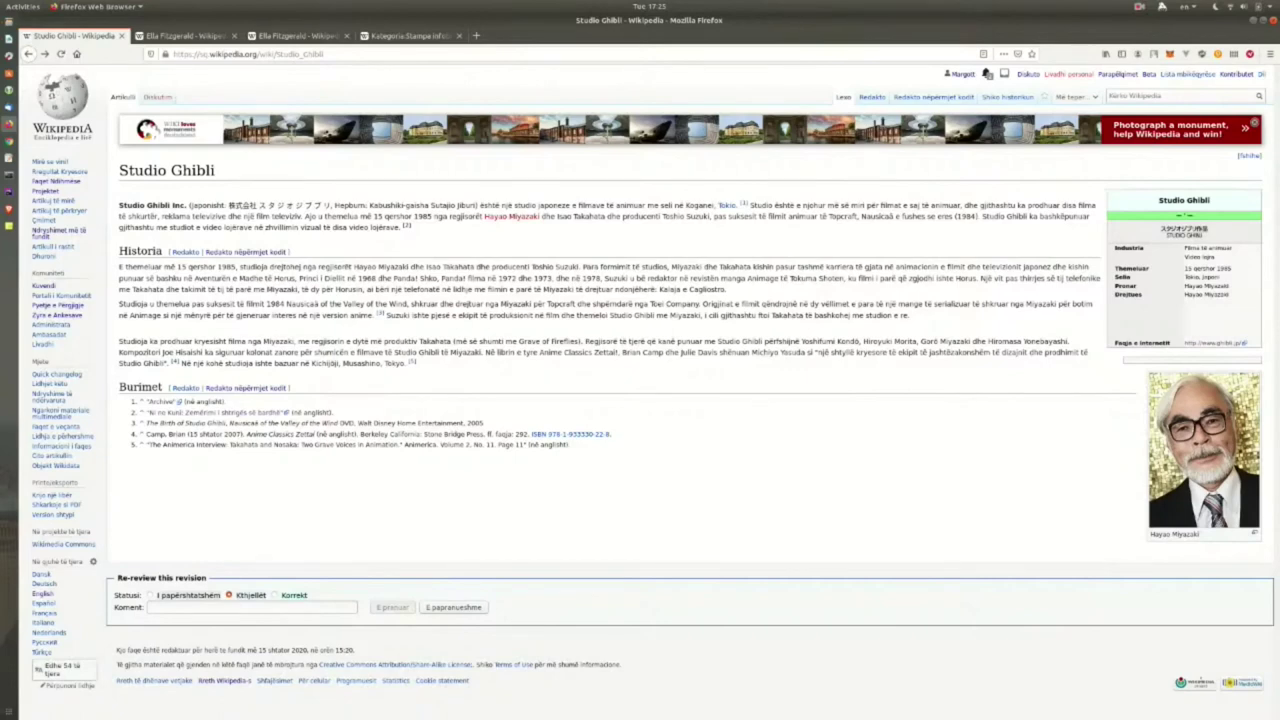
# Open the Albanian Ella Fitzgerald article's source and add "|language=en" to the Savoy Ballroom web citation.
pyautogui.hotkey('ctrl', 'Tab')
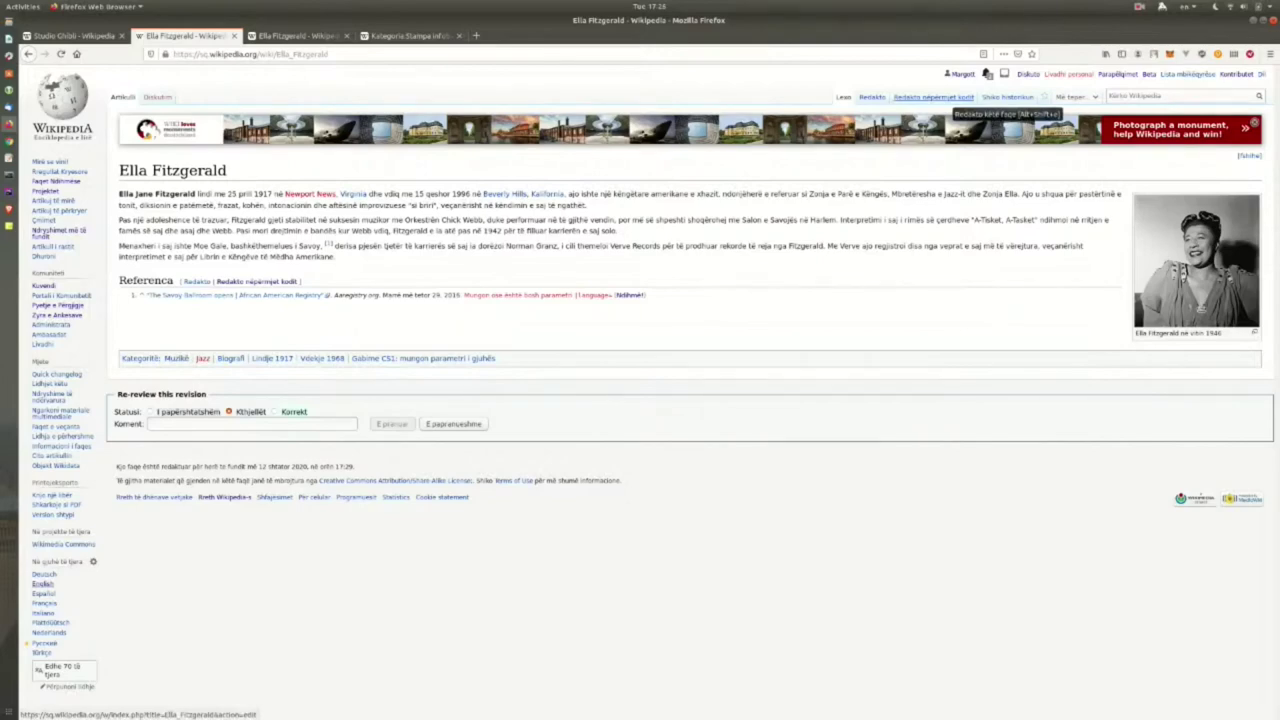
pyautogui.click(935, 97)
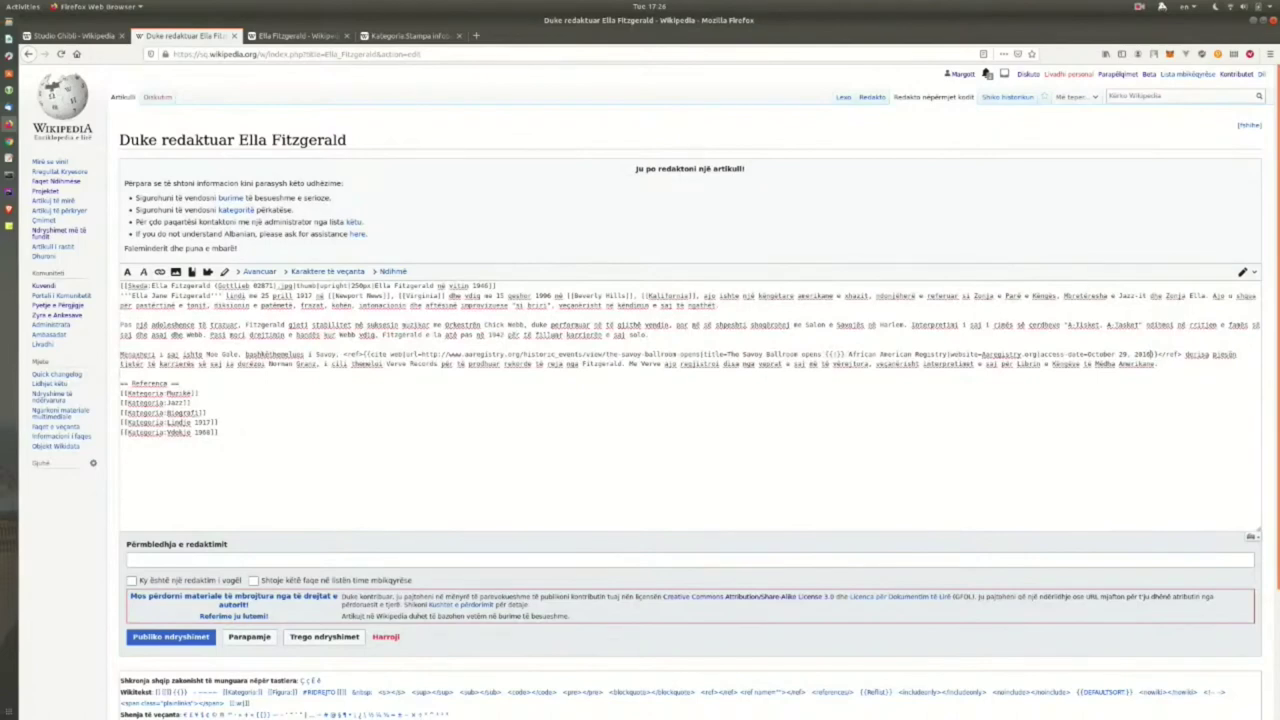
pyautogui.write('|')
pyautogui.write('|language=')
pyautogui.write('en')
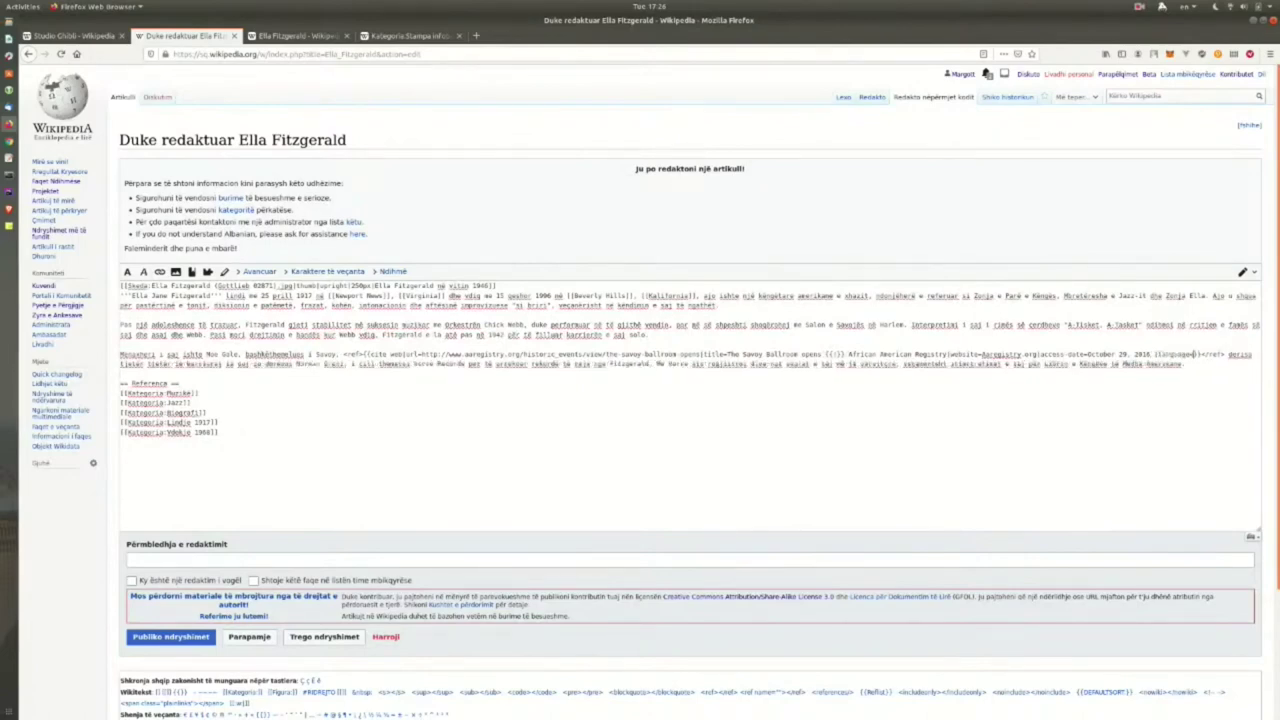
# Publish the citation fix with the edit summary "rregullova referencen gabim".
pyautogui.scroll(-3, 690, 400)
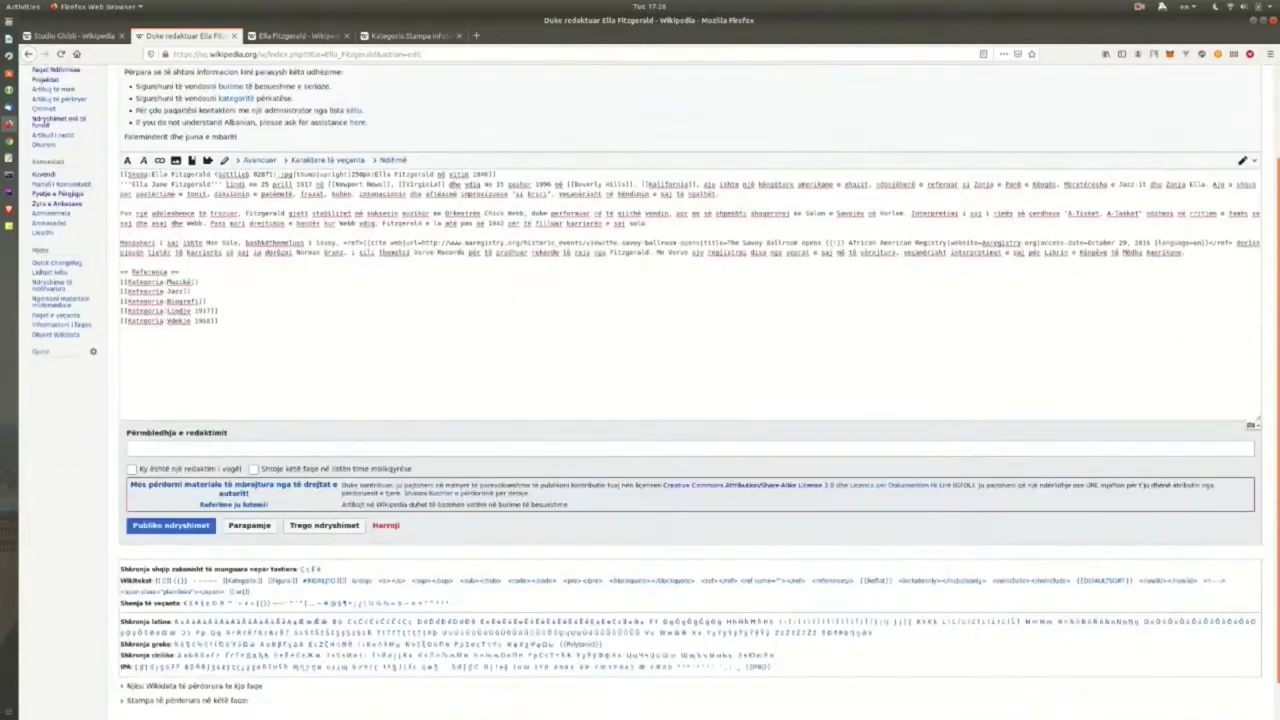
pyautogui.click(131, 404)
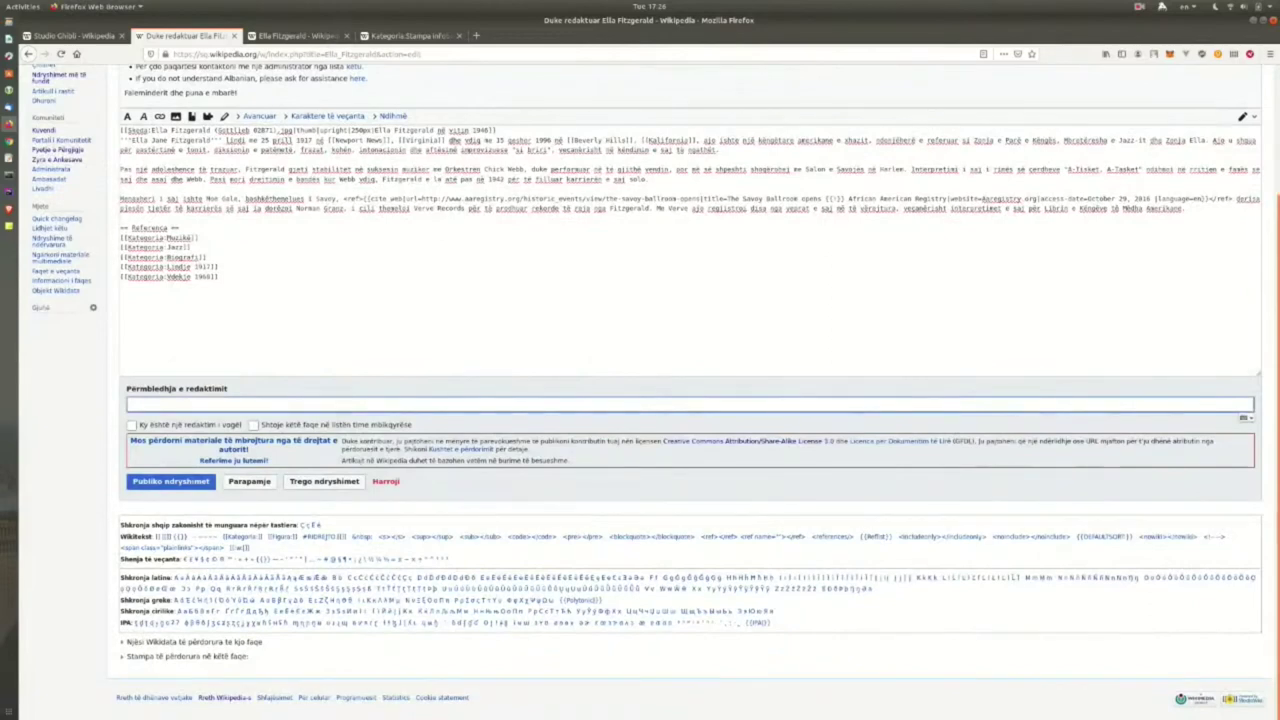
pyautogui.write('rregullova t')
pyautogui.write('eferencen gjabim')
pyautogui.press('Return')
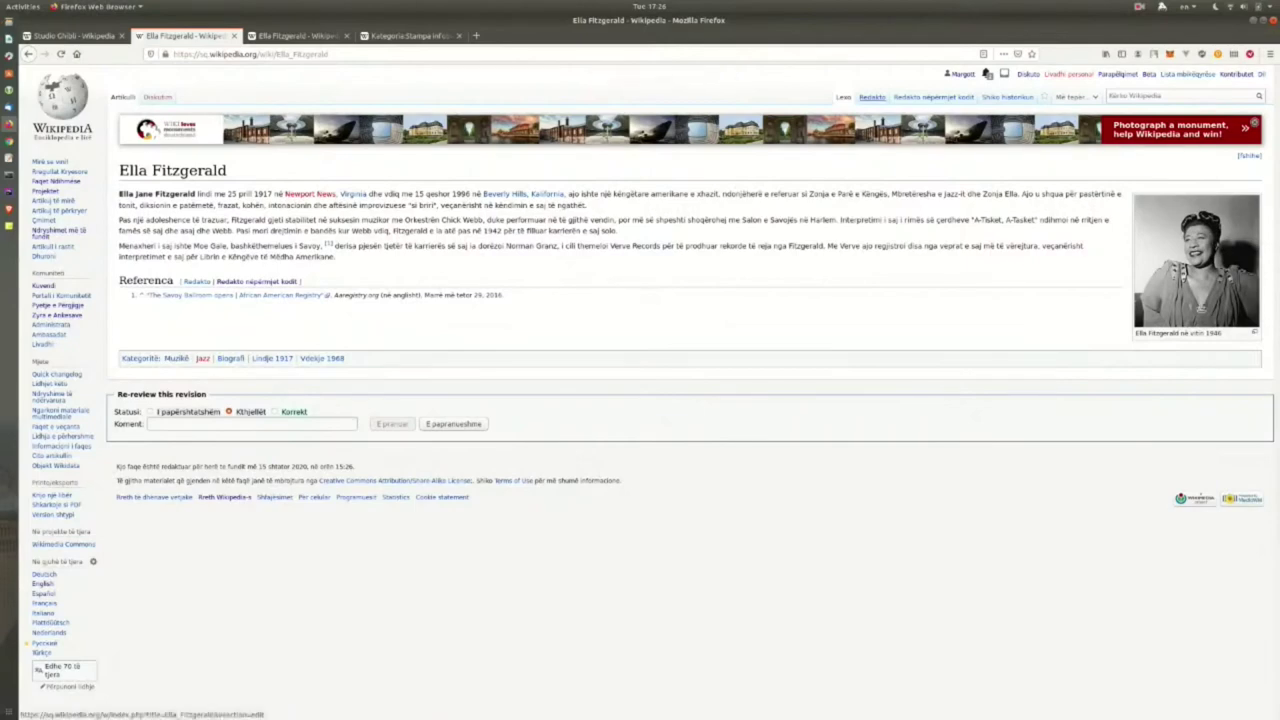
# Open the Ella Fitzgerald article for visual editing, dismiss the editing notice, and view the English version of the article.
pyautogui.click(872, 97)
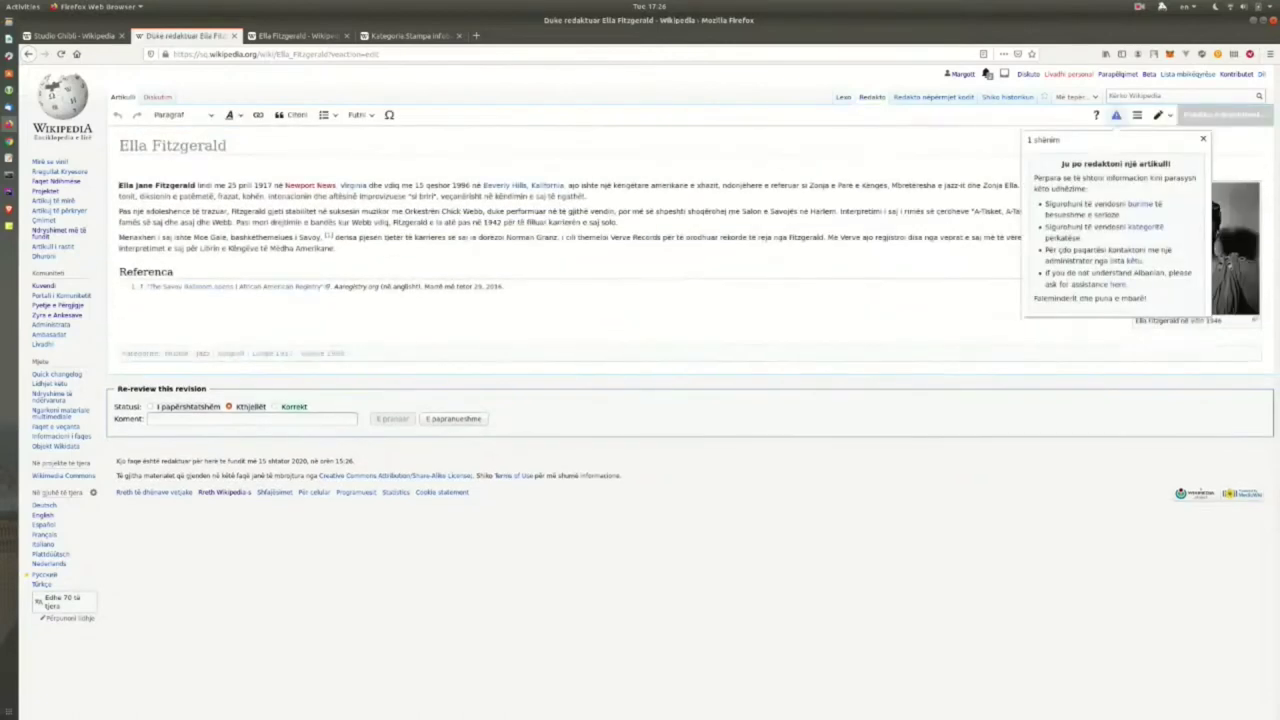
pyautogui.click(1018, 251)
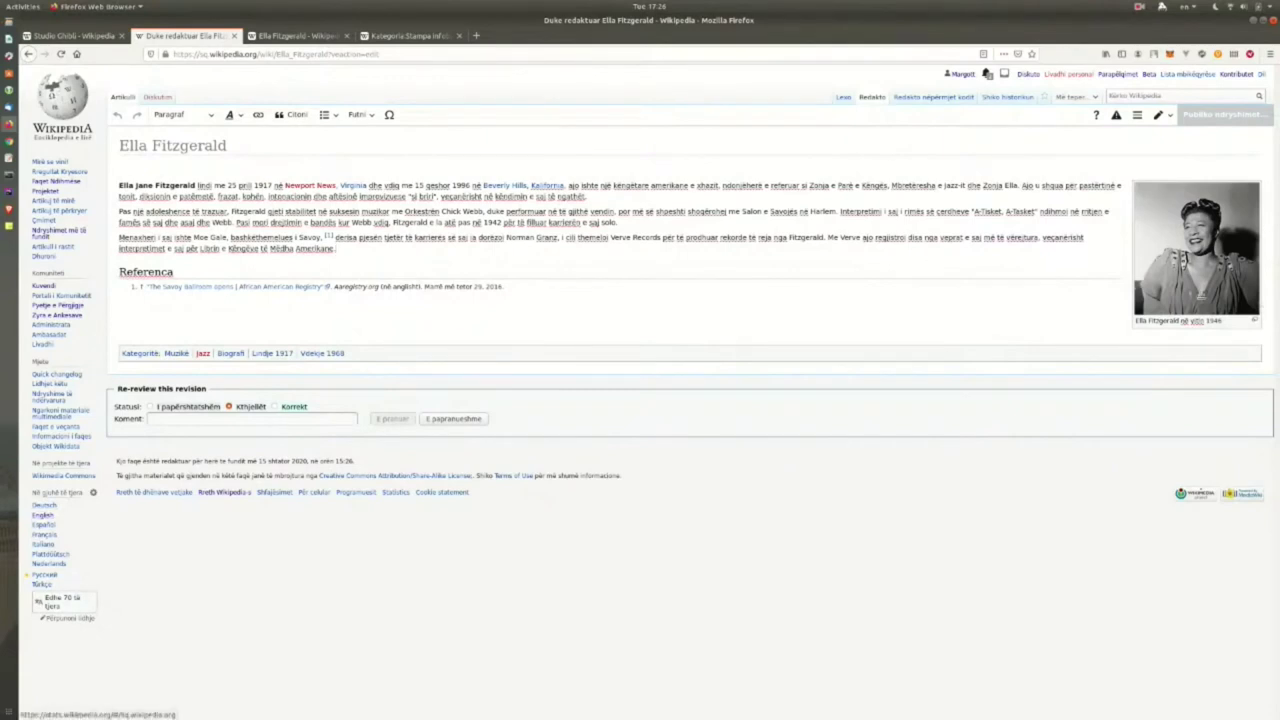
pyautogui.click(295, 35)
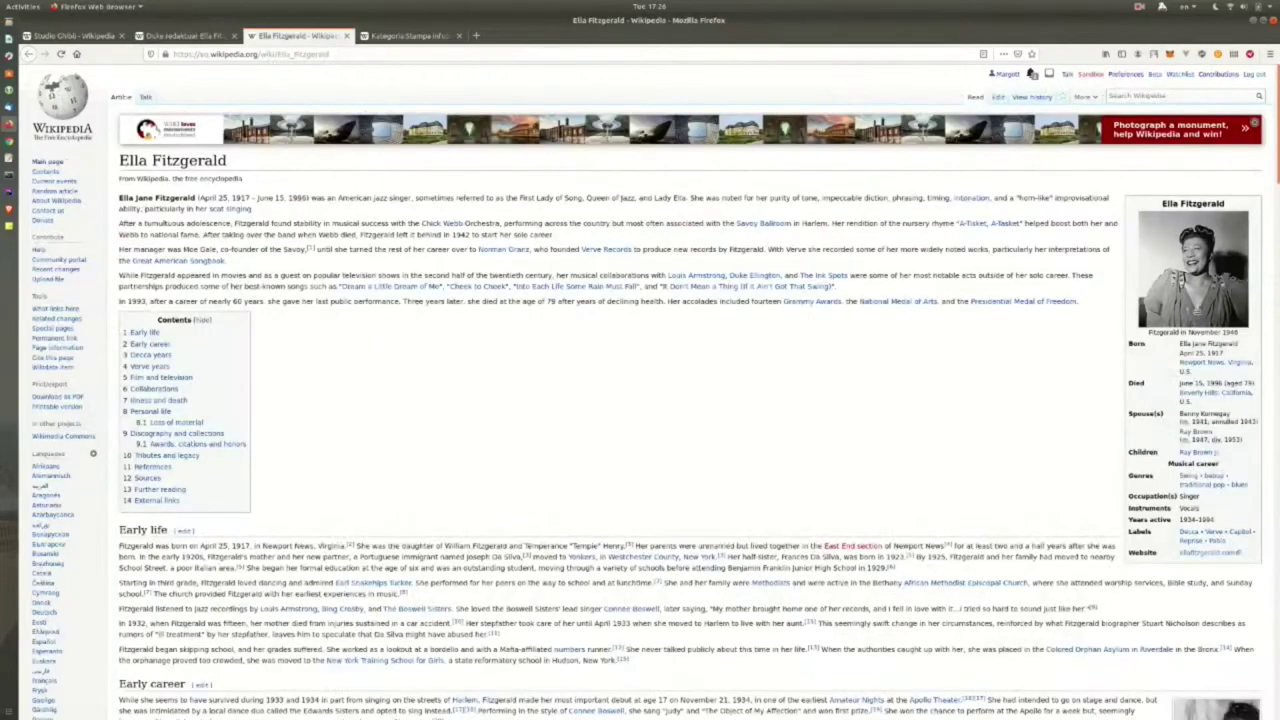
# Find Stampa:Infobox person in the infobox template category, copy its complete blank code, and review the documentation's example.
pyautogui.click(410, 35)
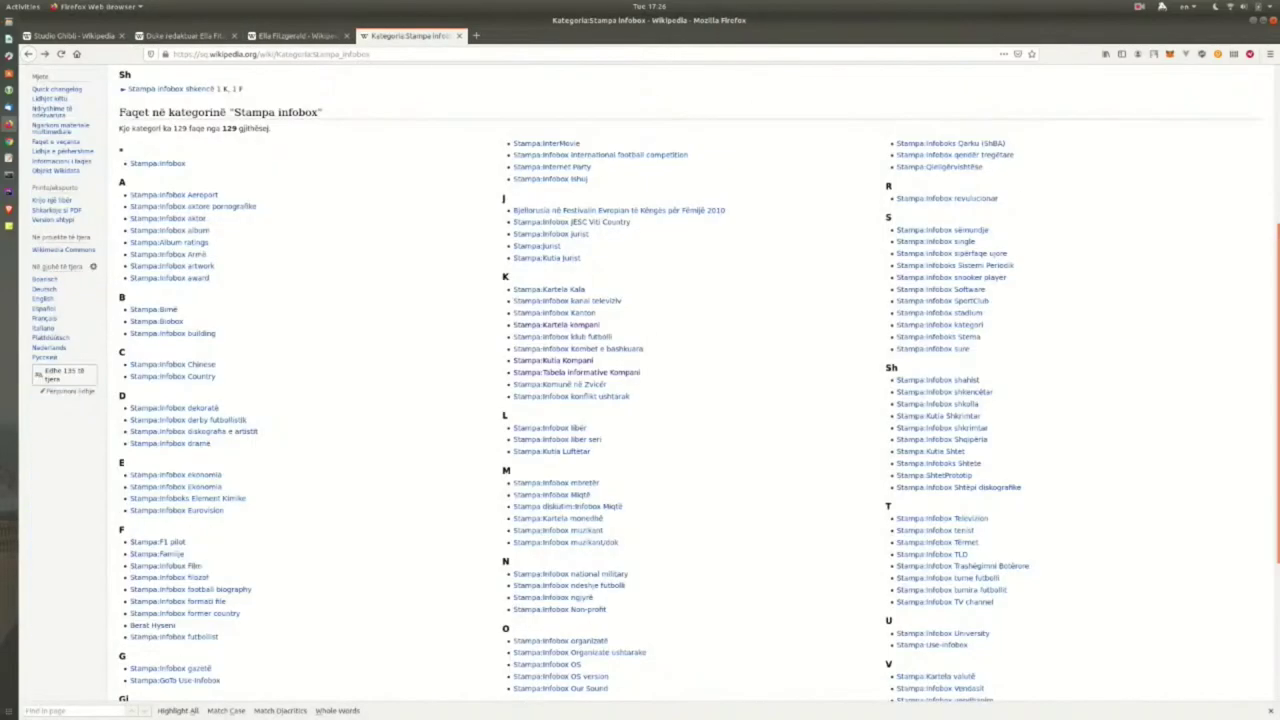
pyautogui.scroll(-2, 640, 380)
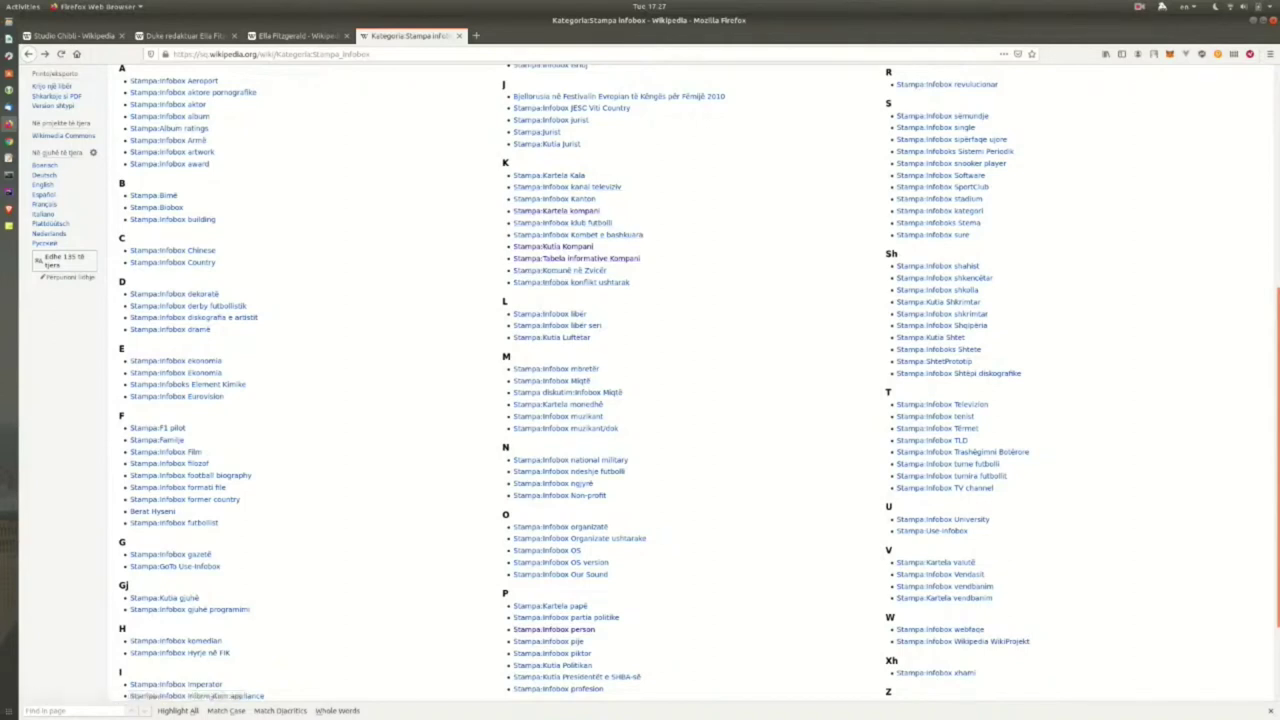
pyautogui.scroll(-3, 548, 505)
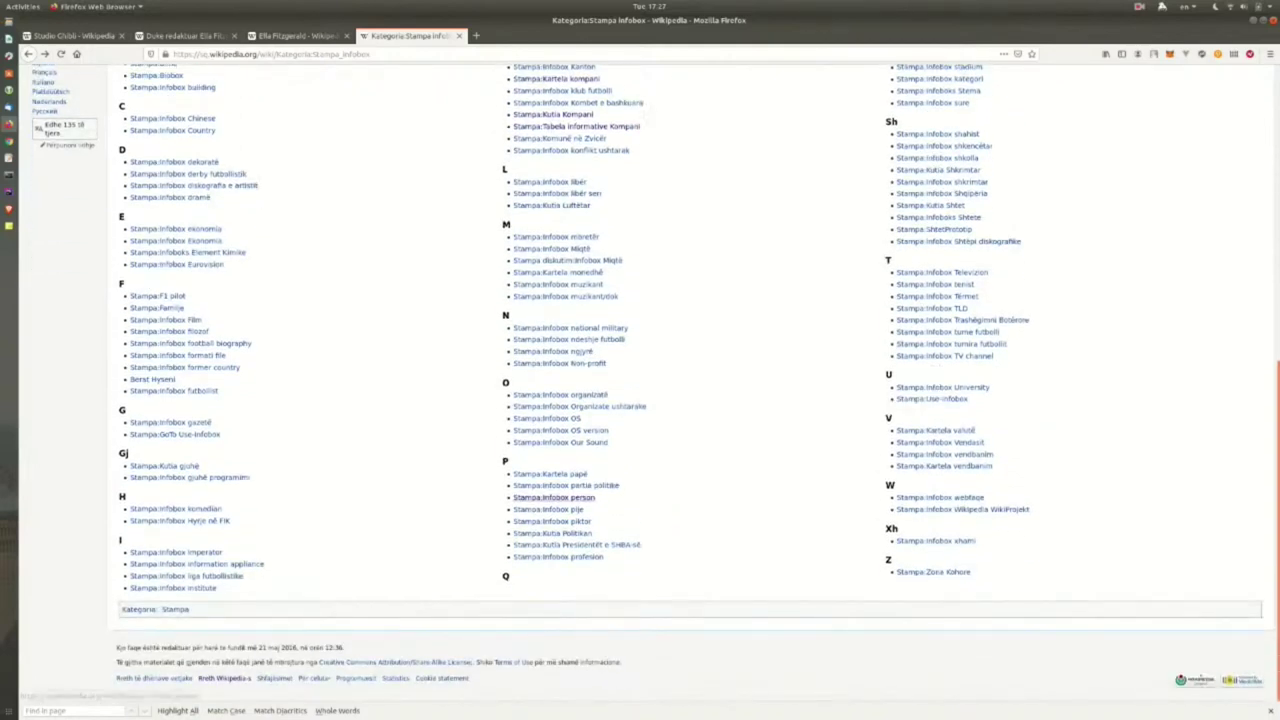
pyautogui.middleClick(548, 500)
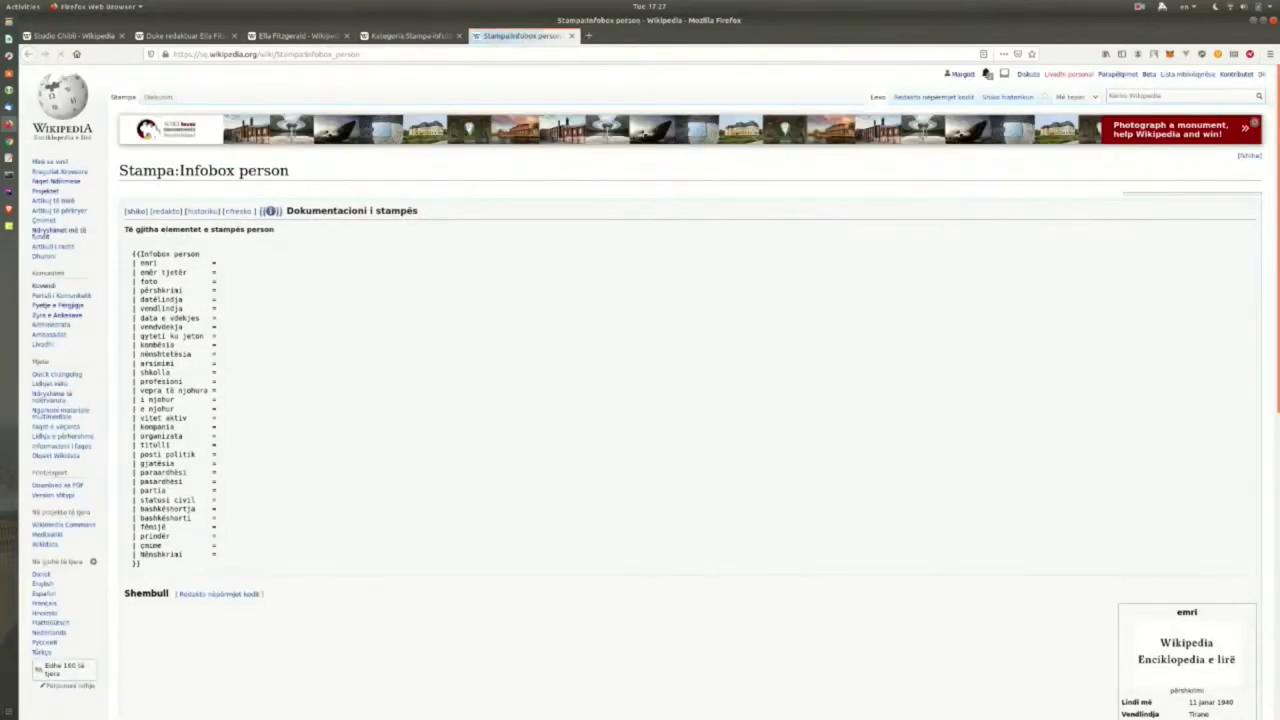
pyautogui.moveTo(133, 254); pyautogui.dragTo(138, 563)
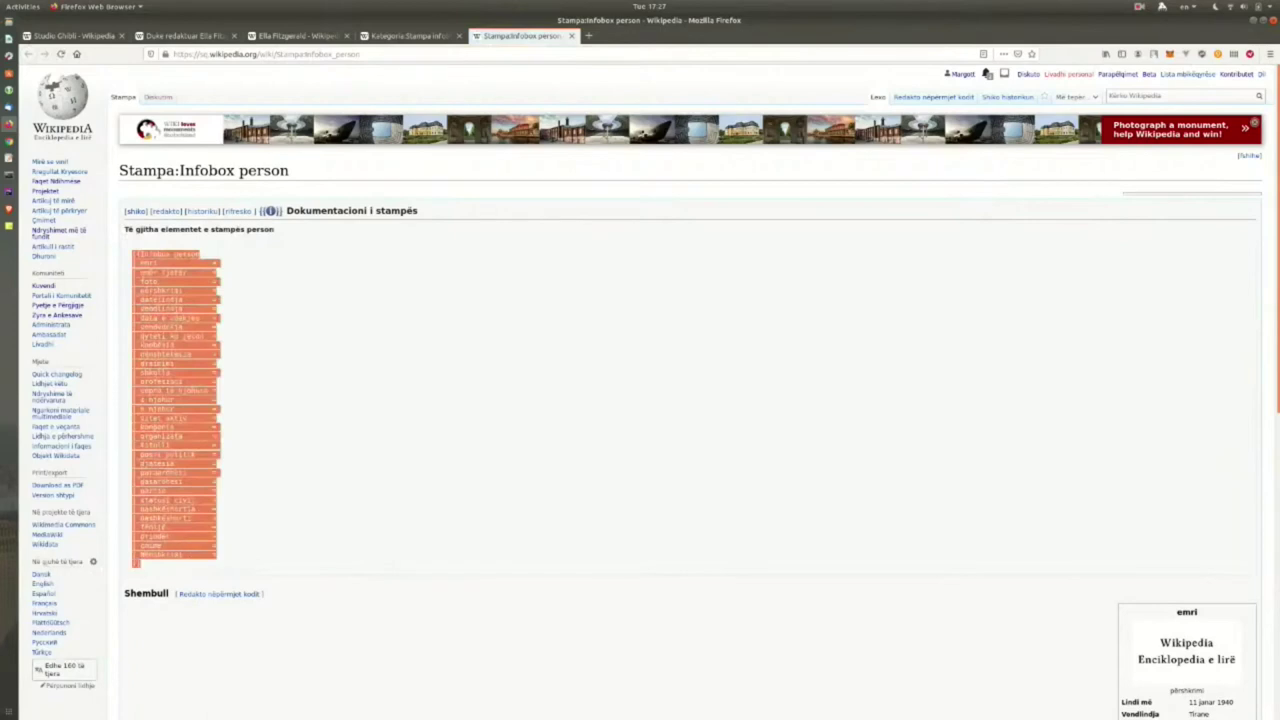
pyautogui.scroll(-3, 640, 400)
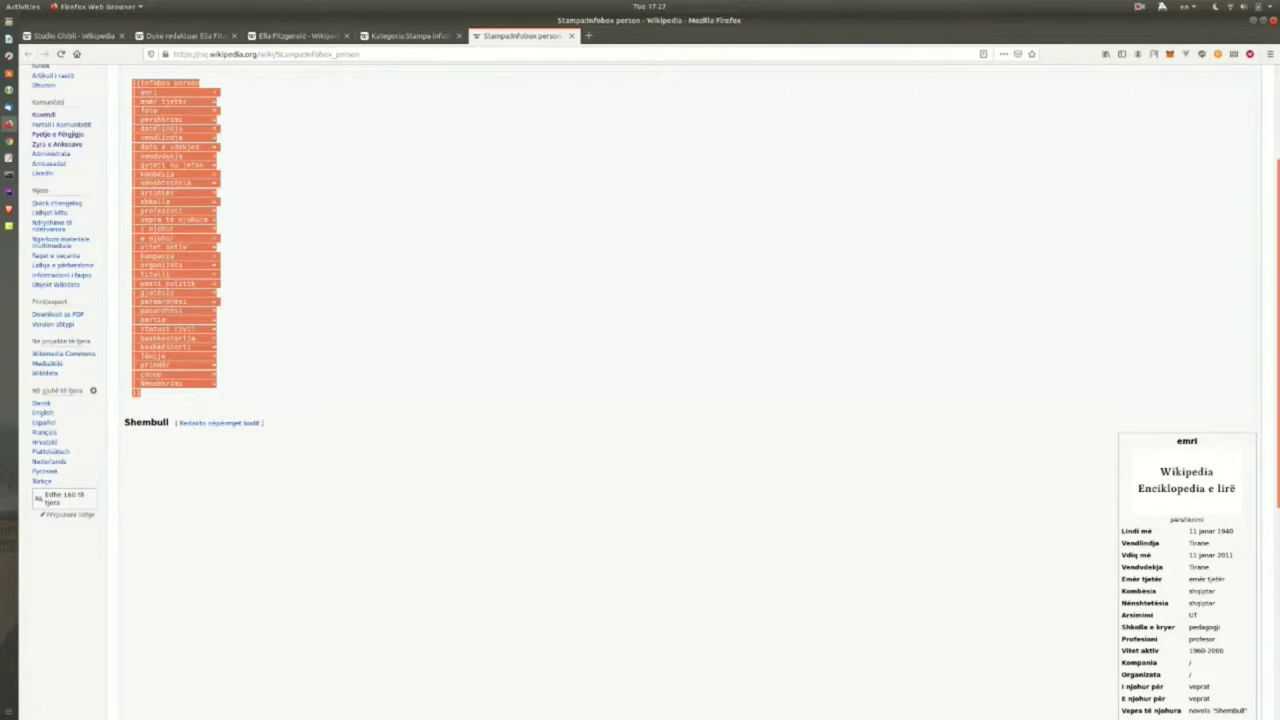
pyautogui.scroll(-4, 640, 400)
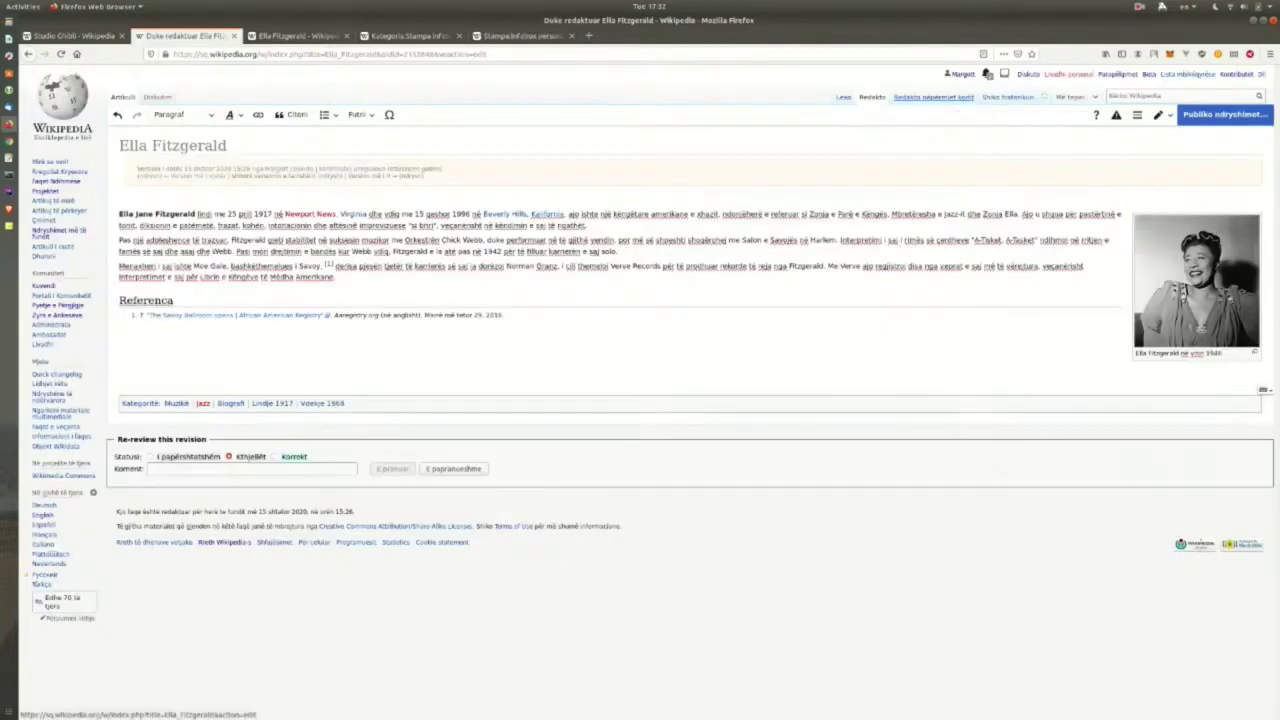
# Switch the Albanian article to source editing, paste the blank Infobox person code above the image line, and set "emri" to "Ella Fitzgerald".
pyautogui.click(933, 97)
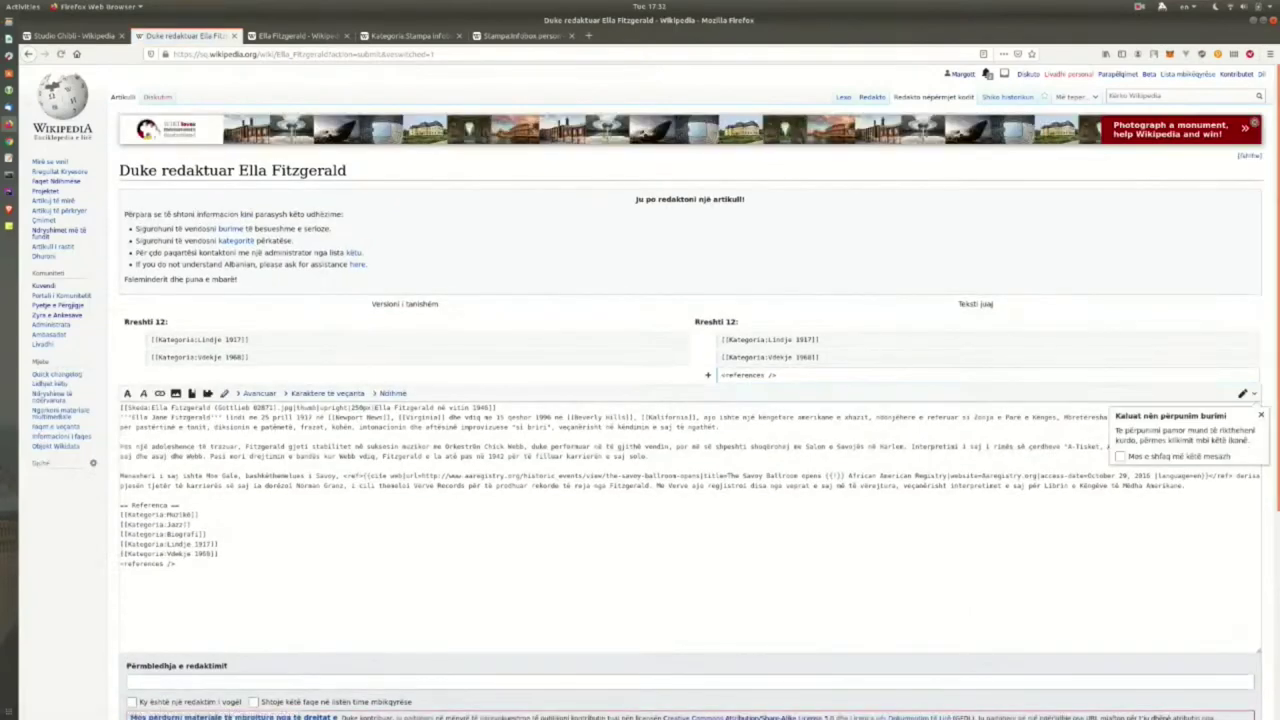
pyautogui.scroll(-2, 640, 400)
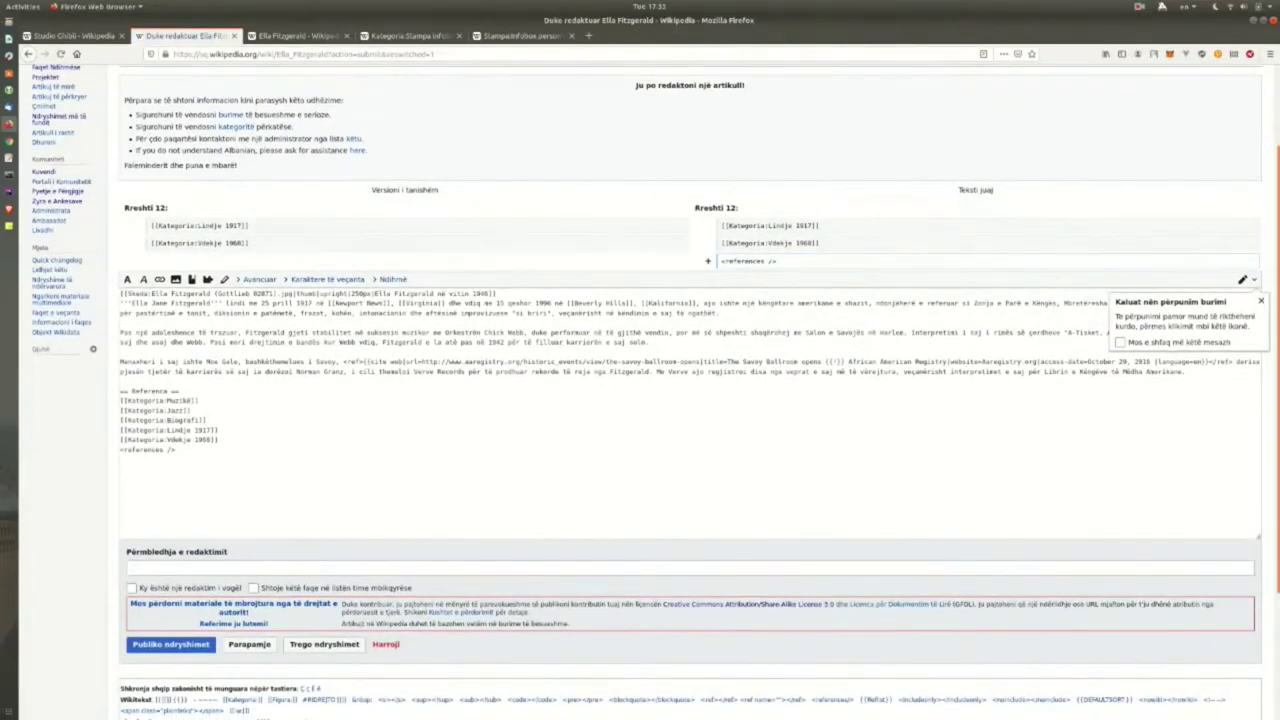
pyautogui.click(238, 445)
pyautogui.scroll(1, 640, 400)
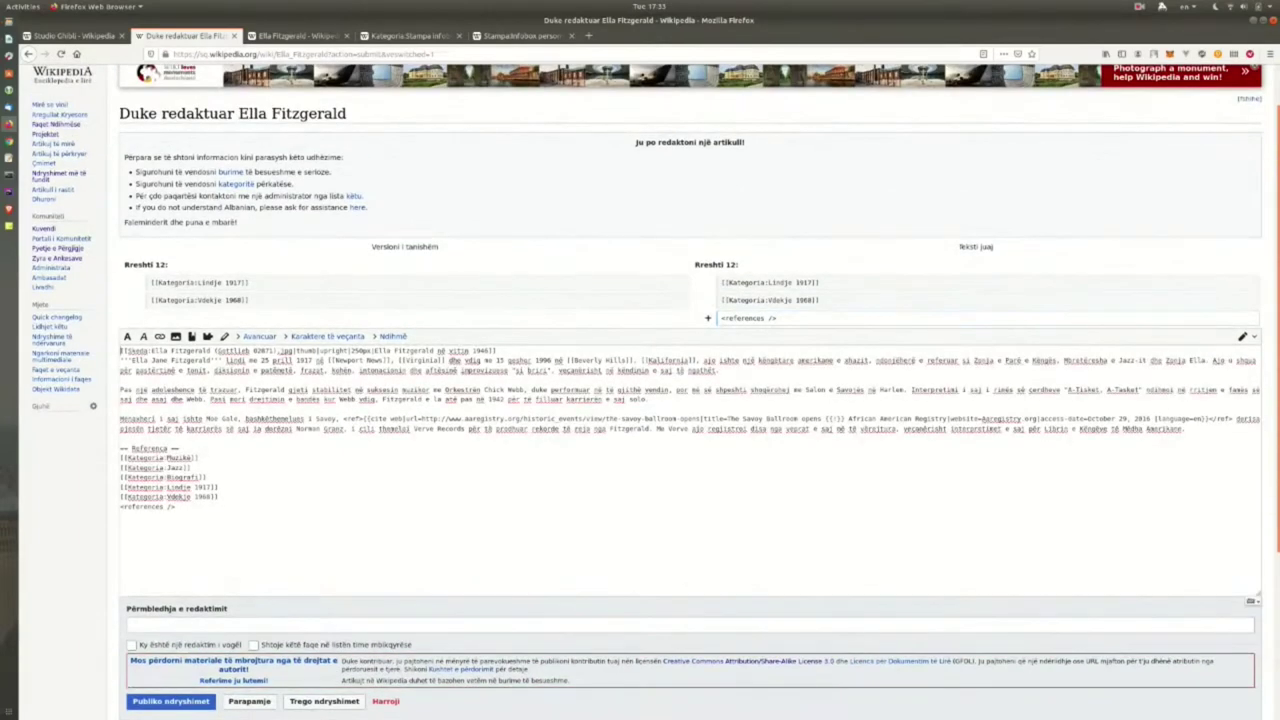
pyautogui.press('Return')
pyautogui.press('Return')
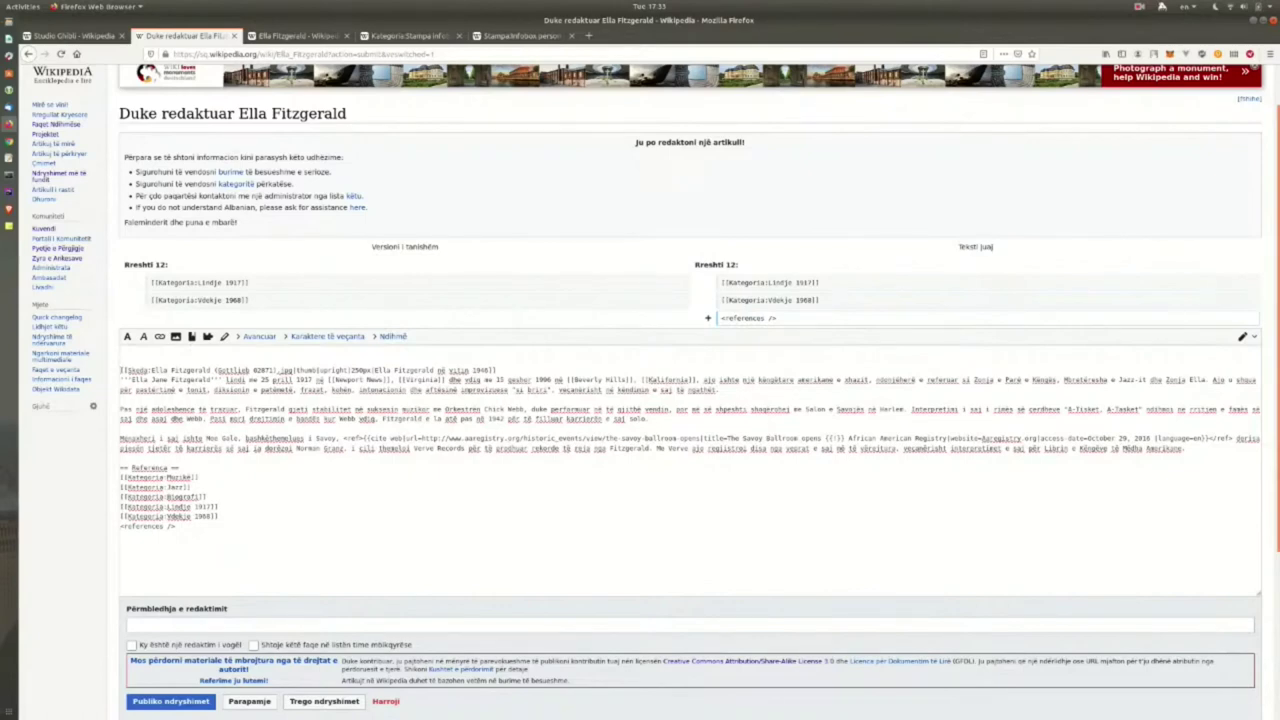
pyautogui.click(121, 359)
pyautogui.hotkey('ctrl', 'v')
pyautogui.scroll(2, 690, 470)
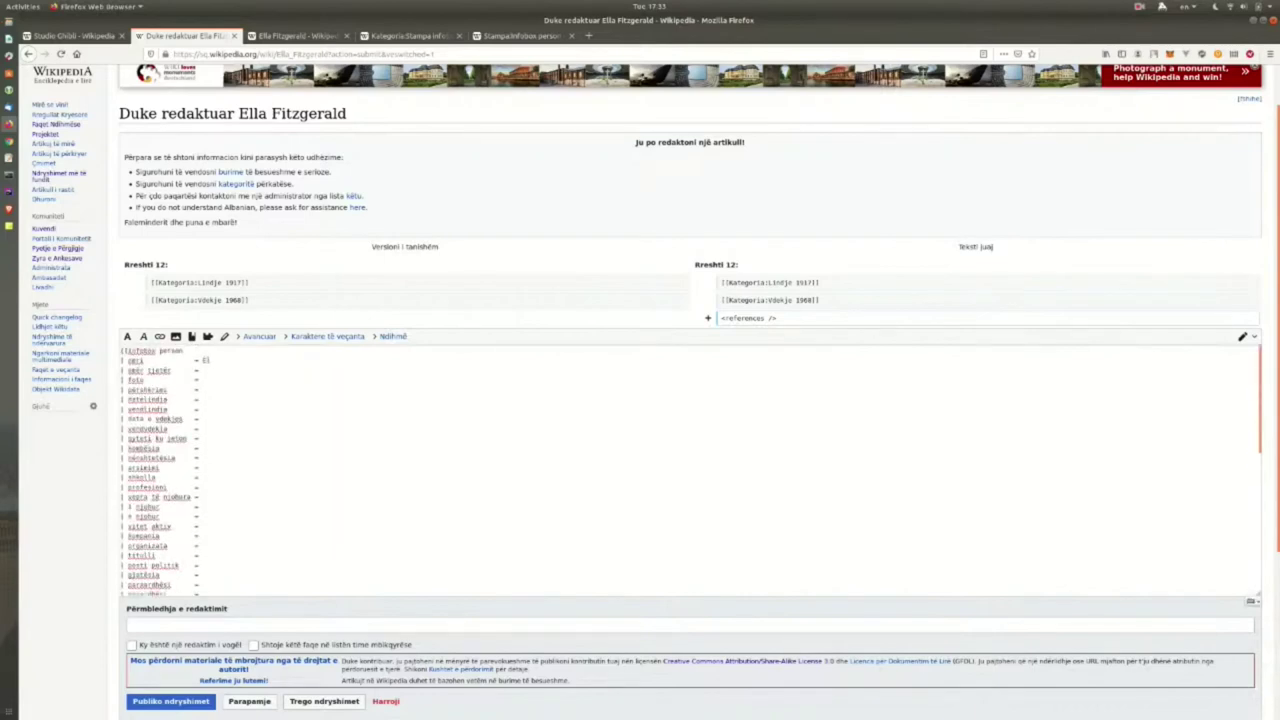
pyautogui.write('la Fitzgerald')
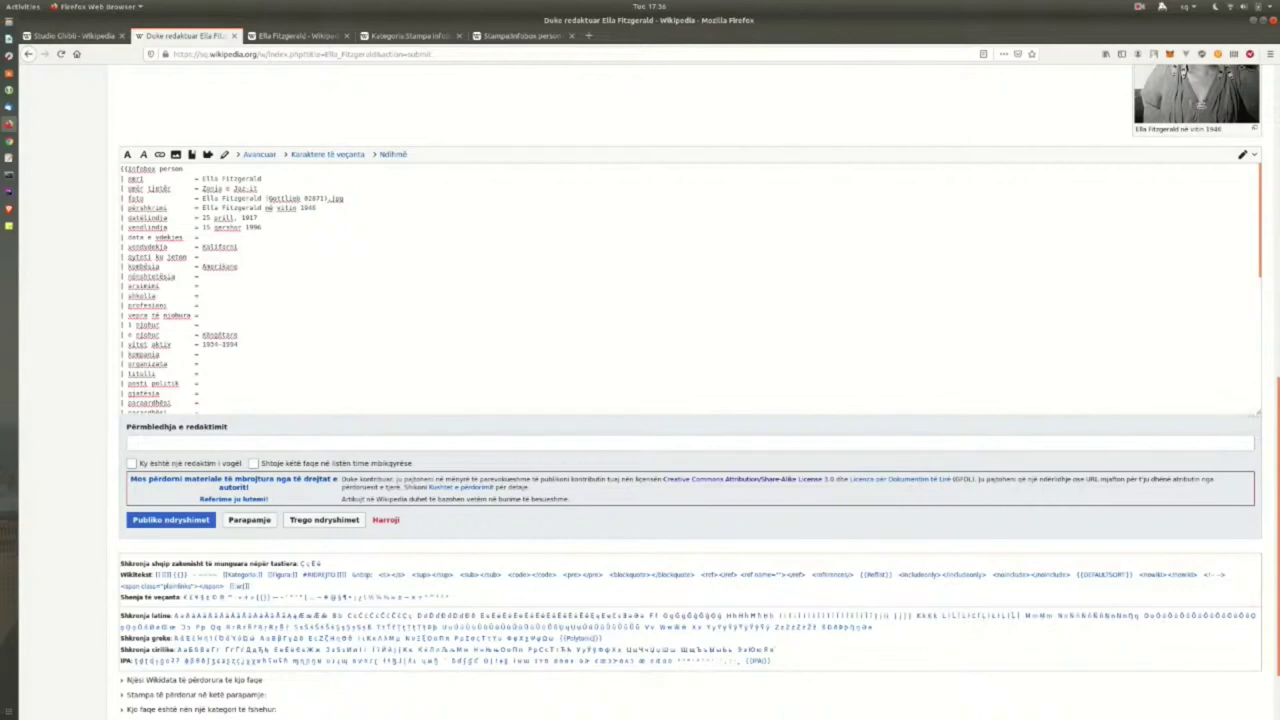
# Check the infobox fields, including the "foto" file name, and preview the article with its infobox.
pyautogui.doubleClick(240, 198)
pyautogui.click(343, 198)
pyautogui.scroll(-5, 690, 289)
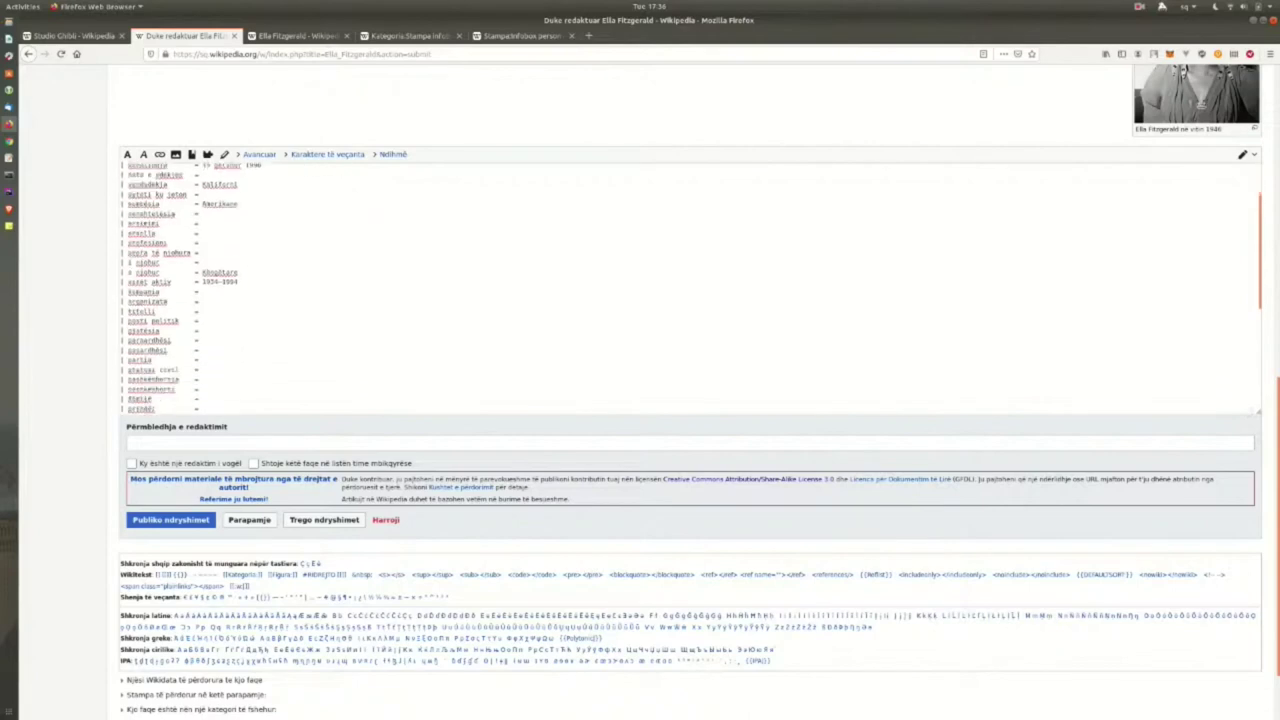
pyautogui.scroll(3, 690, 289)
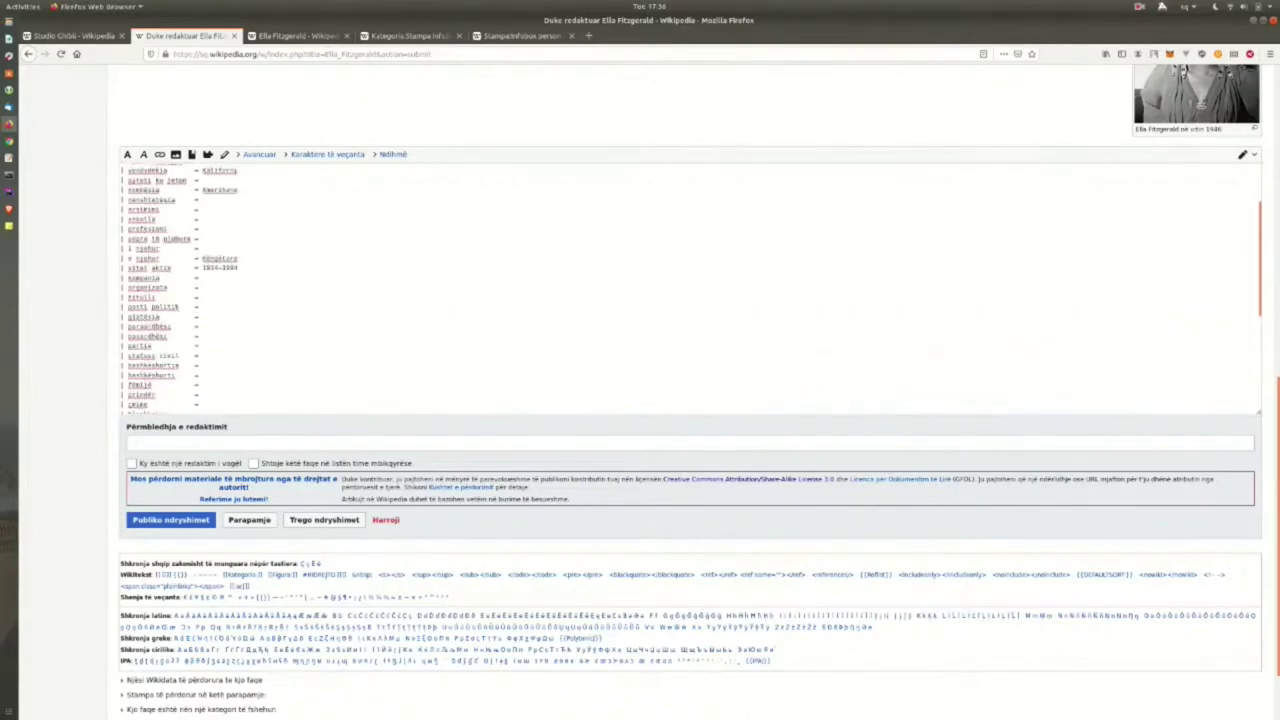
pyautogui.scroll(3, 690, 289)
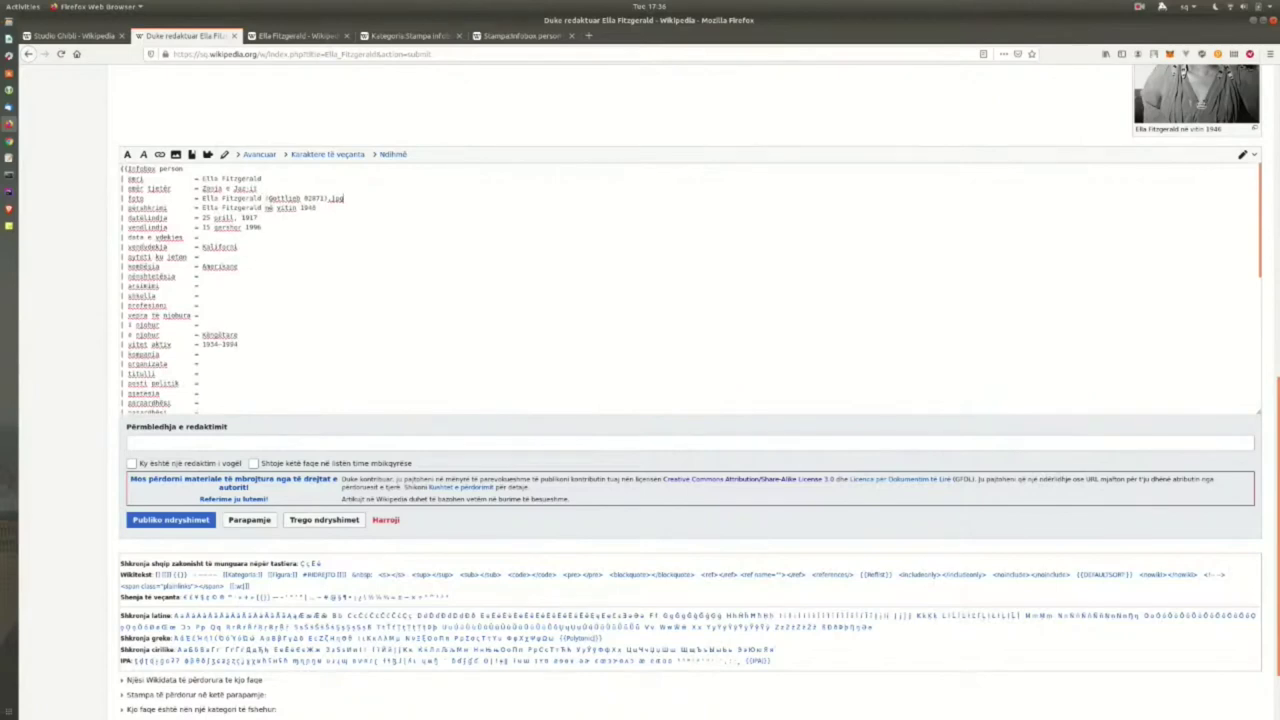
pyautogui.click(249, 520)
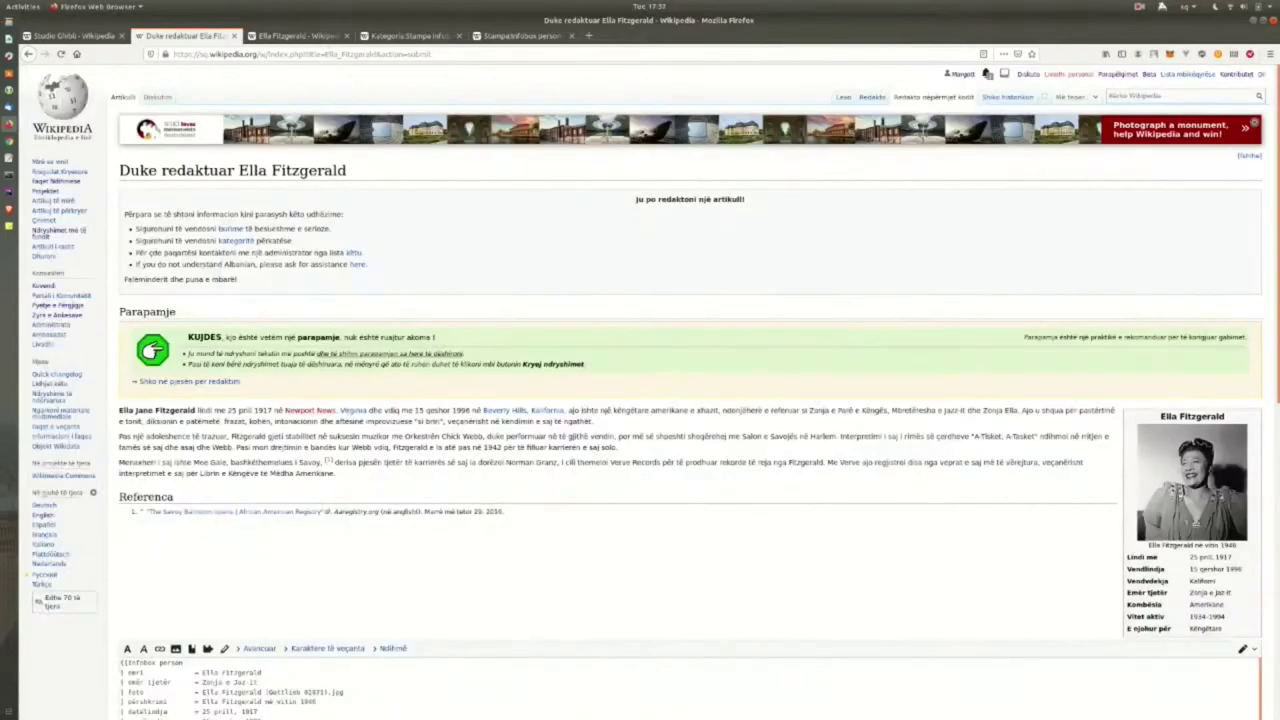
pyautogui.scroll(-3, 640, 390)
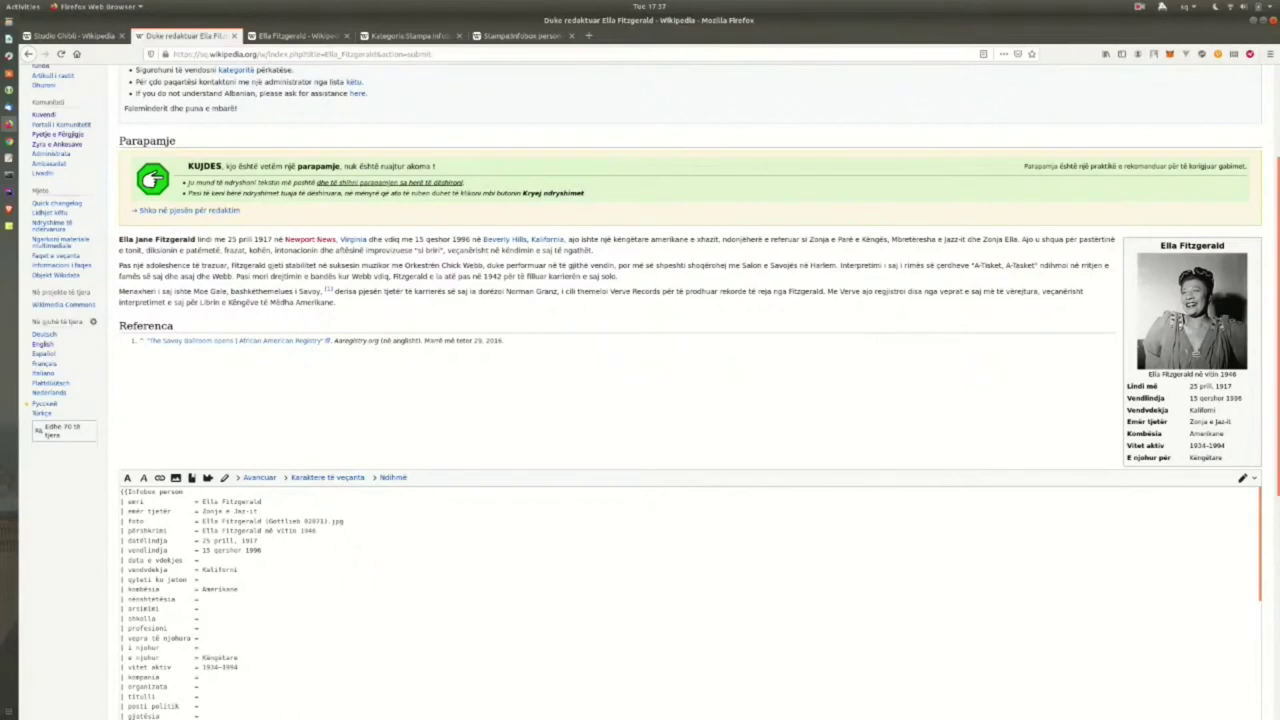
# Look through the English Ella Fitzgerald article, from its infobox down to the Decca and Verve years sections.
pyautogui.click(298, 35)
pyautogui.scroll(-2, 640, 400)
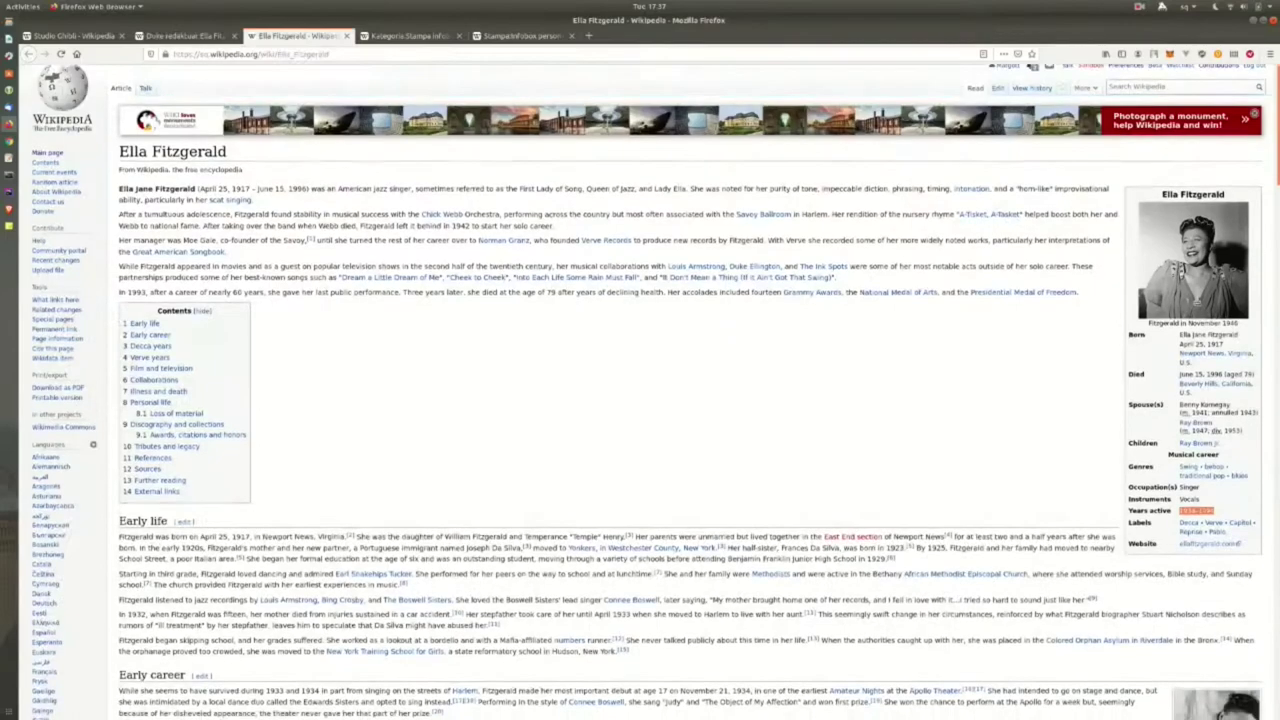
pyautogui.scroll(-5, 640, 400)
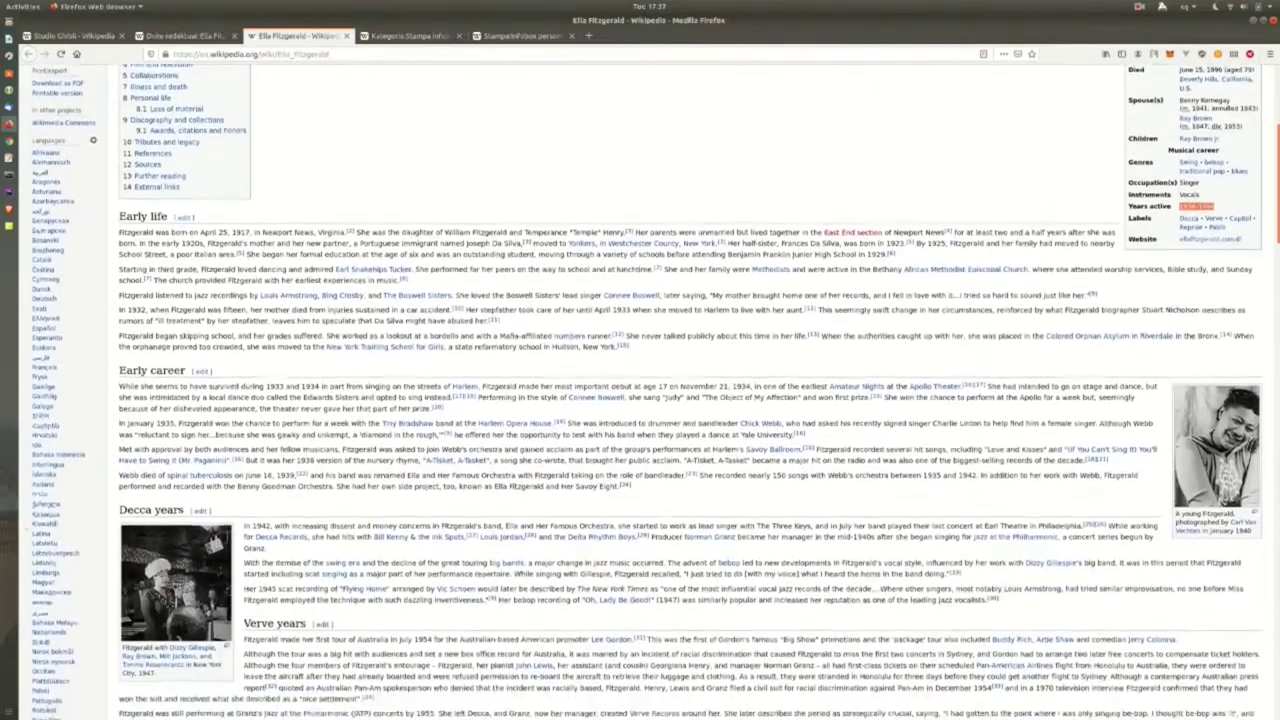
pyautogui.scroll(-1, 640, 400)
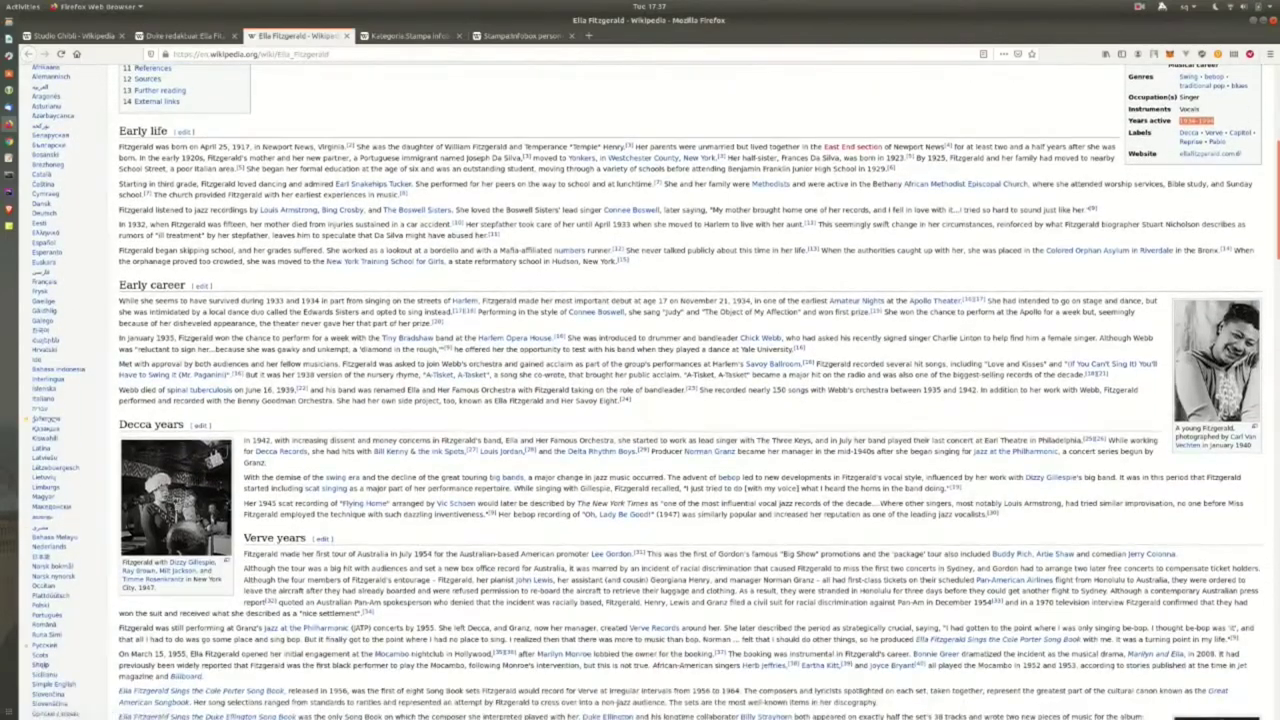
pyautogui.scroll(-5, 640, 400)
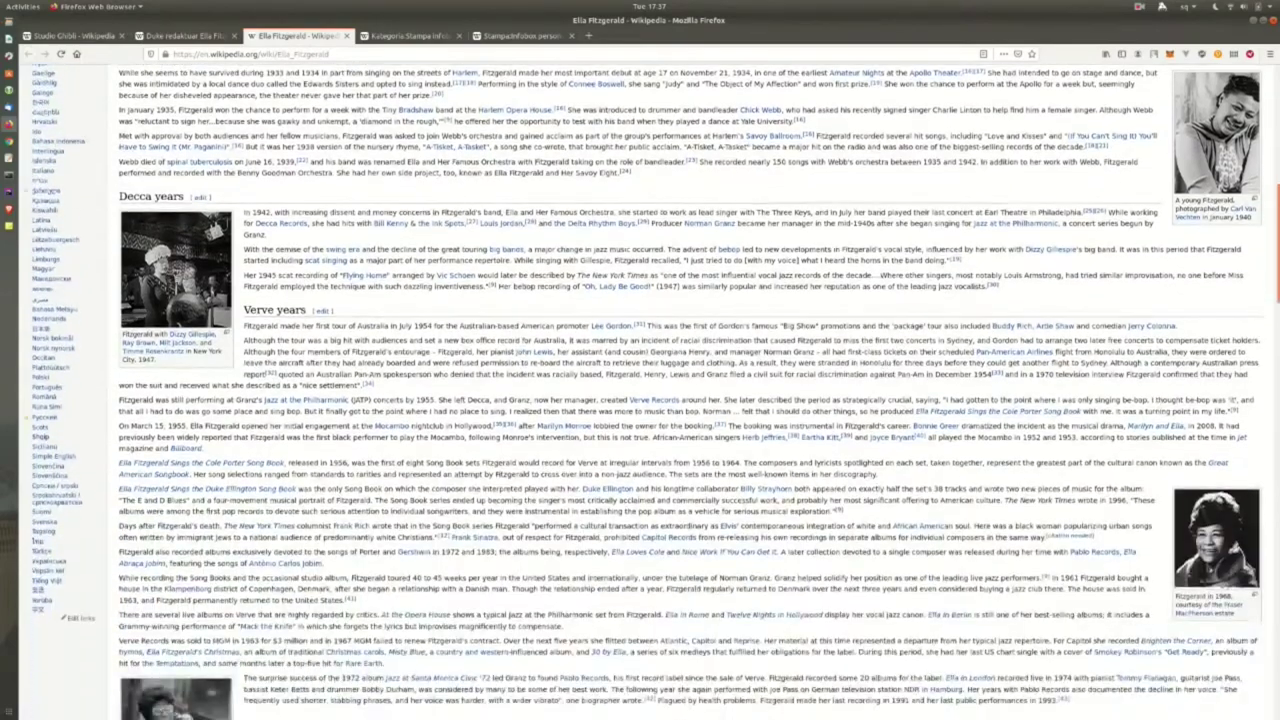
# Publish the Ella Fitzgerald article with the new infobox and open the account's contributions list.
pyautogui.hotkey('ctrl', 'pageup')
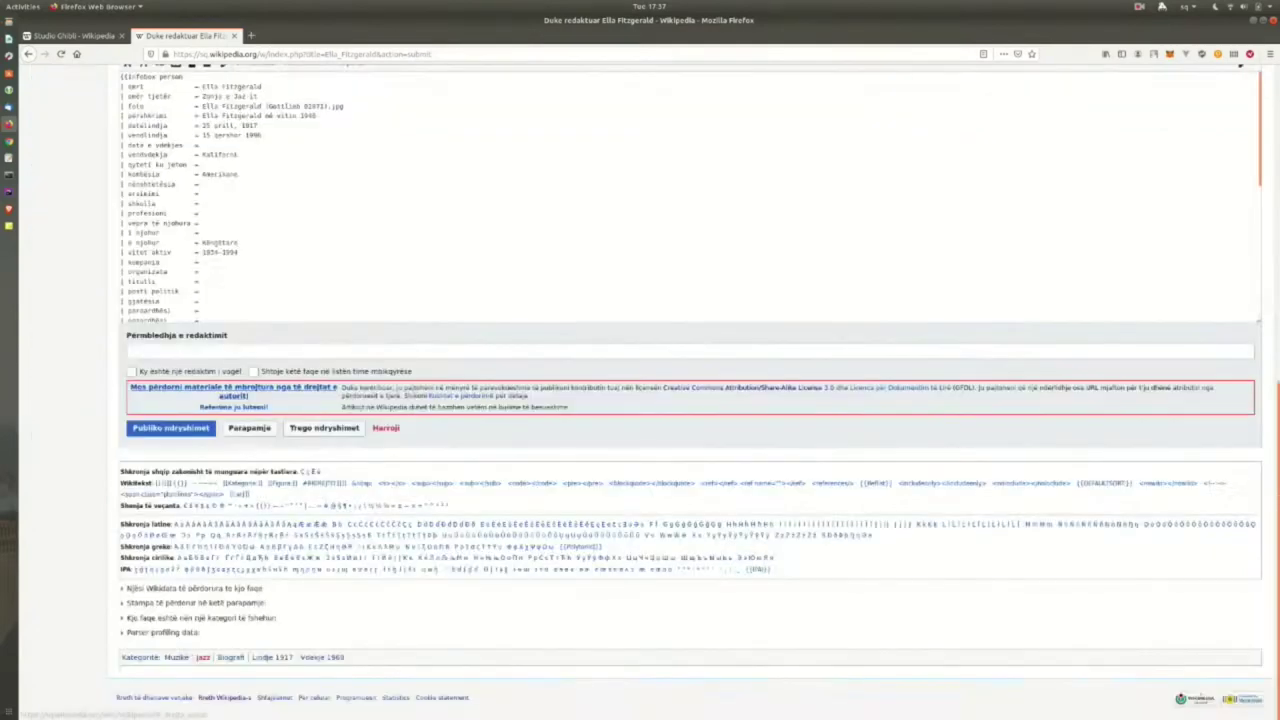
pyautogui.click(170, 428)
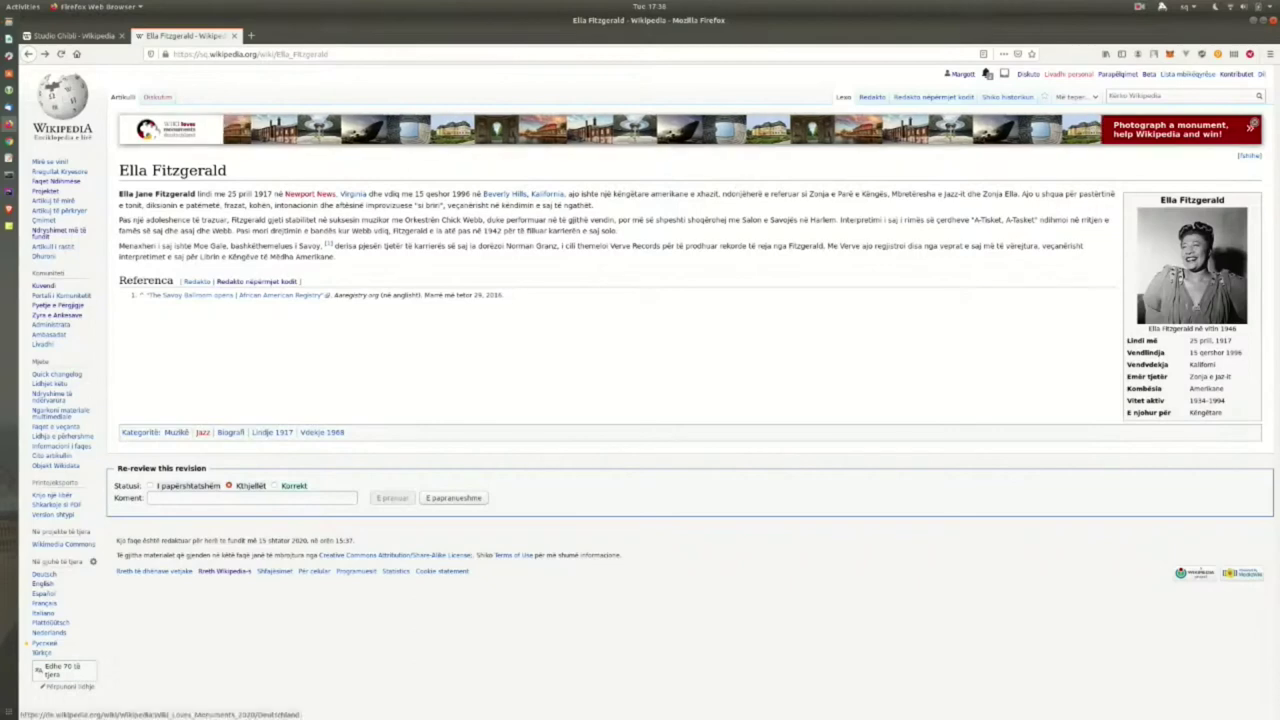
pyautogui.moveTo(1236, 74)
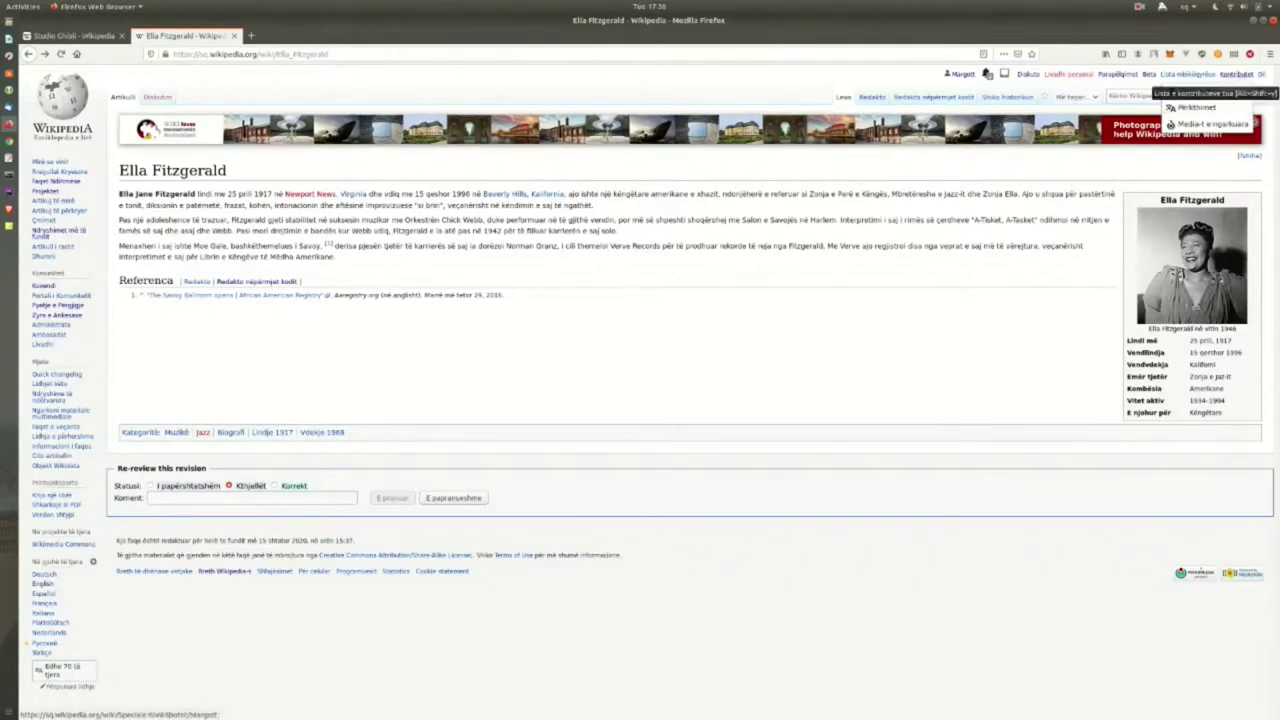
pyautogui.click(1236, 76)
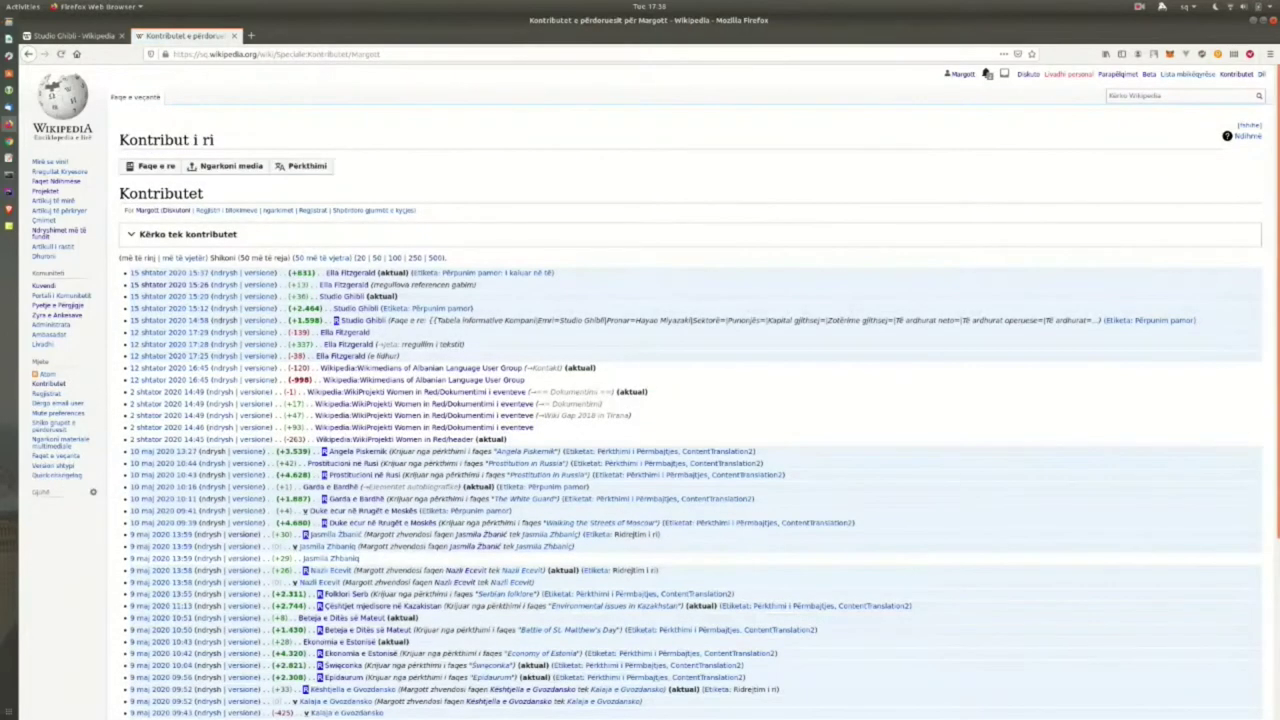
# Start a new English-to-Albanian translation of the "Vue.js" article from the contributions page, searching for it with "vue.".
pyautogui.click(303, 166)
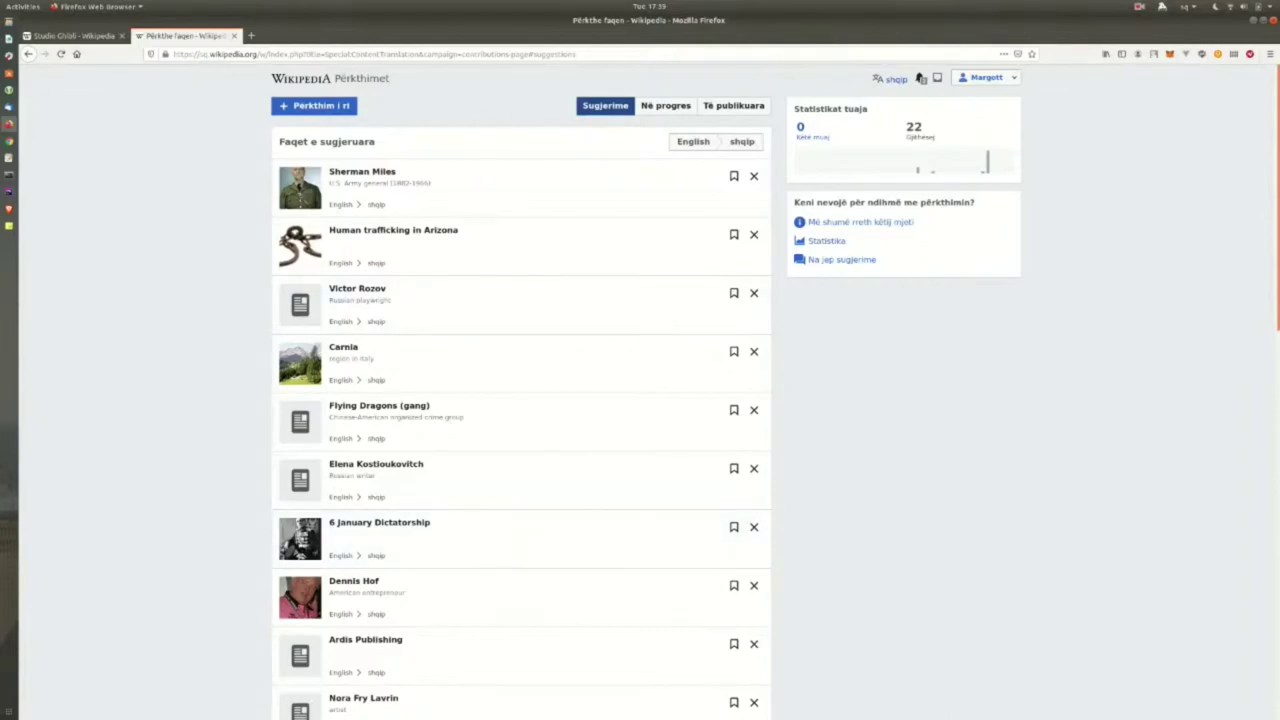
pyautogui.click(310, 105)
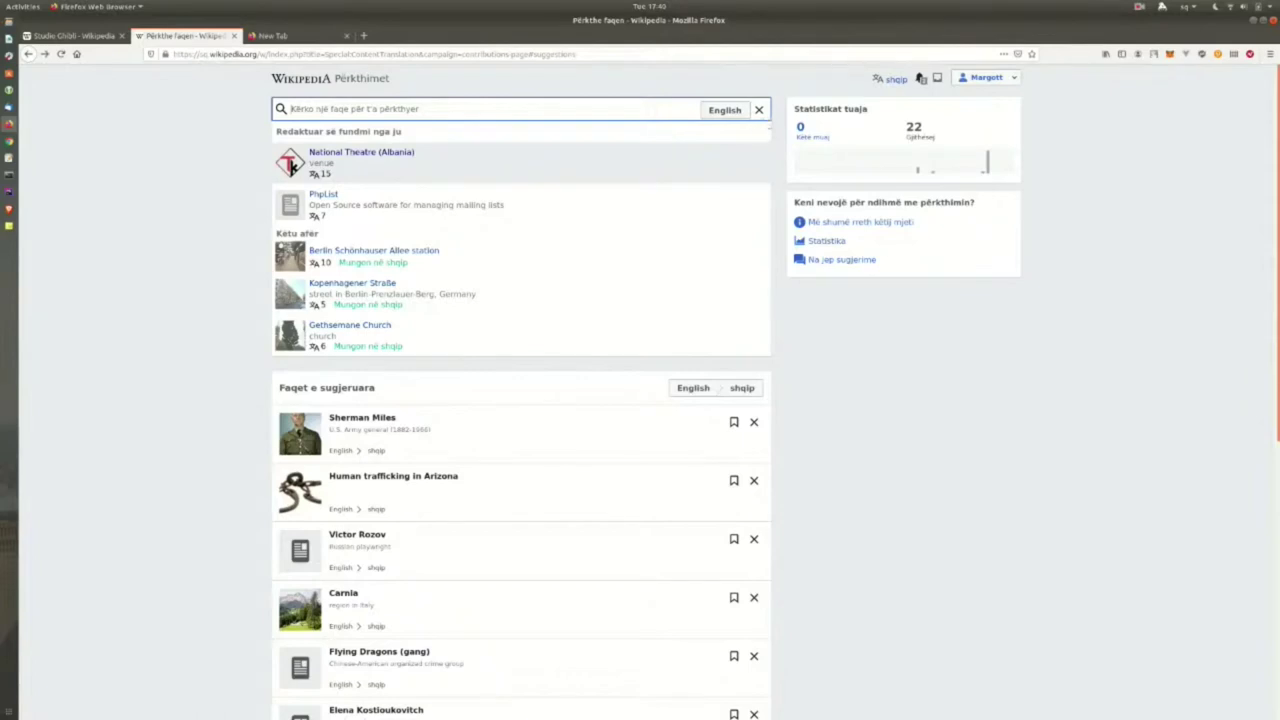
pyautogui.write('vue.')
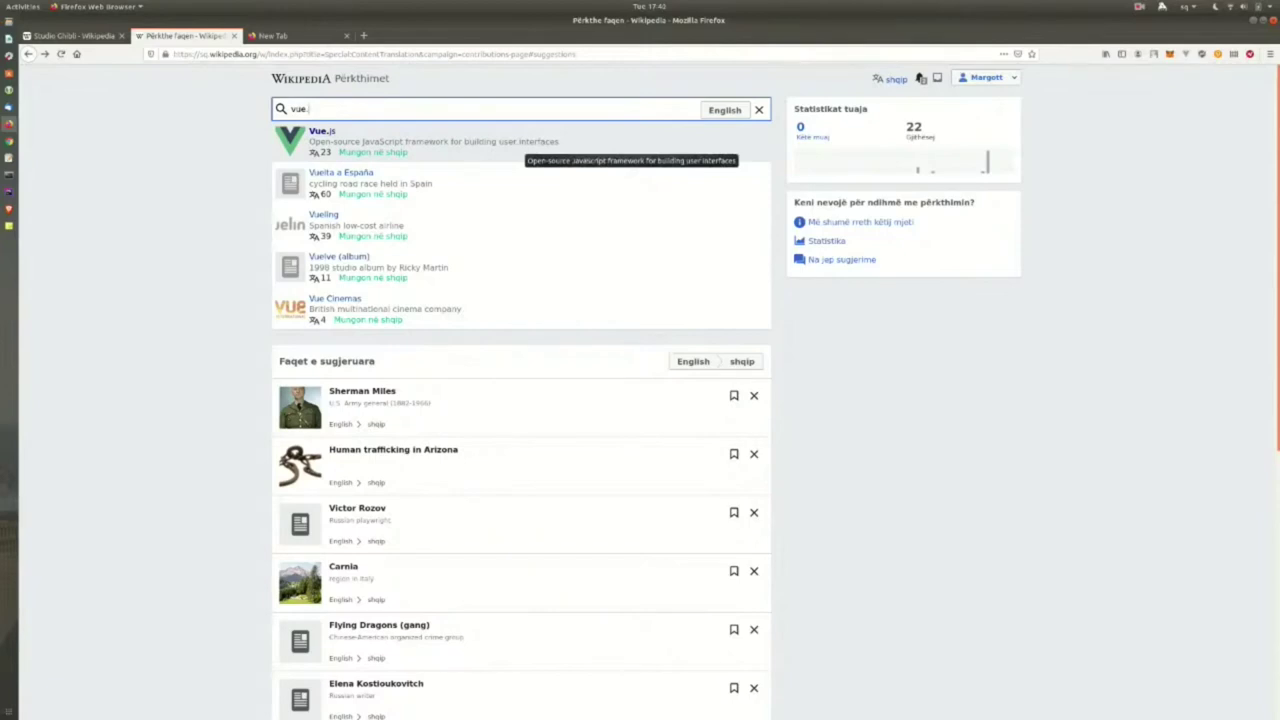
pyautogui.click(525, 141)
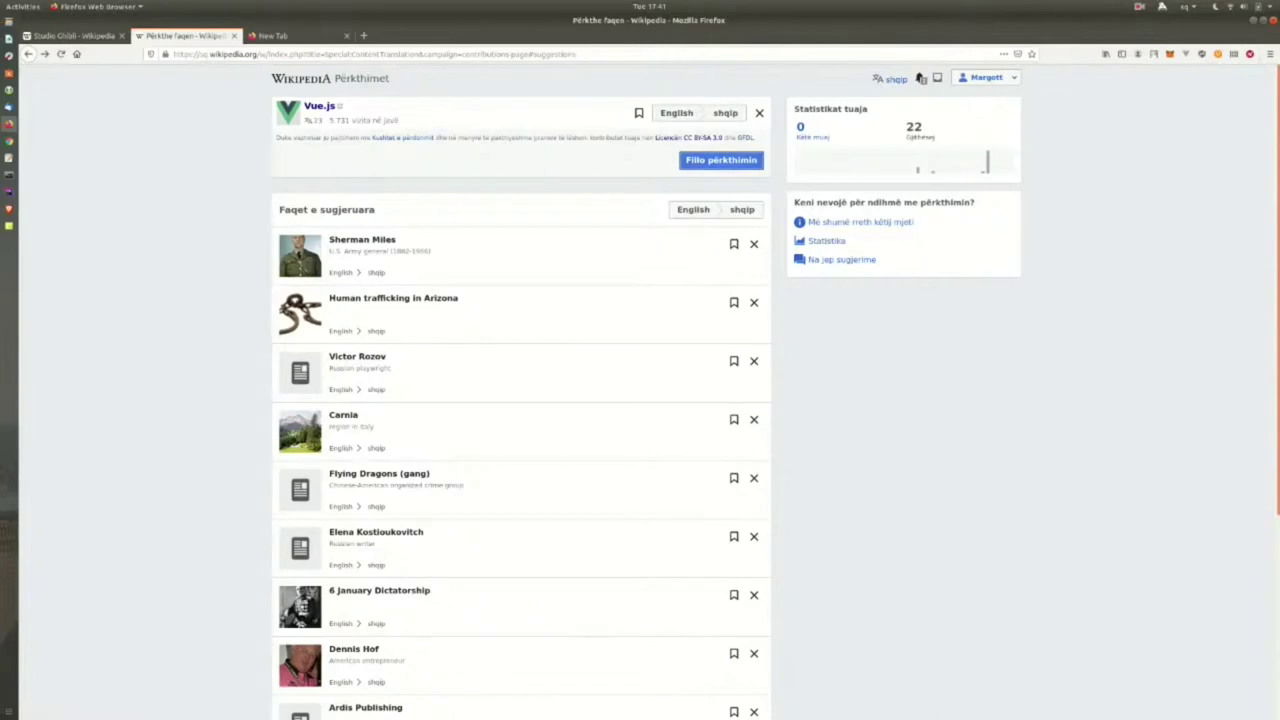
pyautogui.click(721, 160)
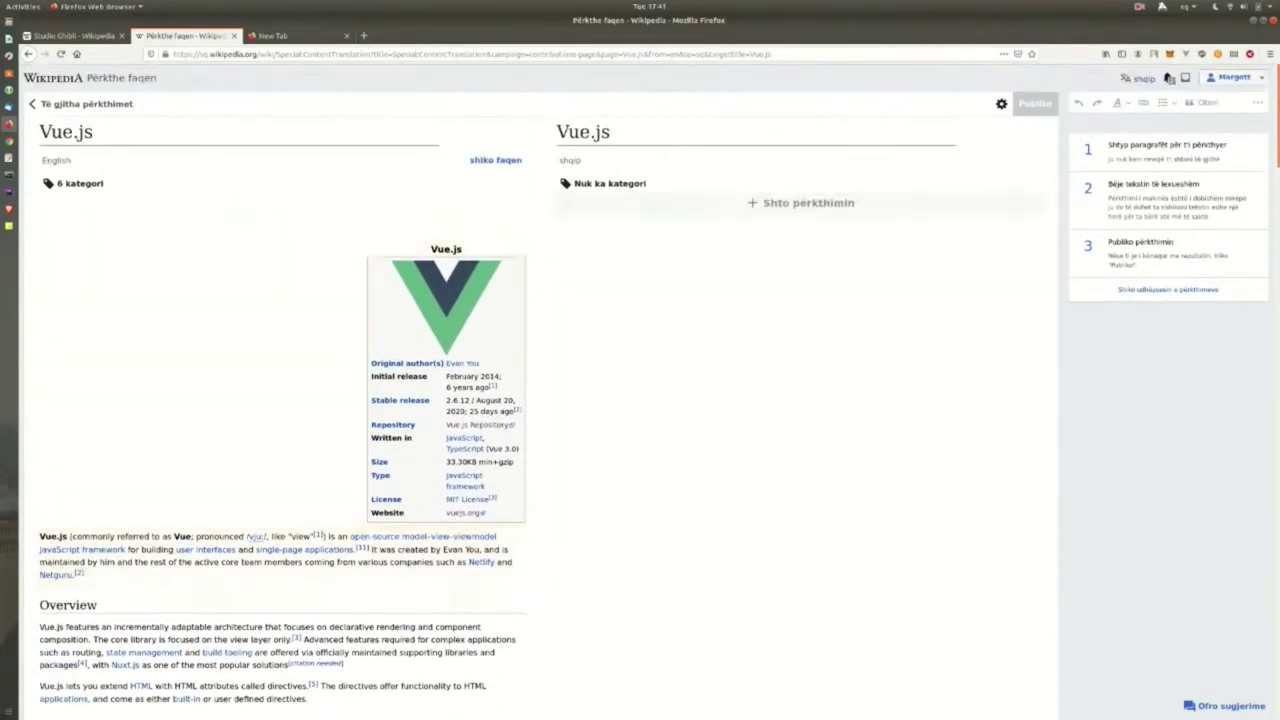
pyautogui.click(610, 131)
pyautogui.hotkey('ctrl', 'a')
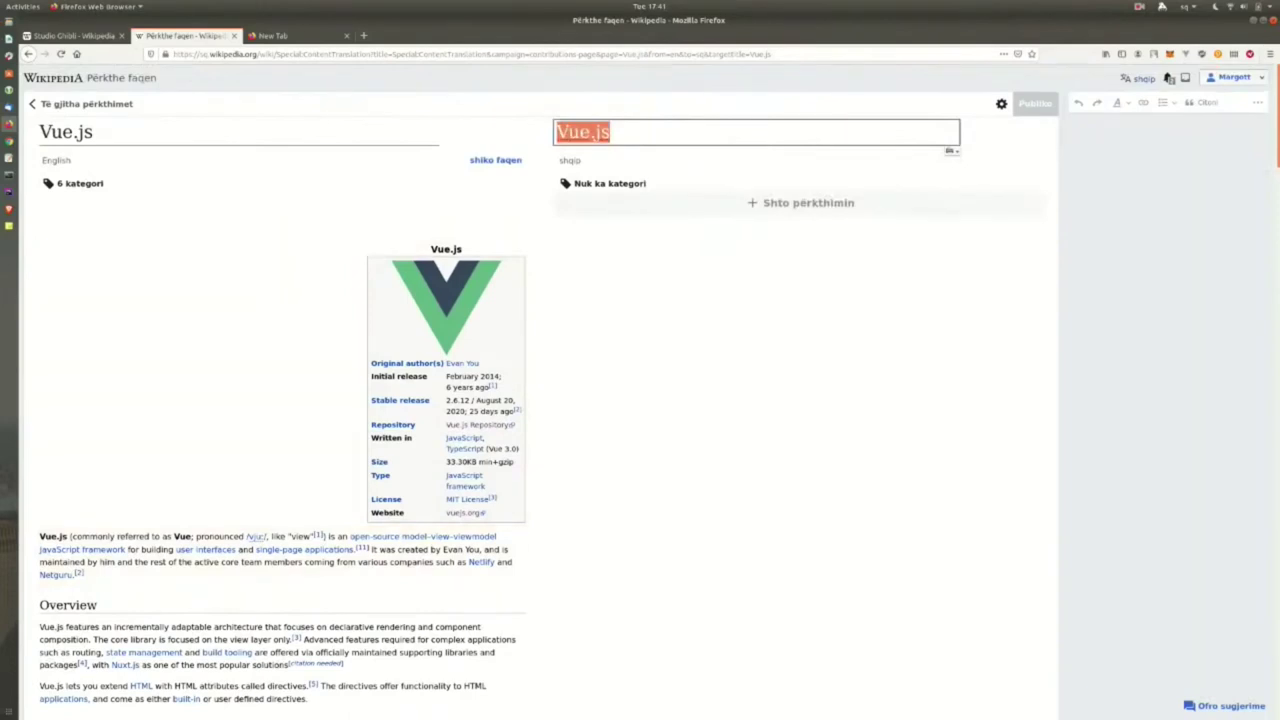
pyautogui.click(610, 131)
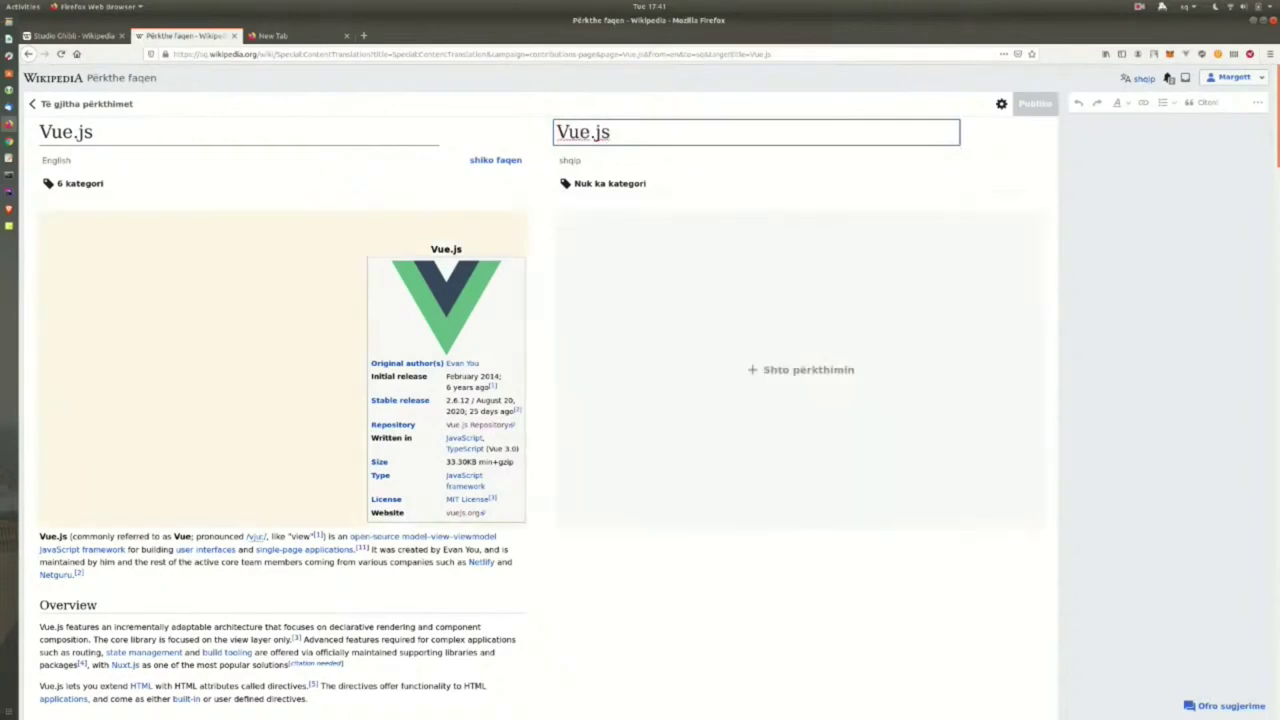
# Add the automatic Albanian translation of the Vue.js article's introductory paragraph below the infobox.
pyautogui.scroll(-3, 646, 390)
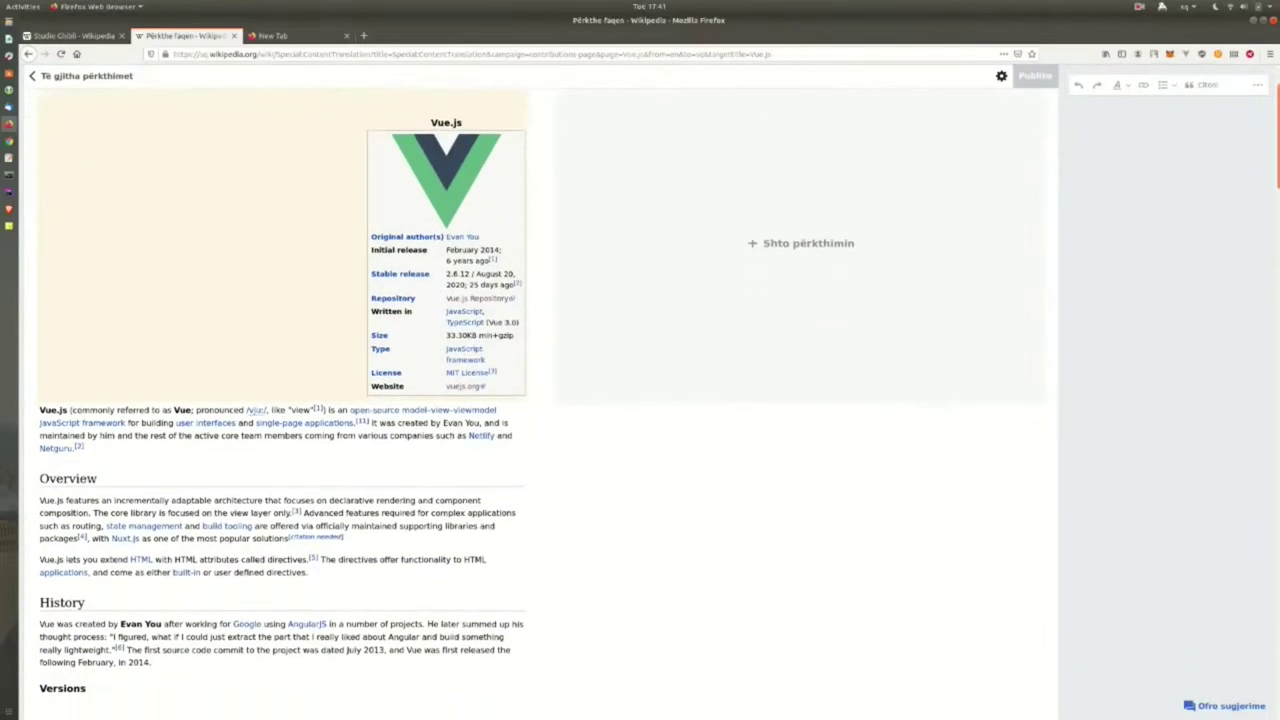
pyautogui.scroll(-2, 646, 390)
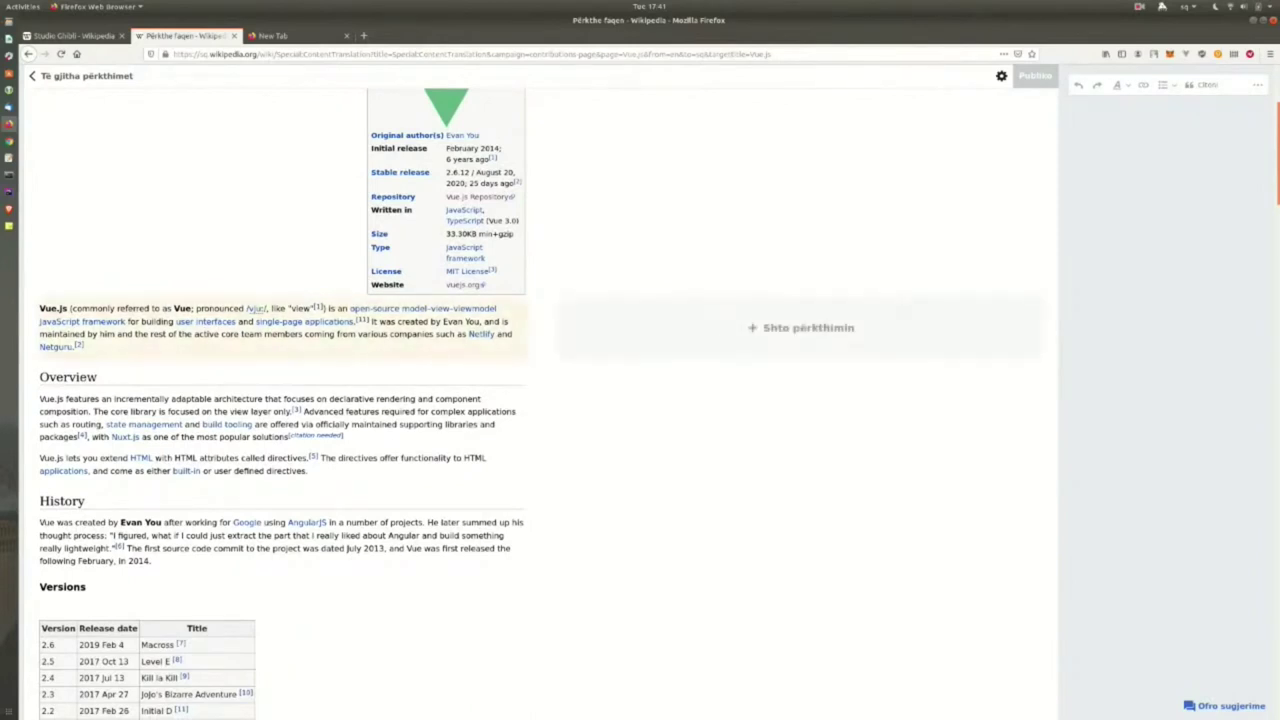
pyautogui.click(800, 328)
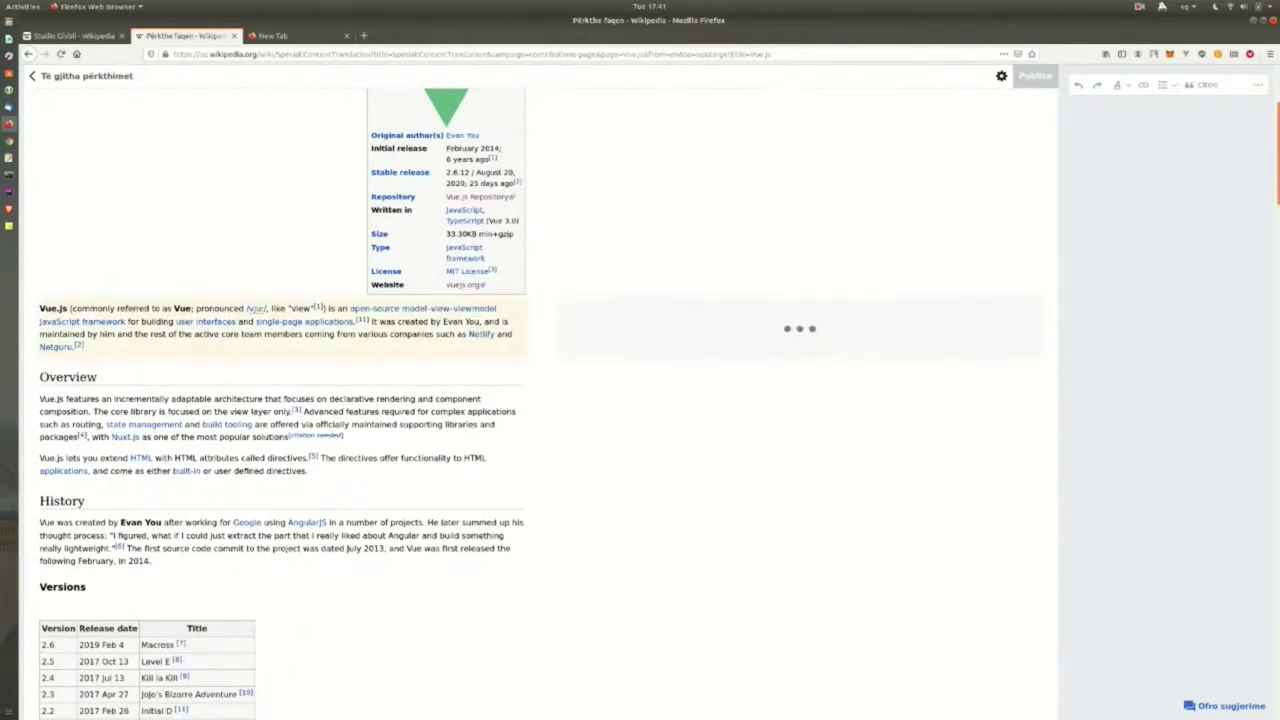